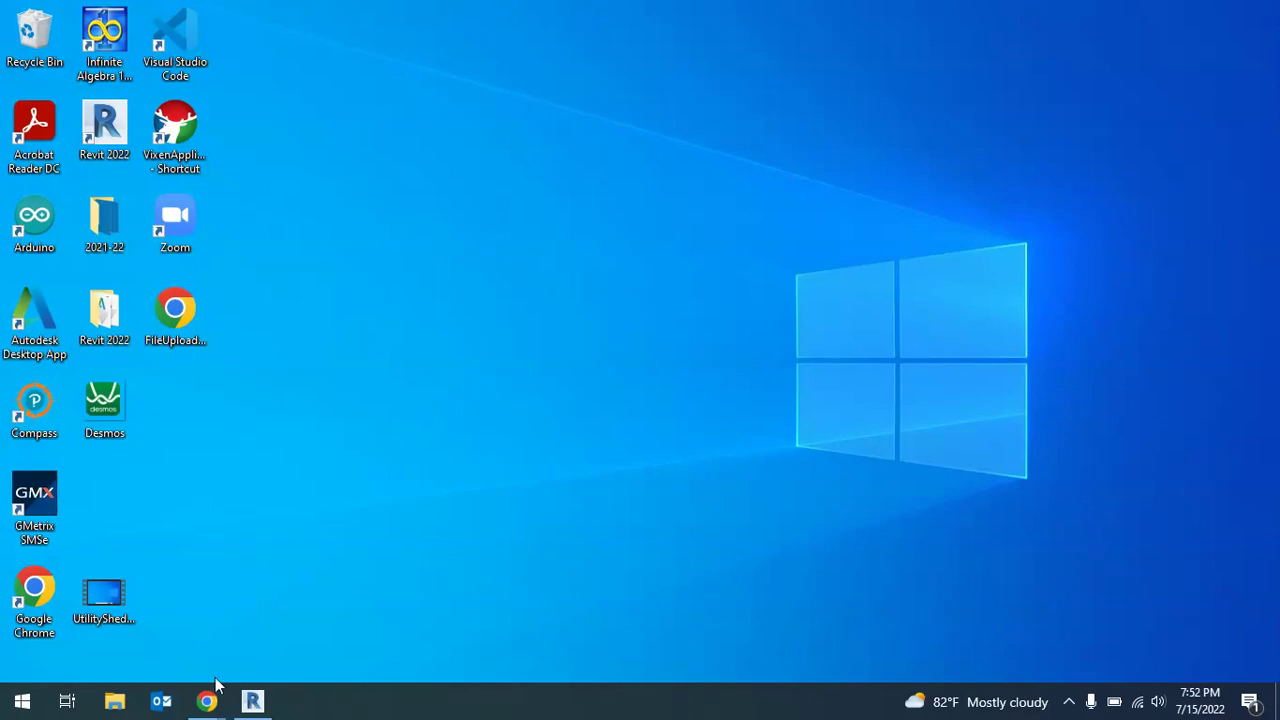
Open the Part3 shed project from Documents\UtilityShed-Part3 in Revit, then close File Explorer
left_click(112, 699)
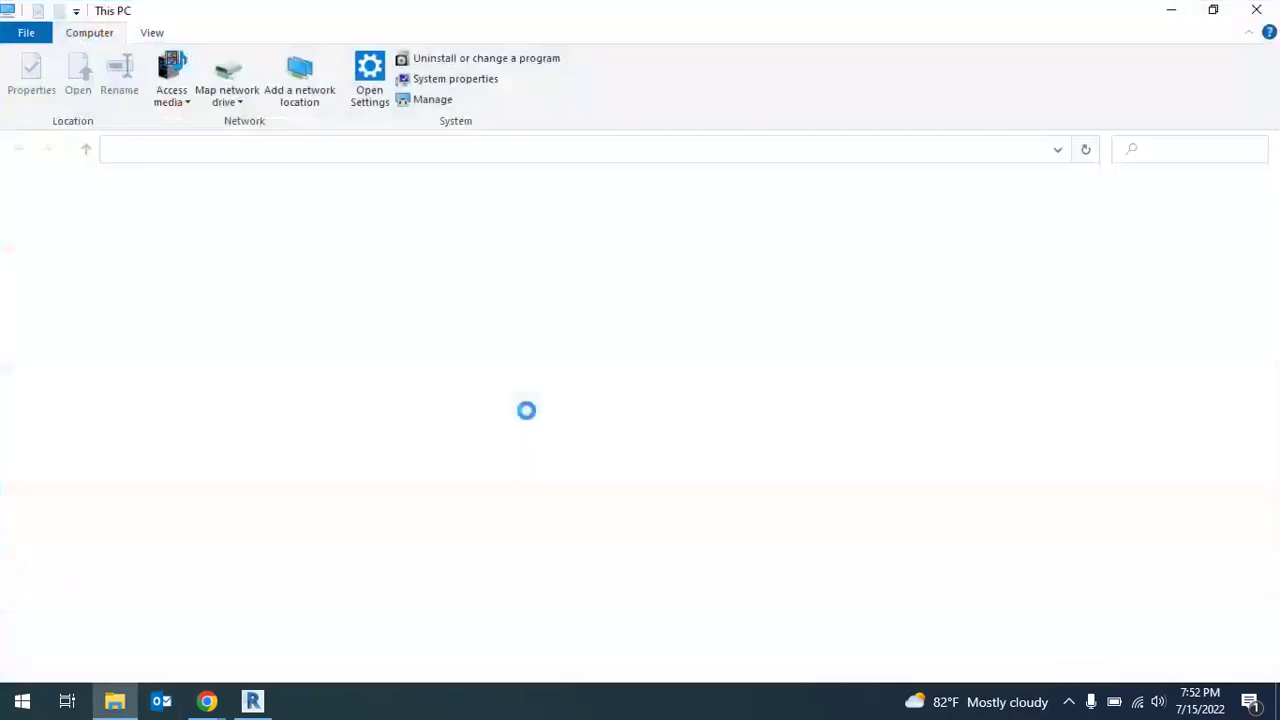
left_click(103, 246)
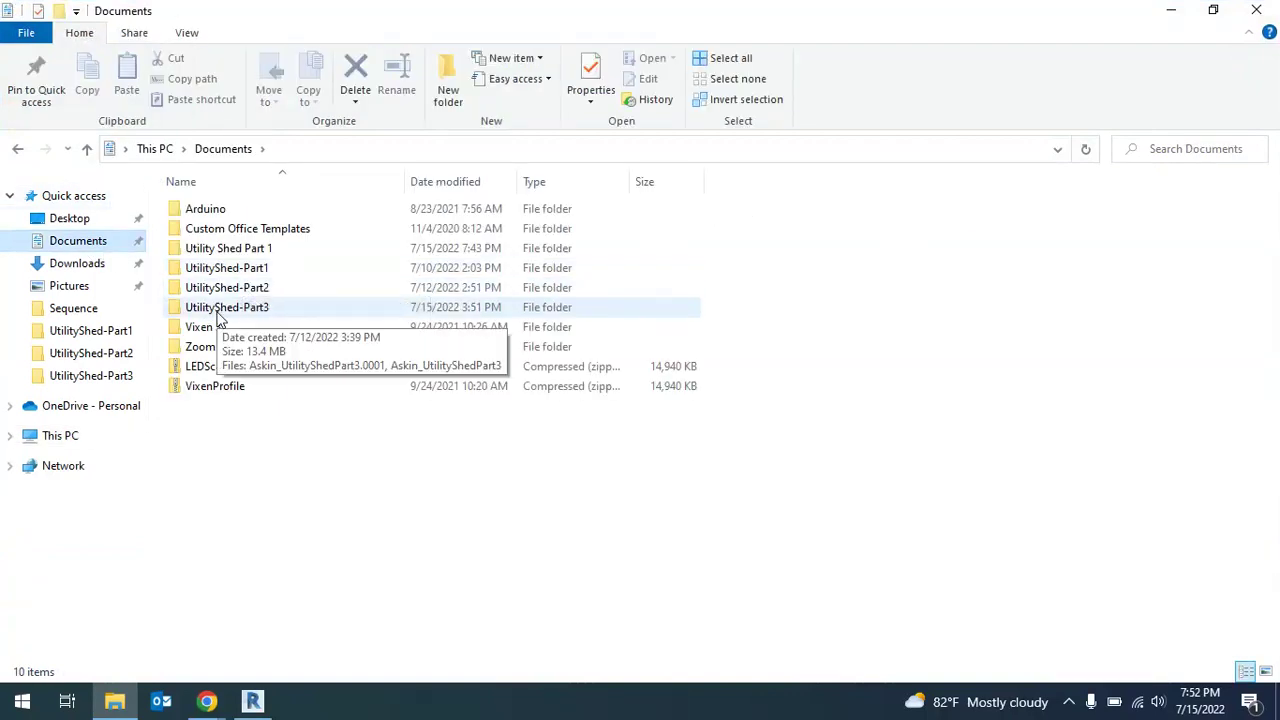
double_click(218, 313)
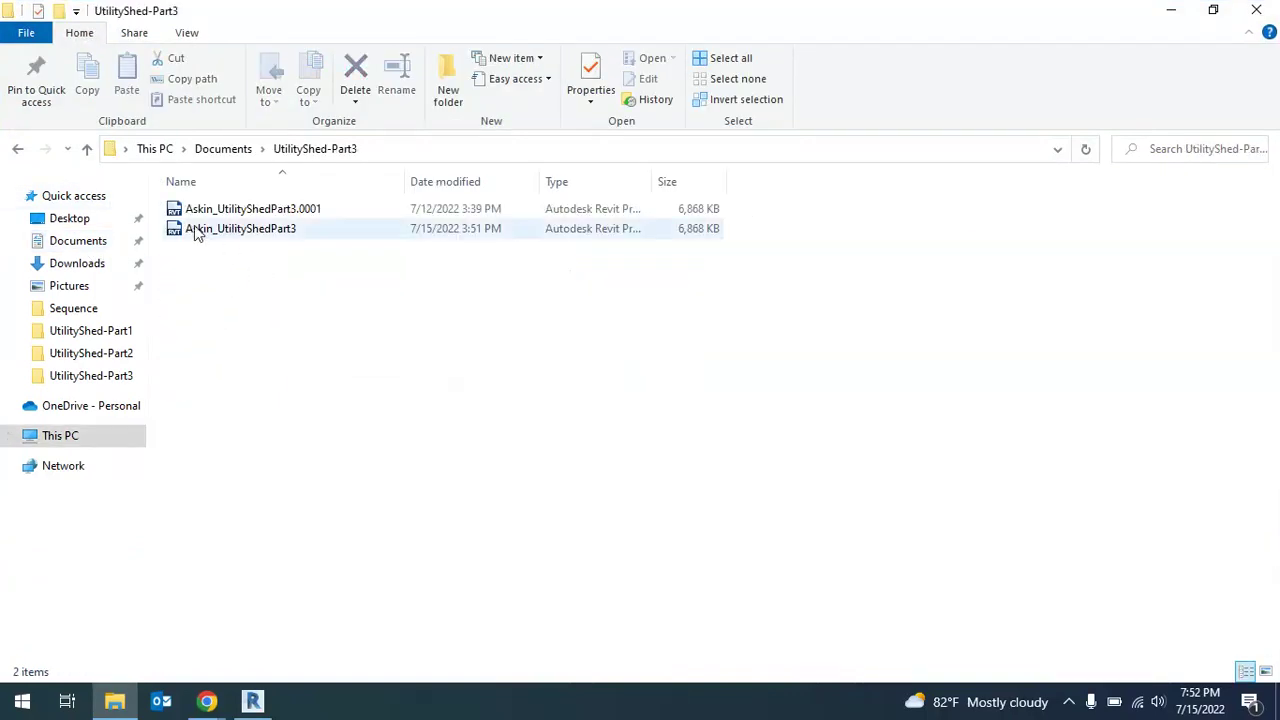
double_click(197, 230)
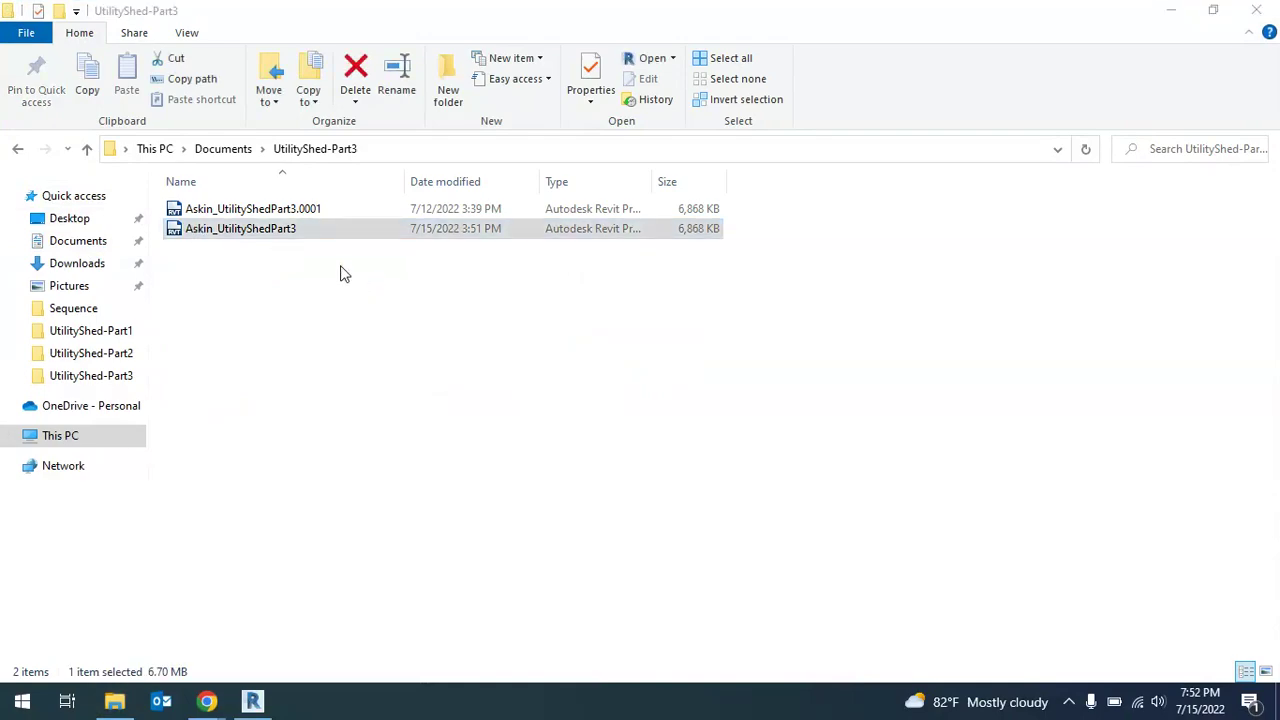
left_click(1190, 18)
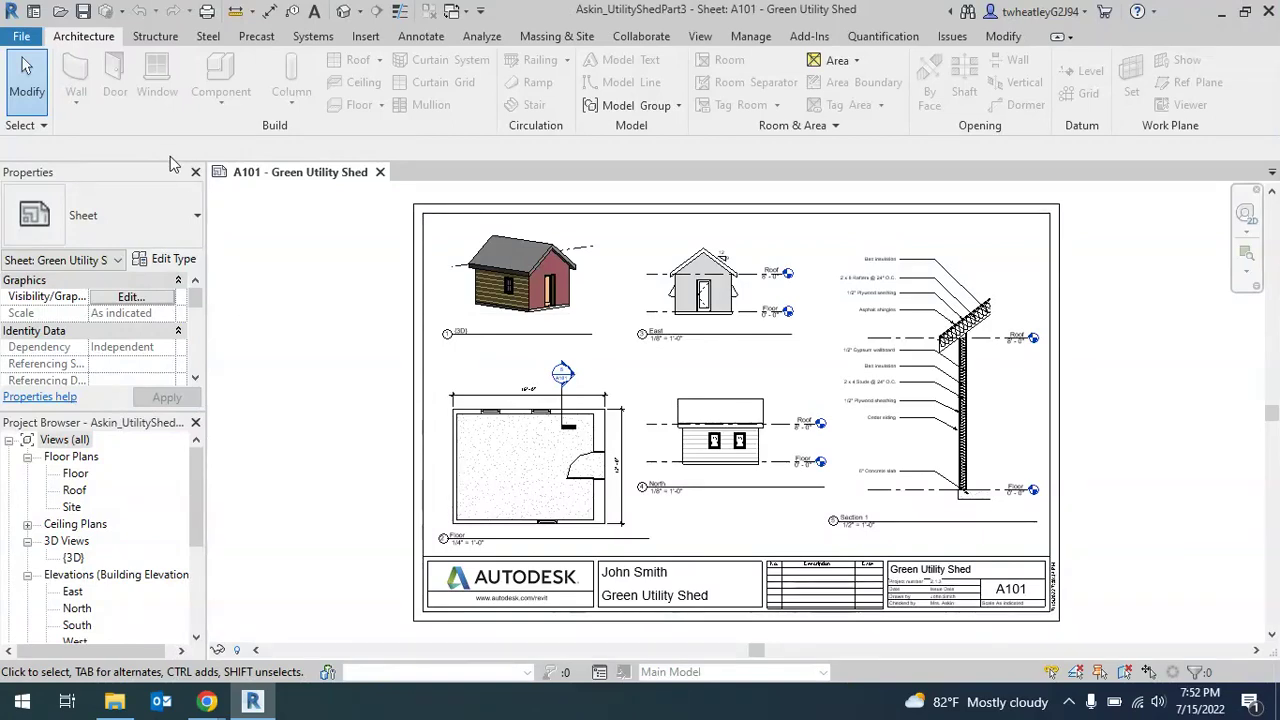
Start Save As and create a new UtilityShed-Advanced folder in Documents
left_click(22, 38)
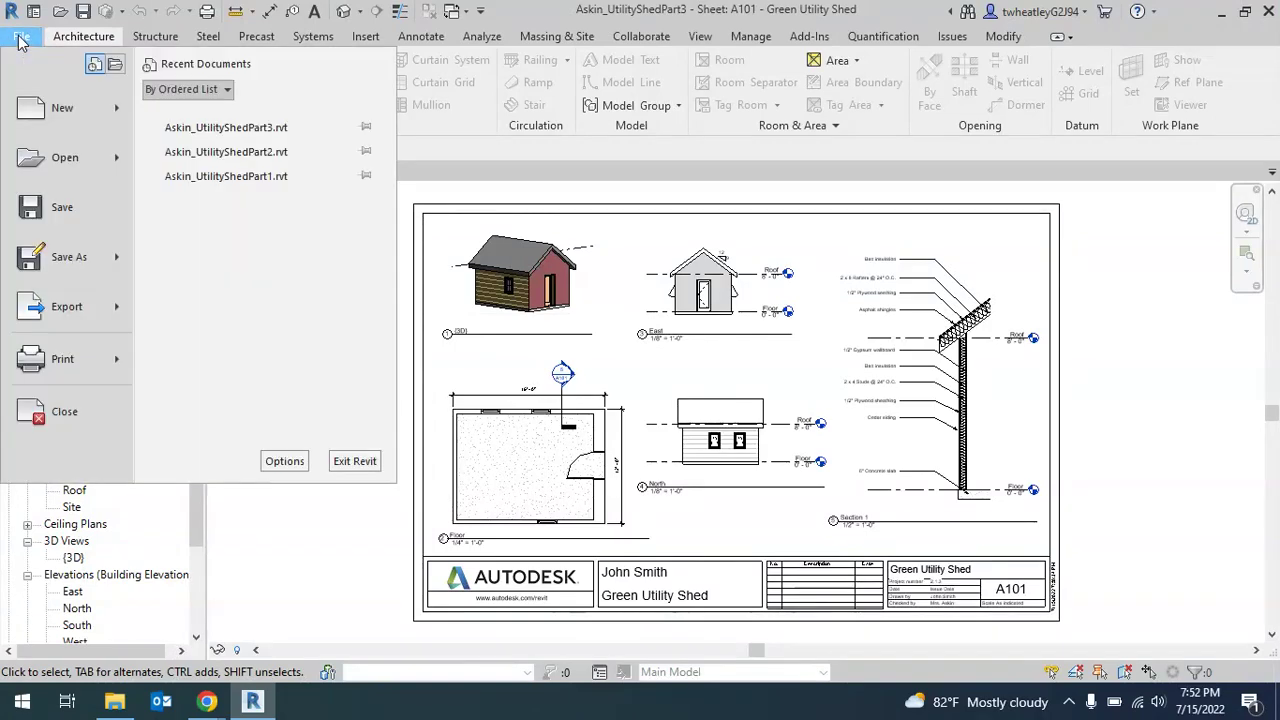
mouse_move(75, 280)
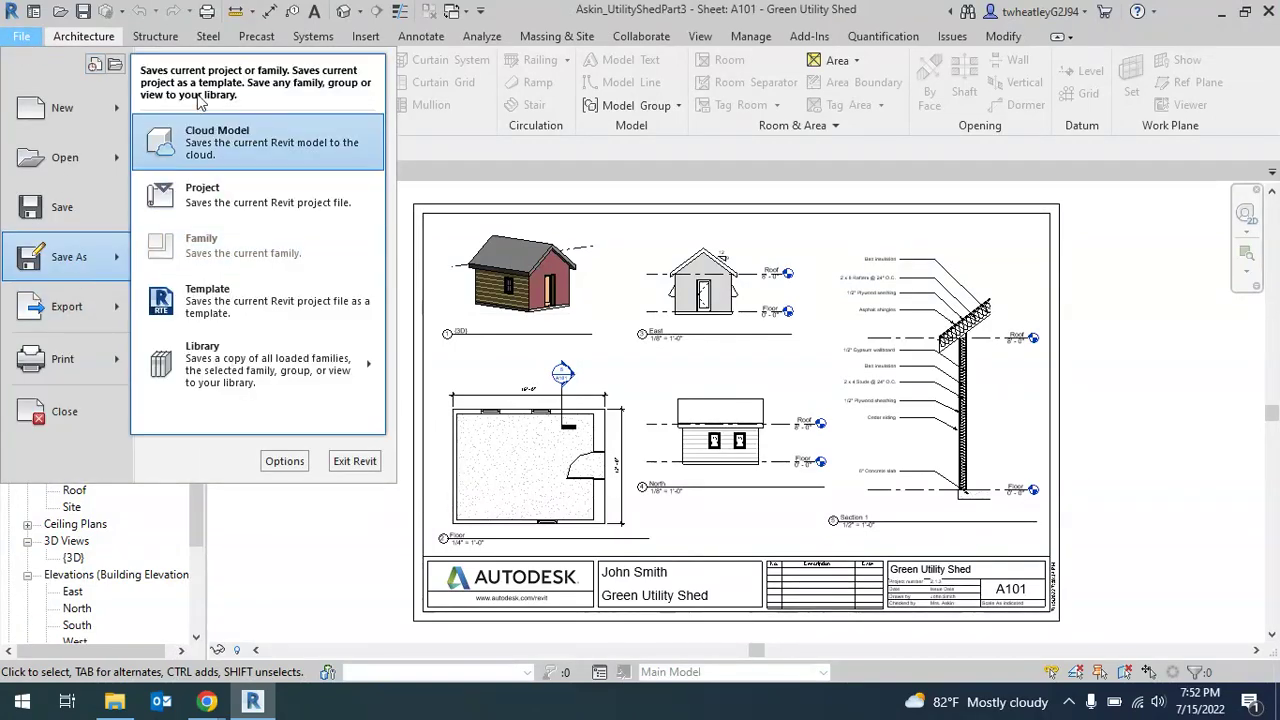
left_click(229, 243)
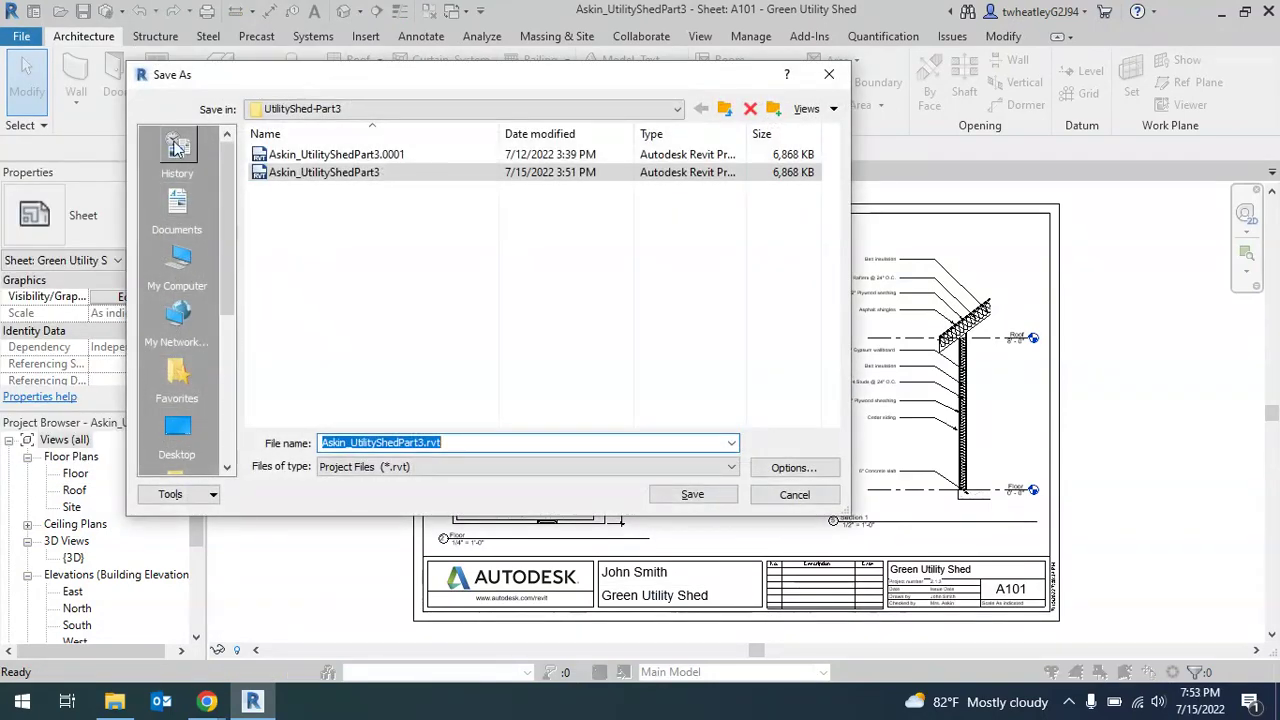
left_click(178, 207)
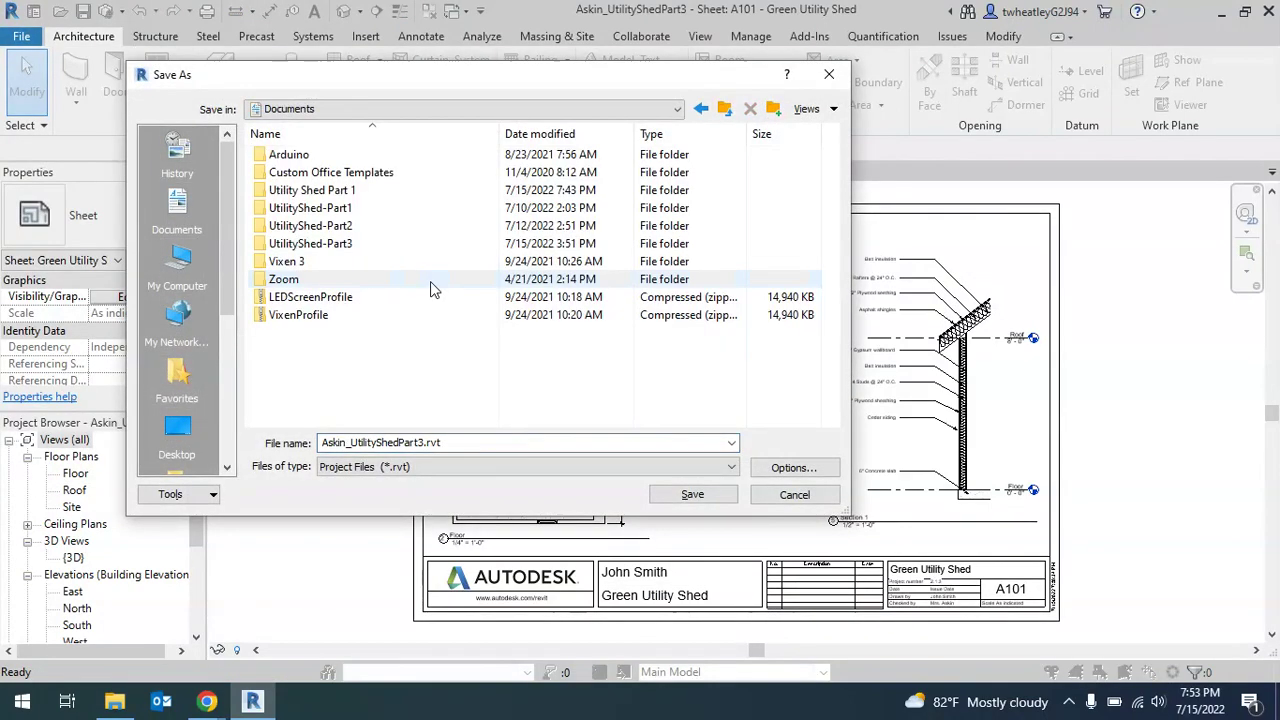
right_click(330, 337)
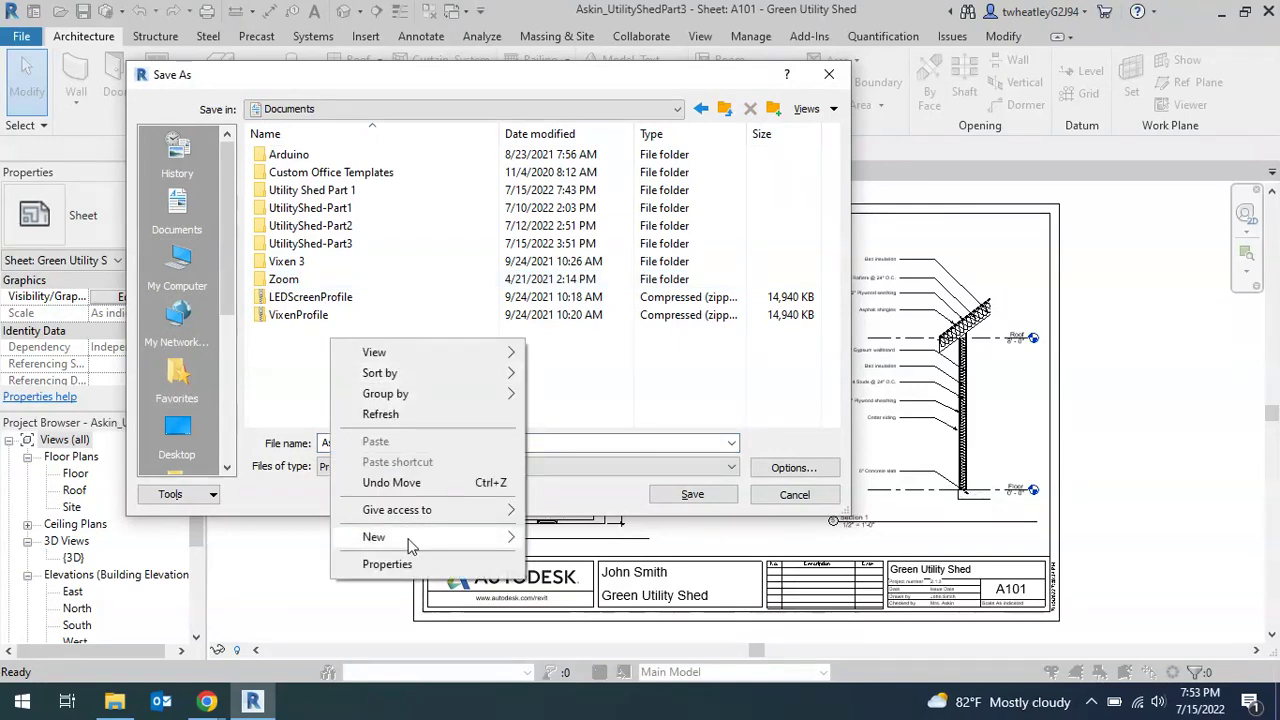
mouse_move(410, 545)
left_click(548, 340)
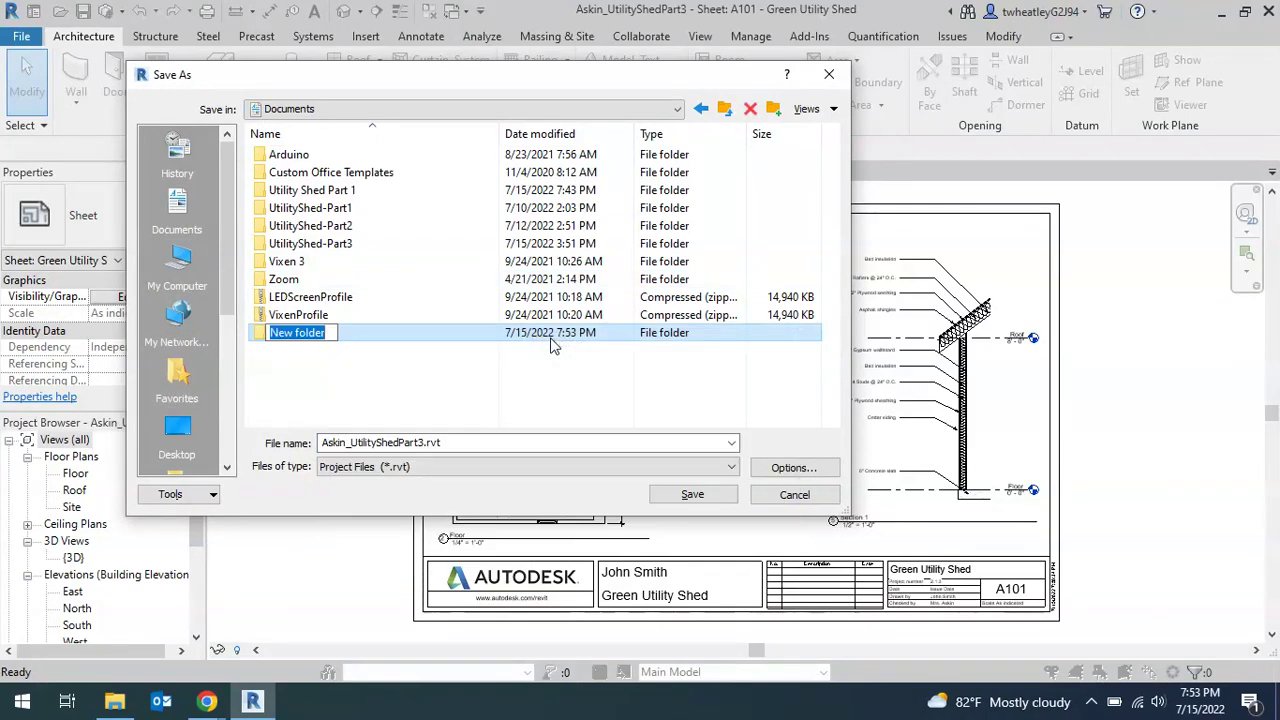
type("U")
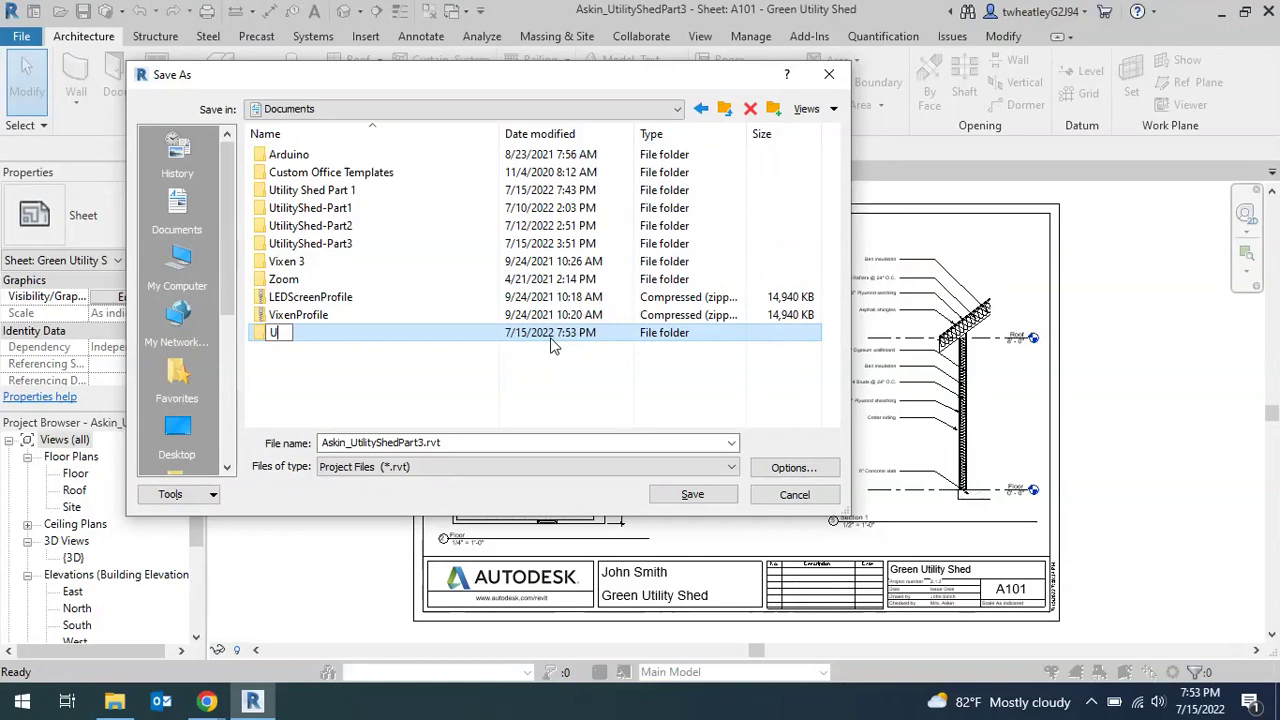
type("tilityShed-Advanced")
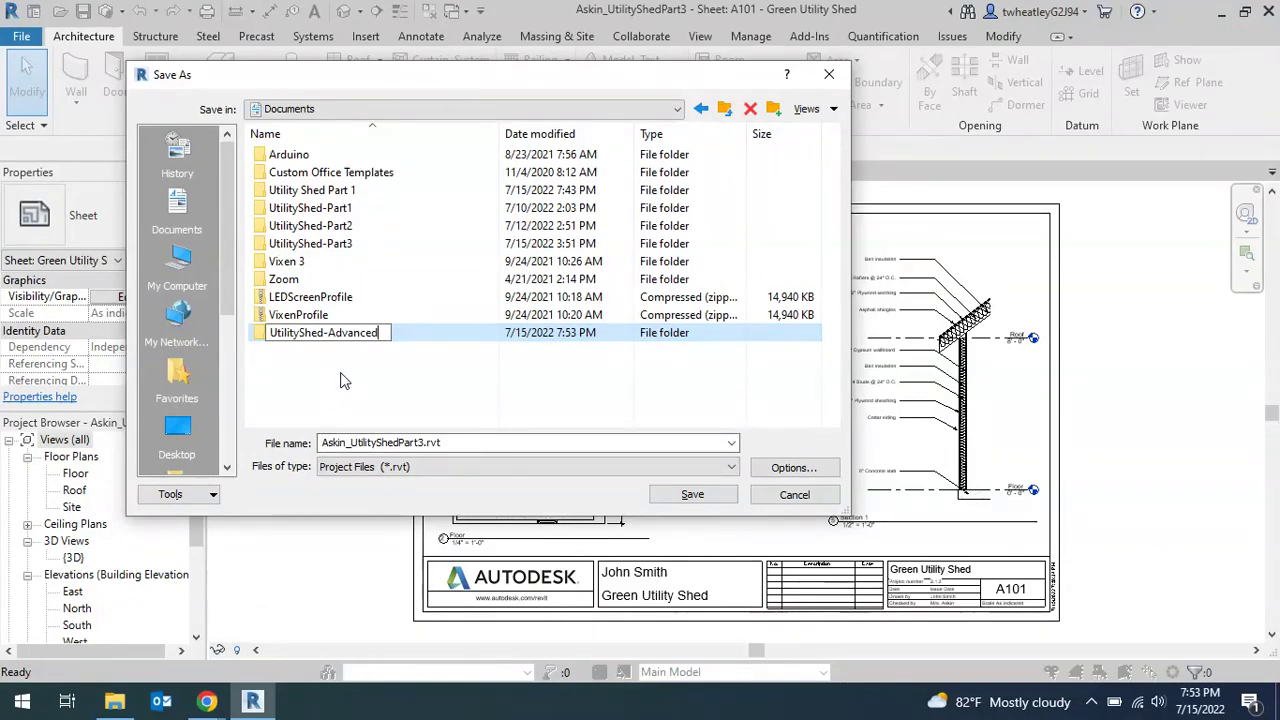
key("Return")
Save the project into that folder as Askin_UtilityShedAdvanced, replacing Part3 with Advanced
double_click(320, 335)
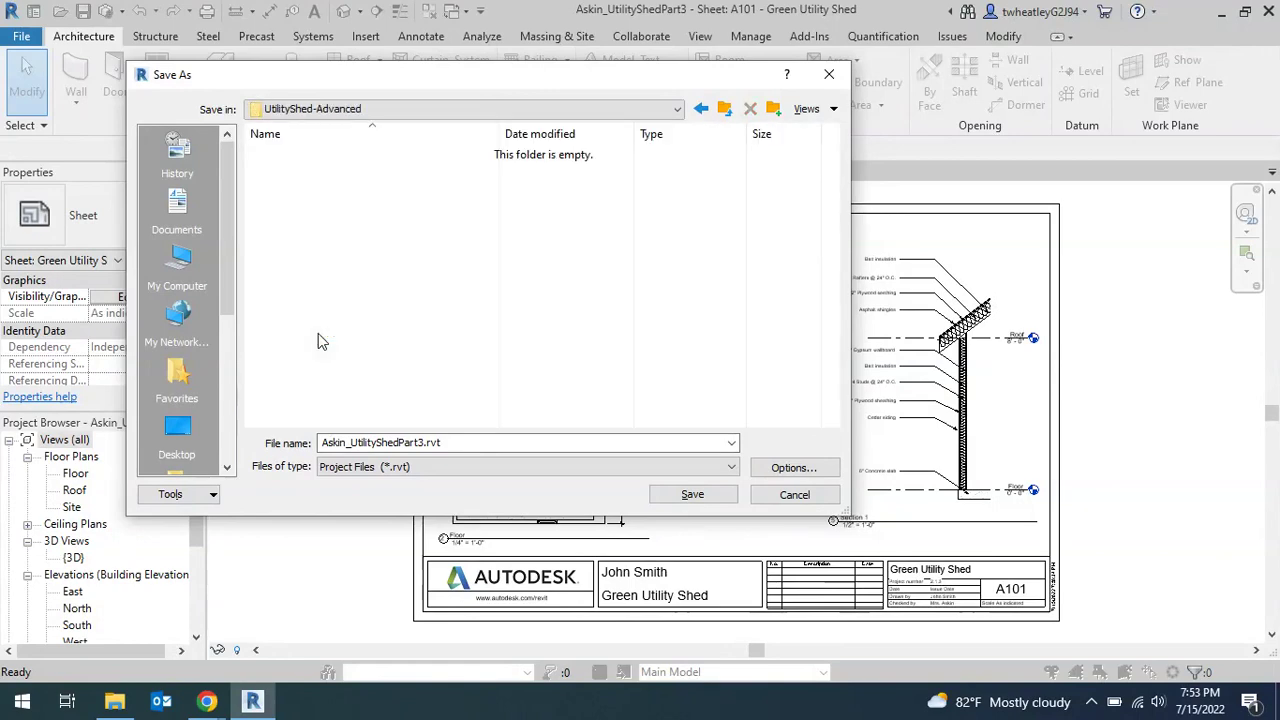
left_click_drag(399, 442, 426, 442)
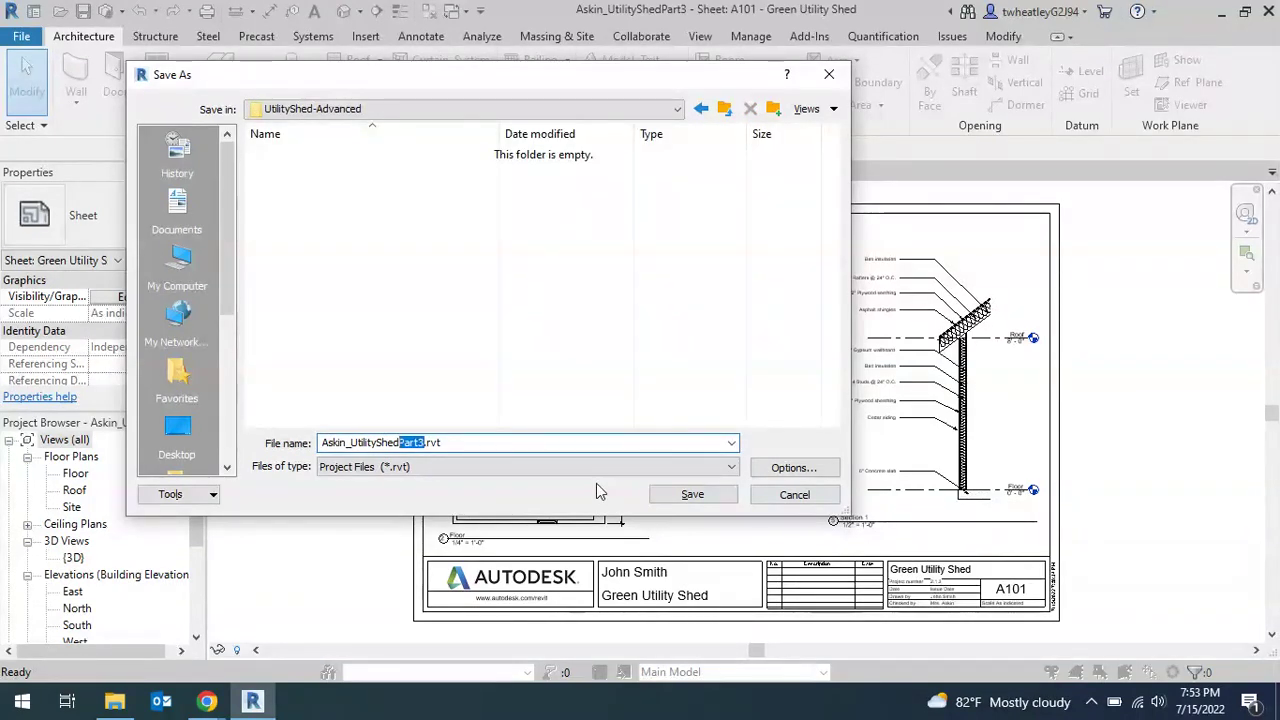
type("Advanced")
left_click(688, 495)
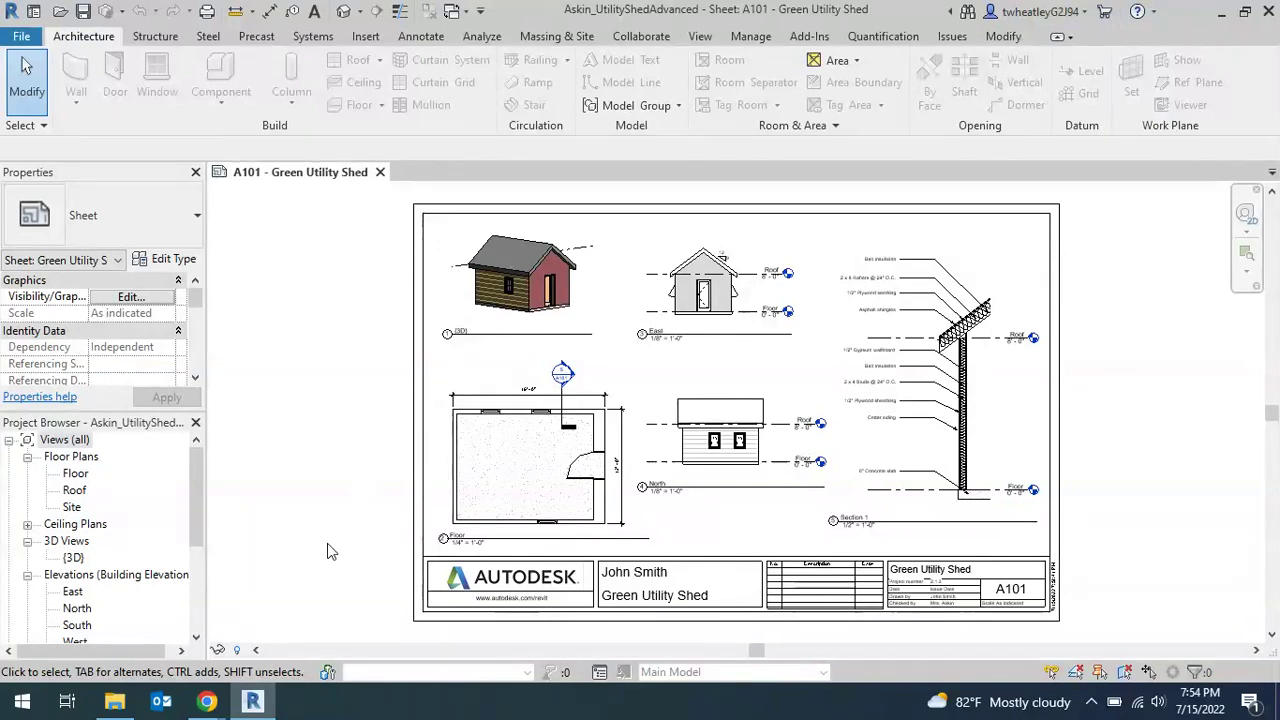
left_click(75, 473)
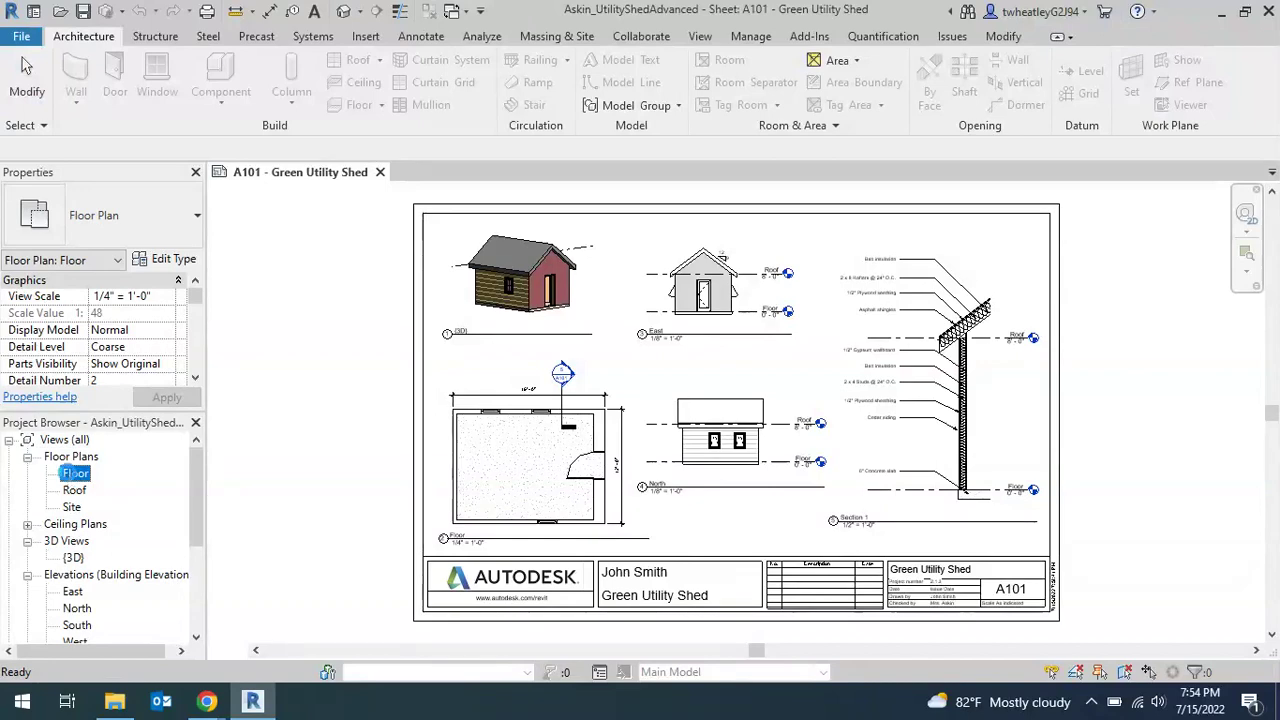
In the Floor plan, draw an Interior - 4 7/8" Partition (1-hr) wall from top wall to bottom wall
double_click(75, 473)
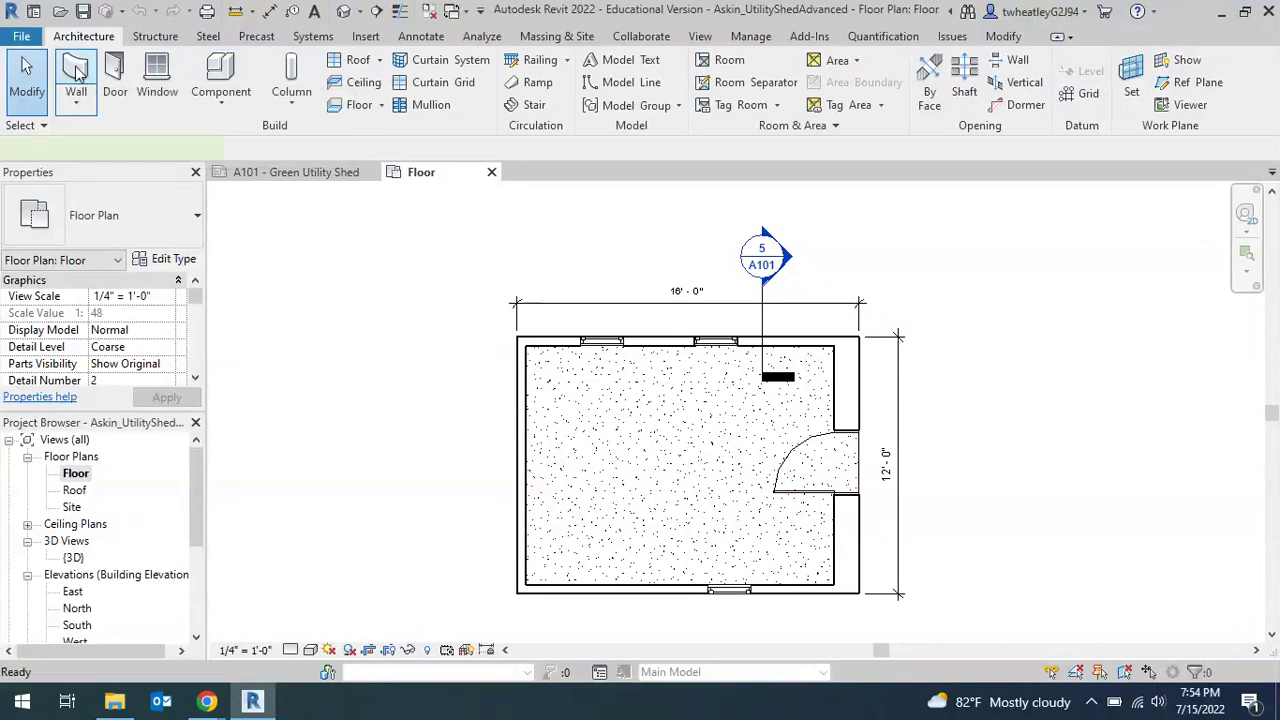
left_click(75, 72)
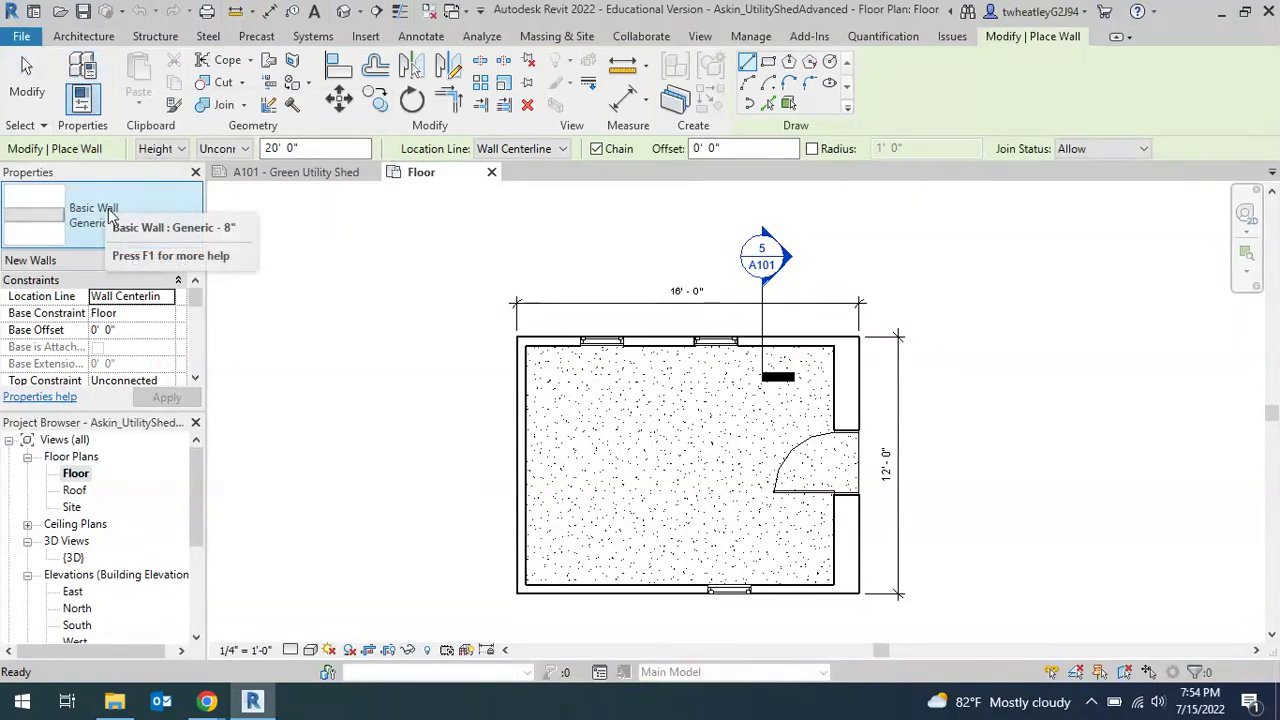
left_click(112, 218)
scroll(126, 408, "down", 2)
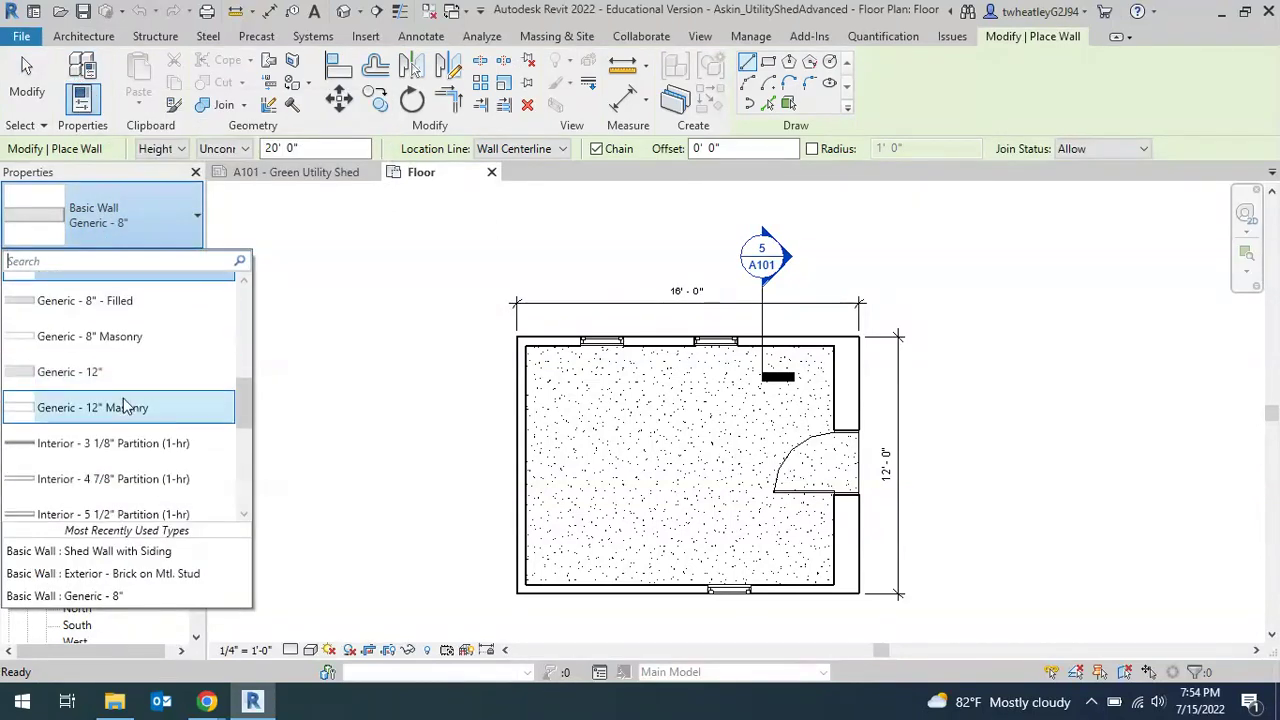
scroll(57, 450, "down", 2)
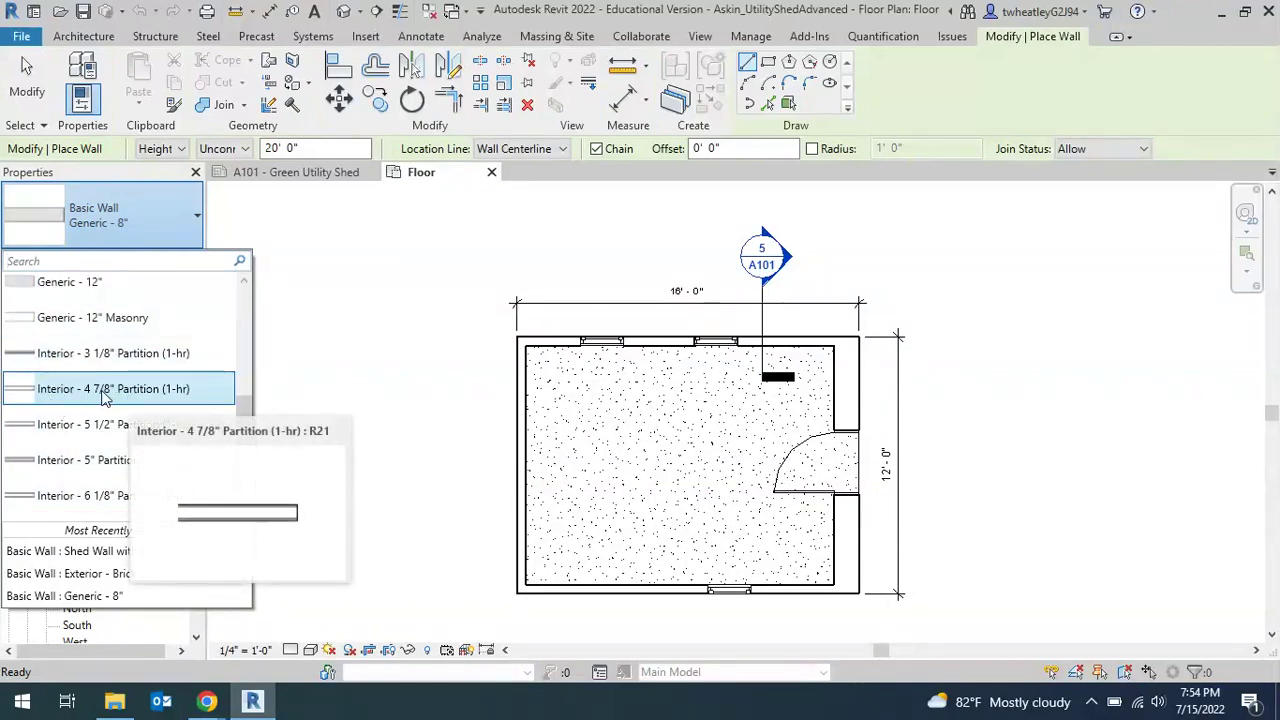
left_click(104, 392)
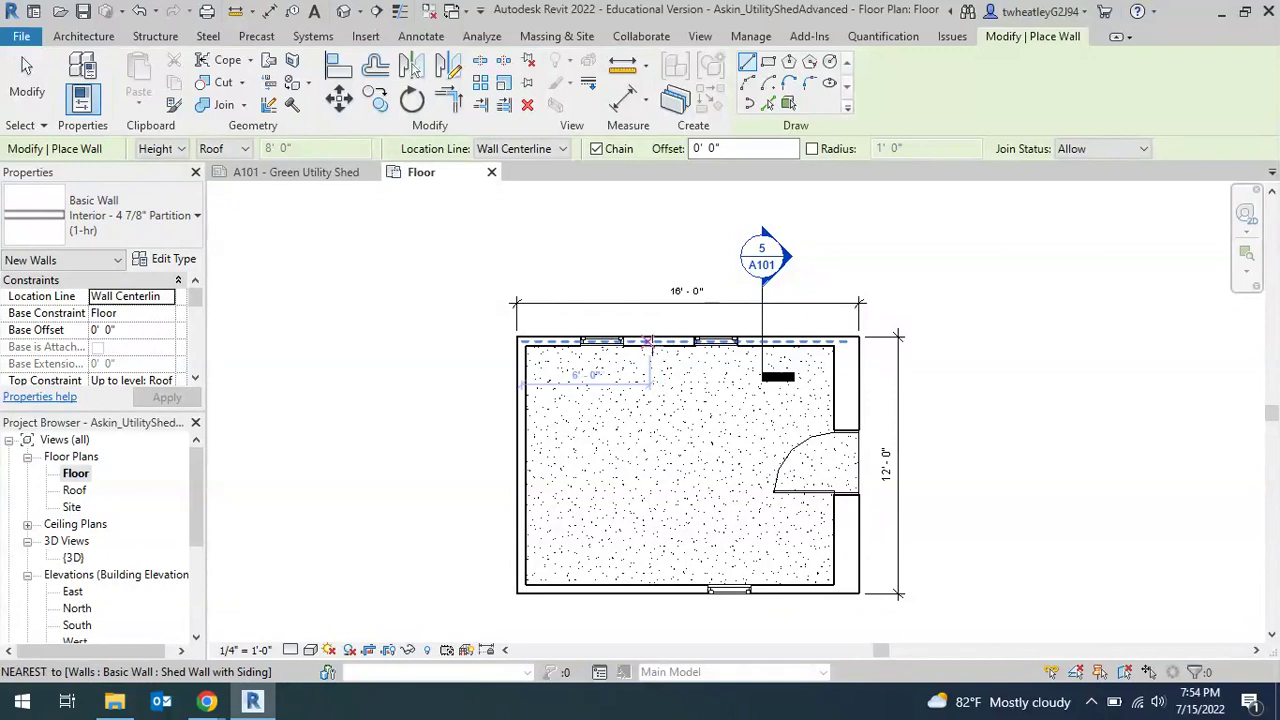
left_click(657, 343)
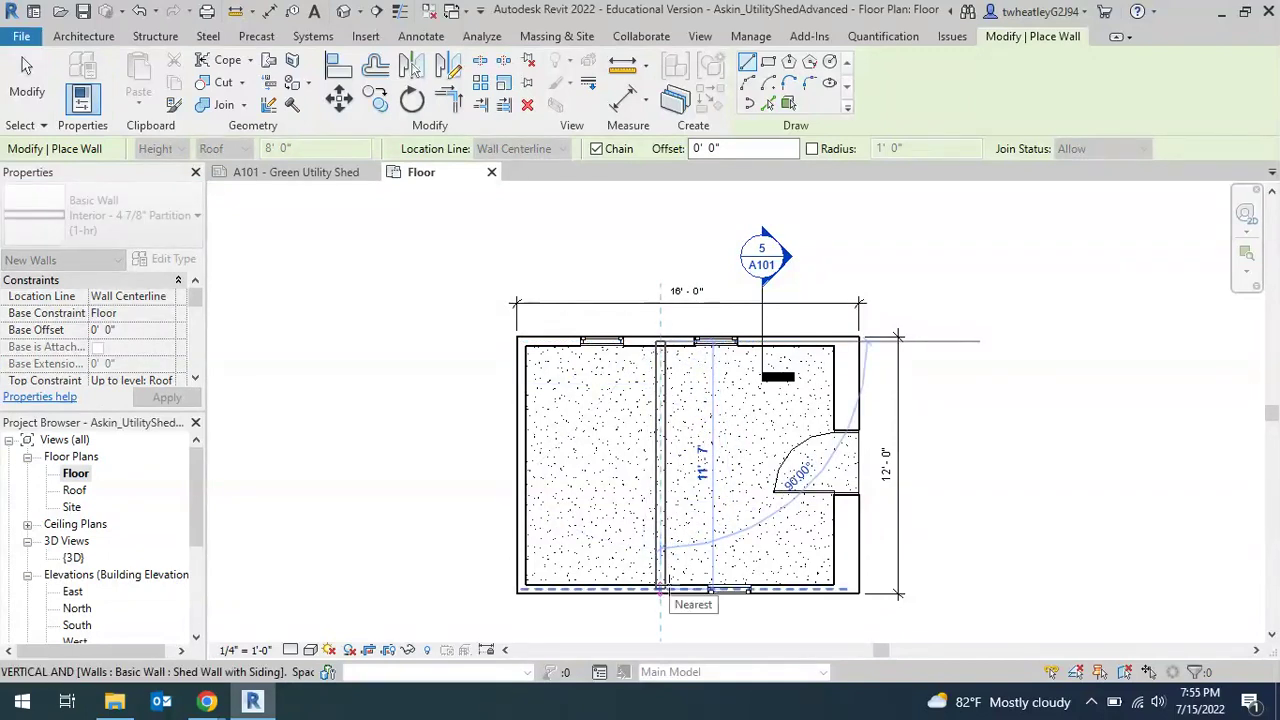
left_click(660, 589)
key("Escape")
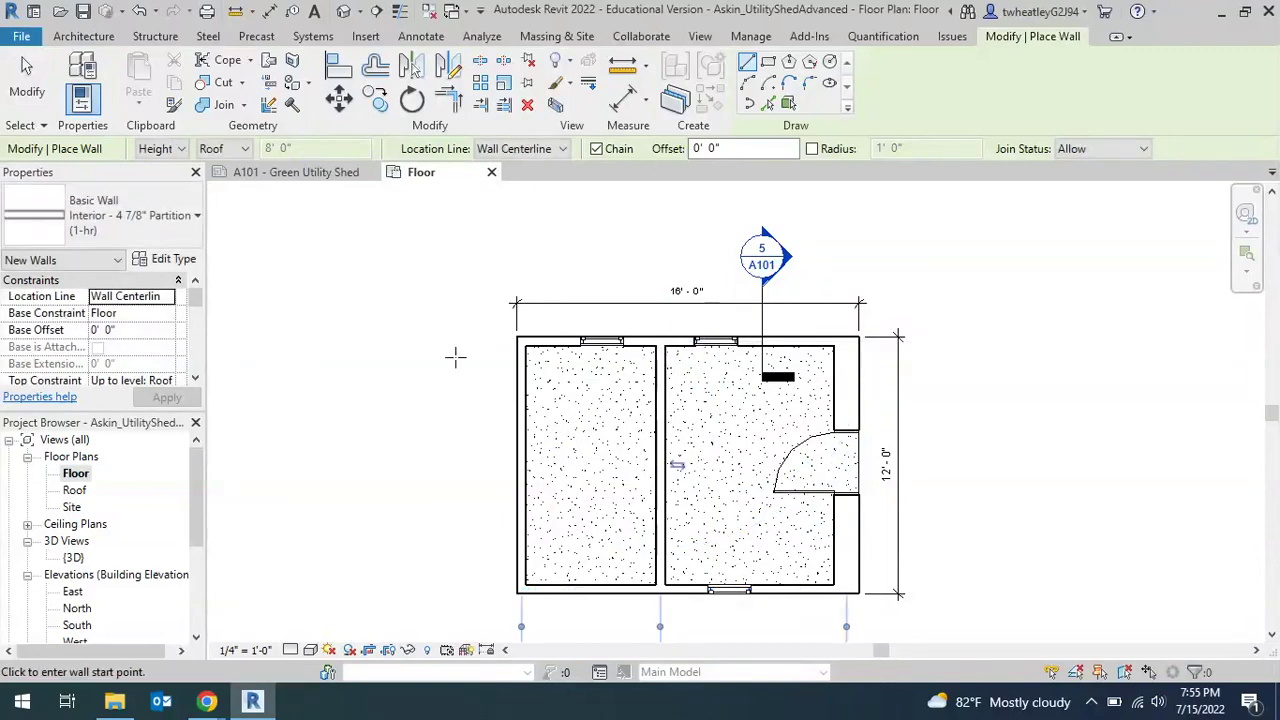
left_click(27, 80)
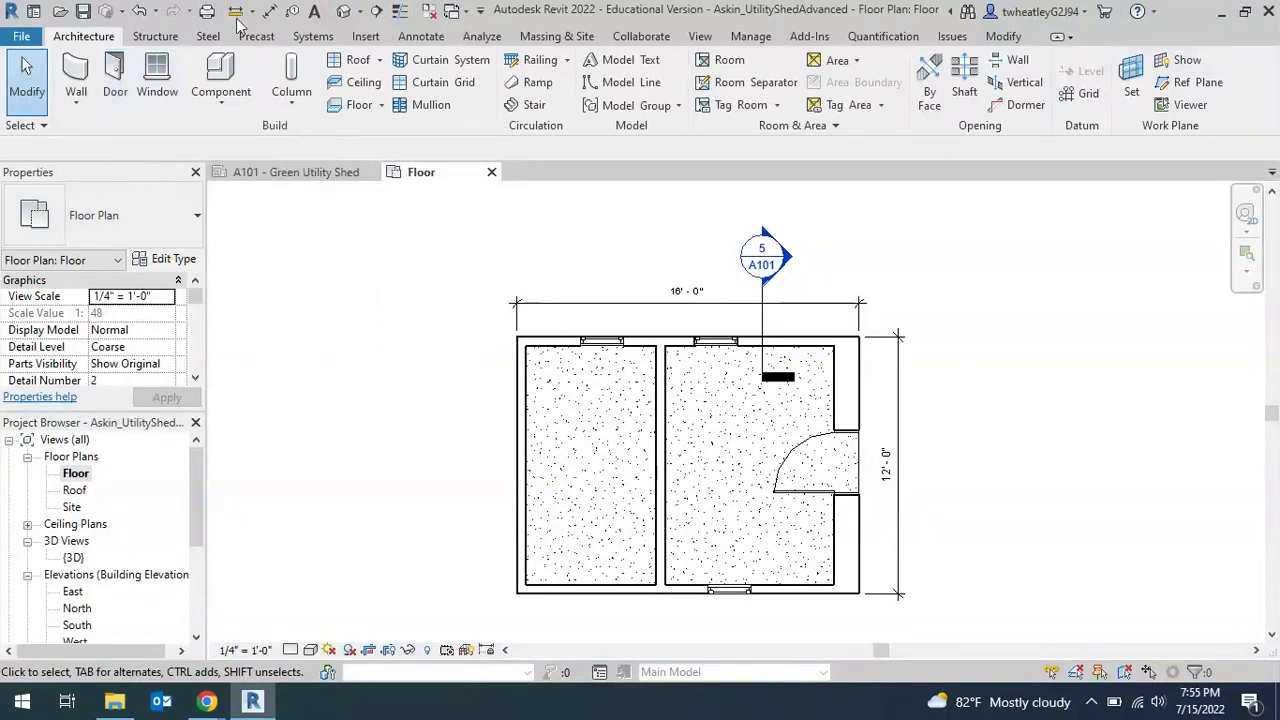
Load Door-Interior-Single-2_Panel from the Autodesk Doors library, choosing only the 30" x 80" type
left_click(366, 38)
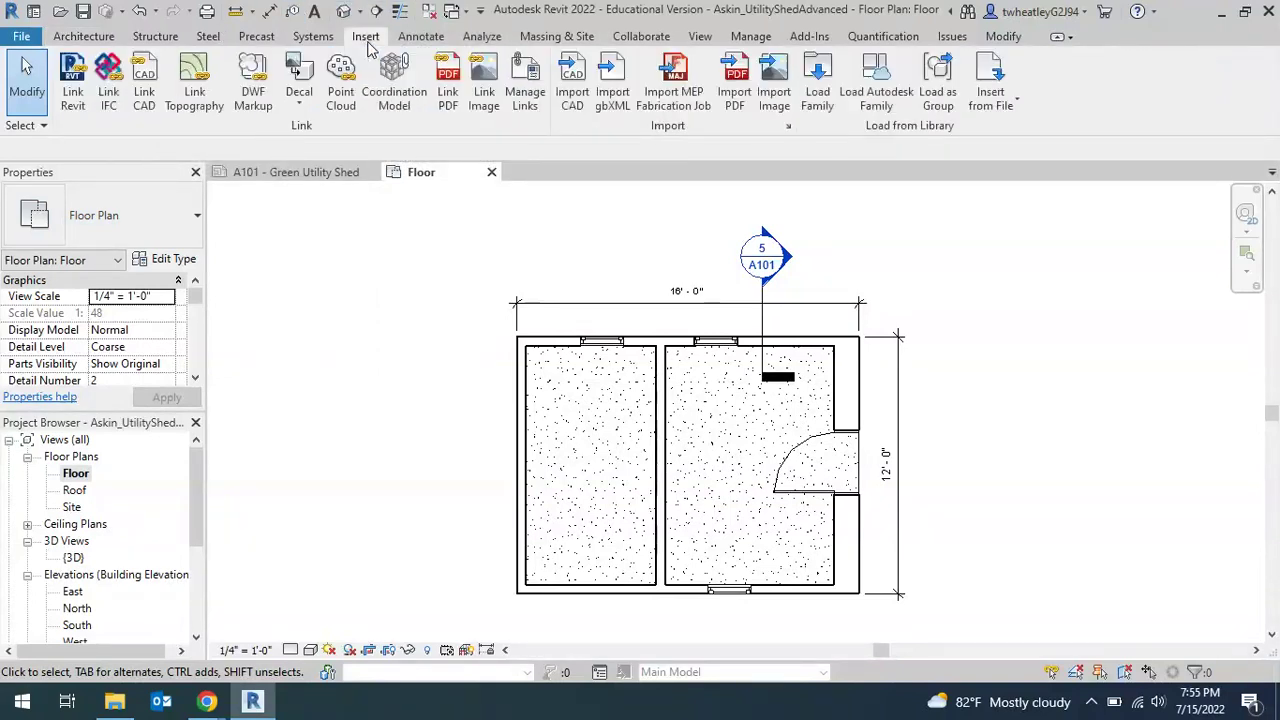
left_click(872, 88)
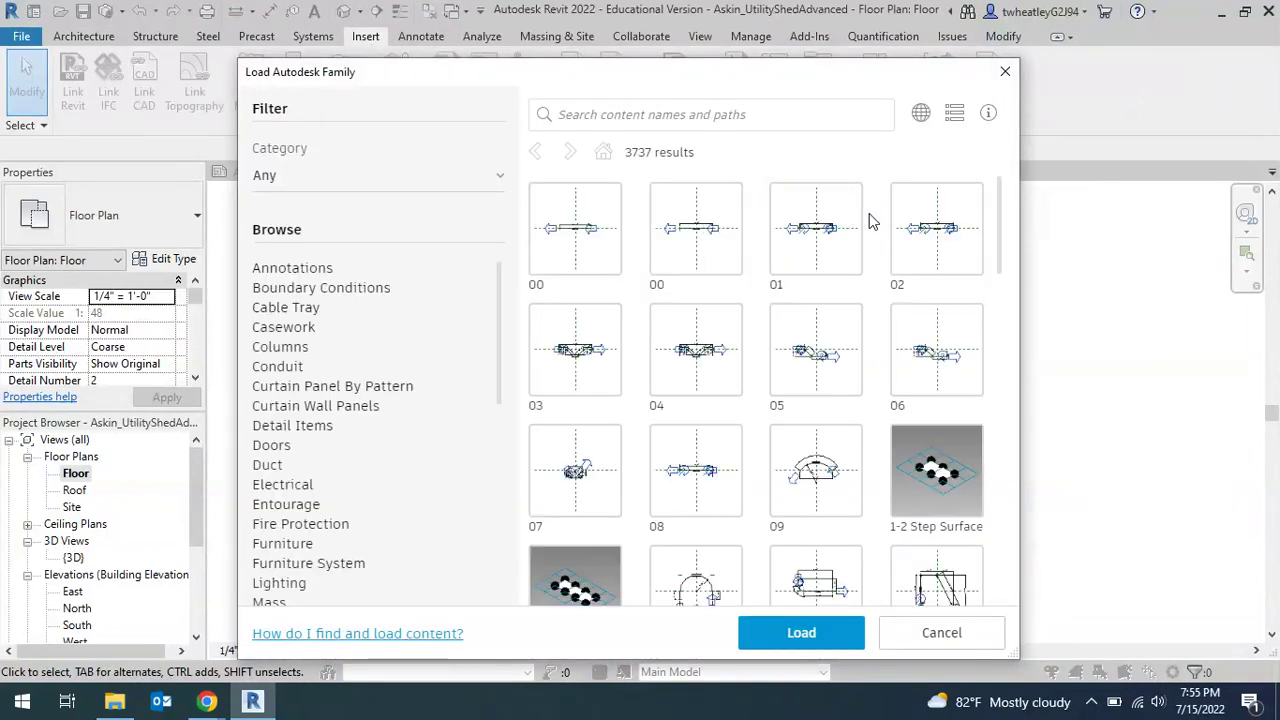
left_click(265, 445)
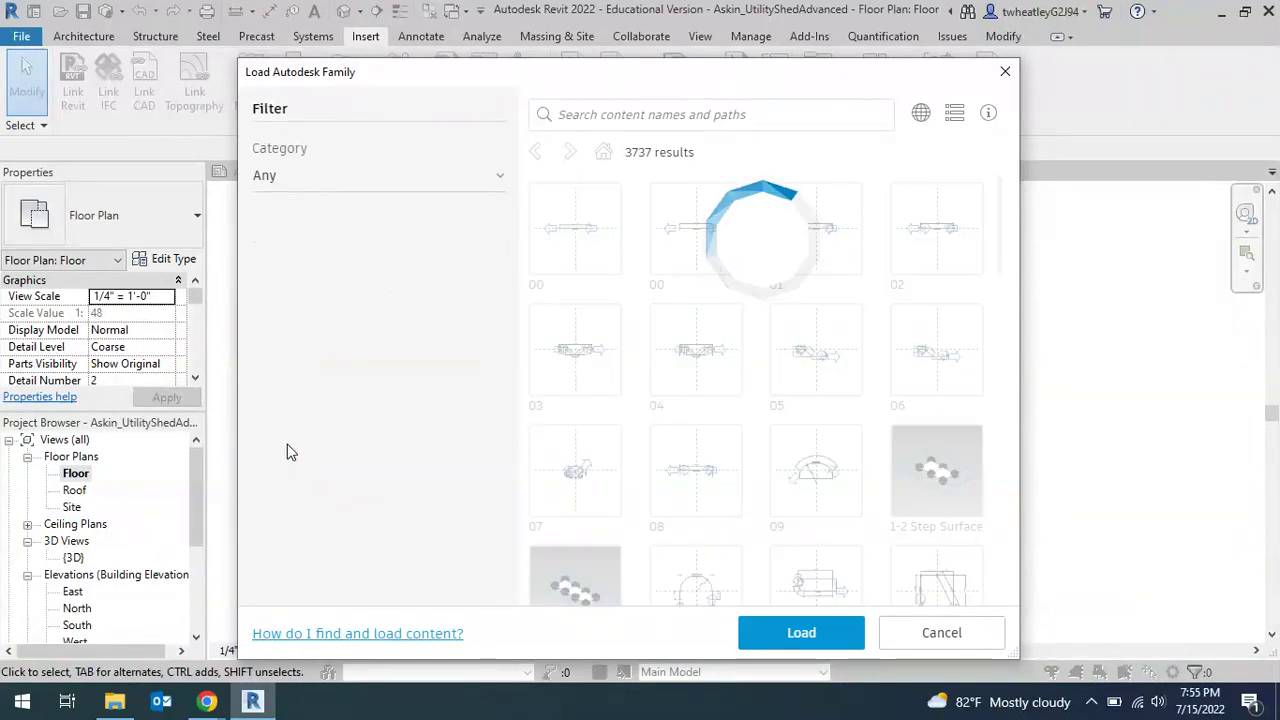
scroll(849, 274, "down", 6)
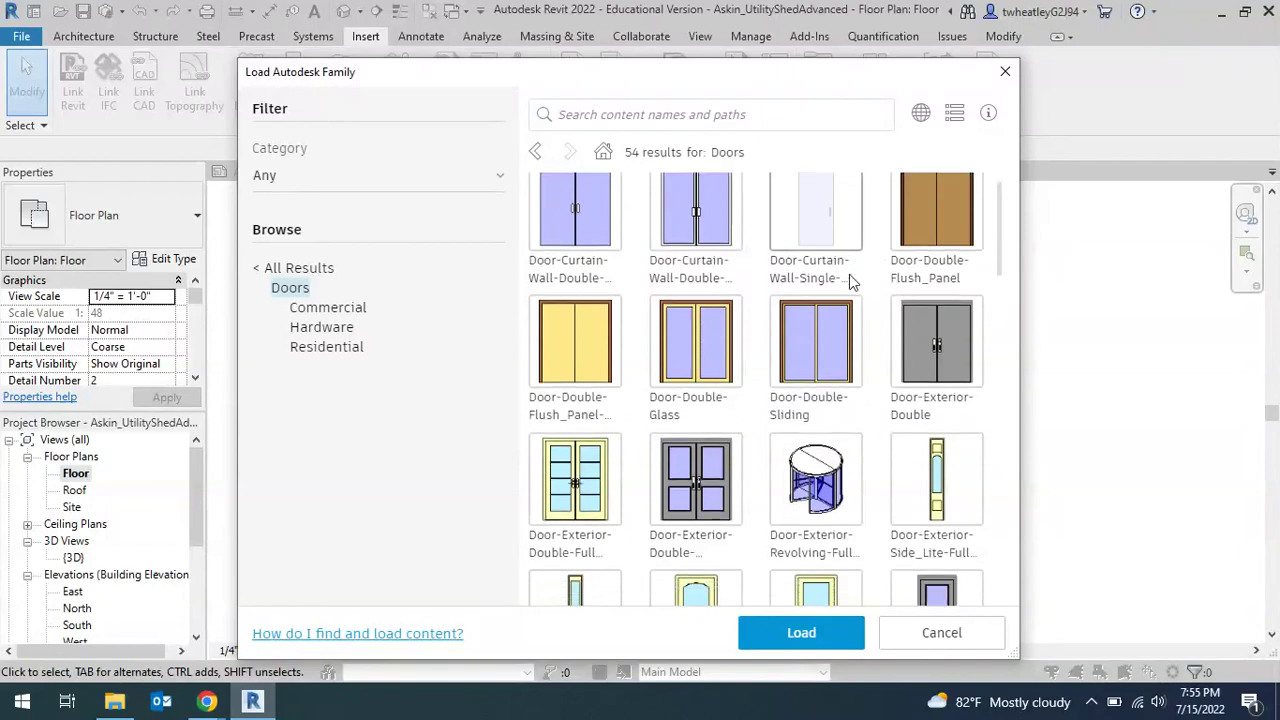
scroll(849, 283, "down", 2)
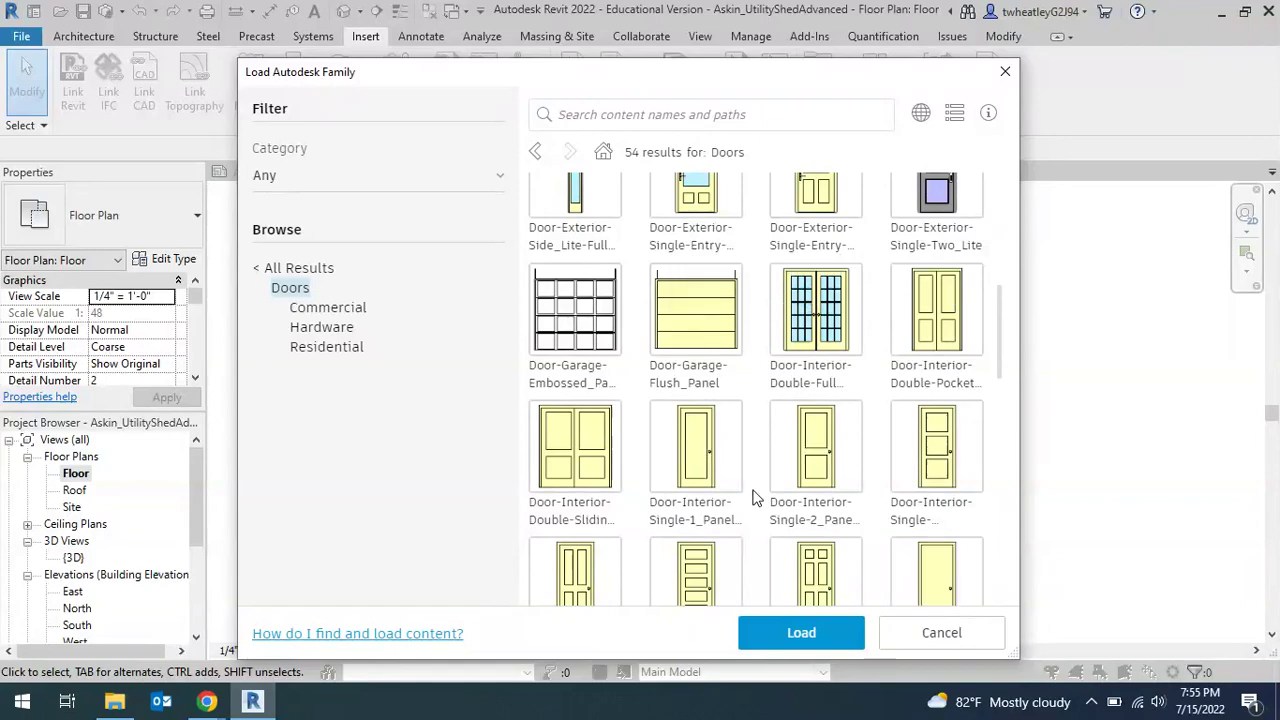
scroll(755, 530, "down", 2)
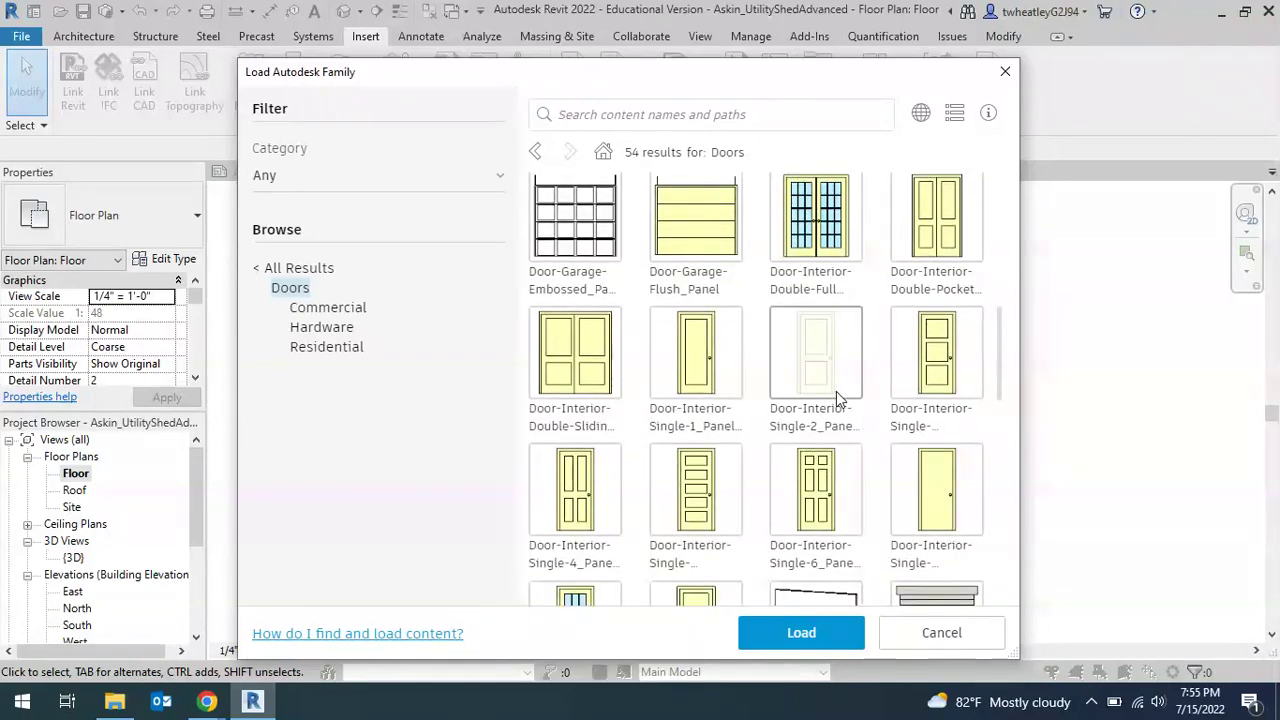
left_click(838, 398)
left_click(838, 631)
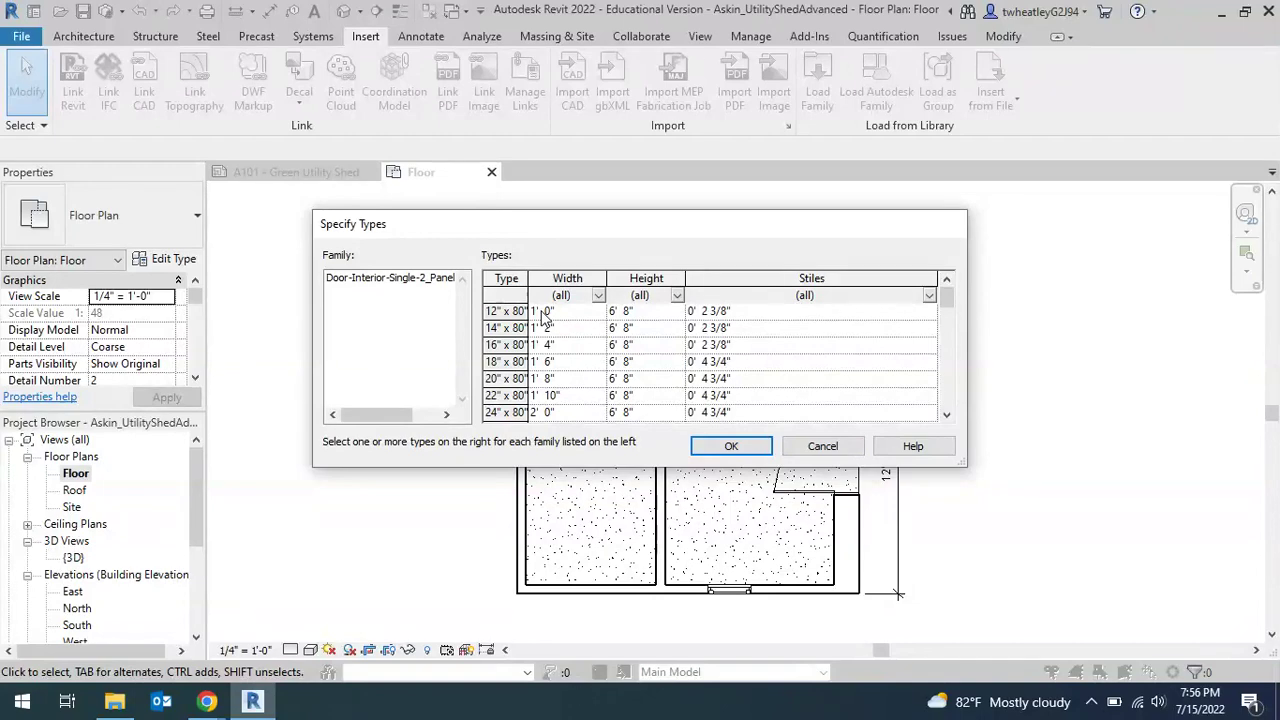
scroll(545, 315, "down", 2)
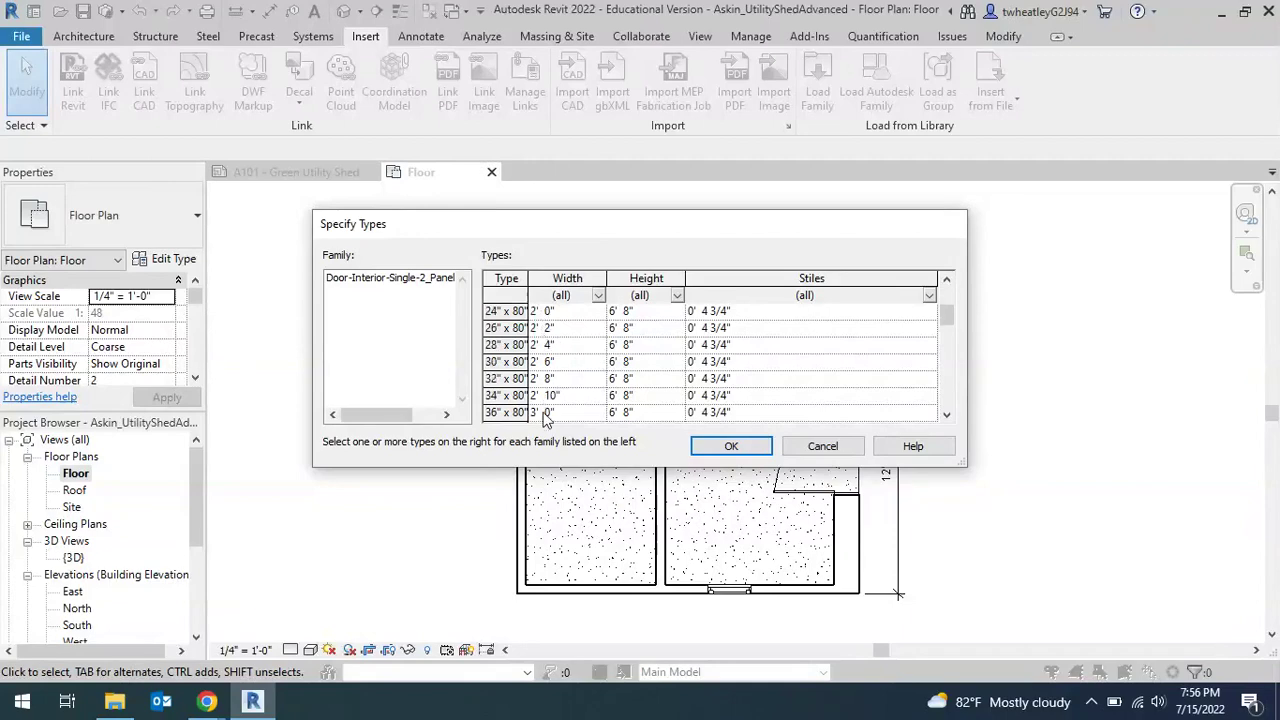
left_click(507, 362)
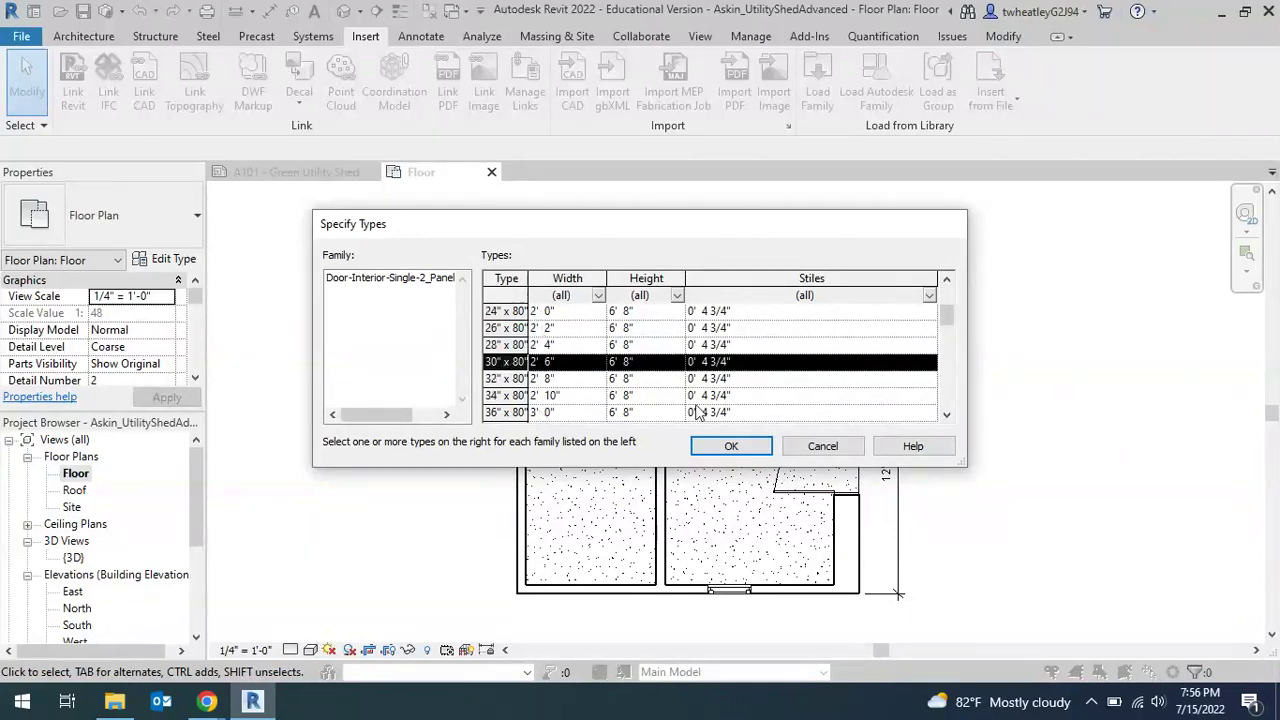
left_click(731, 446)
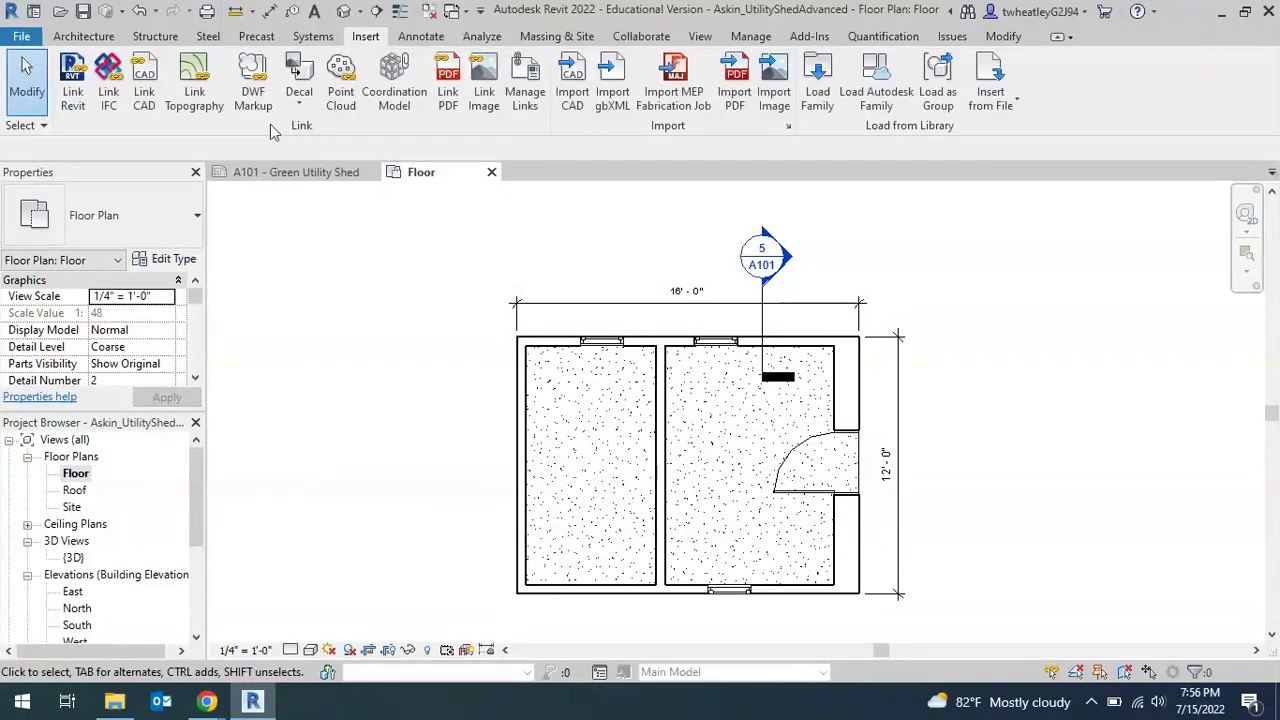
Place the 30" x 80" interior door in the middle partition wall
left_click(84, 36)
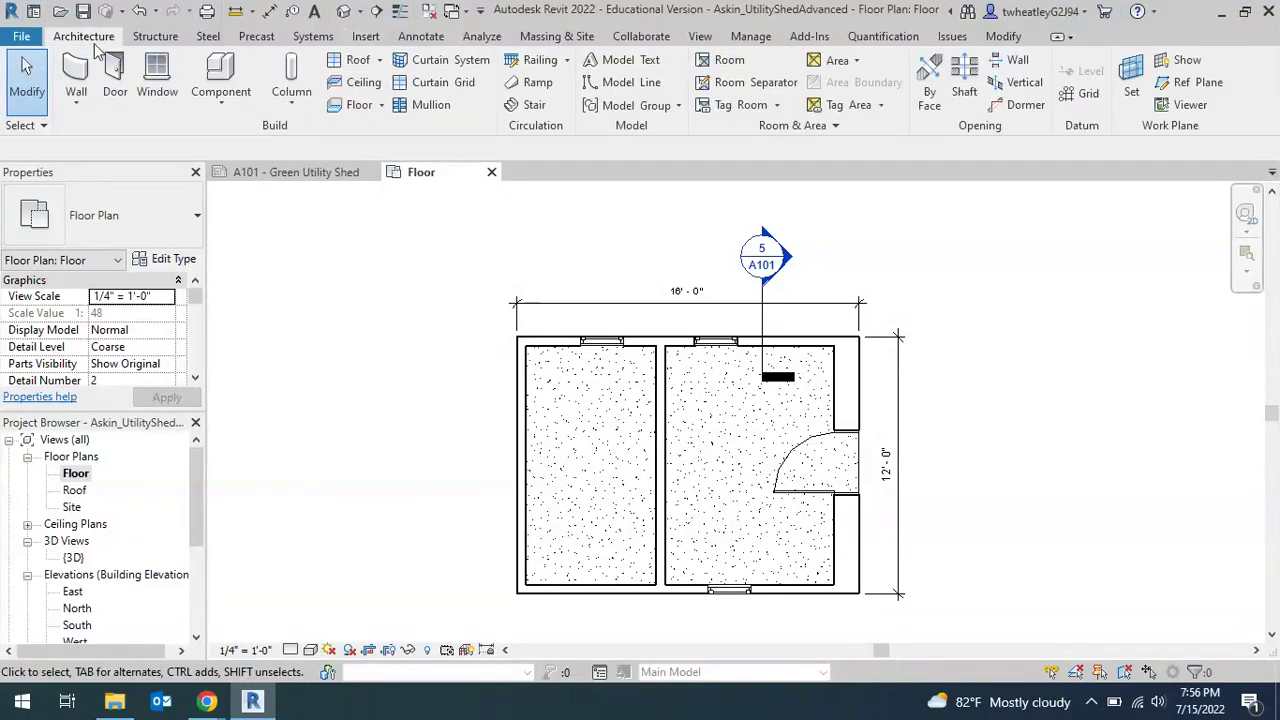
left_click(116, 92)
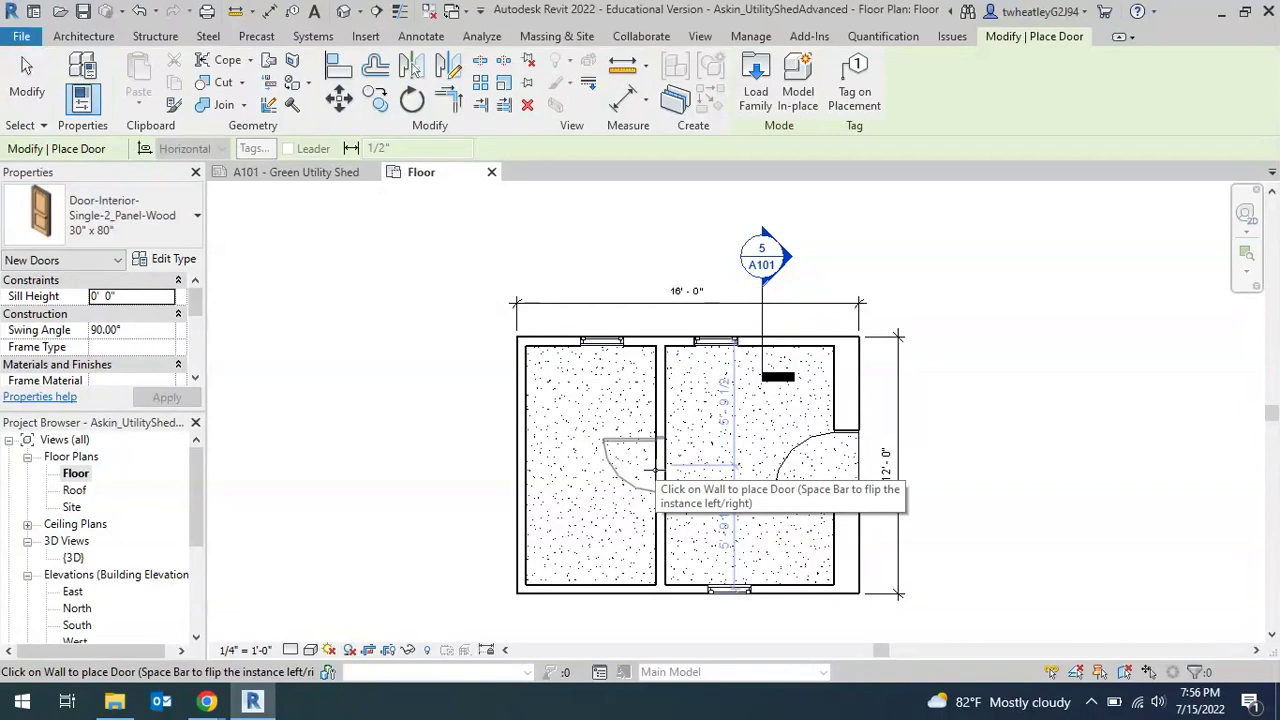
left_click(655, 468)
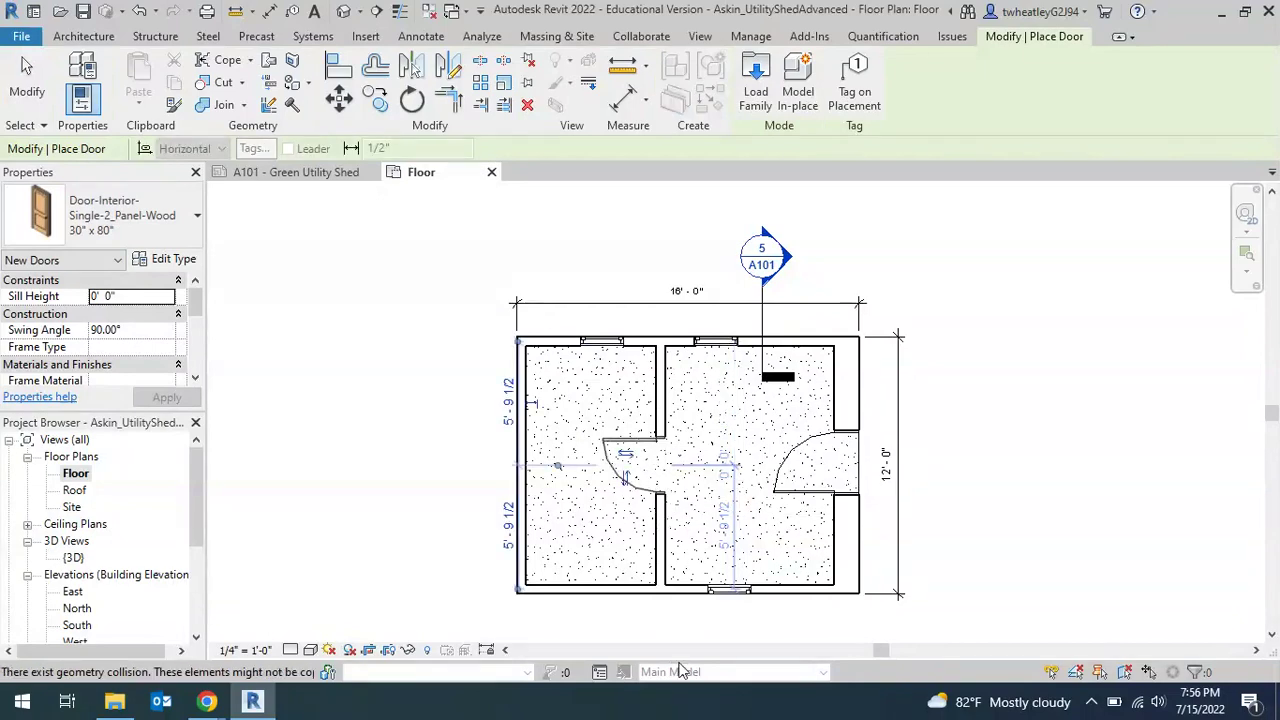
left_click(28, 92)
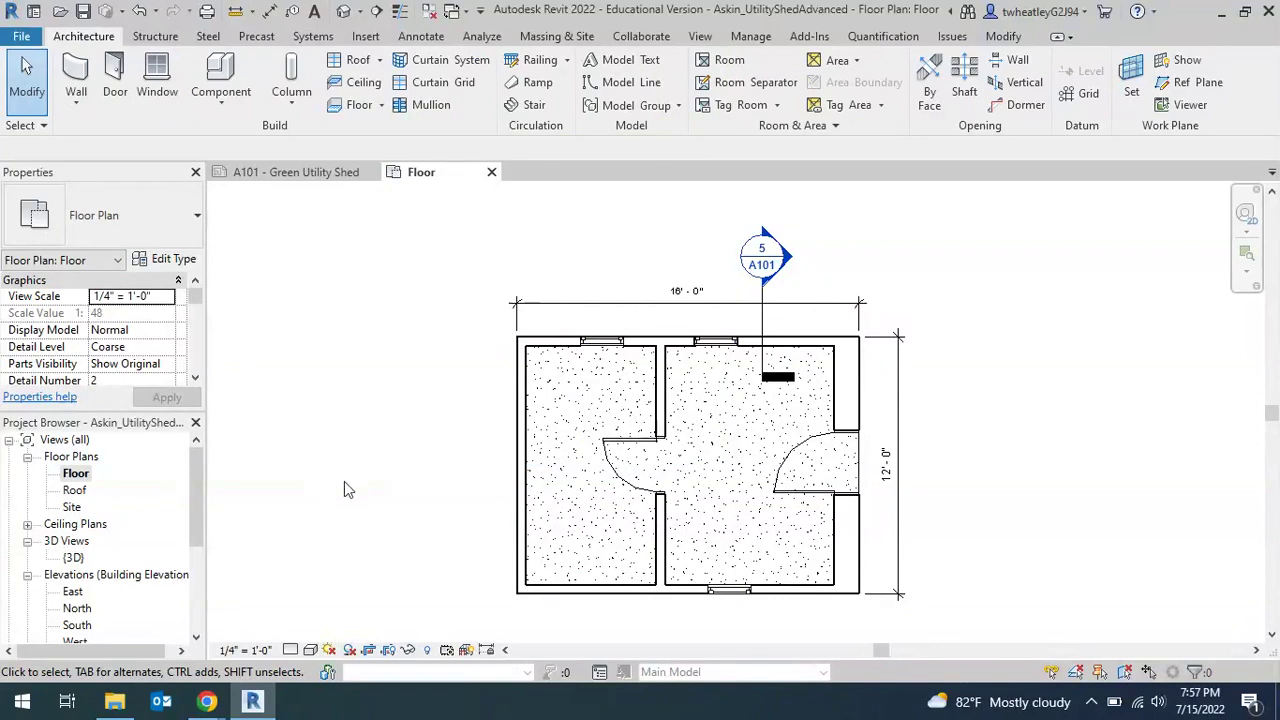
Open the default {3D} view of the shed, then go back to the Floor plan
left_click(700, 37)
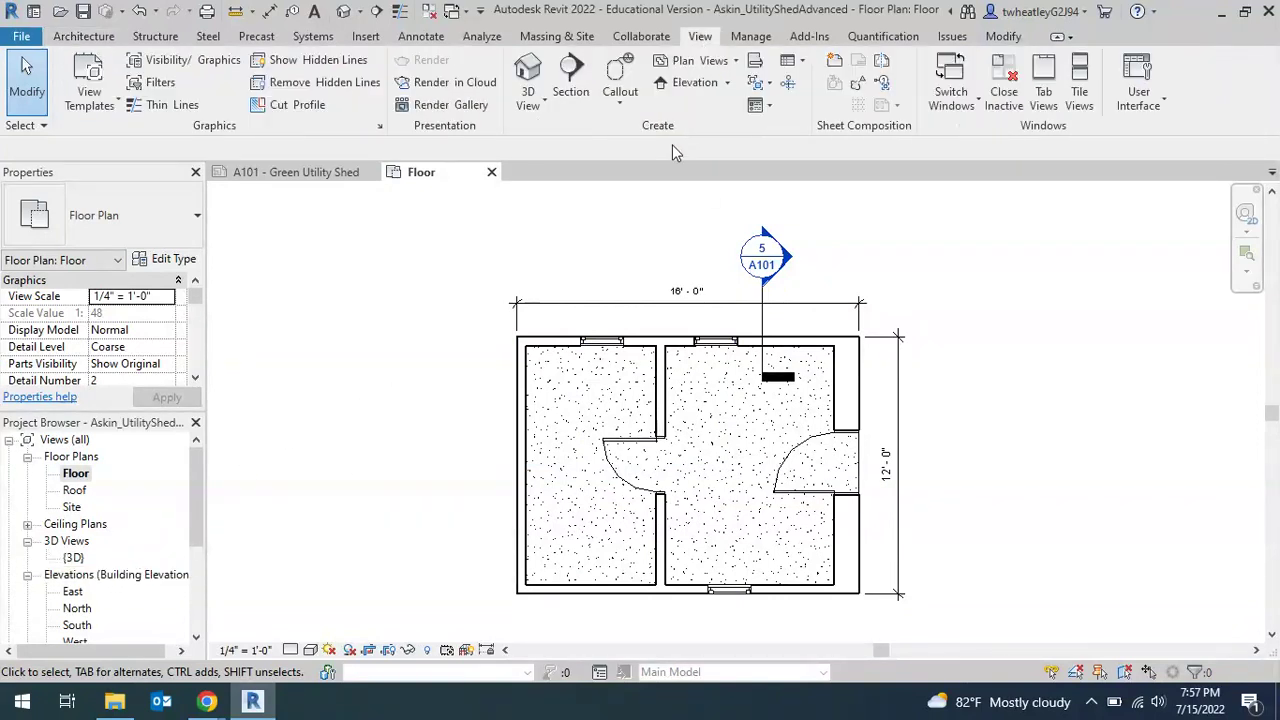
left_click(525, 68)
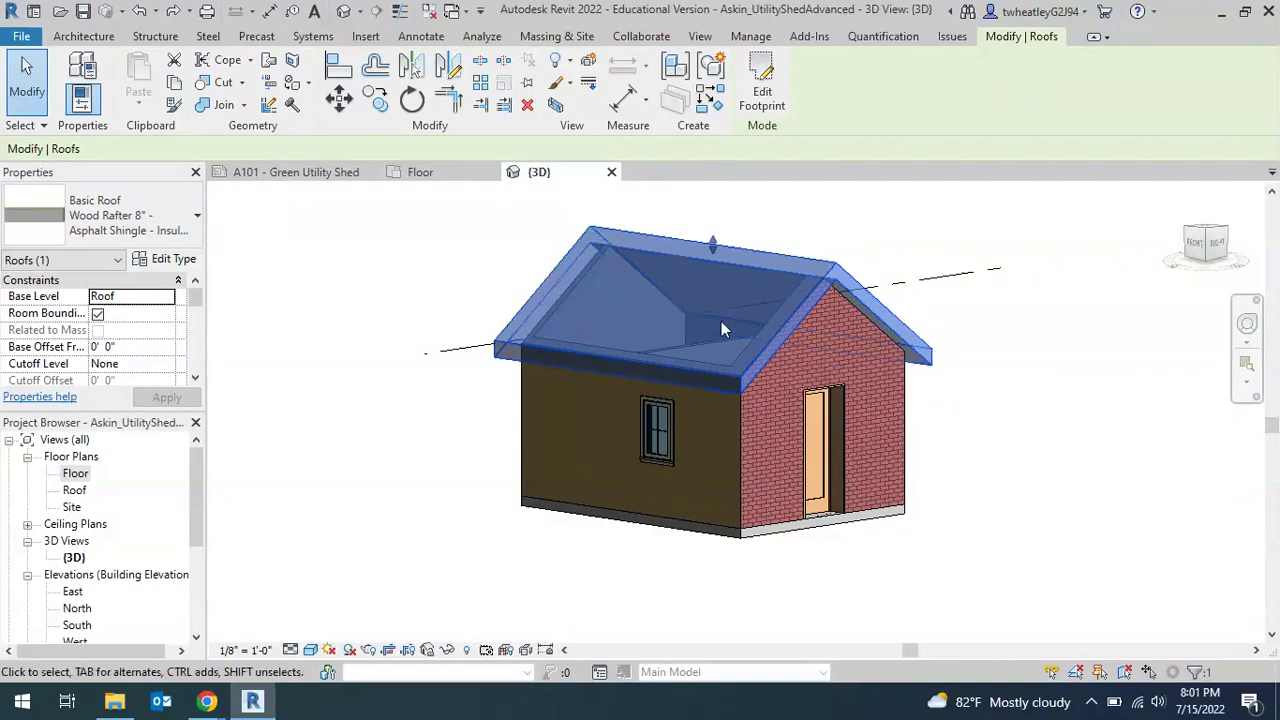
left_click(450, 180)
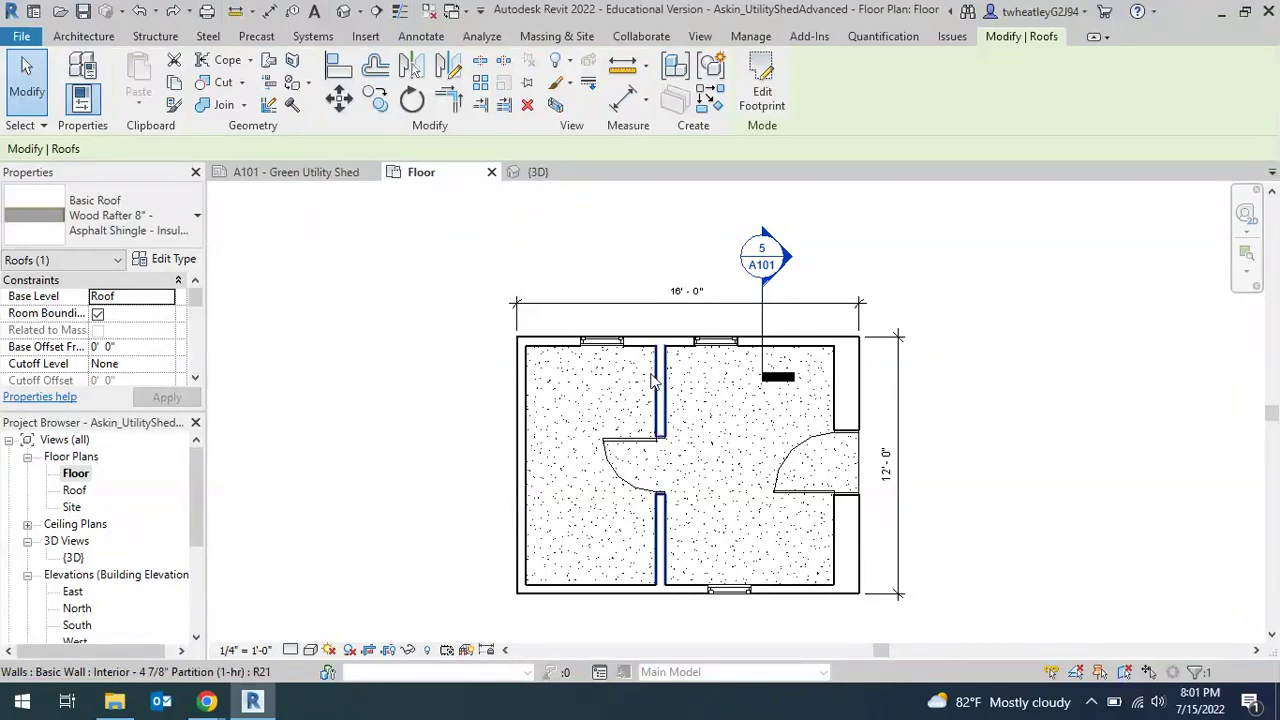
Attach the partition wall's top to the roof, picking the roof in the {3D} view
left_click(660, 383)
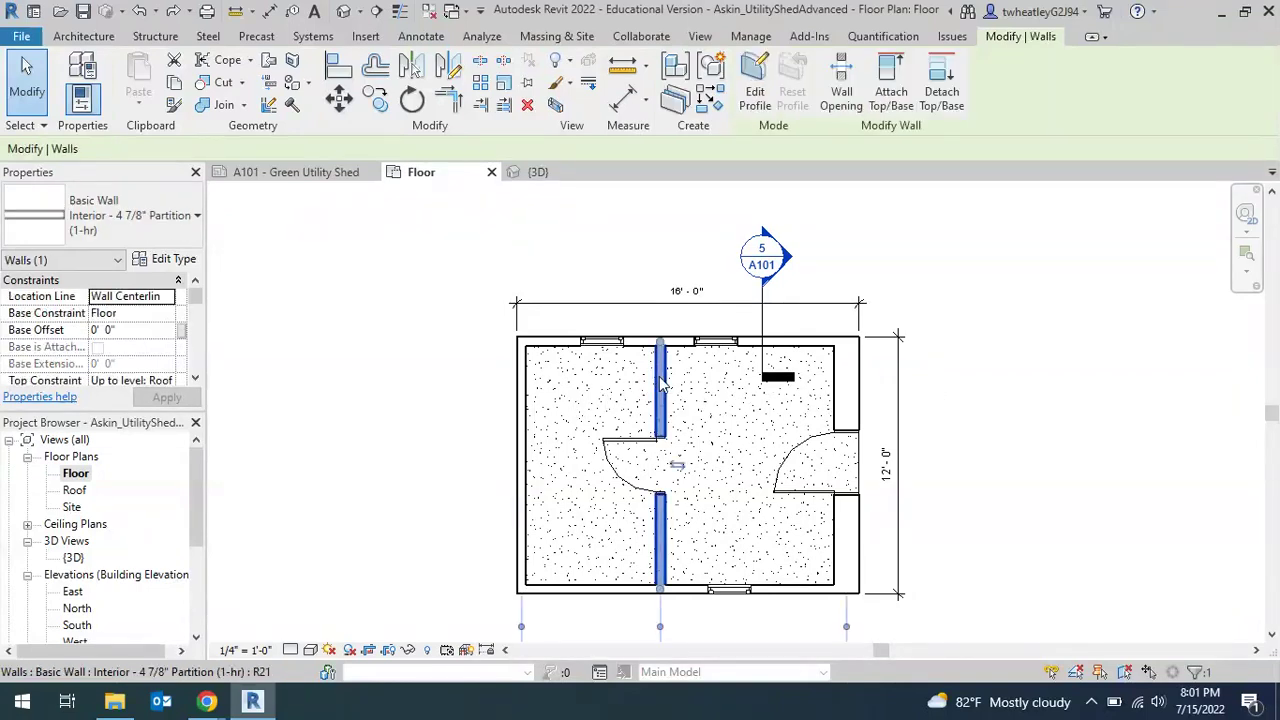
left_click(903, 108)
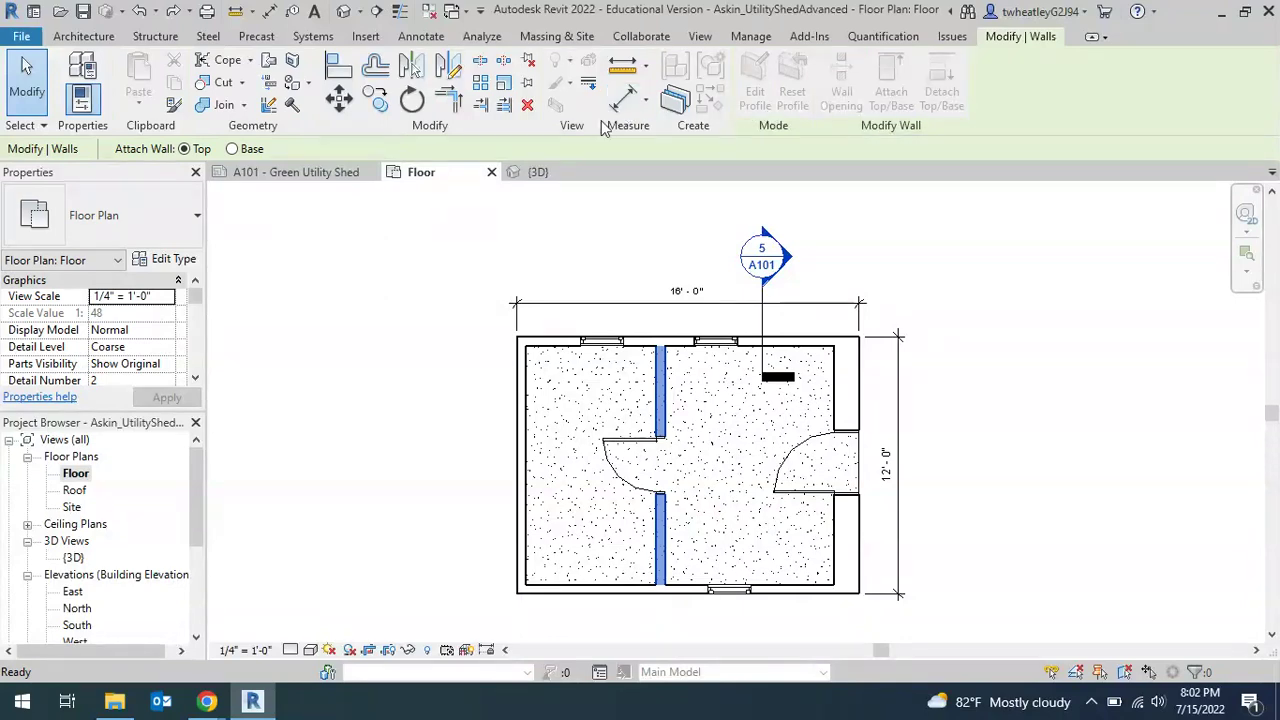
left_click(543, 175)
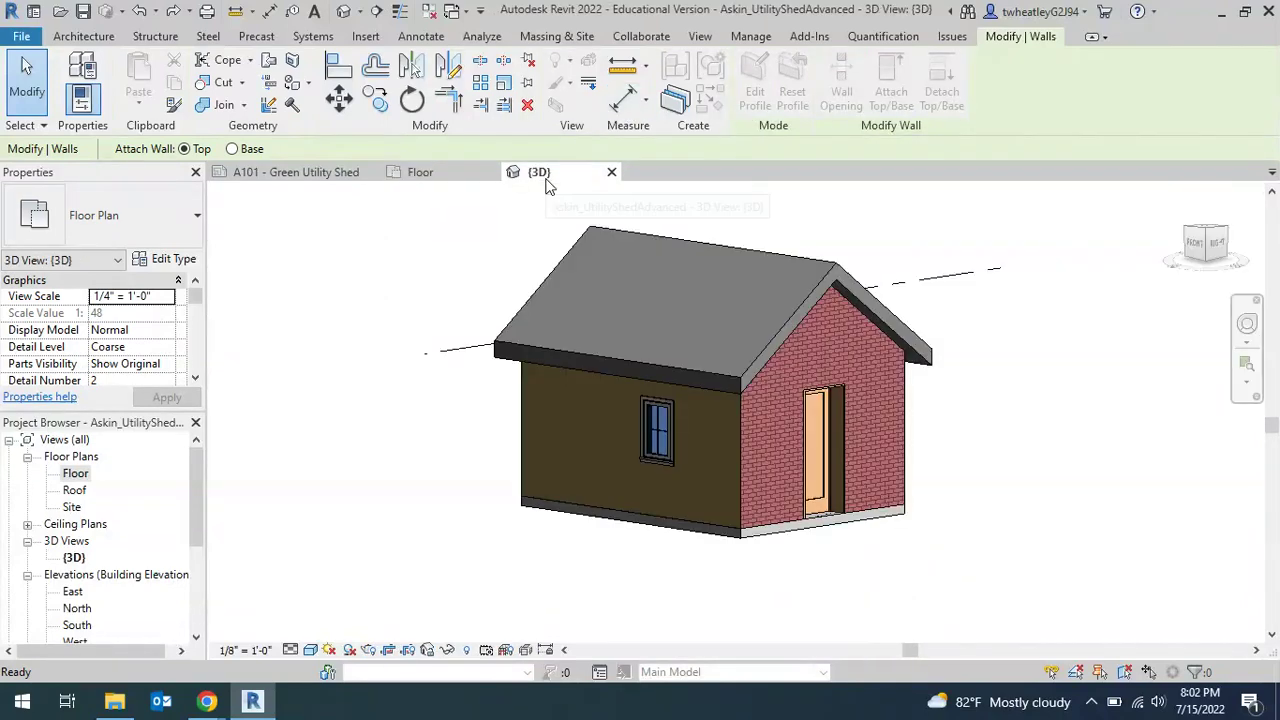
left_click(789, 318)
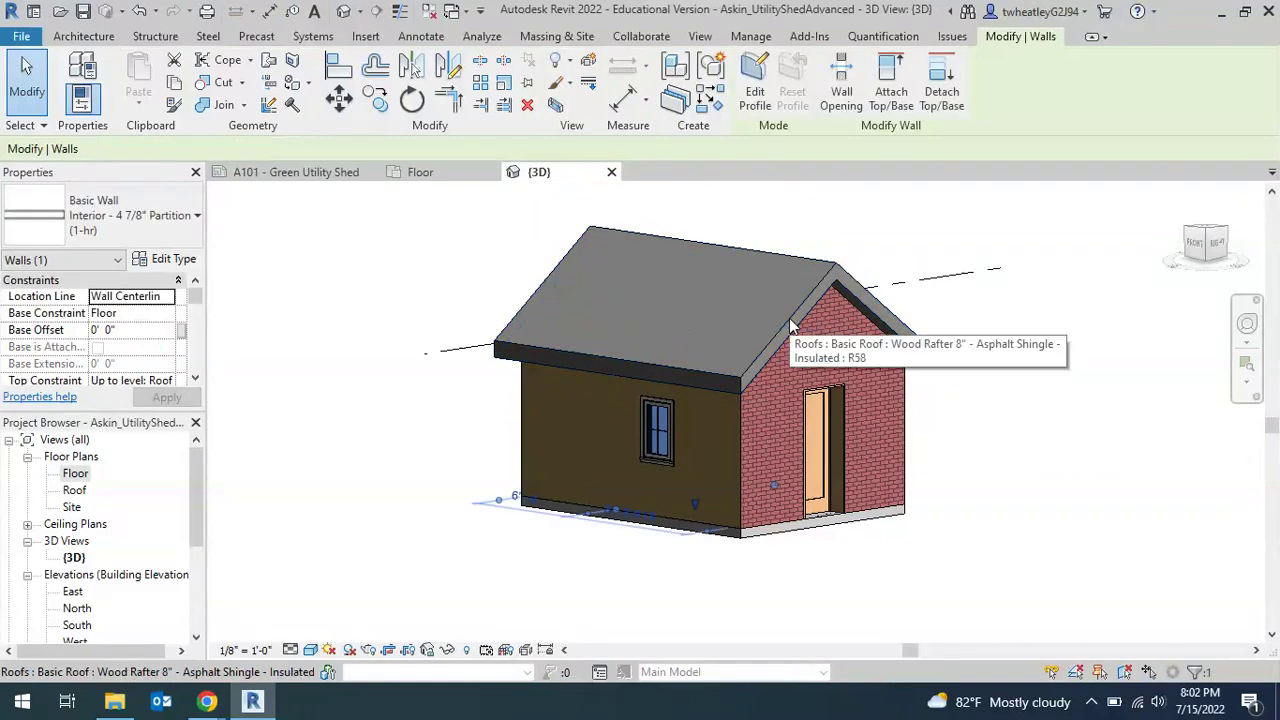
left_click(745, 378)
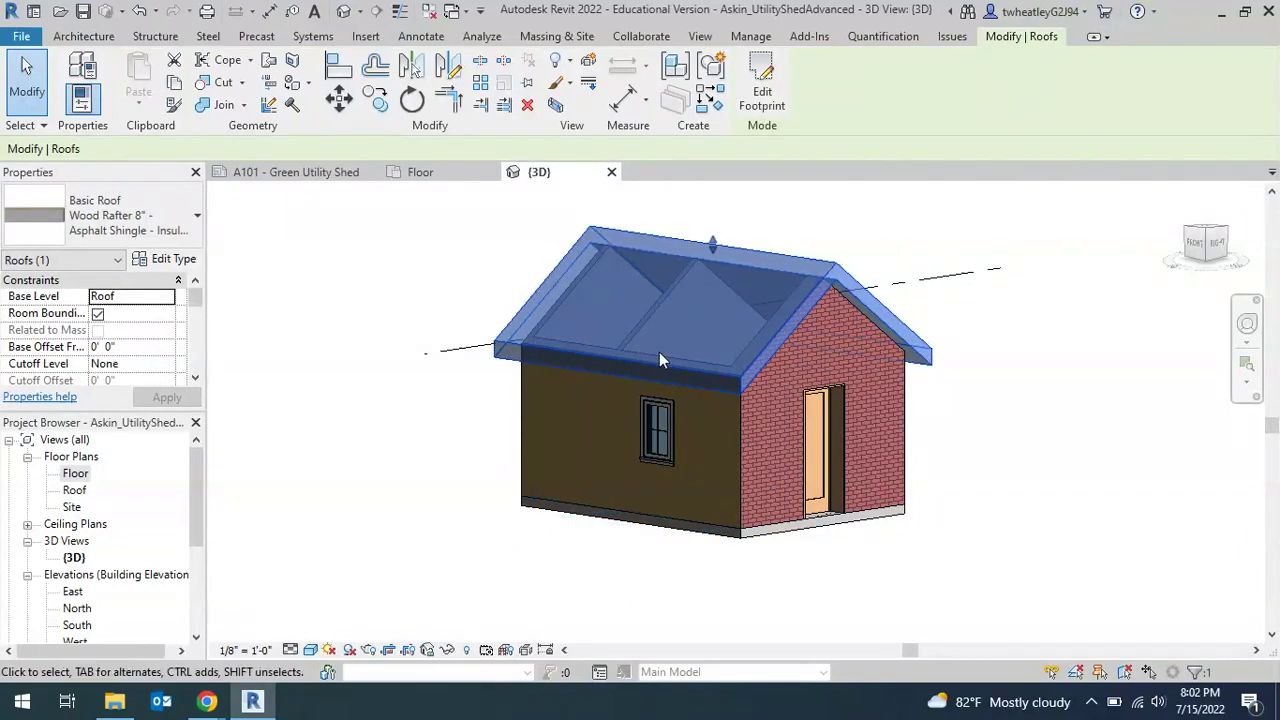
left_click(583, 573)
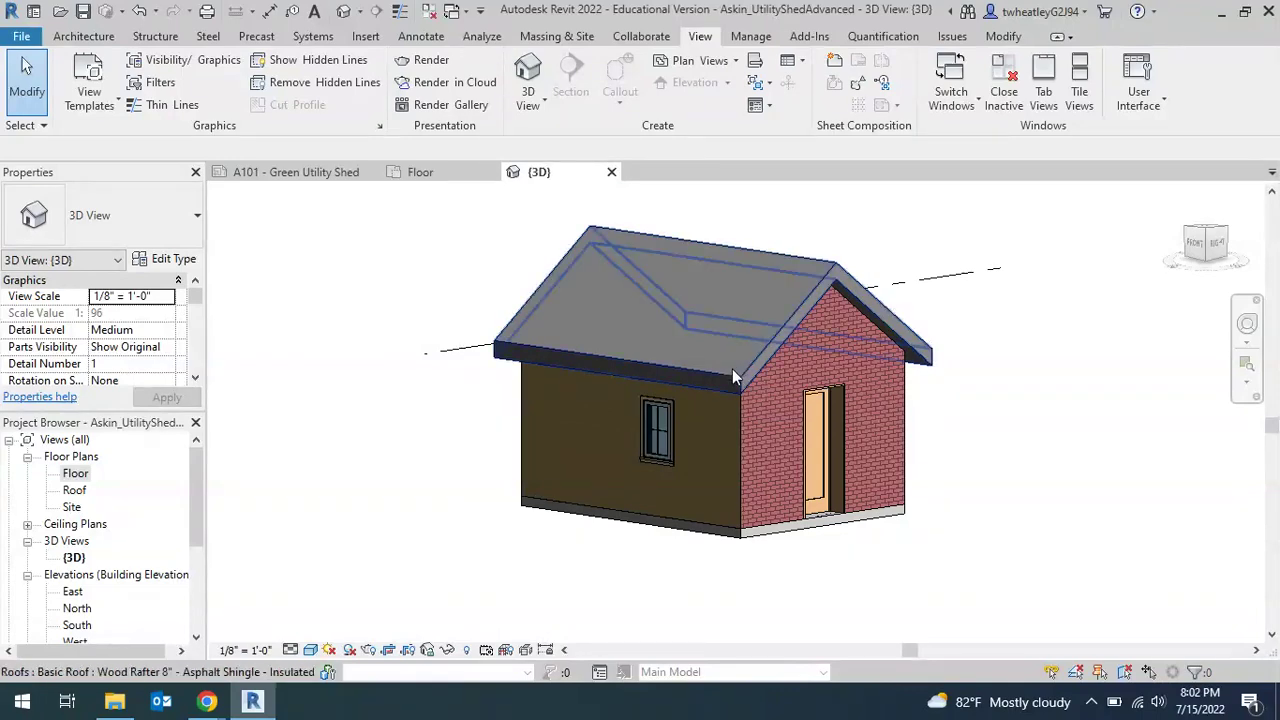
Hide the roof in the {3D} view with Hide in View > Elements
right_click(777, 329)
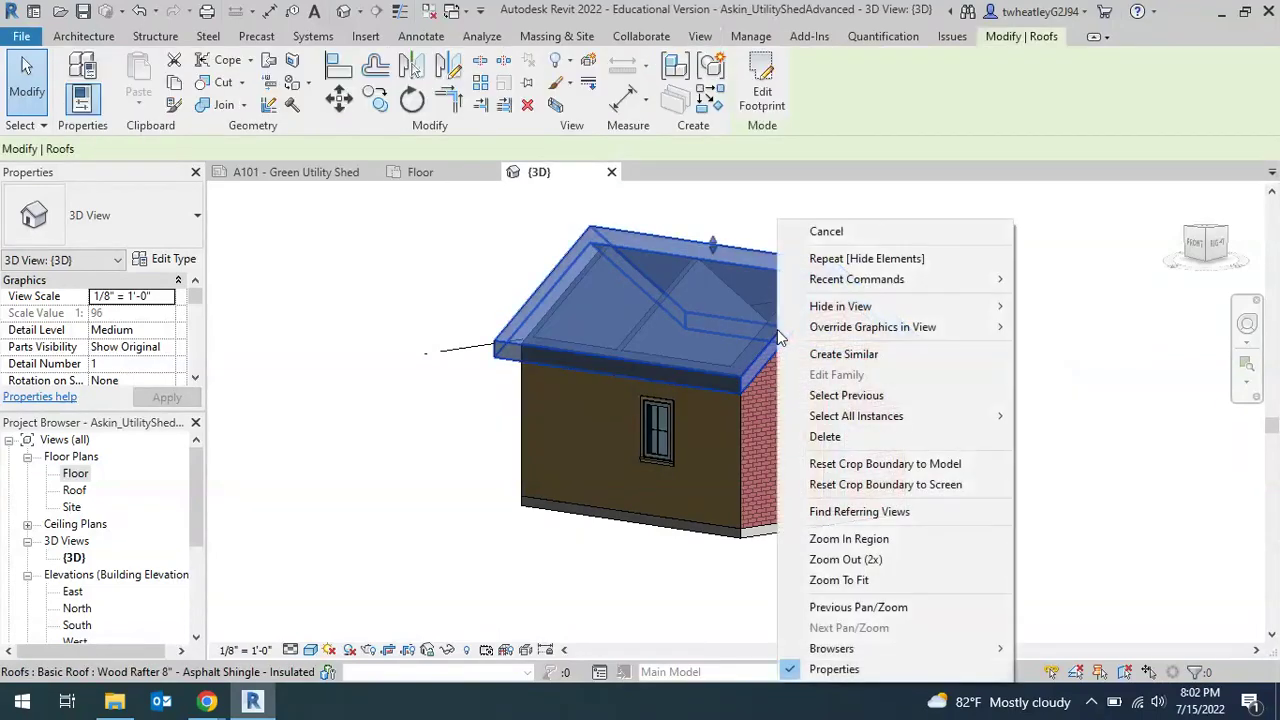
mouse_move(830, 314)
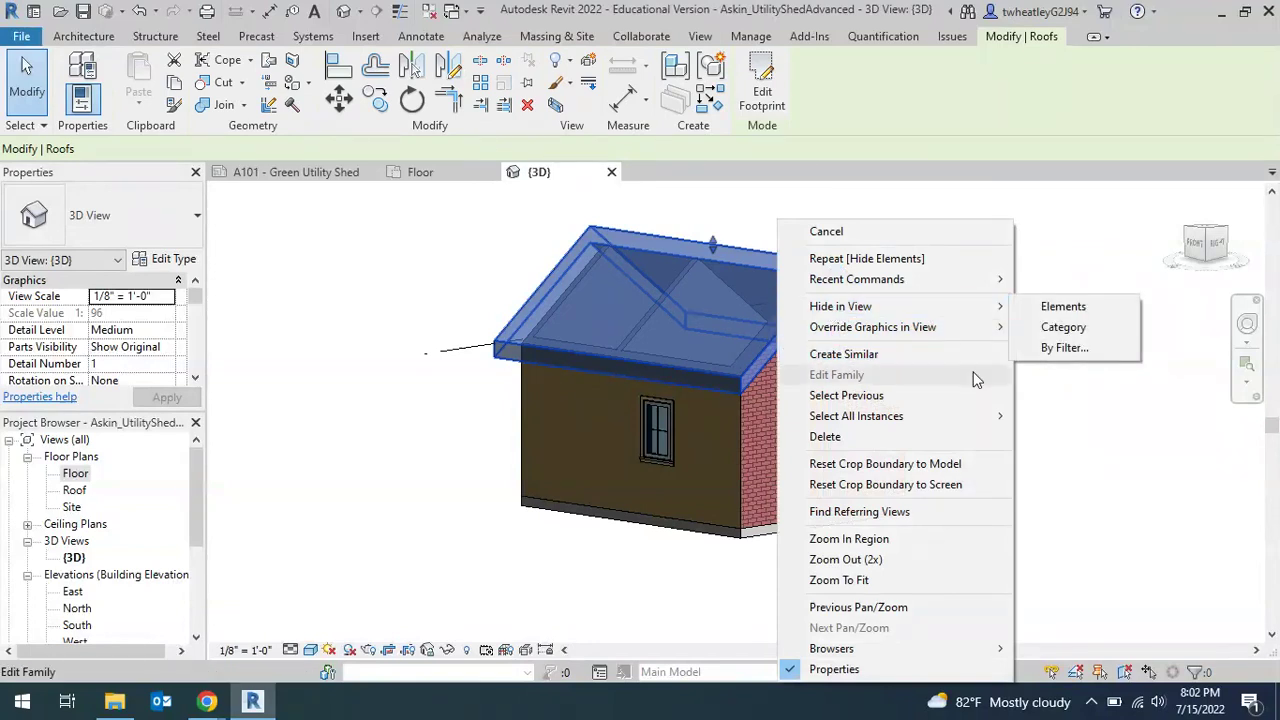
mouse_move(1008, 312)
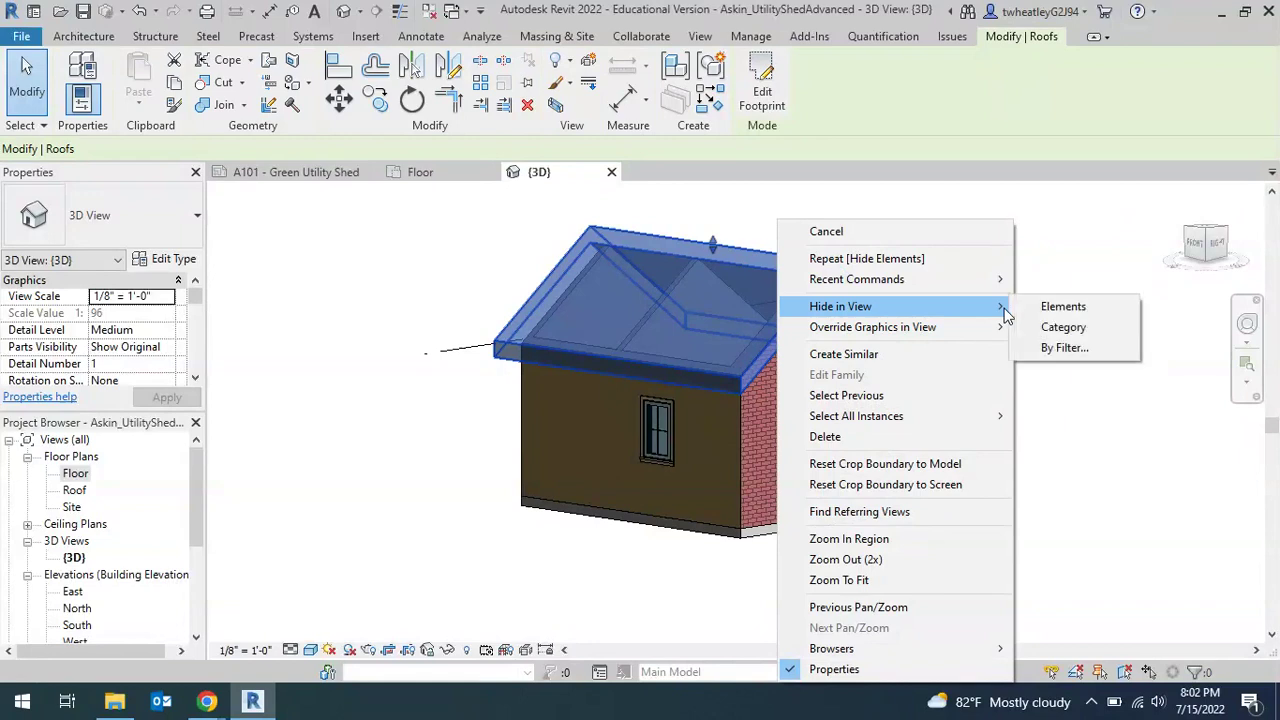
left_click(1063, 307)
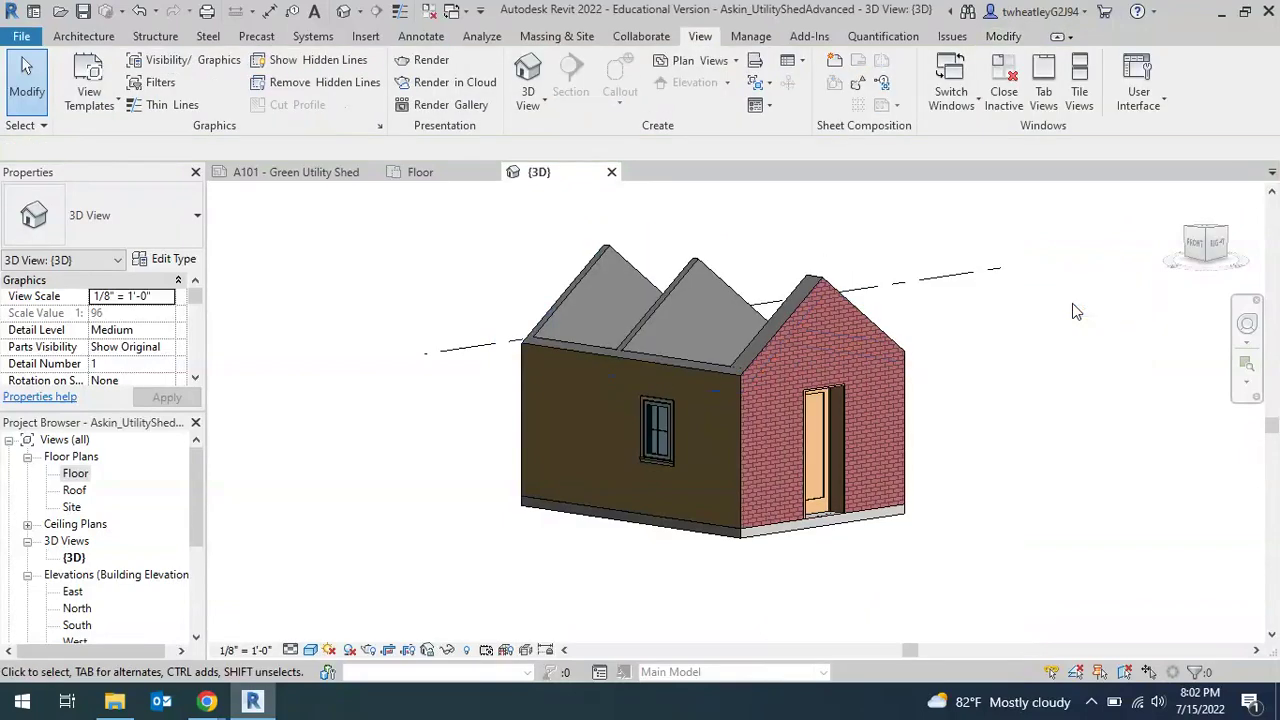
Show the 3D view's crop region and drag its edges outward around the whole shed
left_click_drag(1207, 240, 1206, 288)
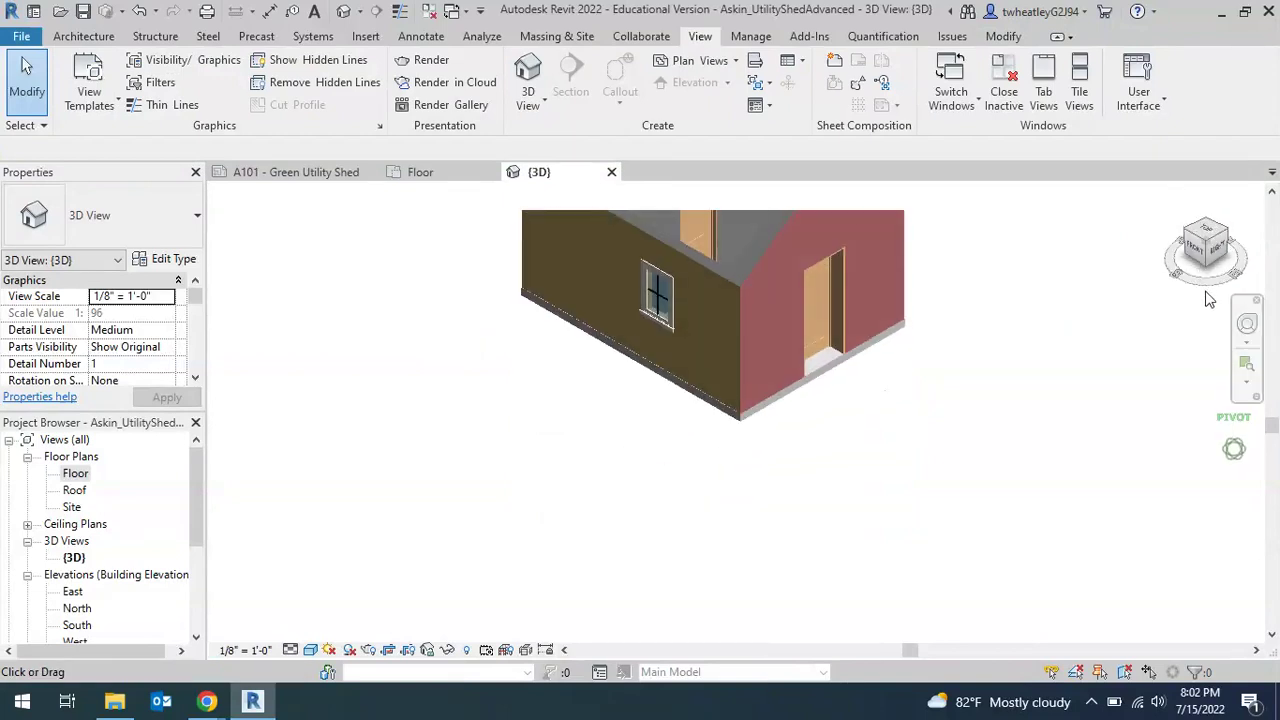
middle_click_drag(1080, 328, 848, 249, "shift")
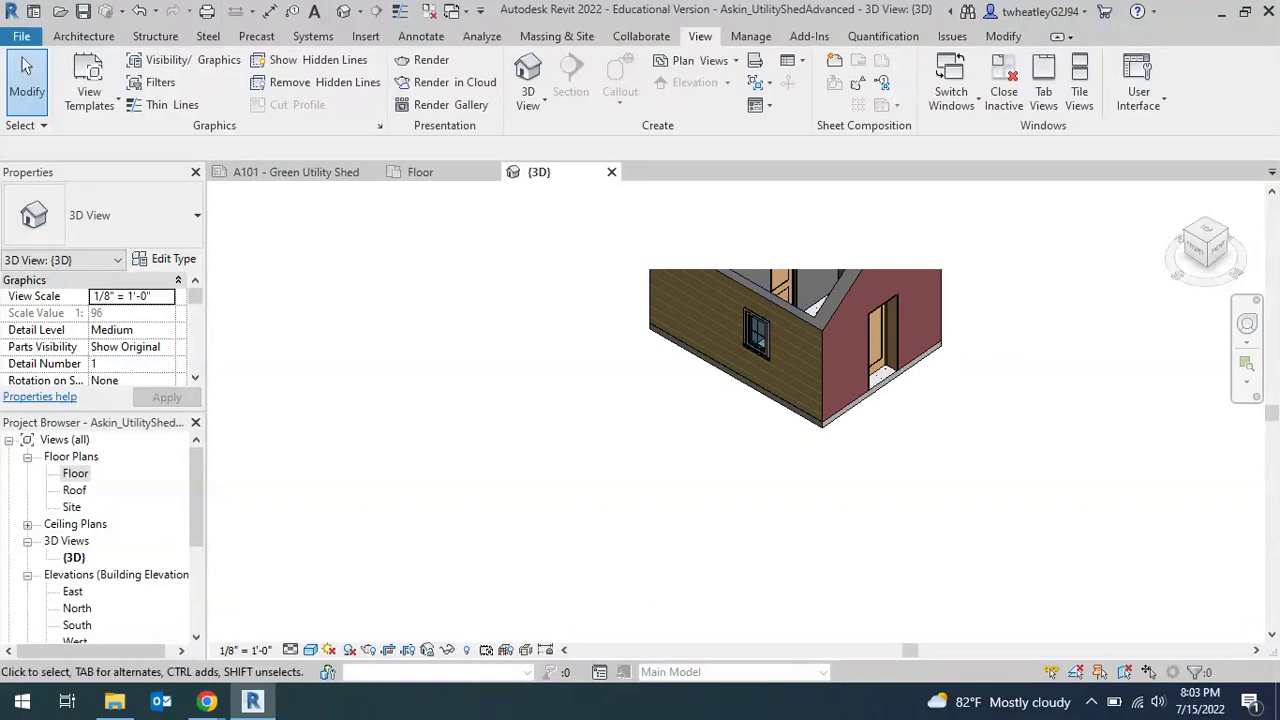
left_click(407, 650)
left_click(866, 269)
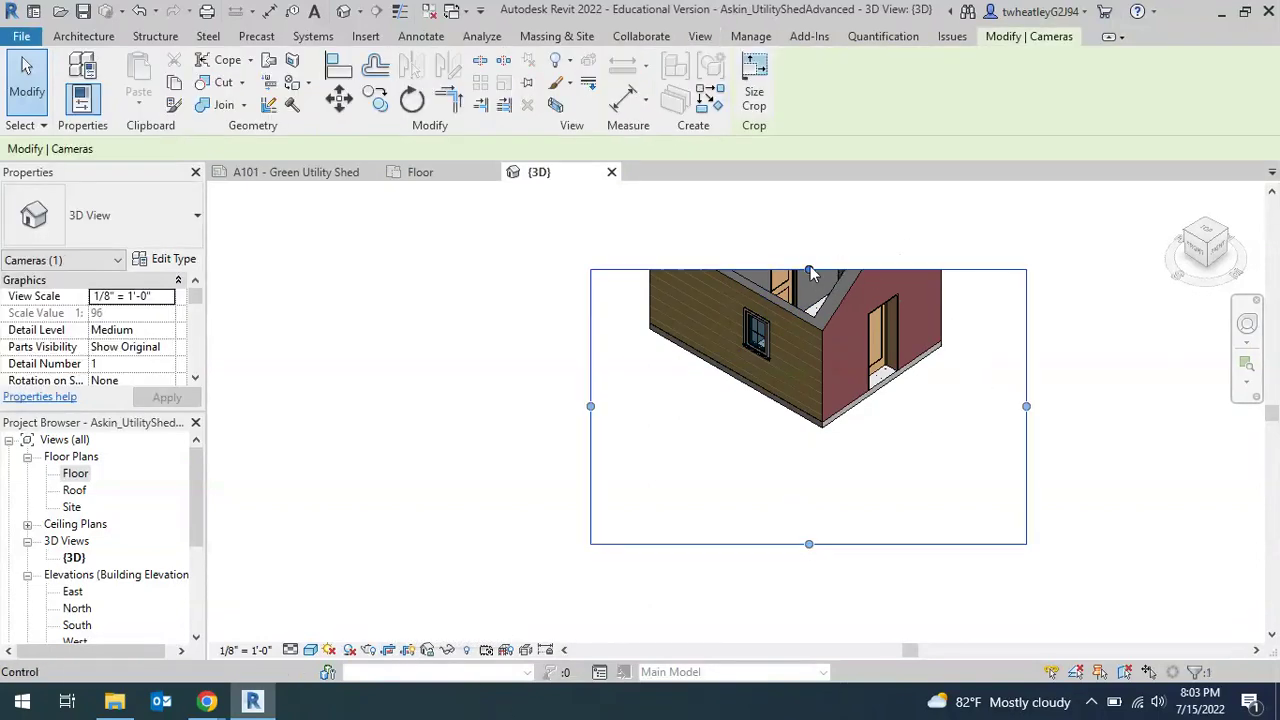
left_click_drag(809, 270, 846, 249)
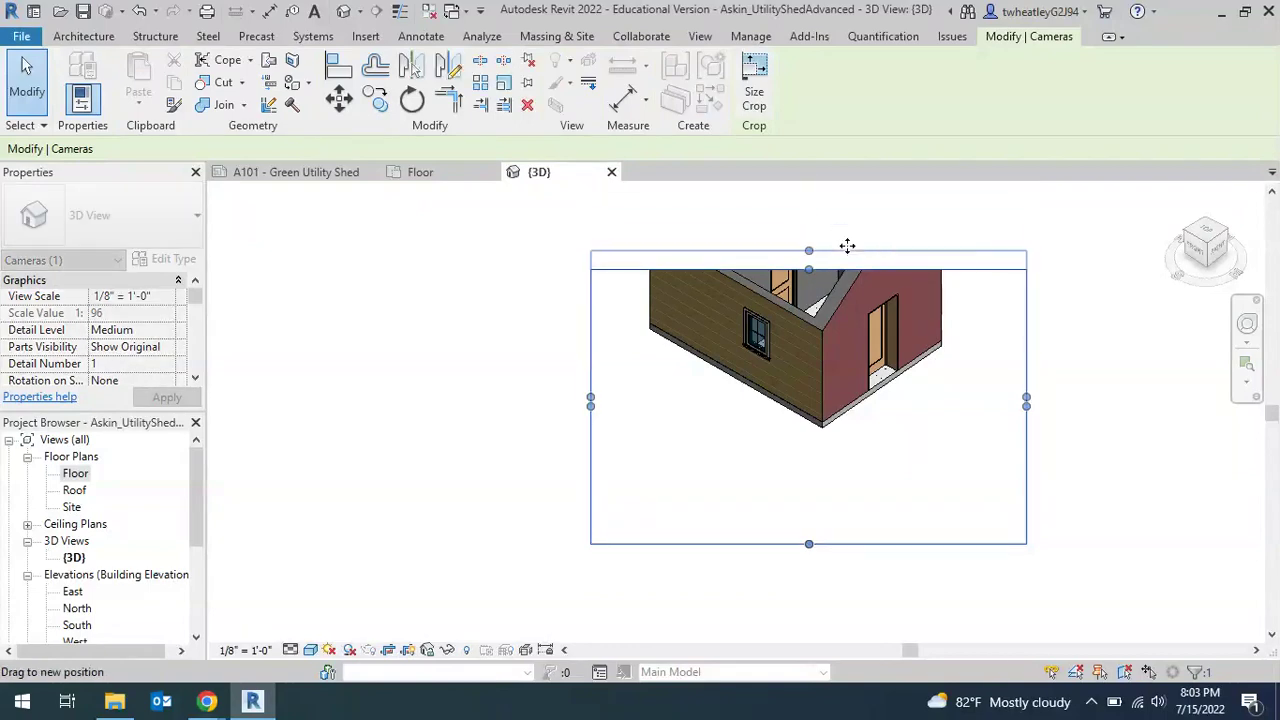
left_click_drag(580, 370, 348, 323)
left_click_drag(1011, 323, 1158, 323)
left_click(1227, 543)
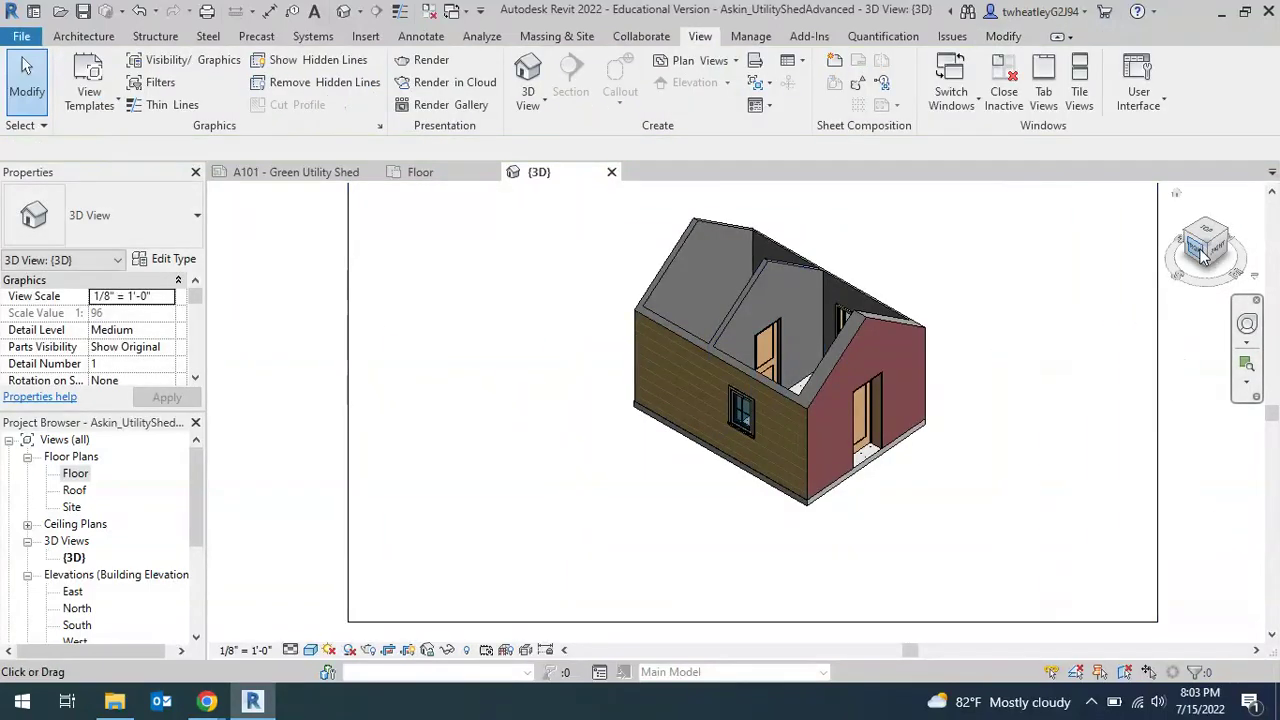
Orbit down into the rooms and turn on Reveal Hidden Elements
mouse_move(1210, 250)
left_mouse_down()
mouse_move(1244, 276)
mouse_move(1220, 300)
mouse_move(1230, 313)
mouse_move(1215, 290)
mouse_move(1240, 320)
left_mouse_up()
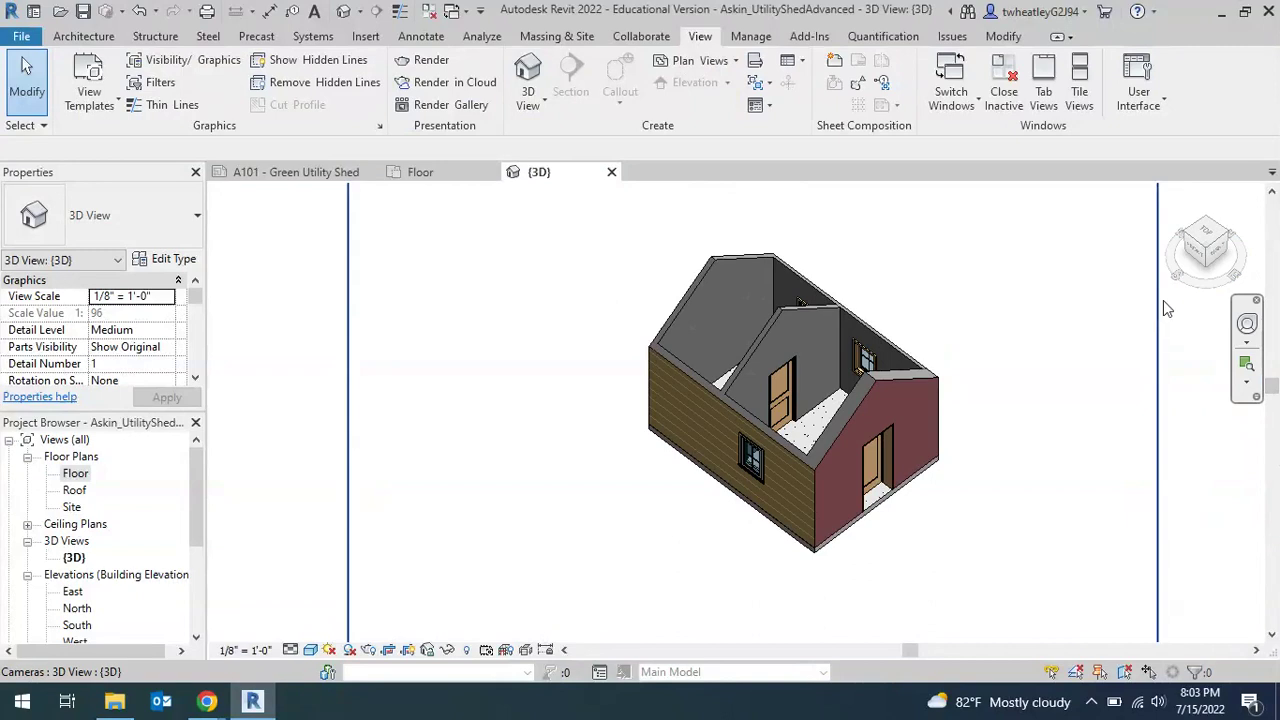
middle_click_drag(1163, 300, 1120, 365, "shift")
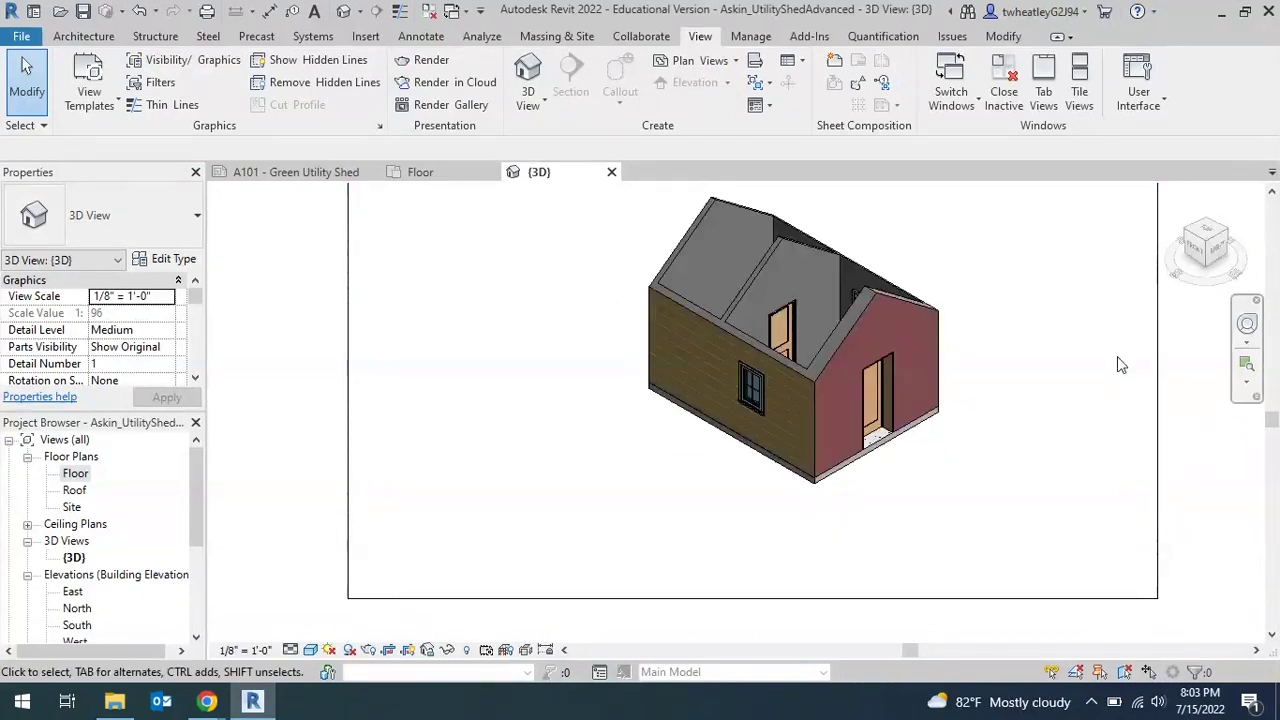
left_click(469, 650)
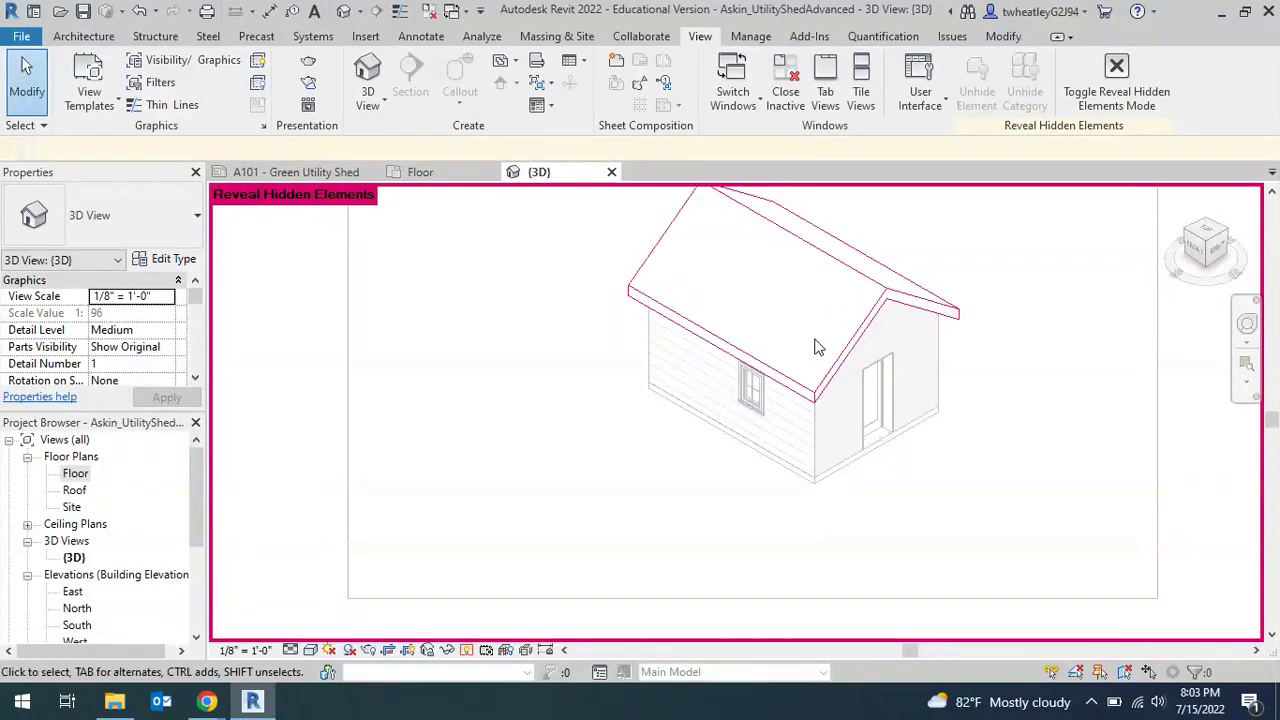
Unhide the roof with Unhide in View > Elements and turn off Reveal Hidden Elements
left_click(866, 329)
right_click(866, 329)
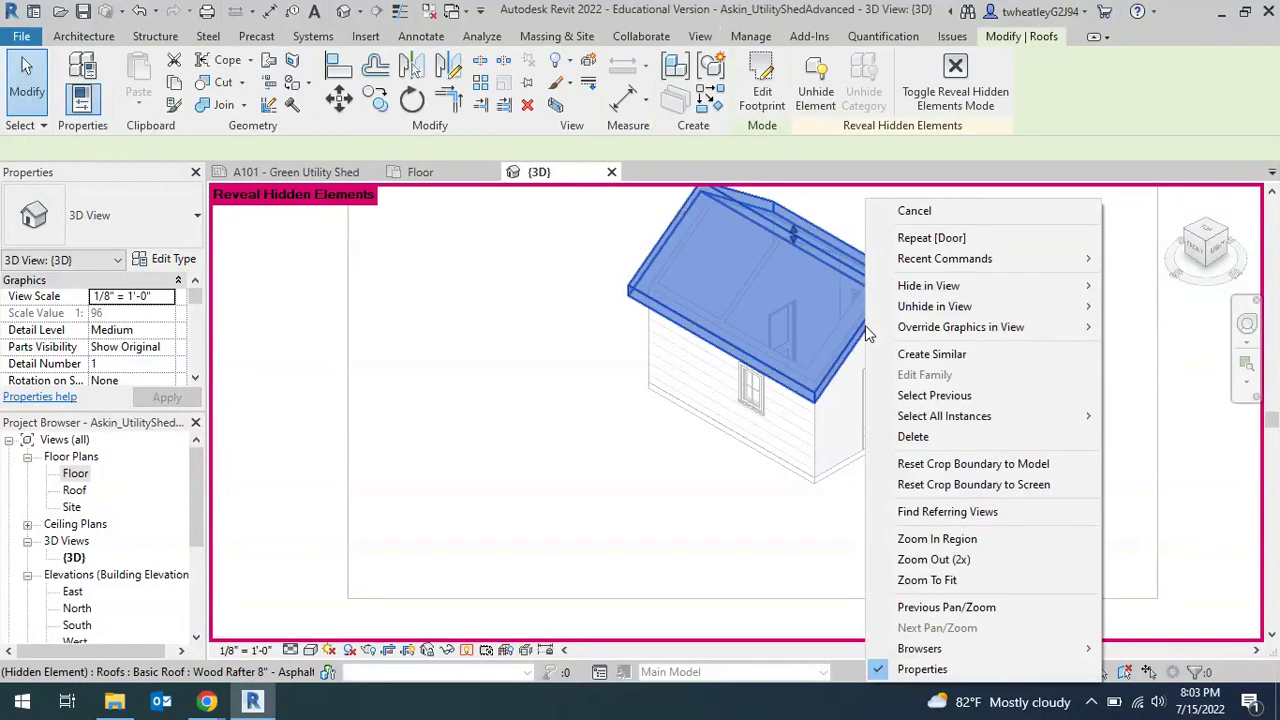
mouse_move(893, 330)
mouse_move(985, 306)
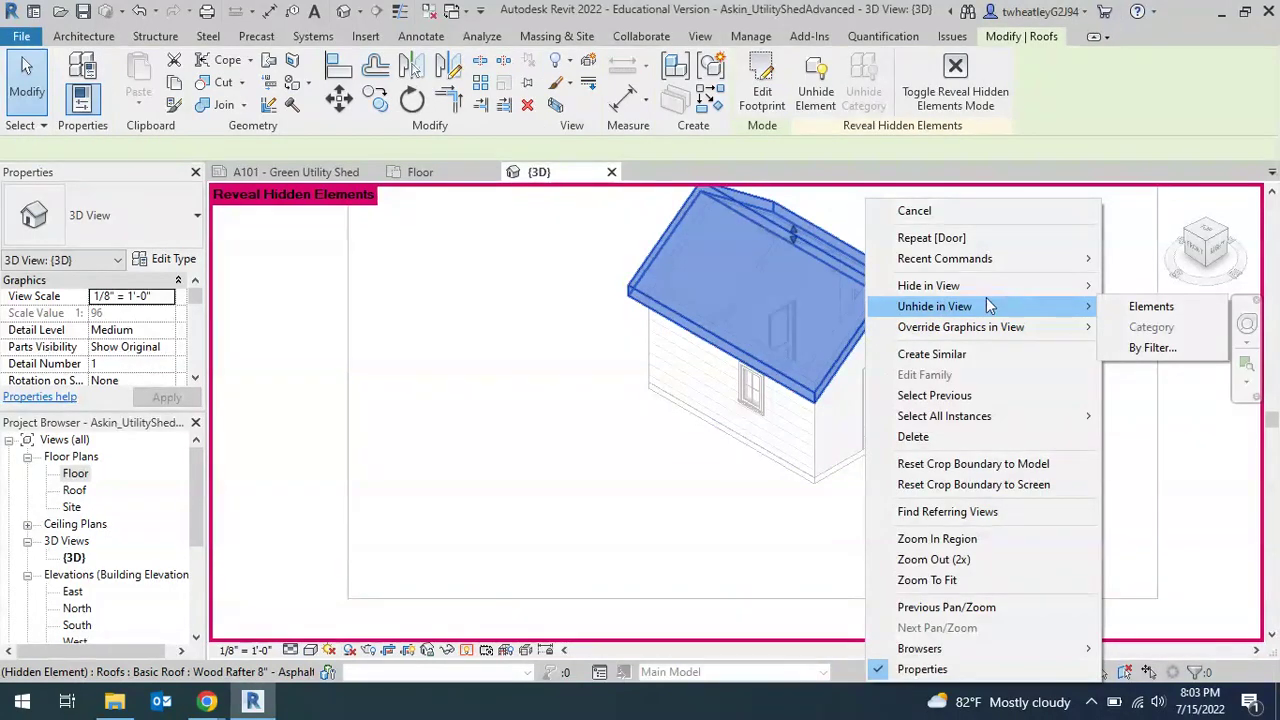
left_click(1140, 306)
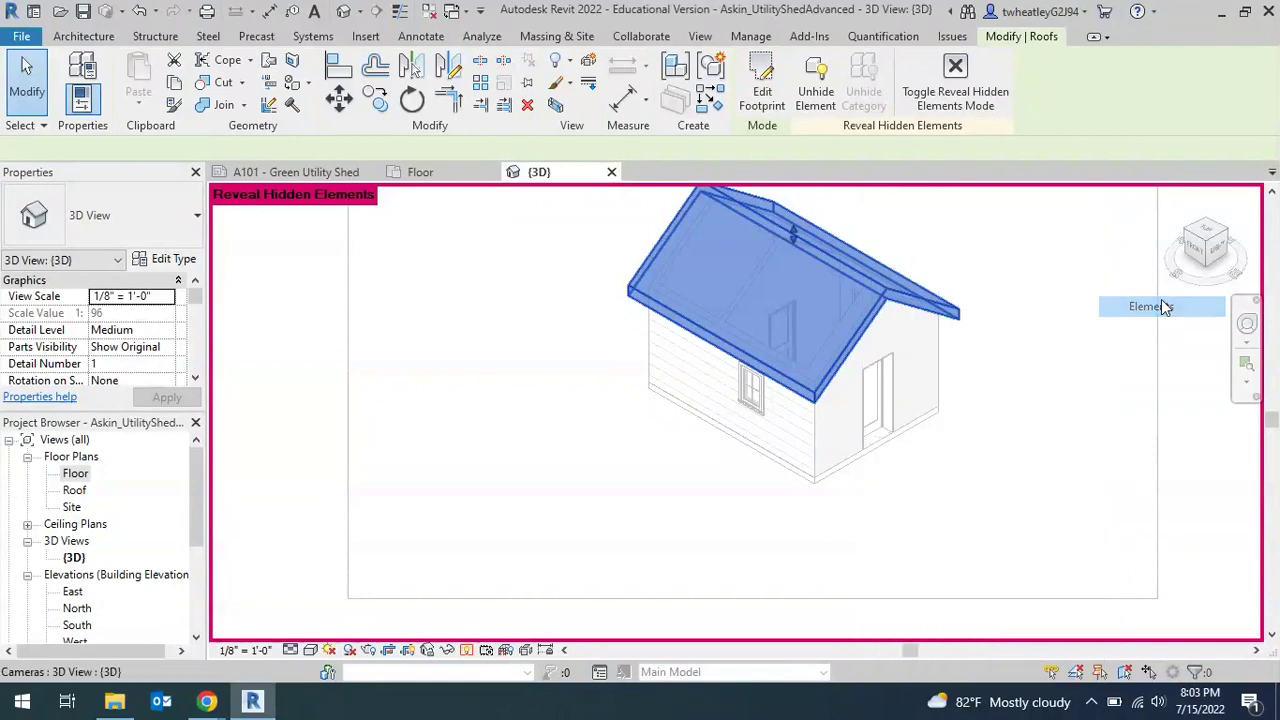
left_click(1020, 446)
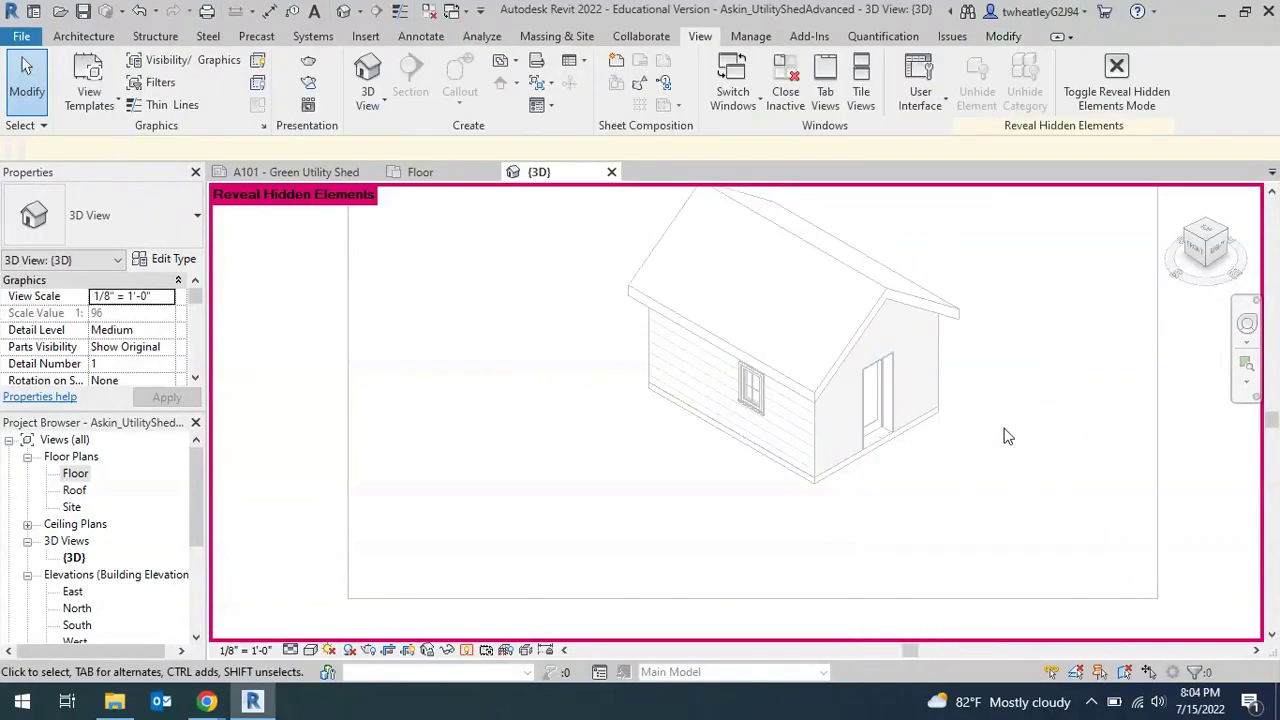
left_click(466, 649)
Adjust the 3D view and open the Site floor plan
scroll(1150, 287, "down", 1)
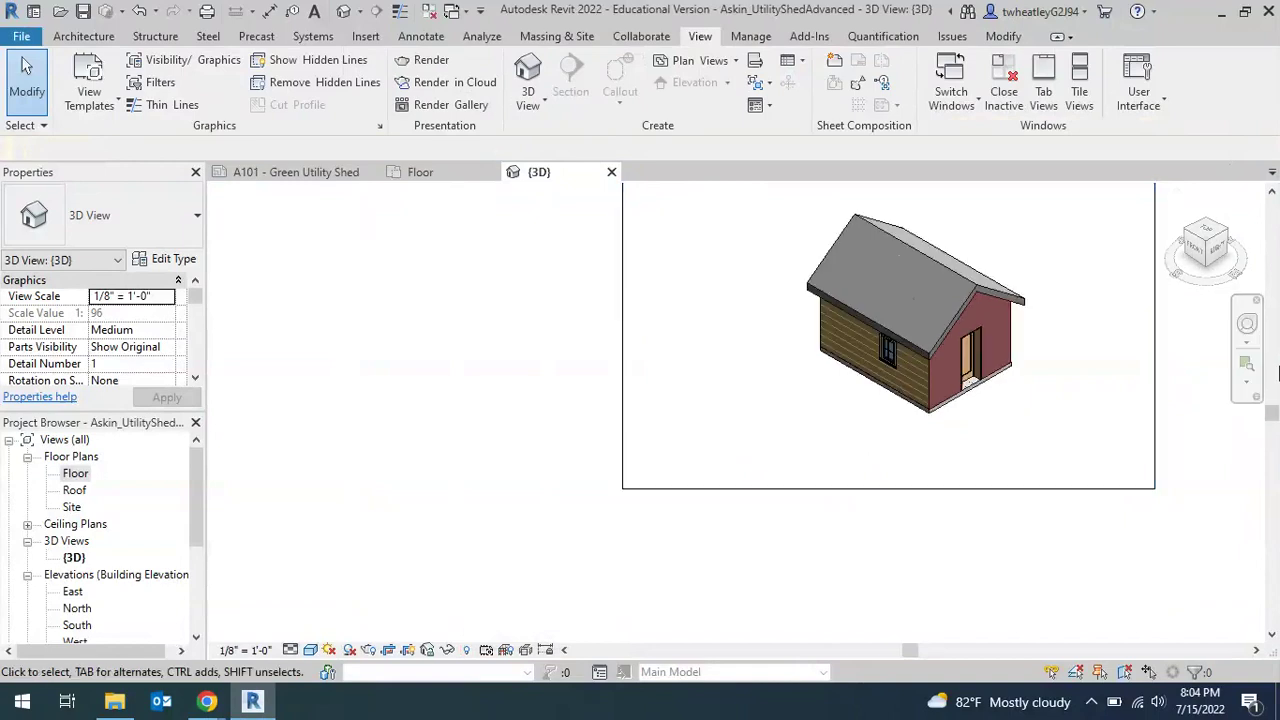
left_click_drag(1272, 414, 1272, 370)
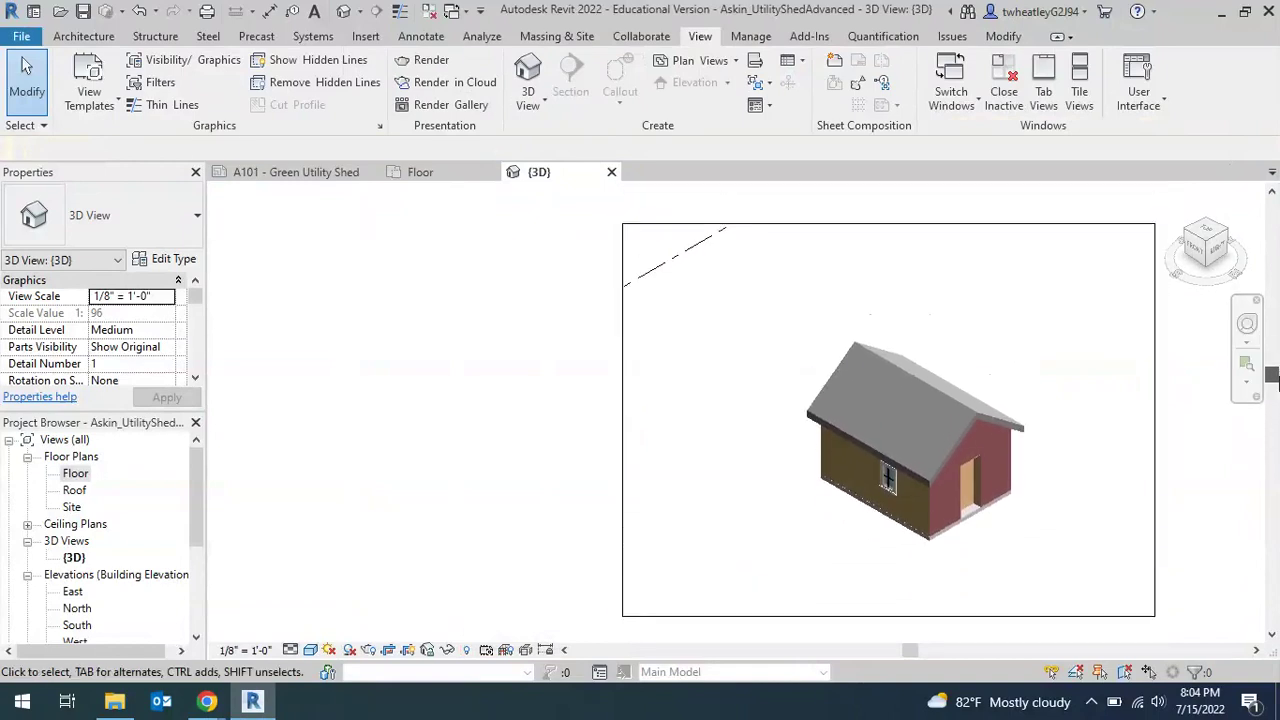
left_click_drag(910, 650, 947, 650)
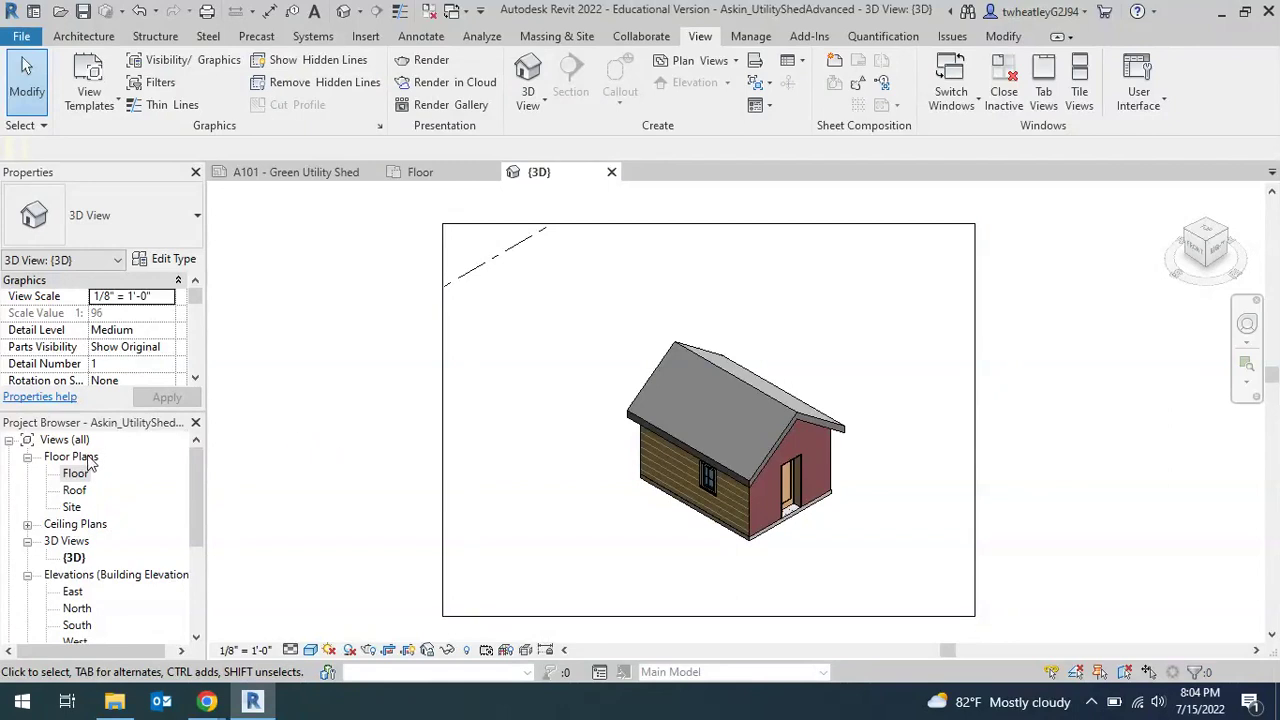
double_click(72, 508)
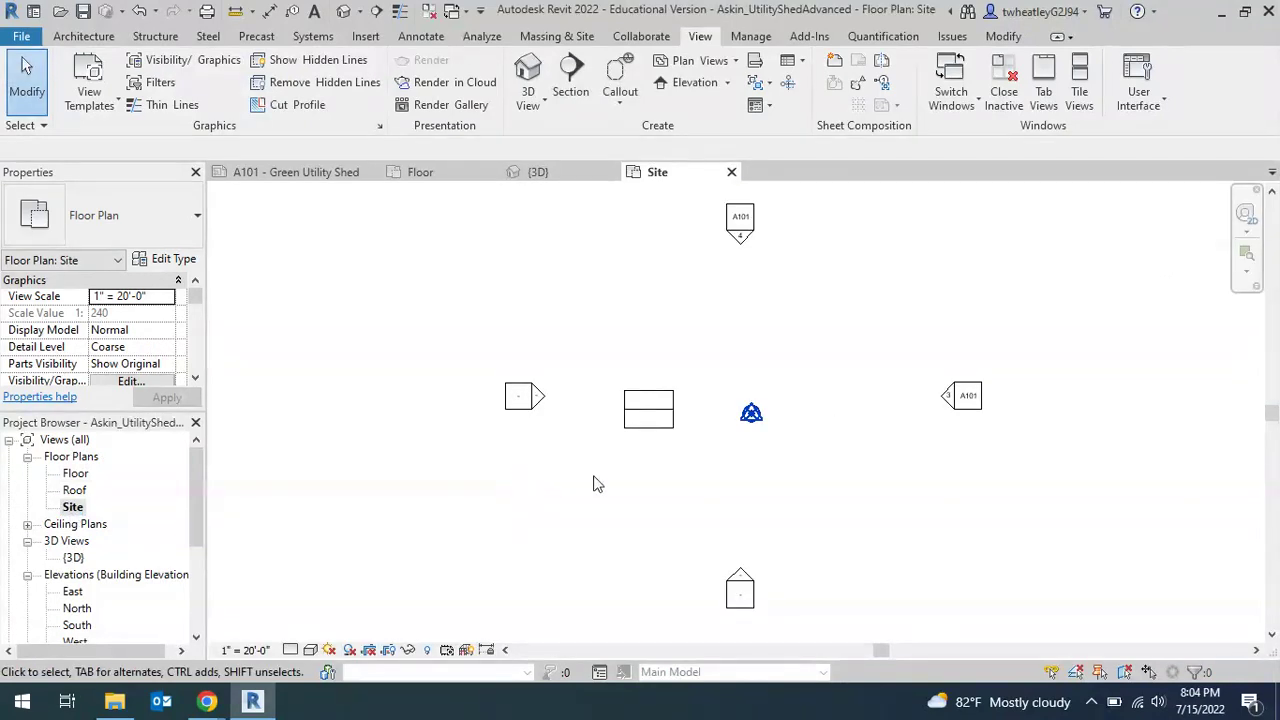
On the Site plan, start a toposurface and place its first point near the shed
scroll(594, 480, "up", 2)
scroll(653, 440, "down", 4)
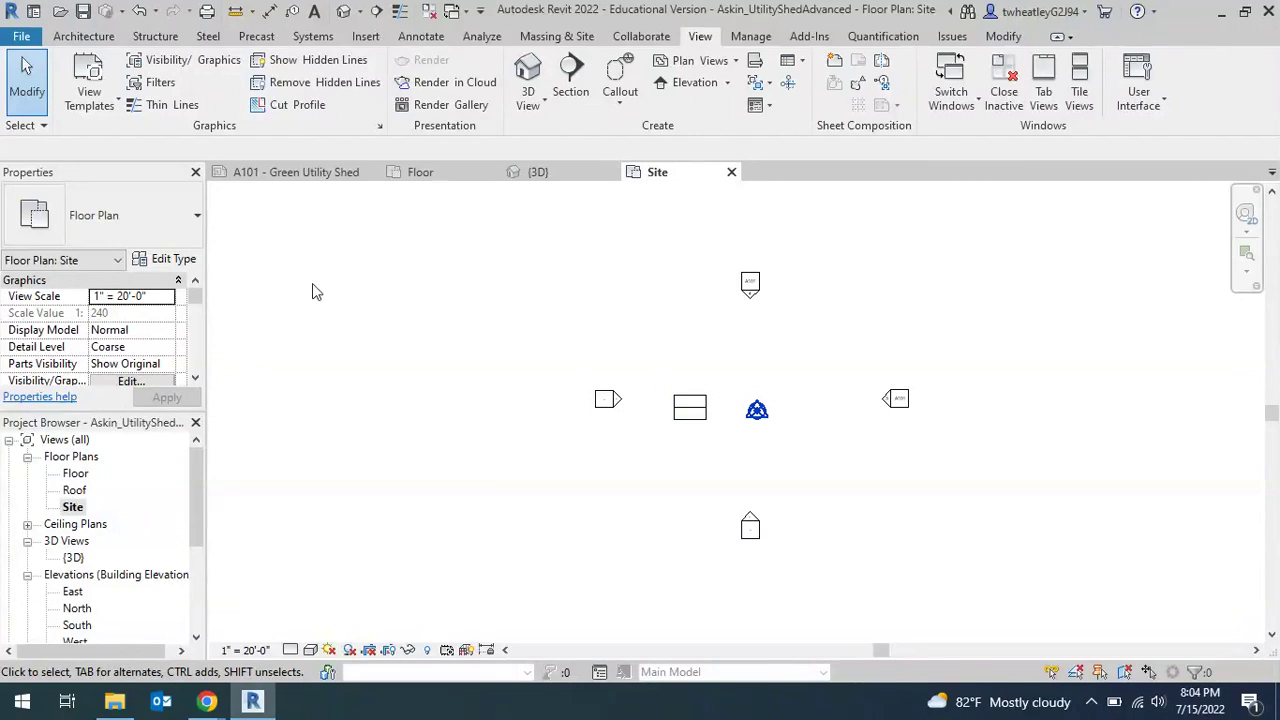
left_click(557, 37)
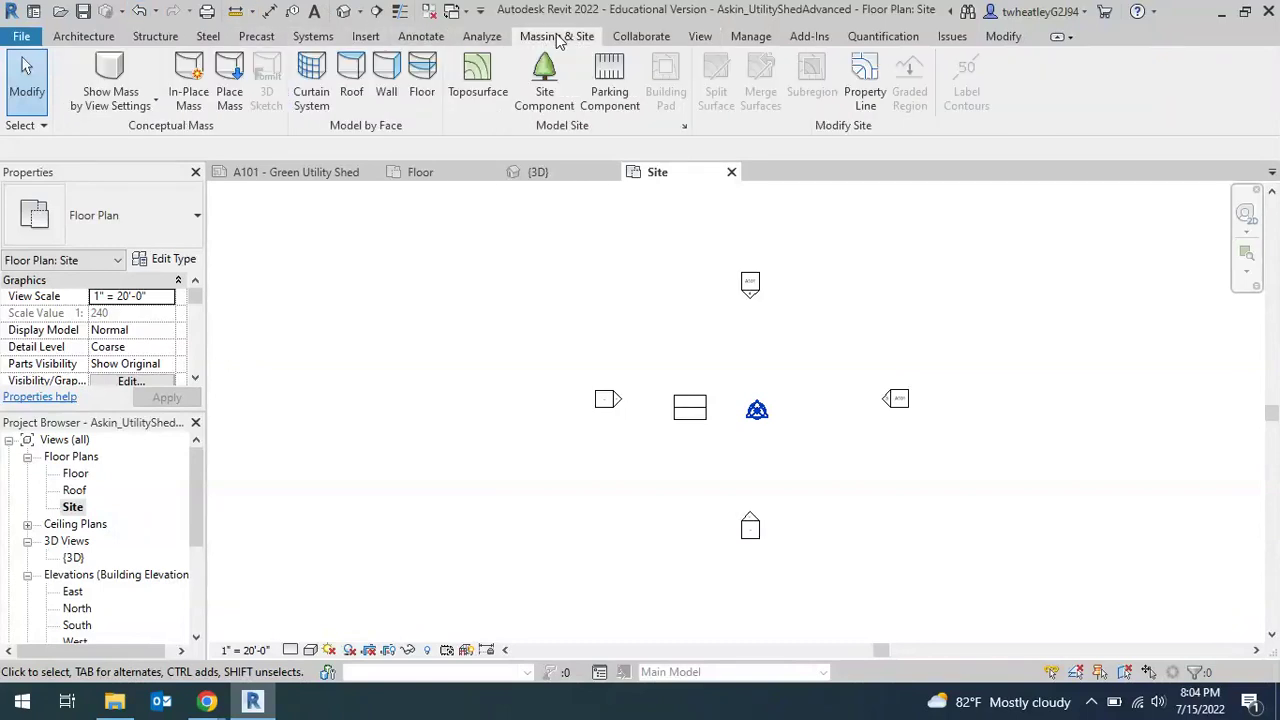
left_click(479, 104)
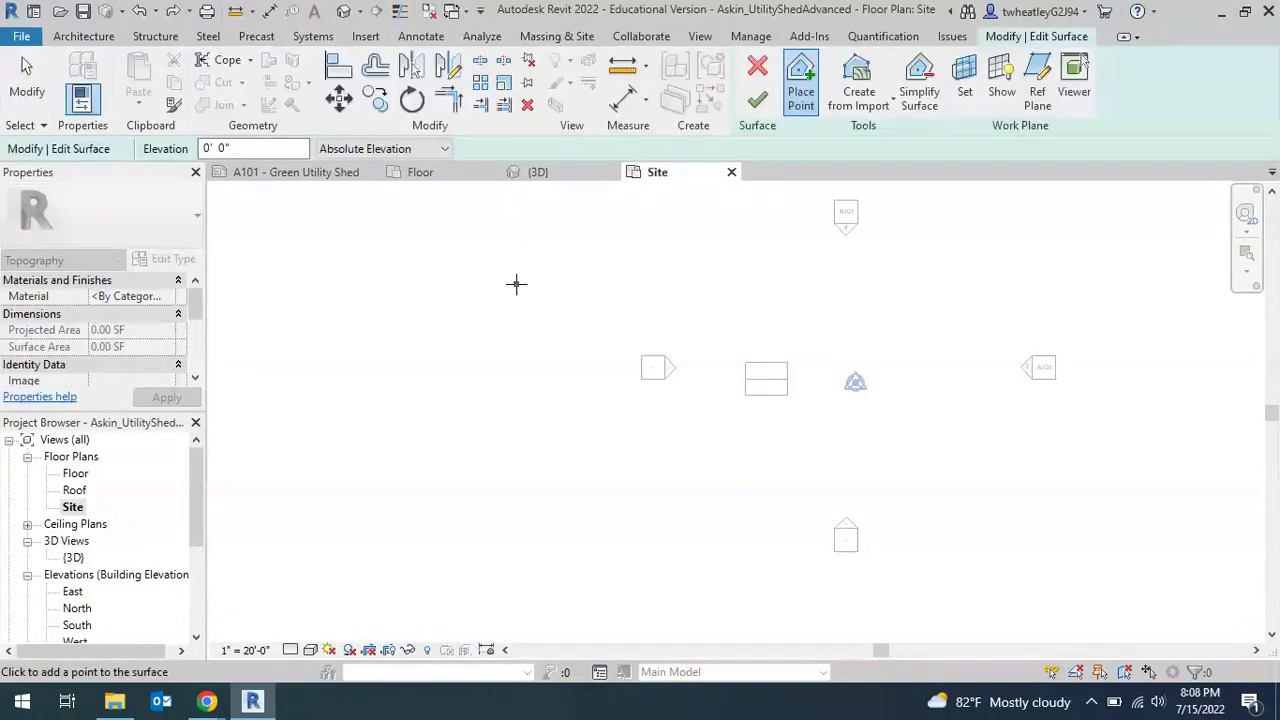
left_click(737, 196)
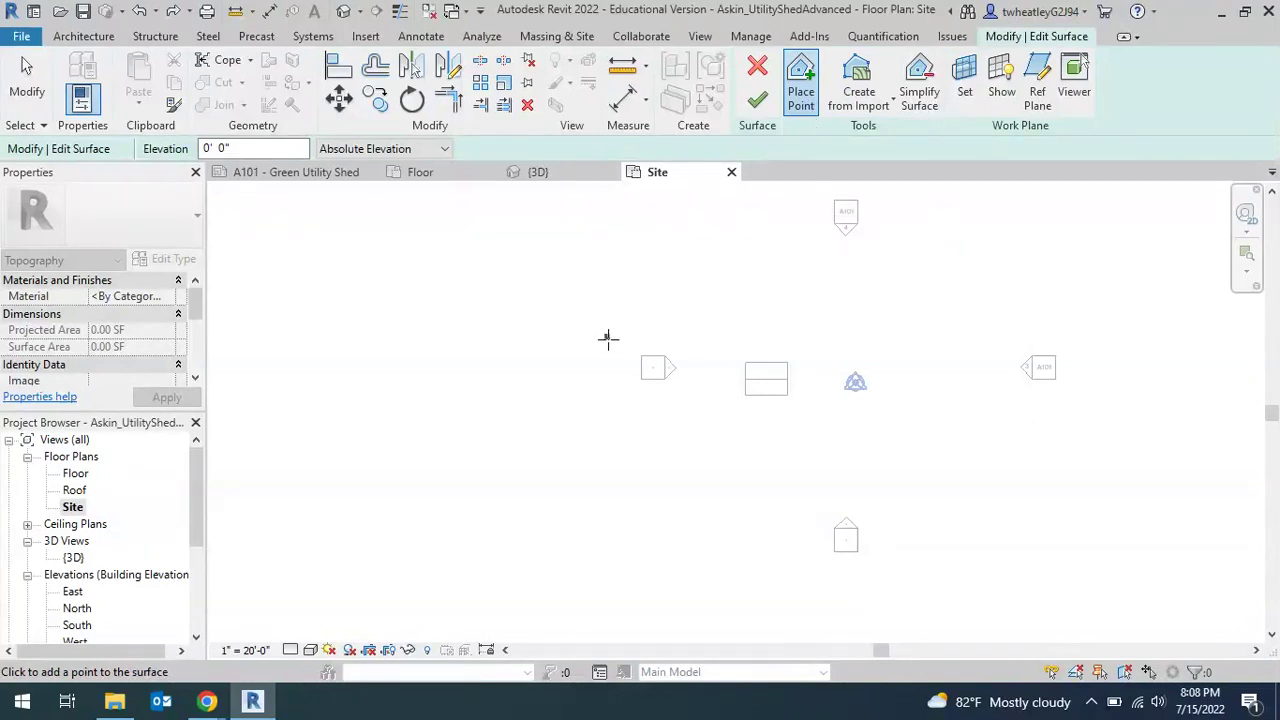
Place the remaining corner points around the shed, undo the extra fifth, and finish the surface
scroll(746, 304, "down", 3)
scroll(746, 304, "down", 2)
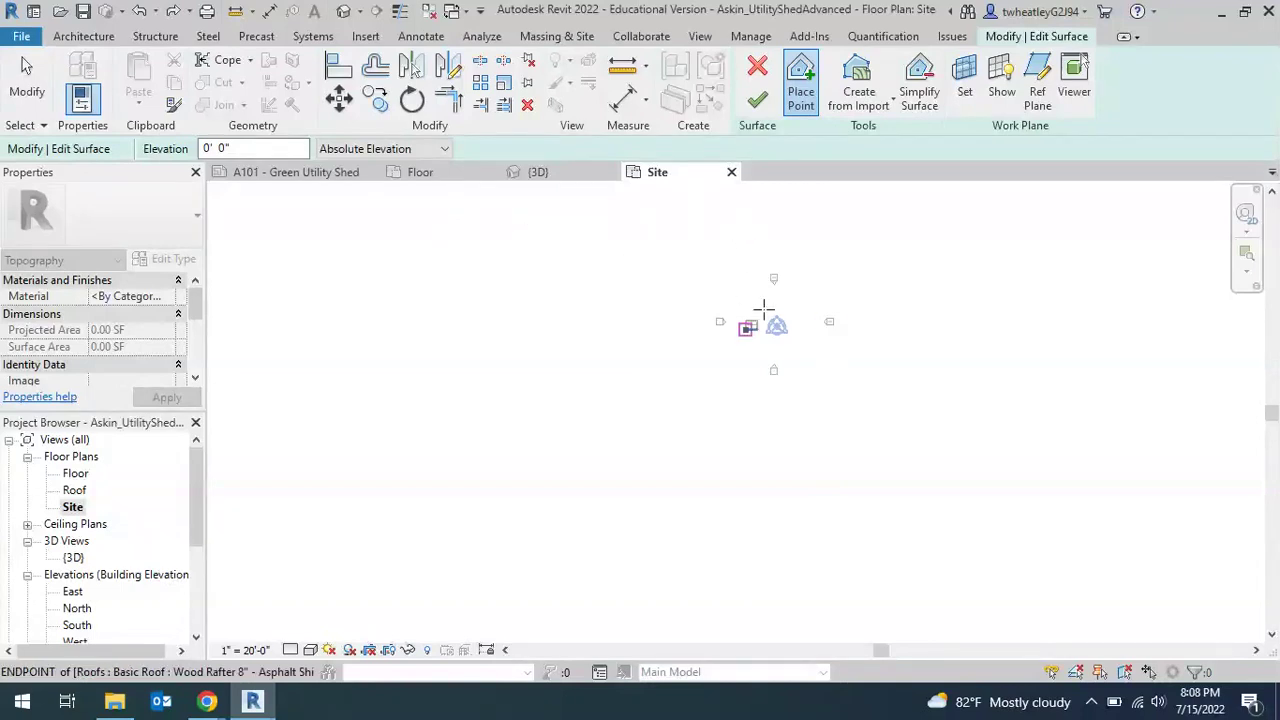
left_click(621, 238)
left_click(574, 238)
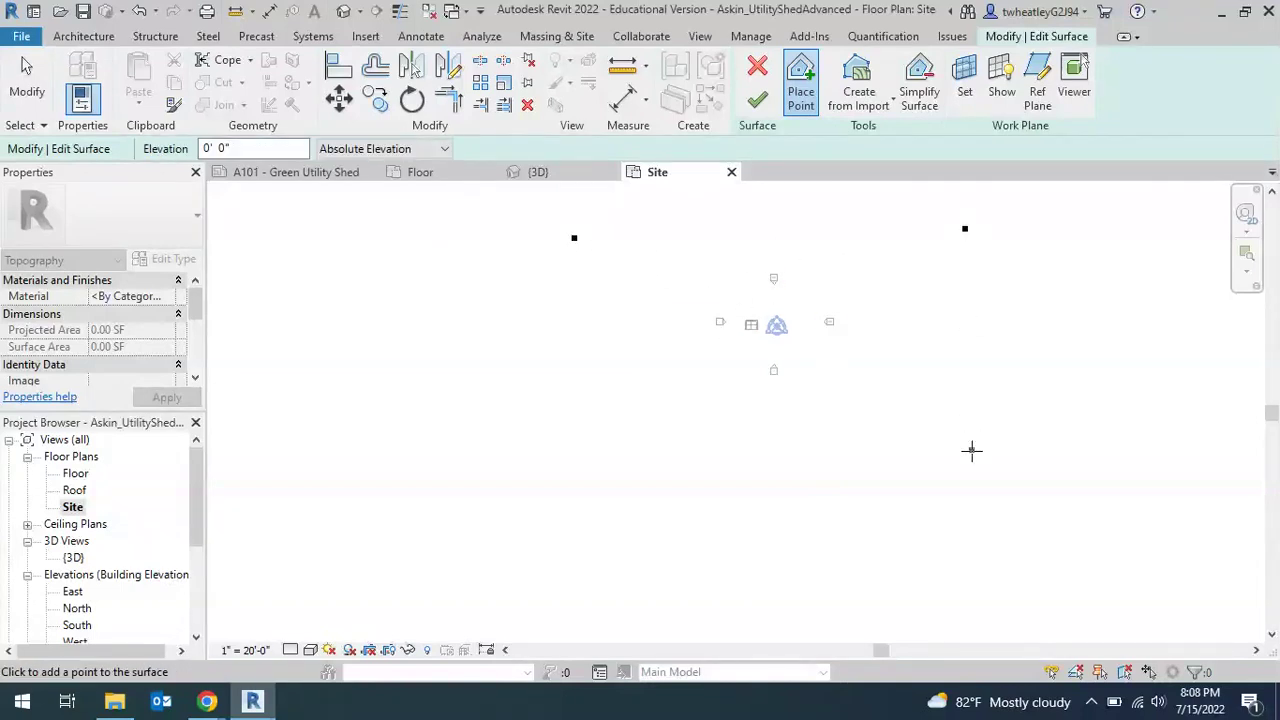
left_click(973, 460)
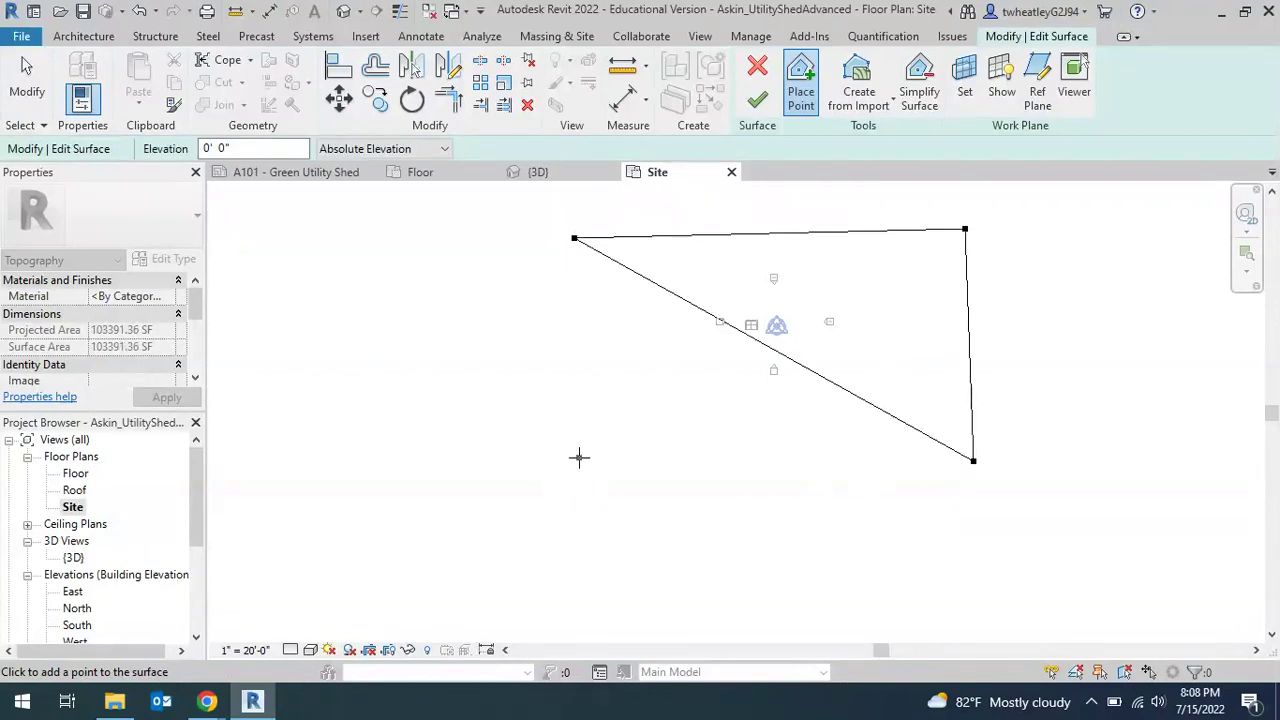
left_click(590, 455)
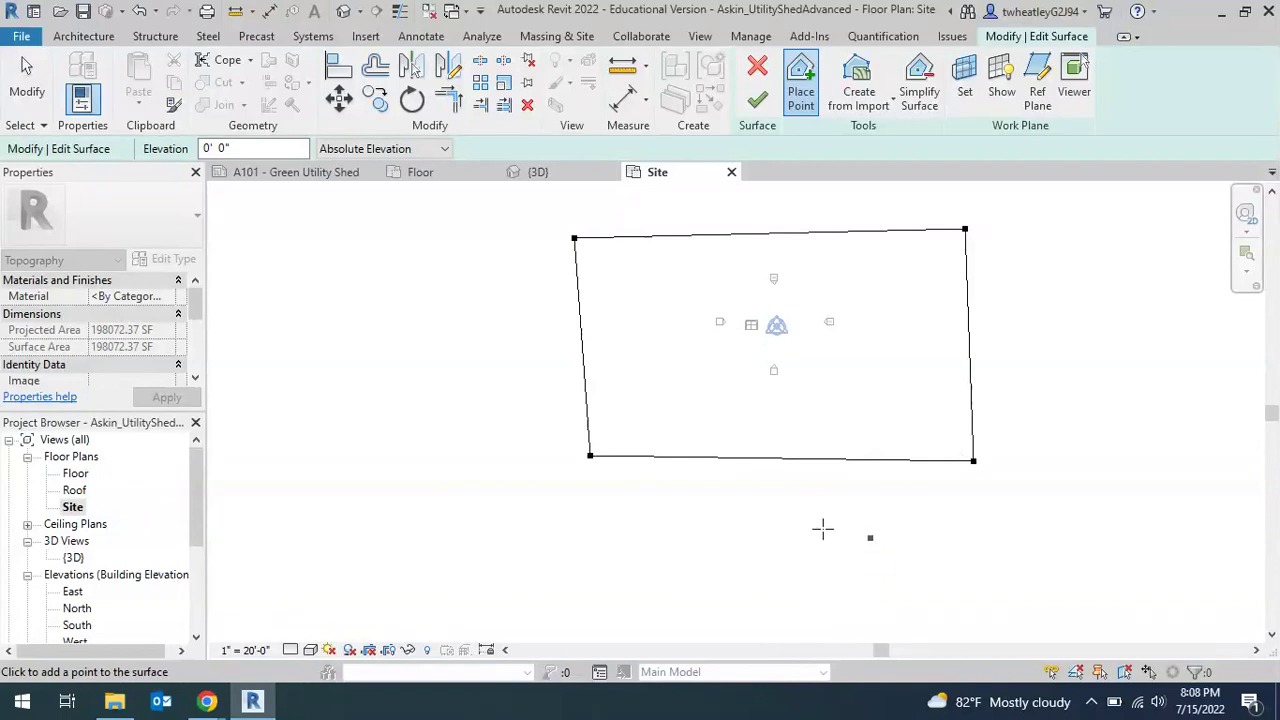
left_click(790, 577)
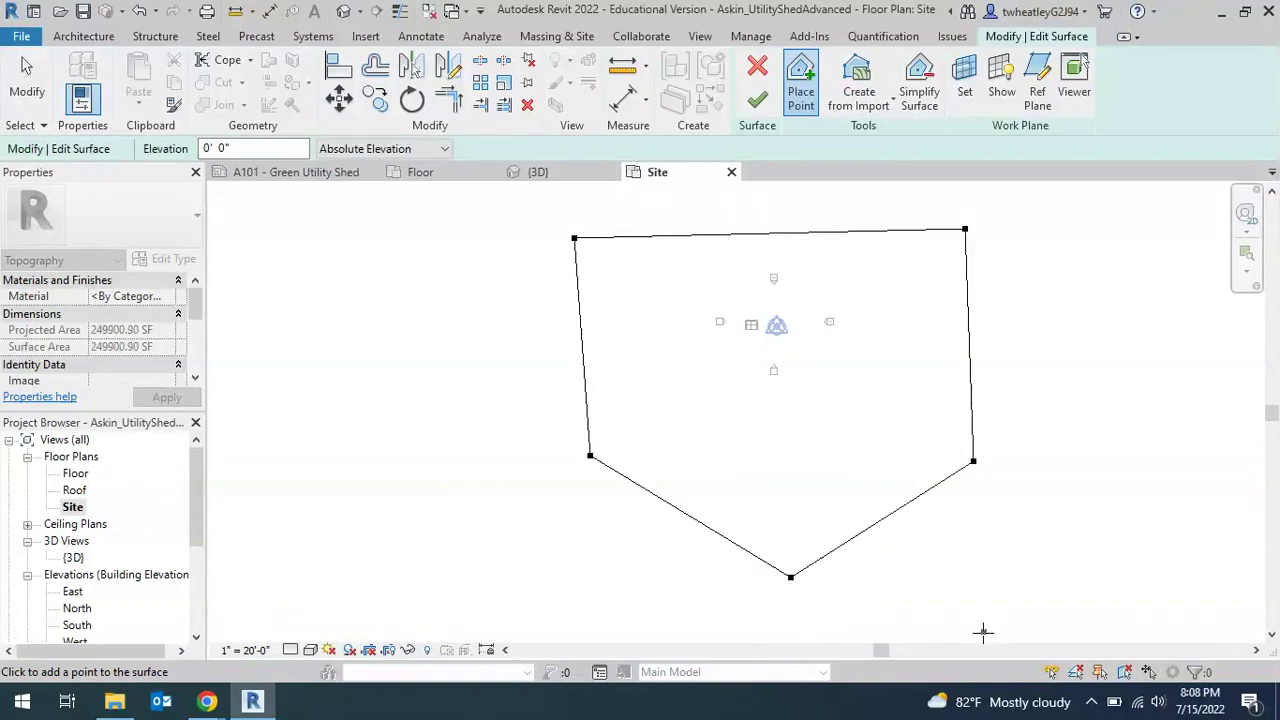
key("ctrl+z")
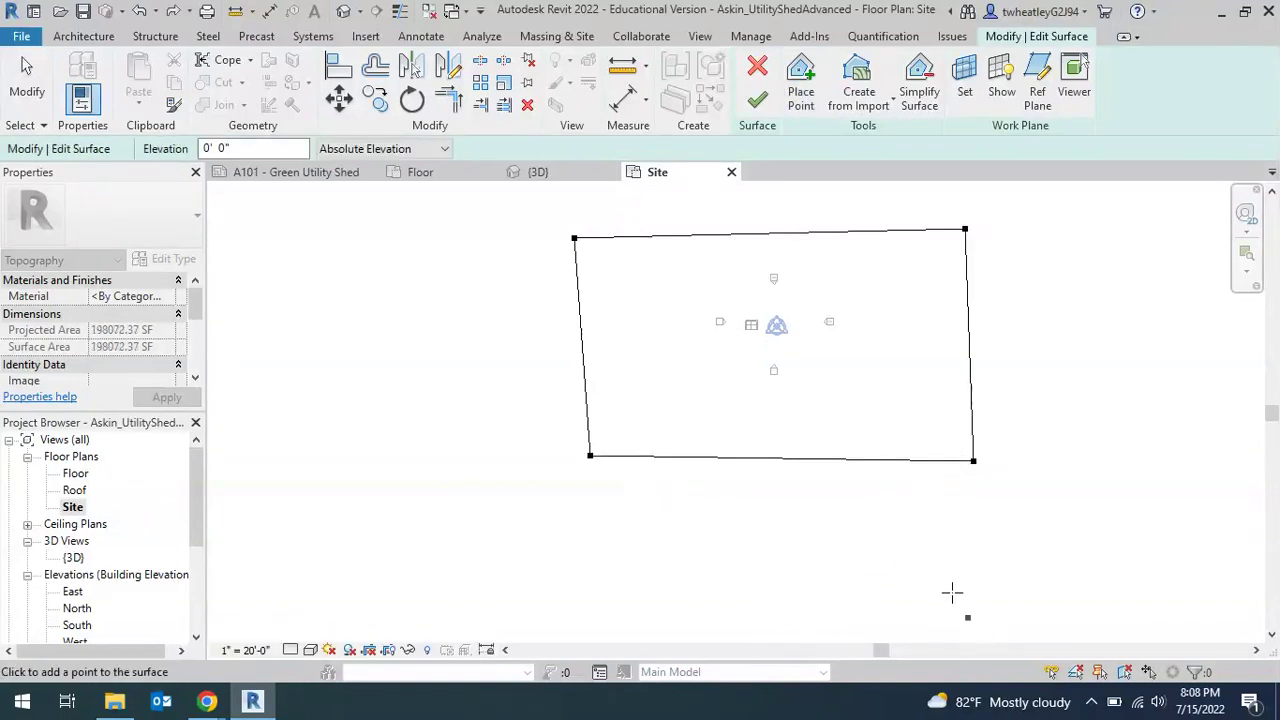
left_click(757, 100)
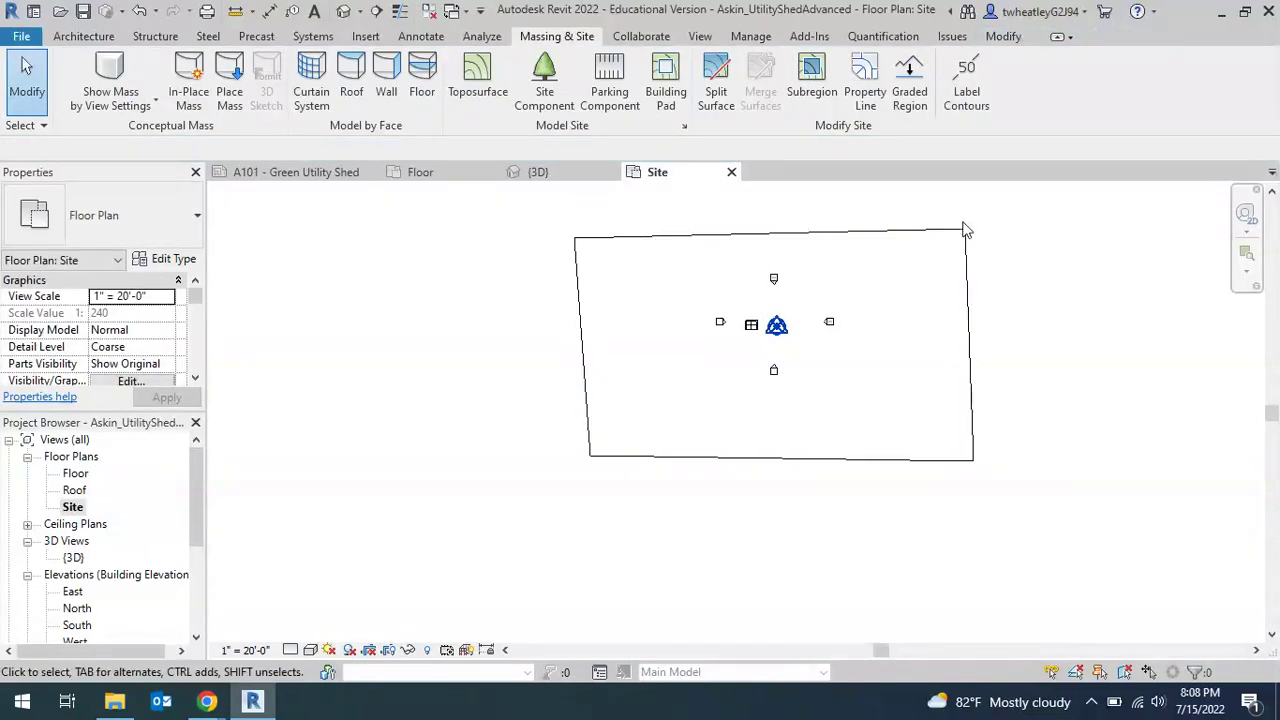
Select the toposurface, browse its Material in the Material Browser, and search for 'grass'
left_click(964, 257)
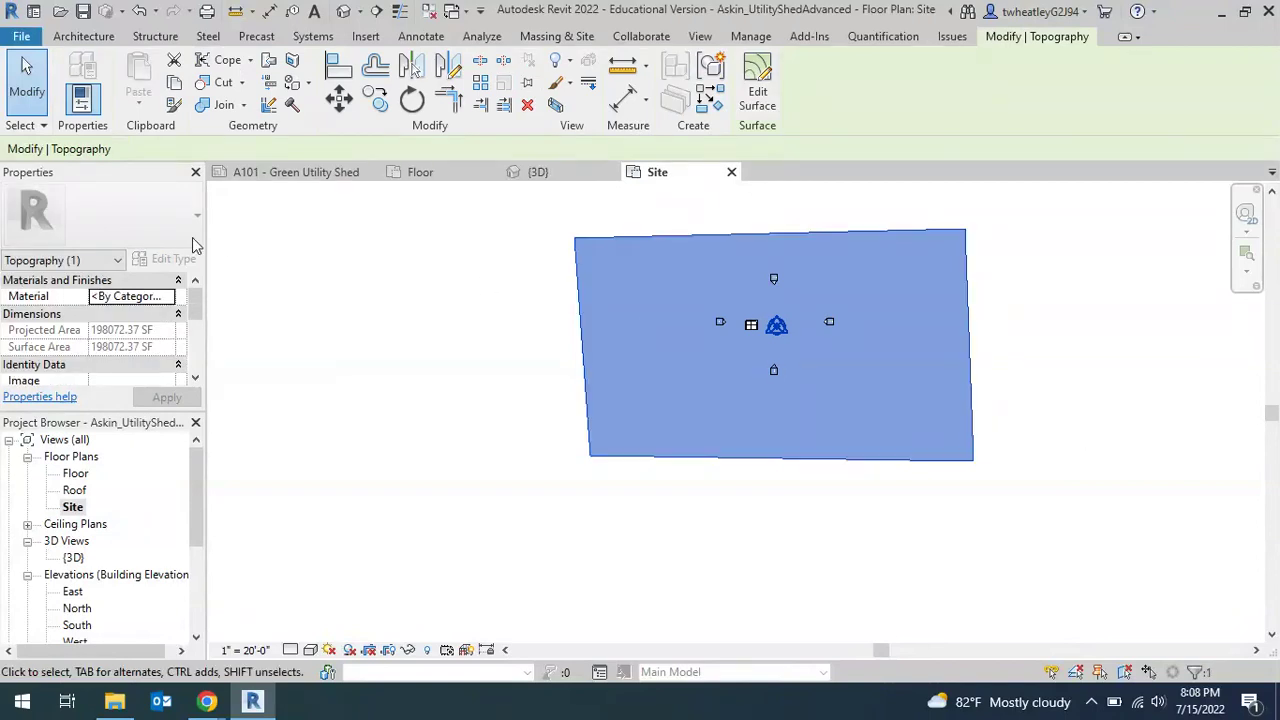
left_click(143, 297)
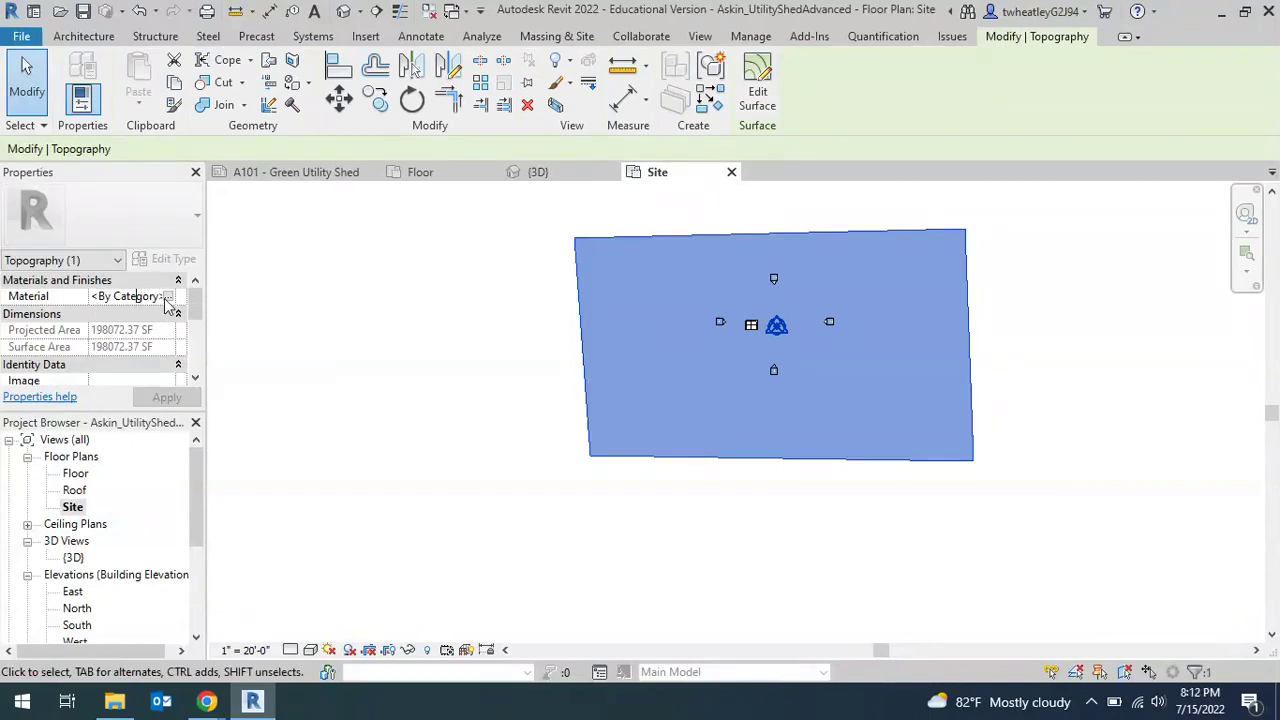
left_click(168, 297)
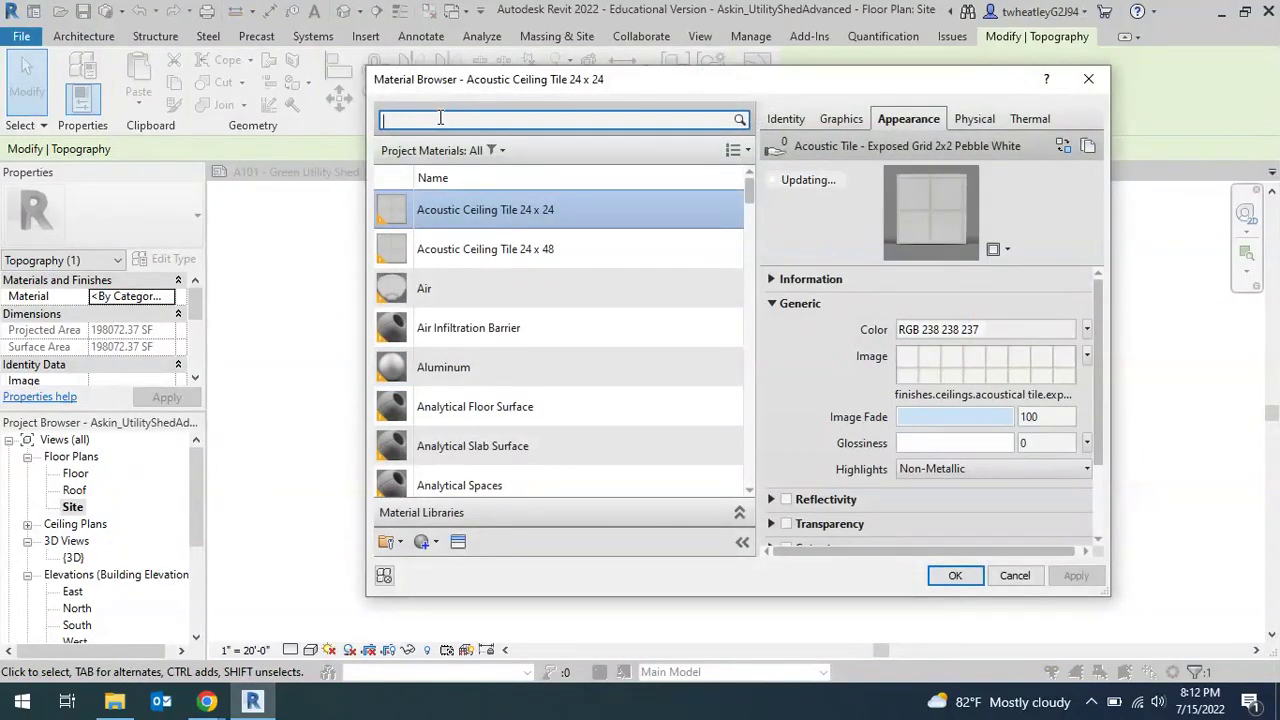
type("ss")
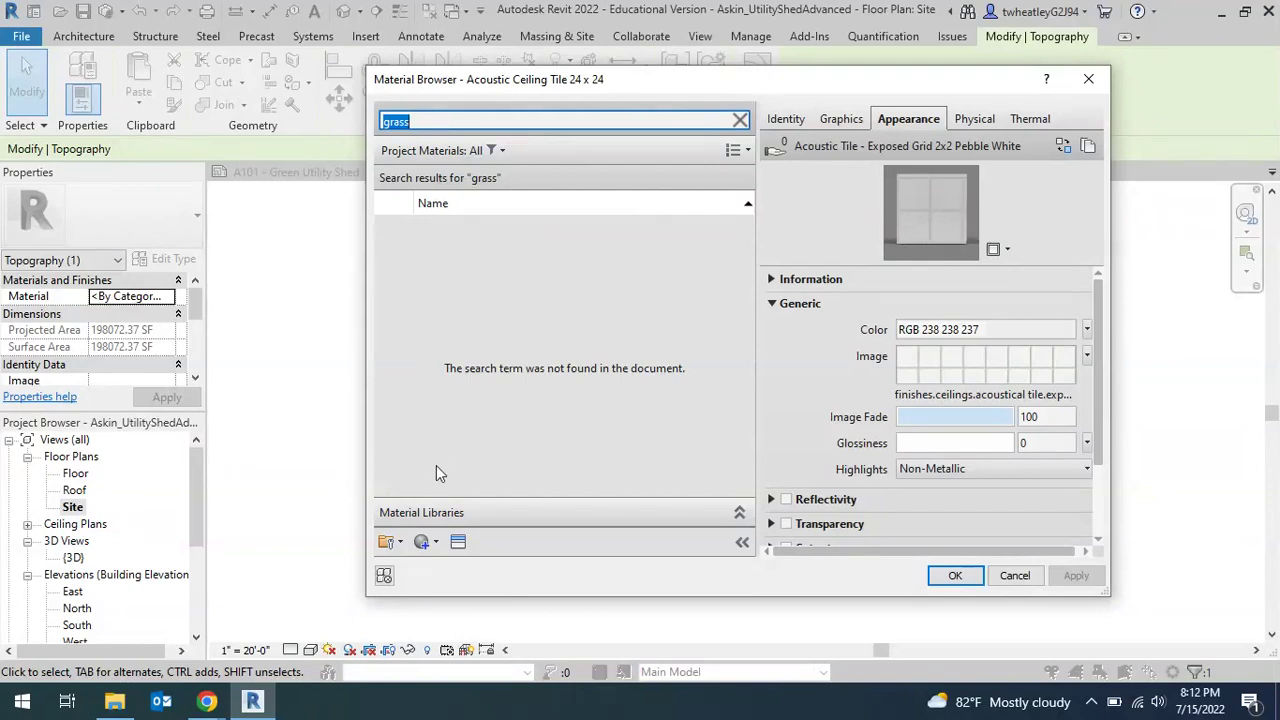
Add a new default material and rename it 'Grass'
left_click(435, 545)
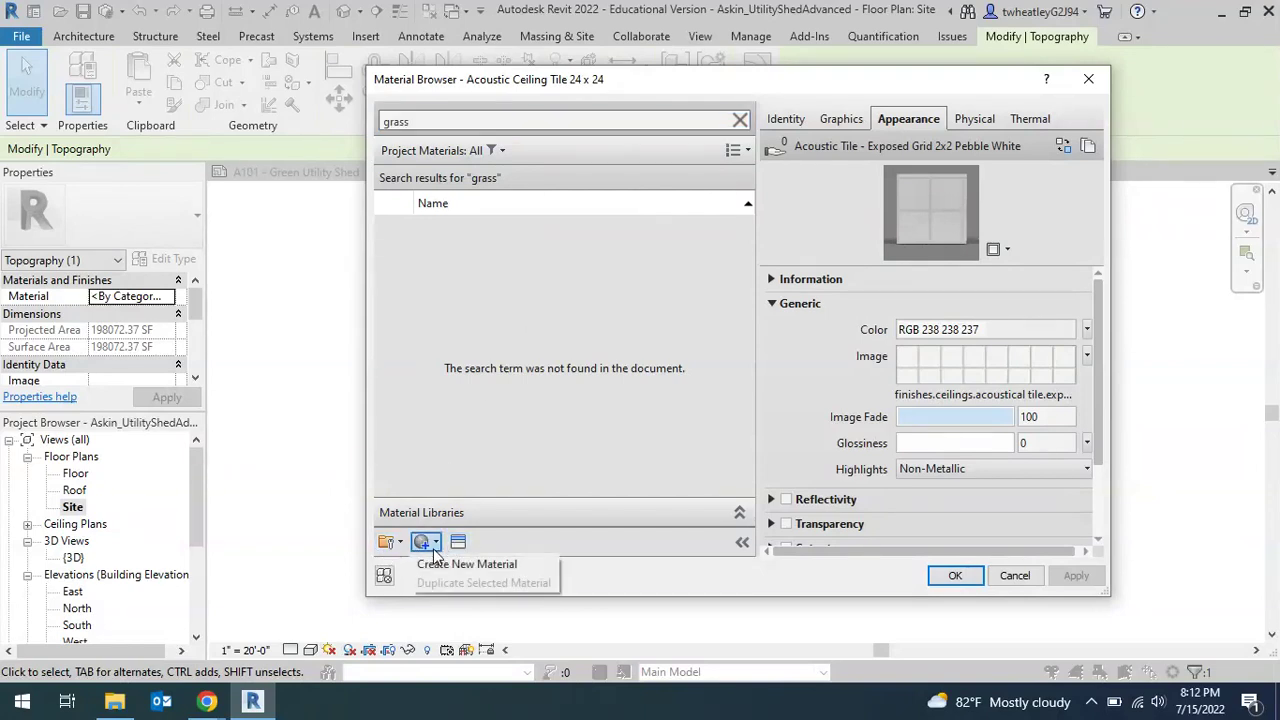
left_click(500, 566)
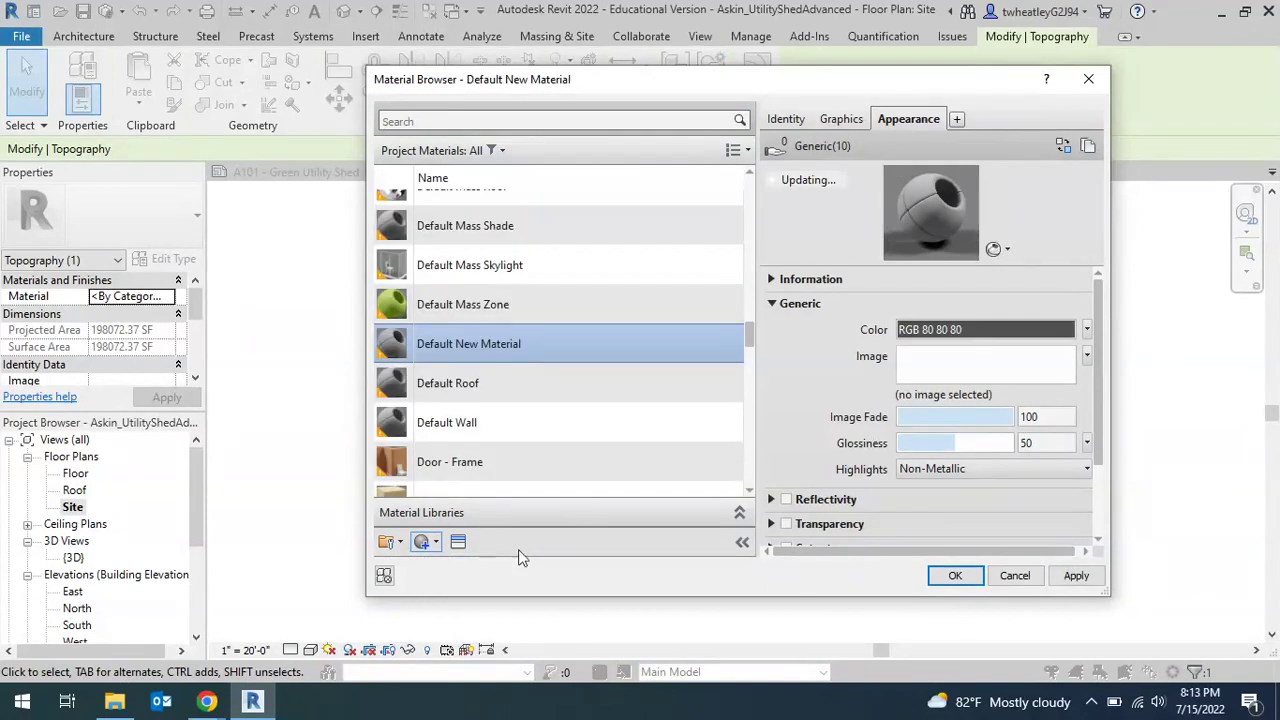
right_click(511, 328)
left_click(545, 376)
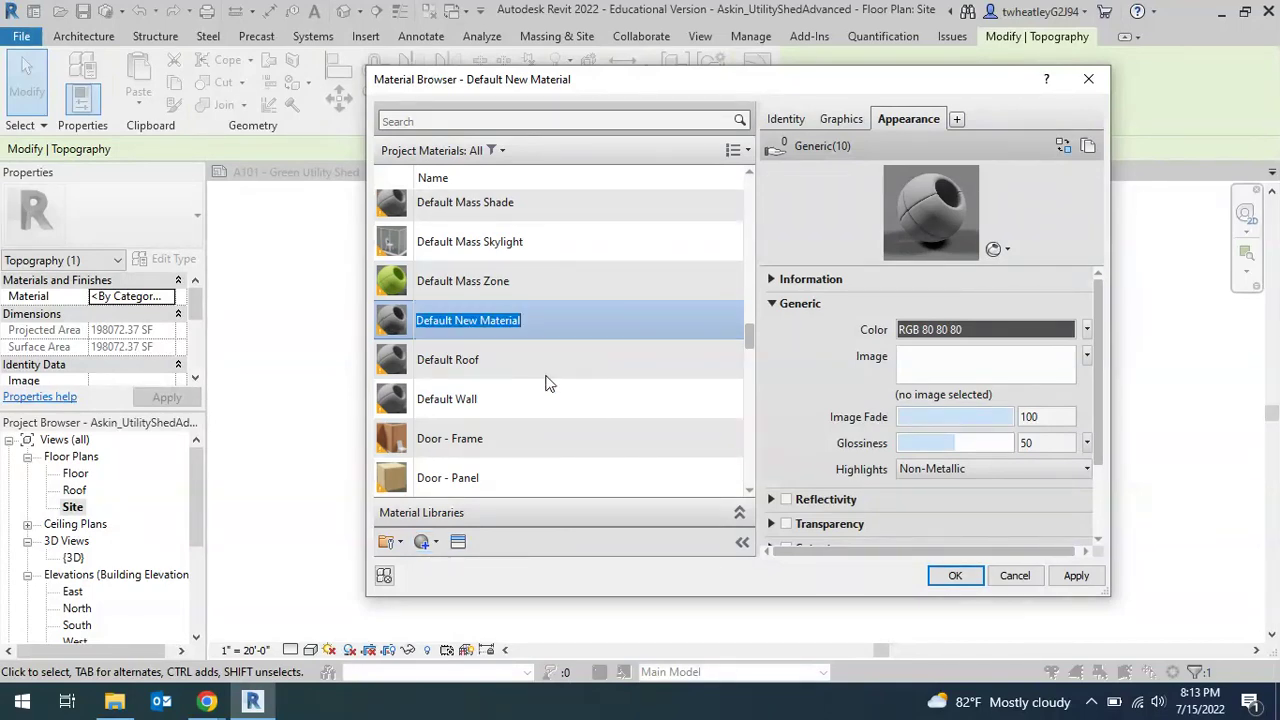
type("Grass")
key("Return")
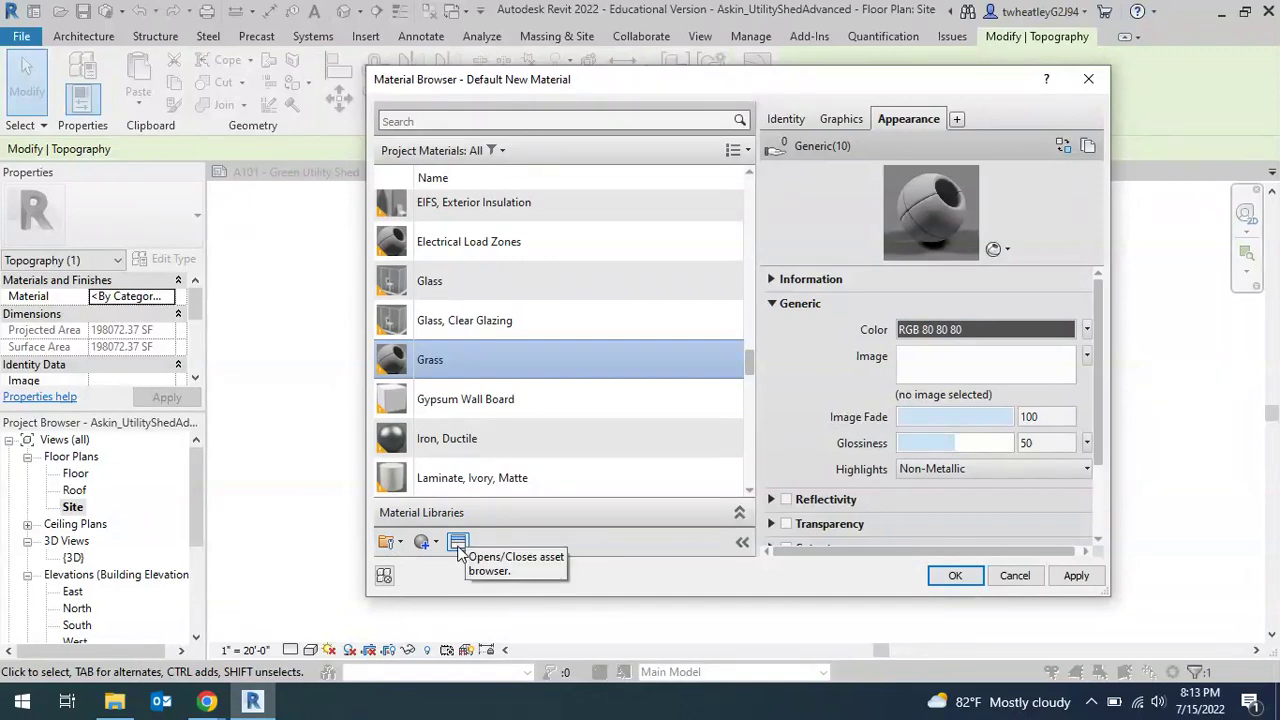
Open the Asset Browser, widen it, and browse the Appearance Library
left_click(458, 543)
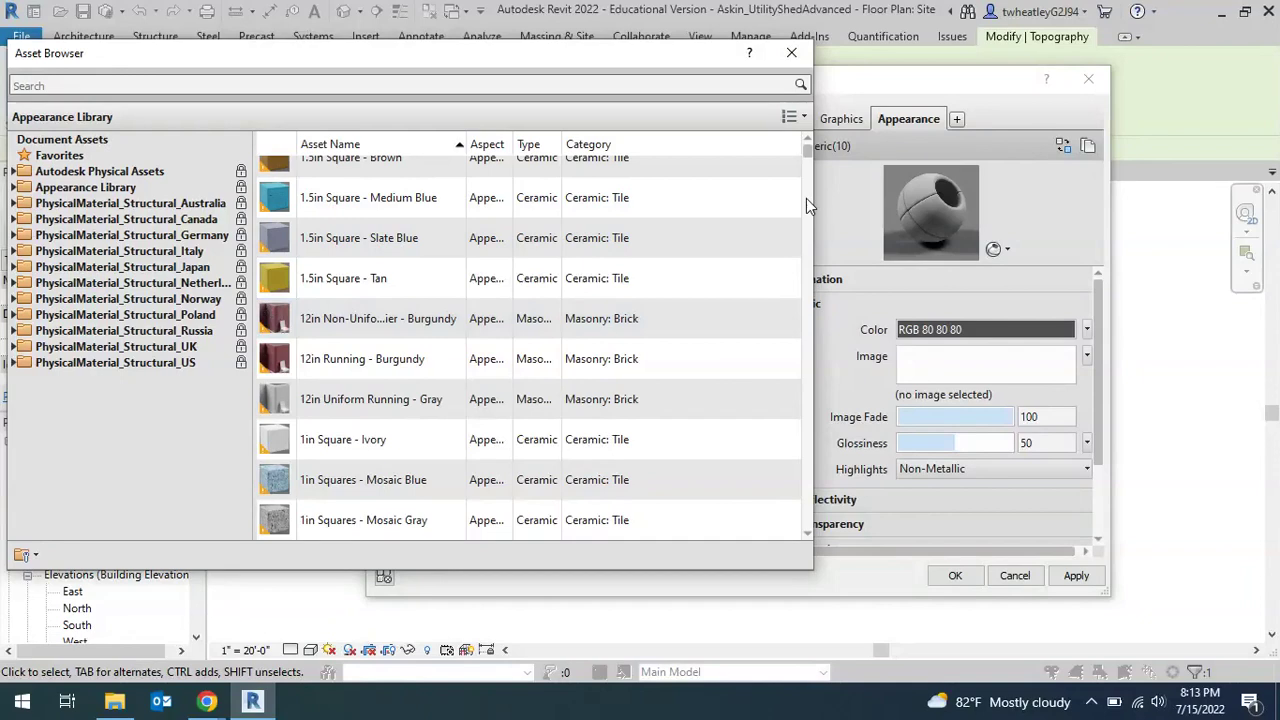
left_click_drag(815, 194, 876, 194)
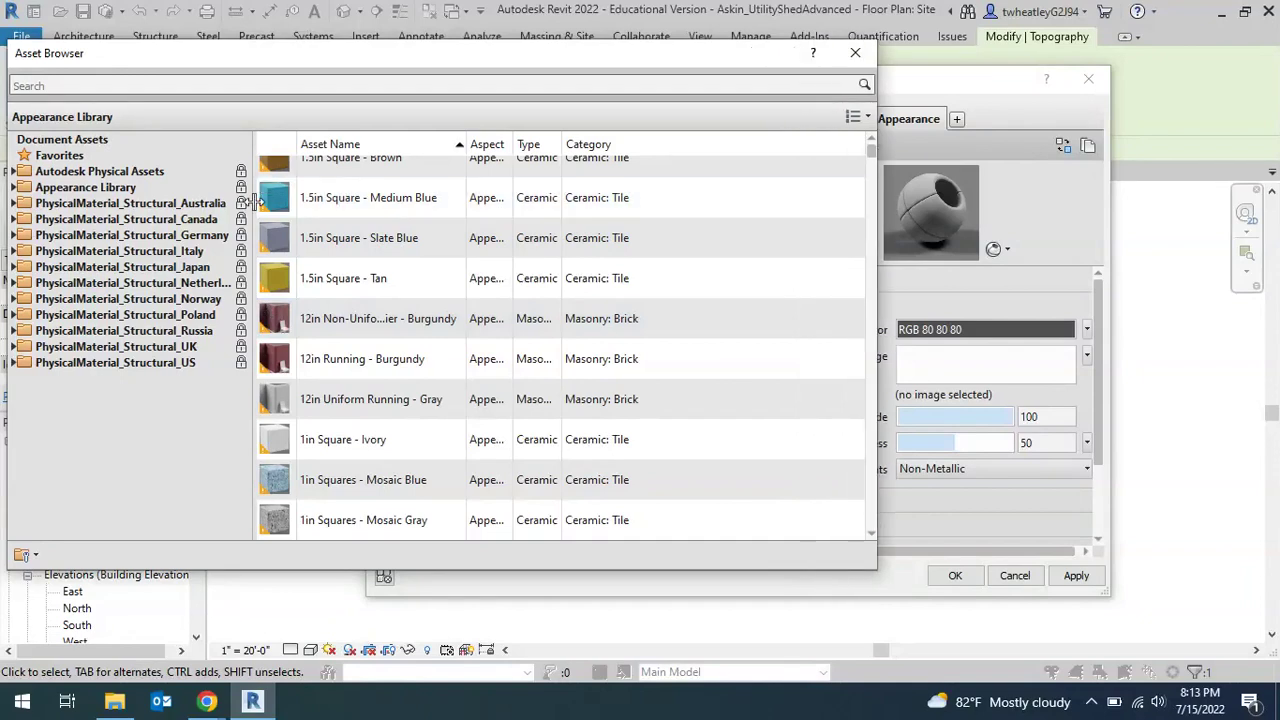
left_click_drag(254, 222, 272, 186)
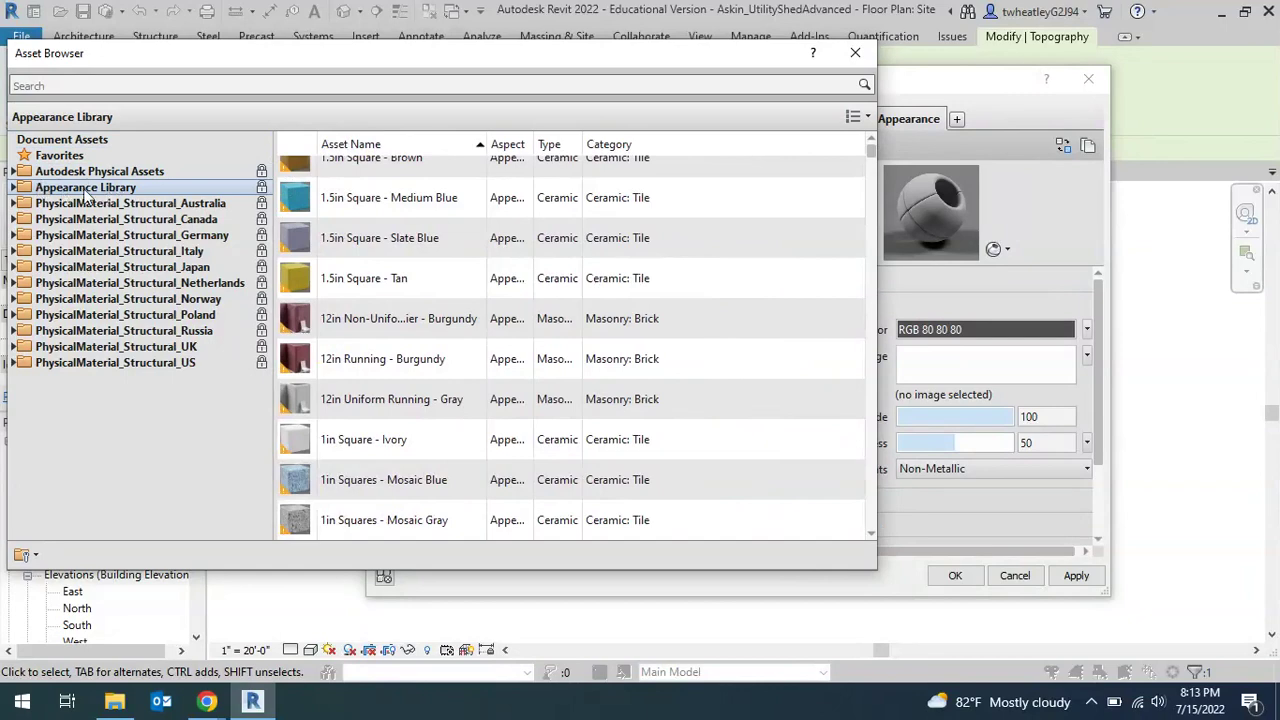
left_click(125, 190)
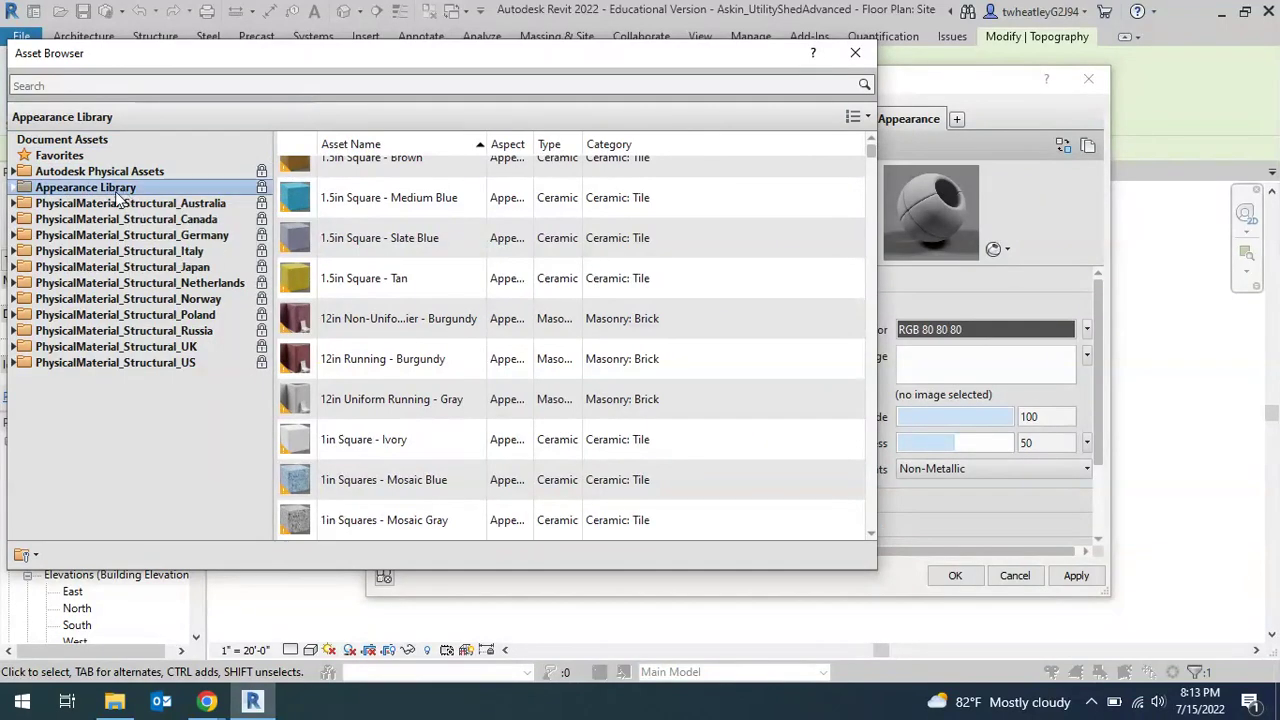
Search appearances for 'Grass' and assign Grass - Dark Rye to the material
left_click(168, 84)
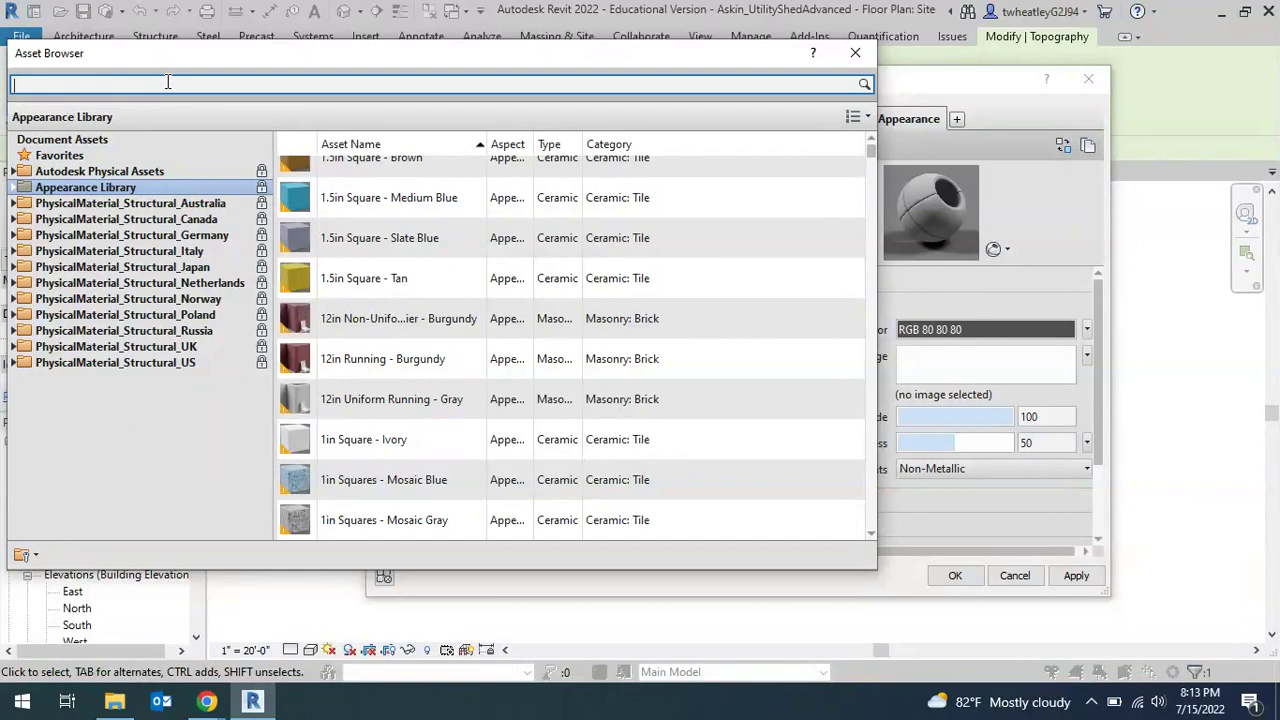
type("Grass")
key("Return")
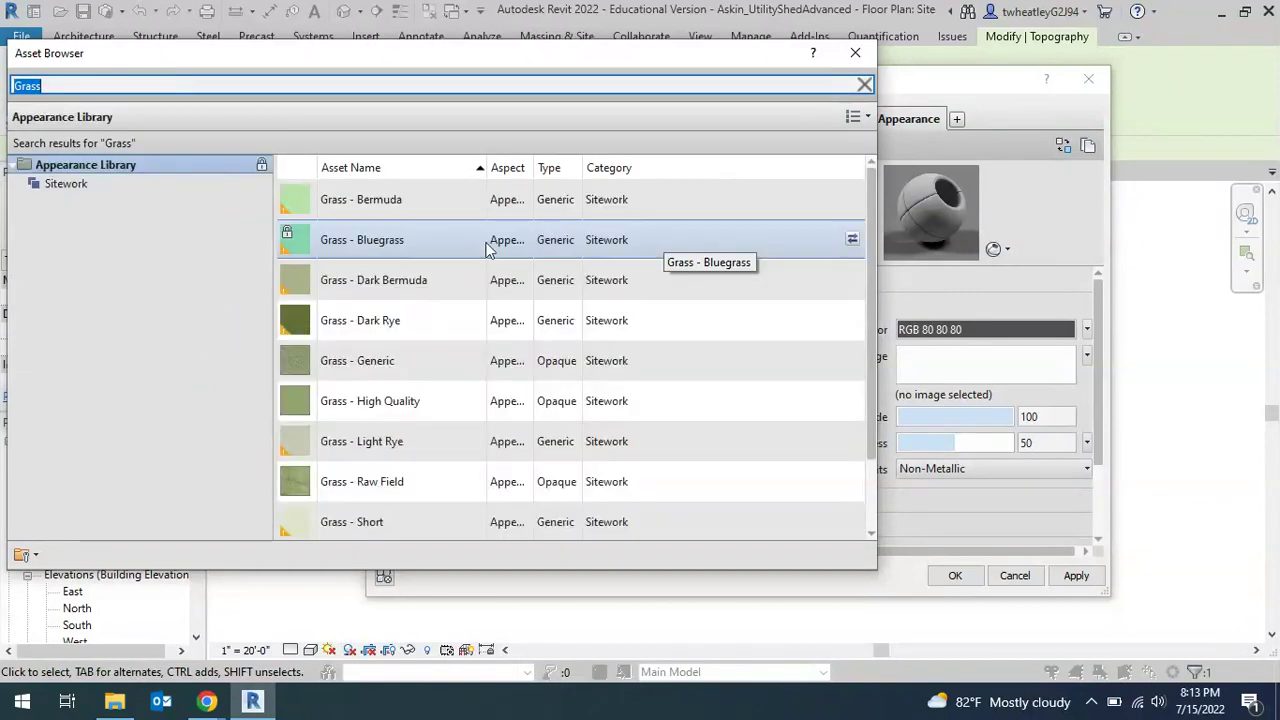
scroll(487, 250, "down", 1)
scroll(478, 480, "up", 1)
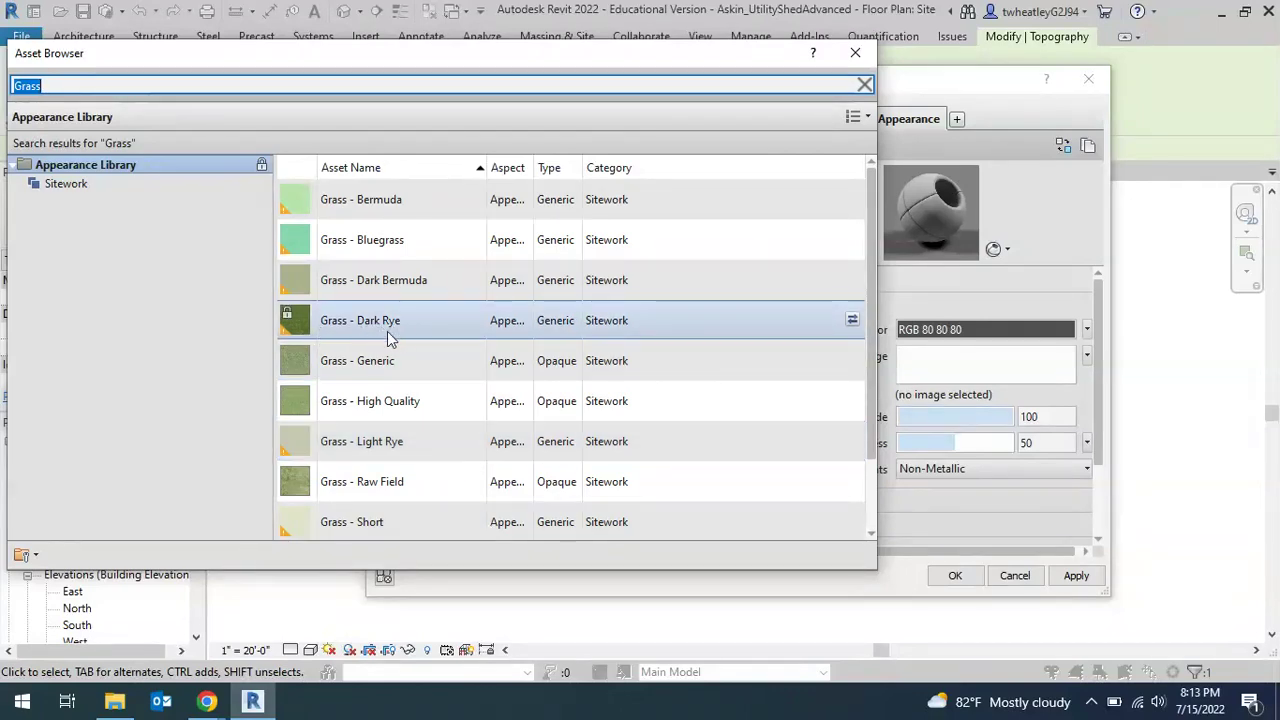
left_click(852, 322)
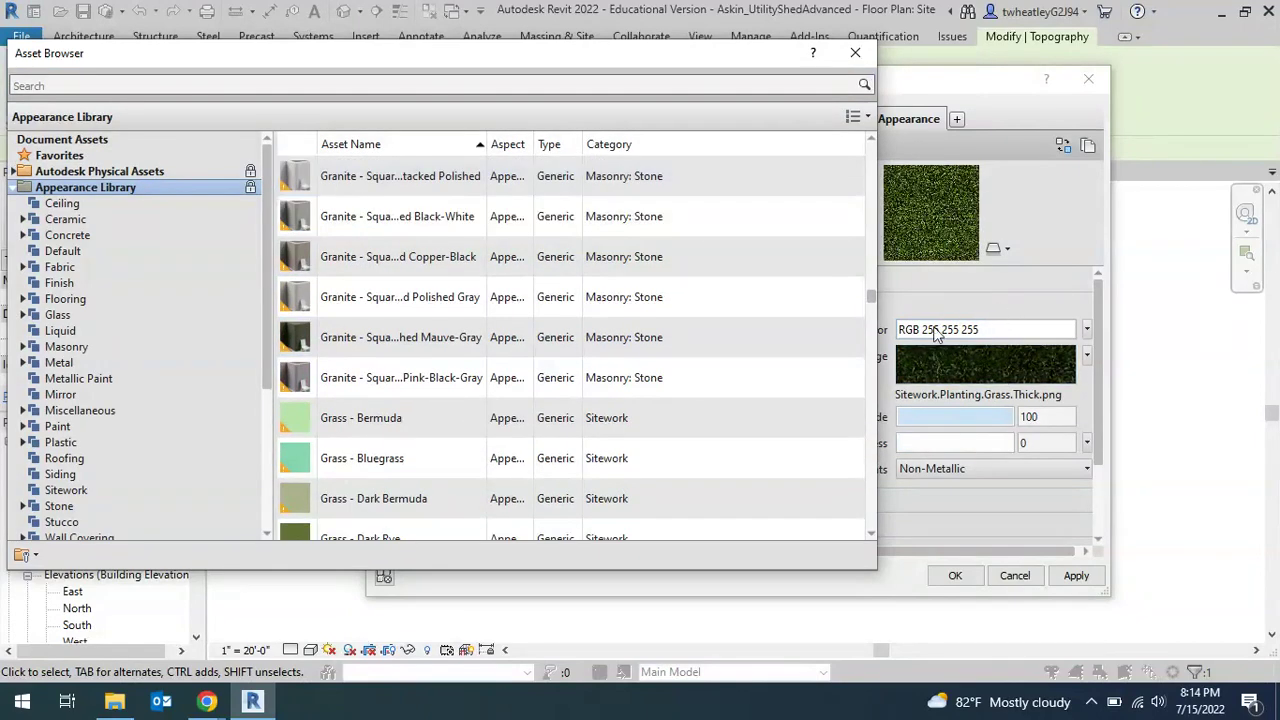
left_click_drag(753, 60, 806, 88)
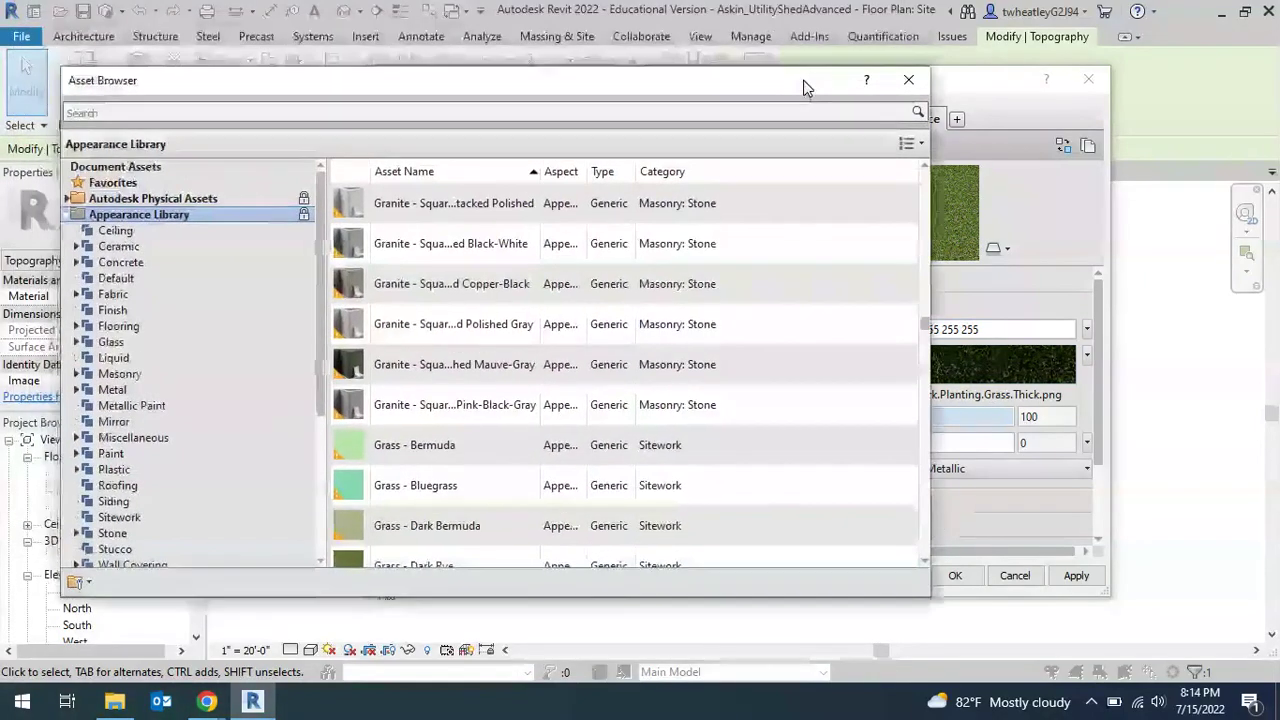
left_click(909, 80)
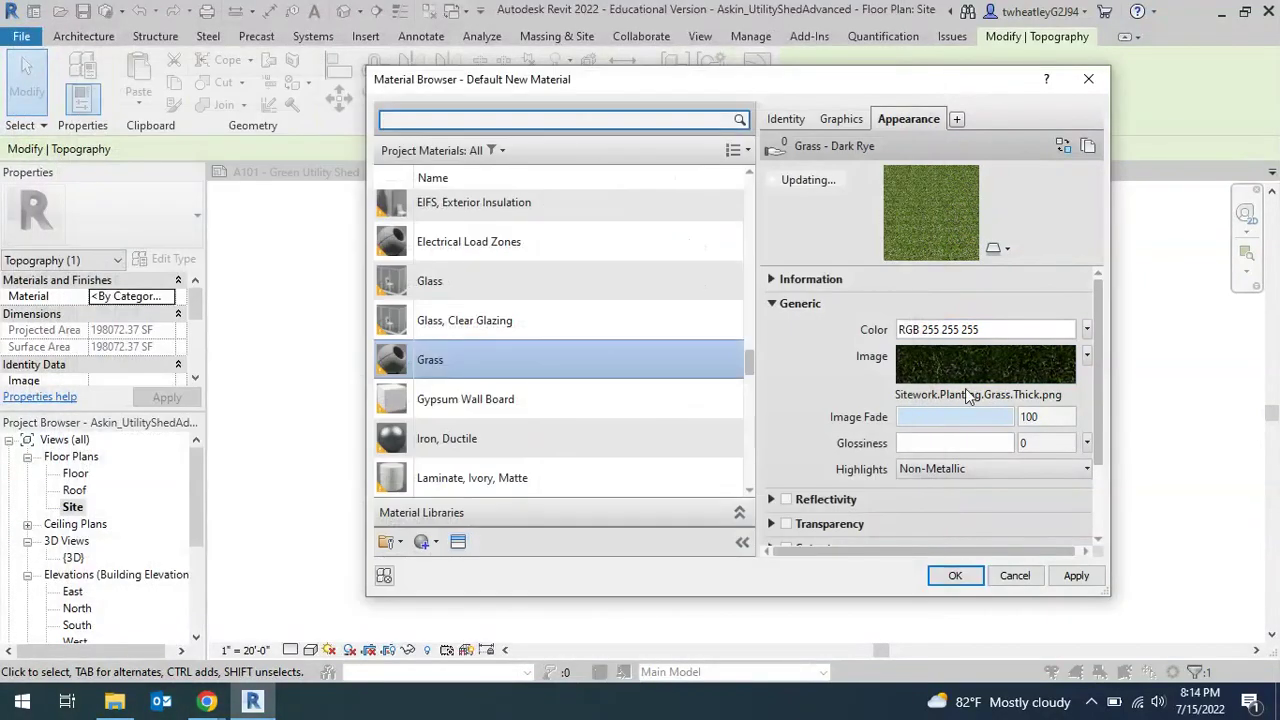
Set the Grass material's Graphics shading color to dark green (RGB 0 128 0) and apply it
mouse_move(951, 365)
left_click(842, 119)
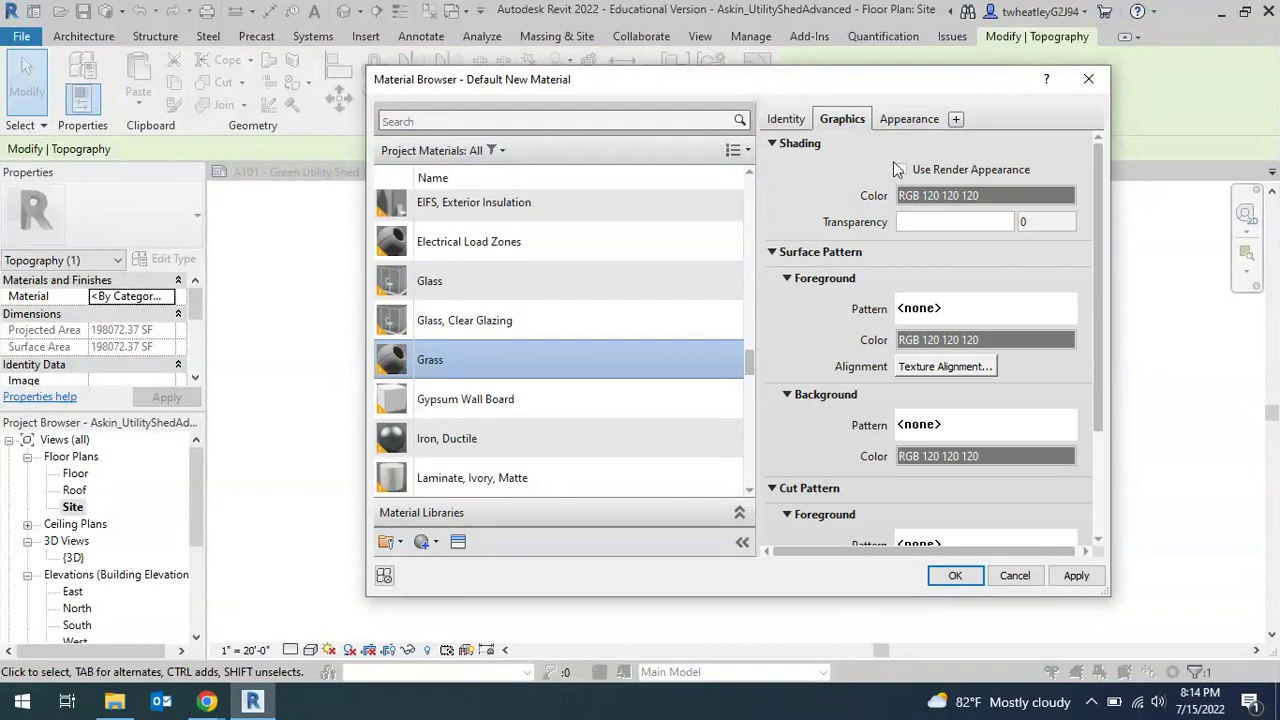
left_click(948, 197)
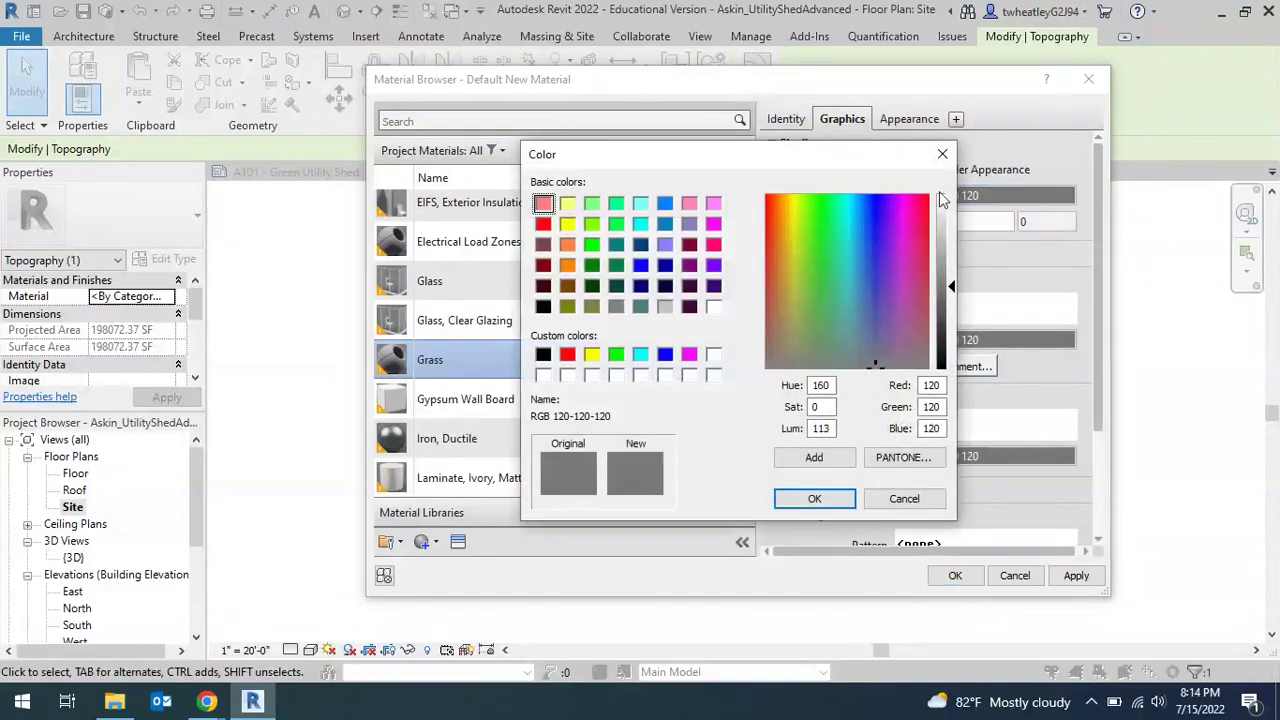
left_click(592, 266)
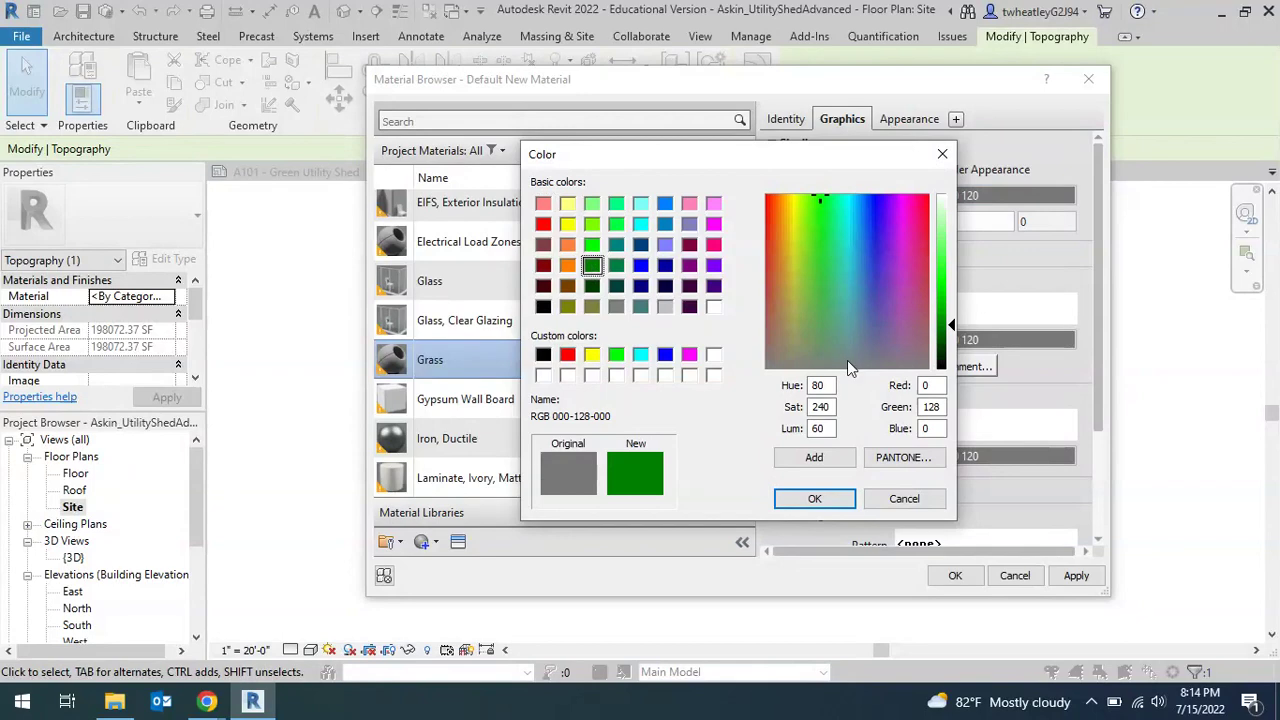
left_click(814, 498)
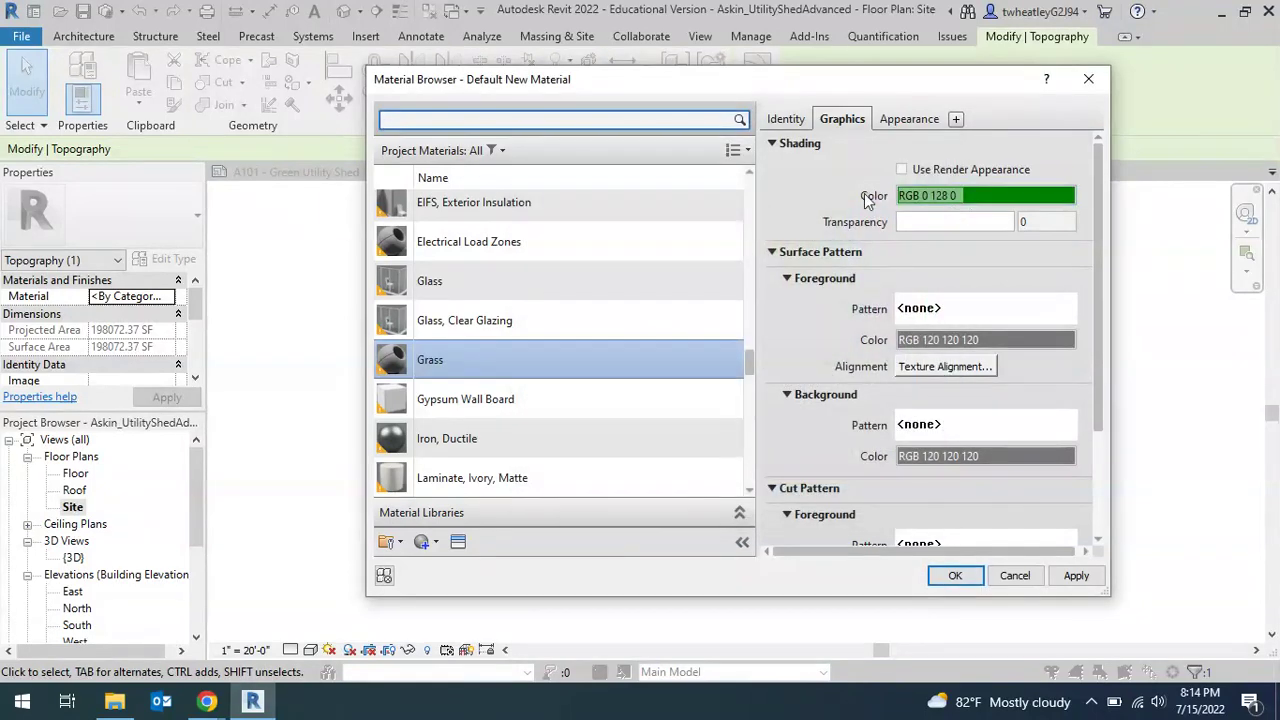
left_click(954, 577)
left_click(820, 491)
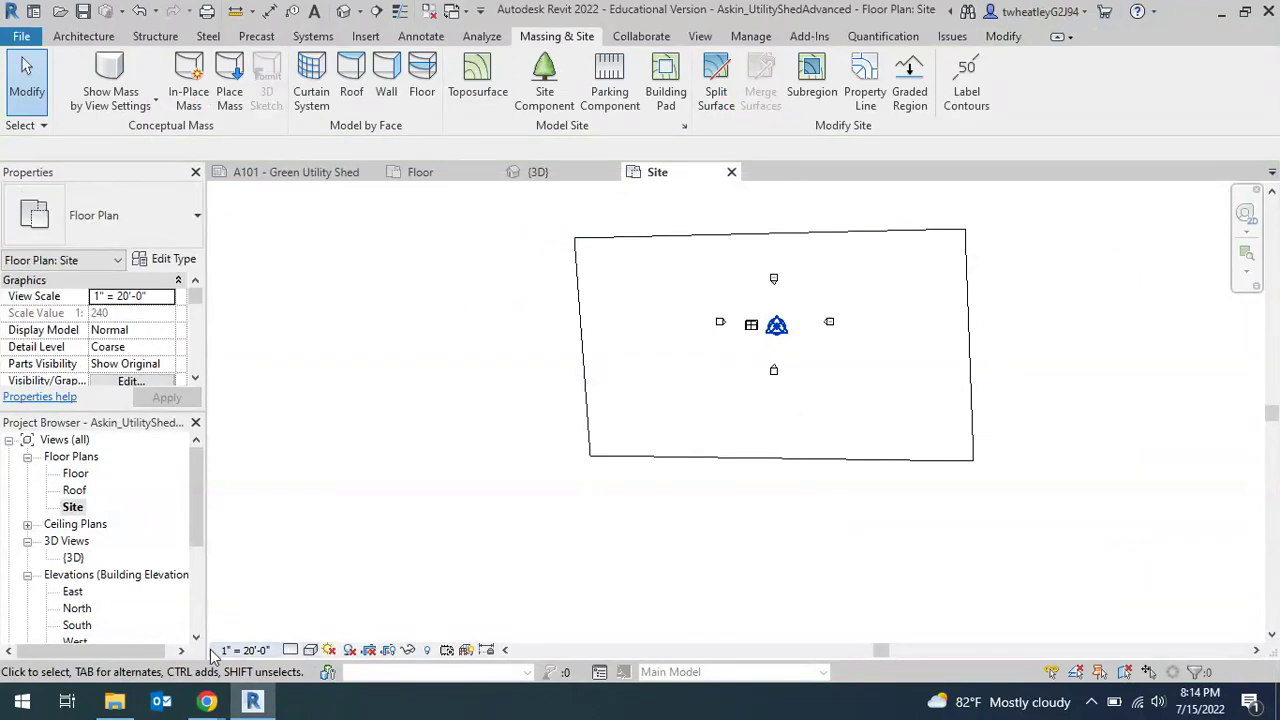
Set the Site plan to the Shaded visual style, check the green ground in {3D}, then return to Site
left_click(310, 650)
left_click(342, 592)
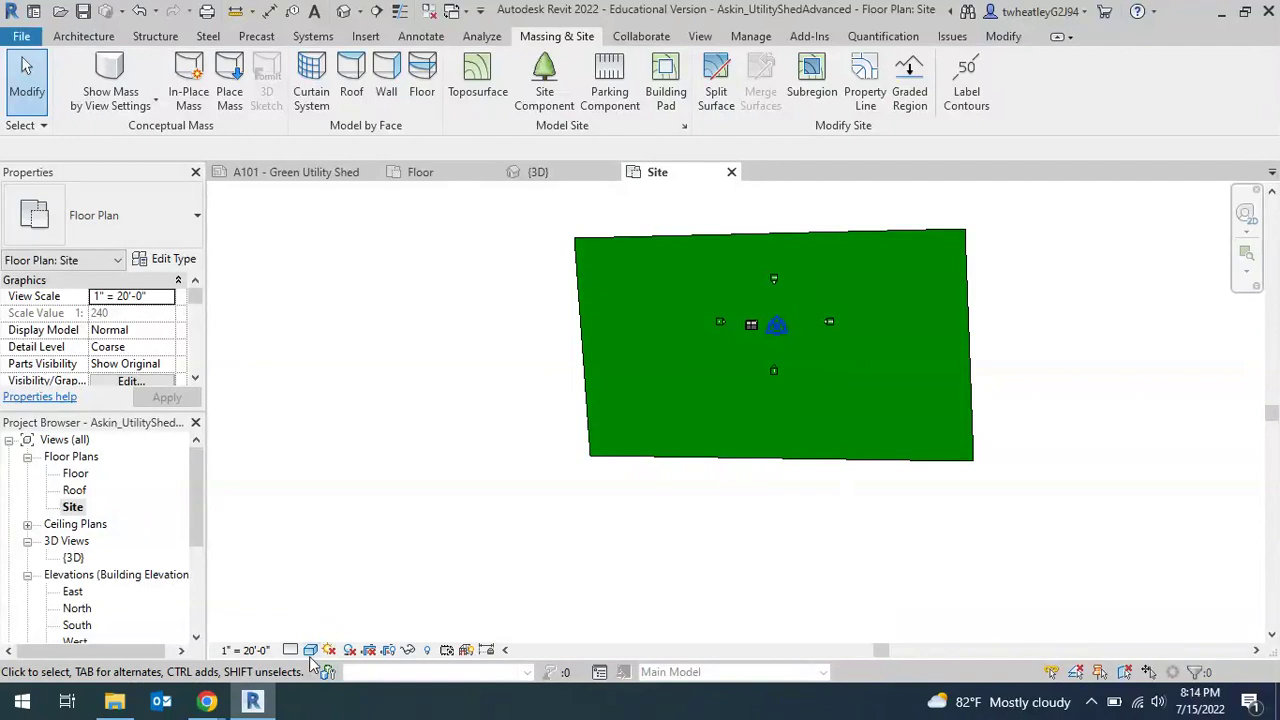
scroll(362, 343, "up", 2)
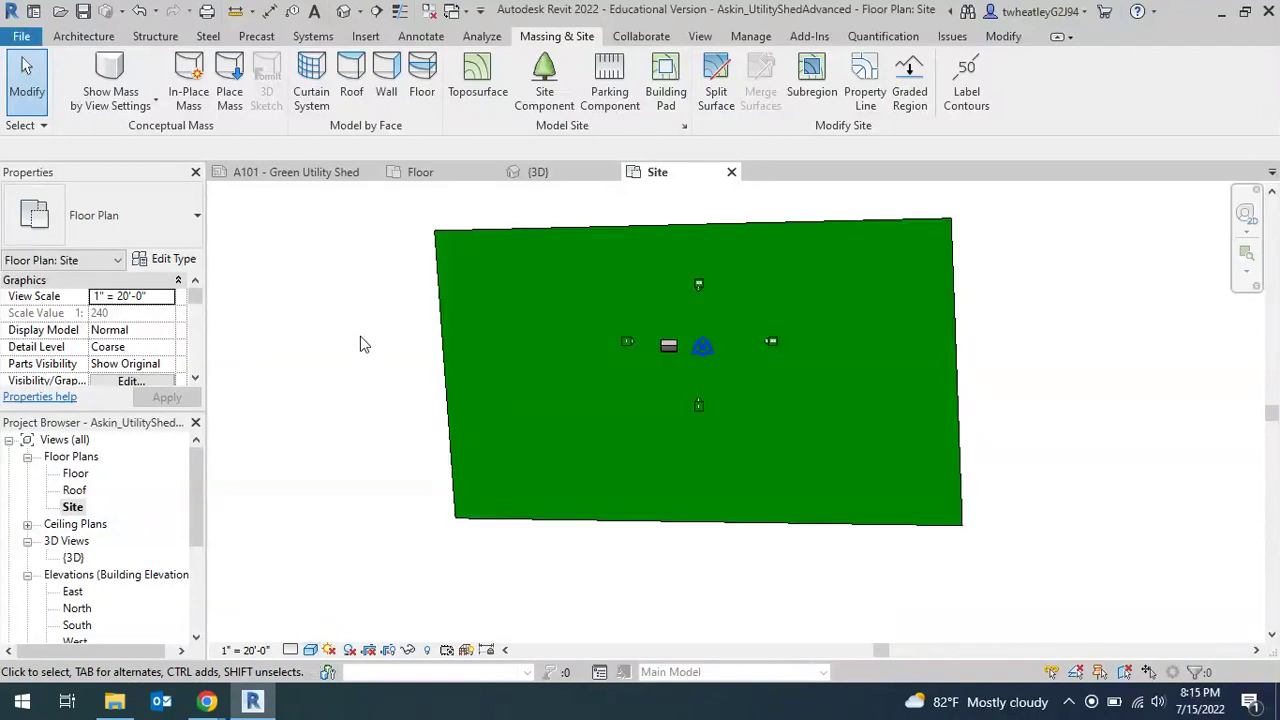
left_click(545, 173)
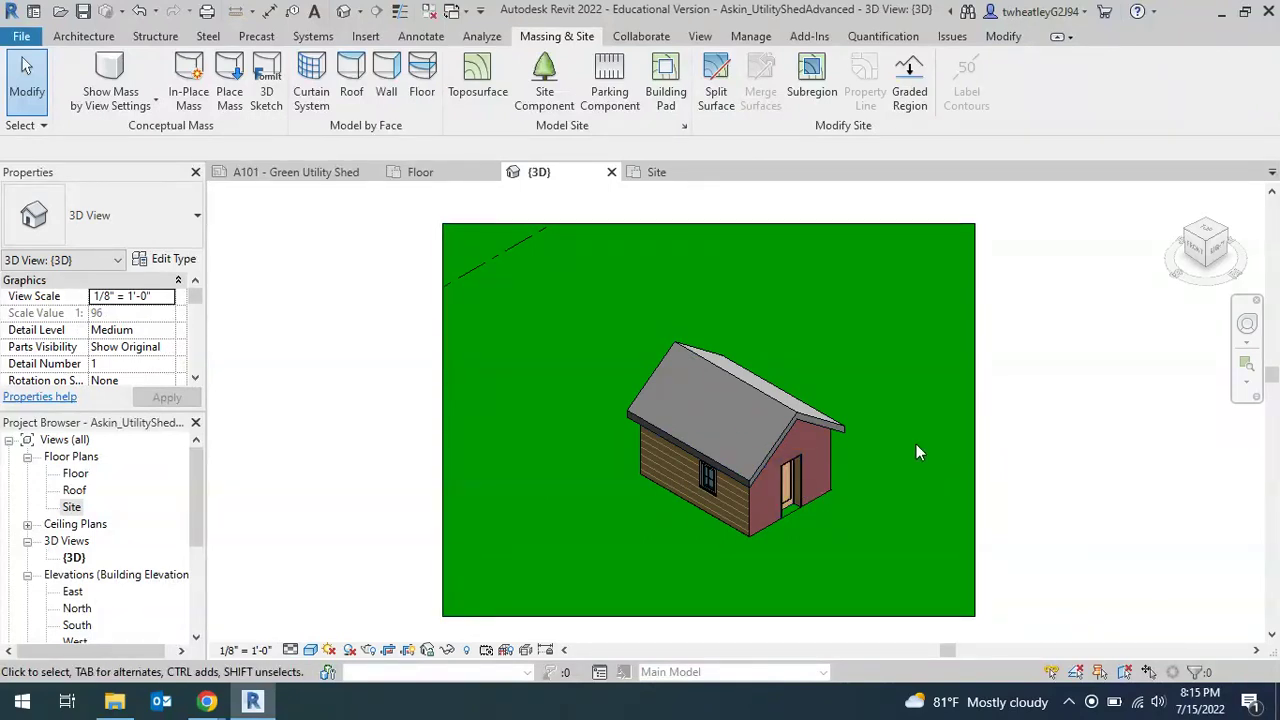
scroll(755, 295, "down", 2)
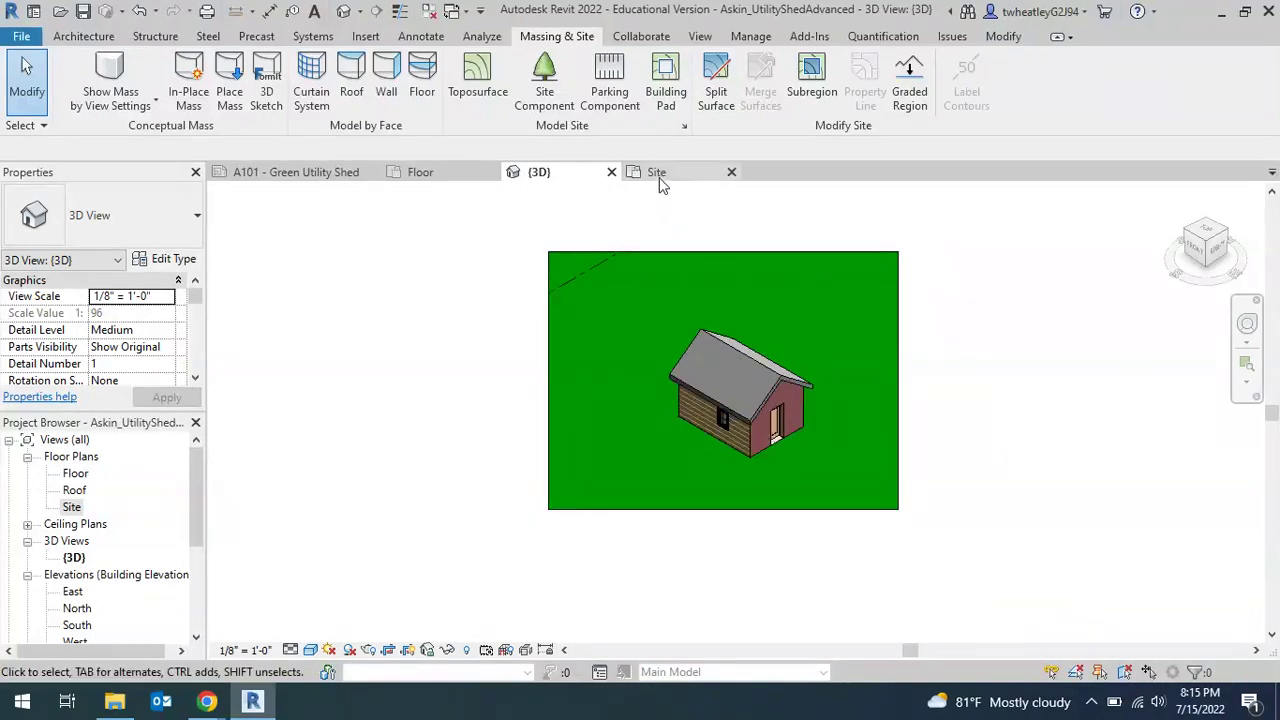
left_click(659, 177)
Start a Subregion and draw a 4' by 16' rectangular boundary from the shed's right edge
scroll(672, 344, "up", 5)
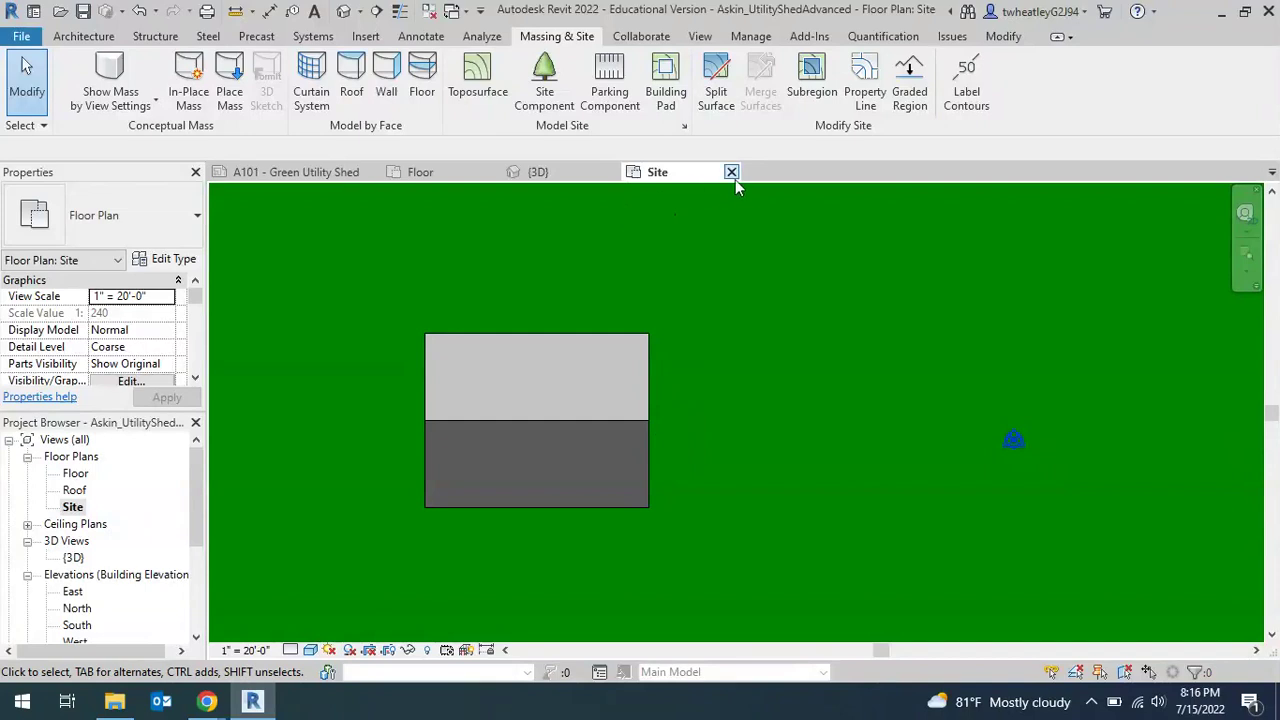
left_click(811, 85)
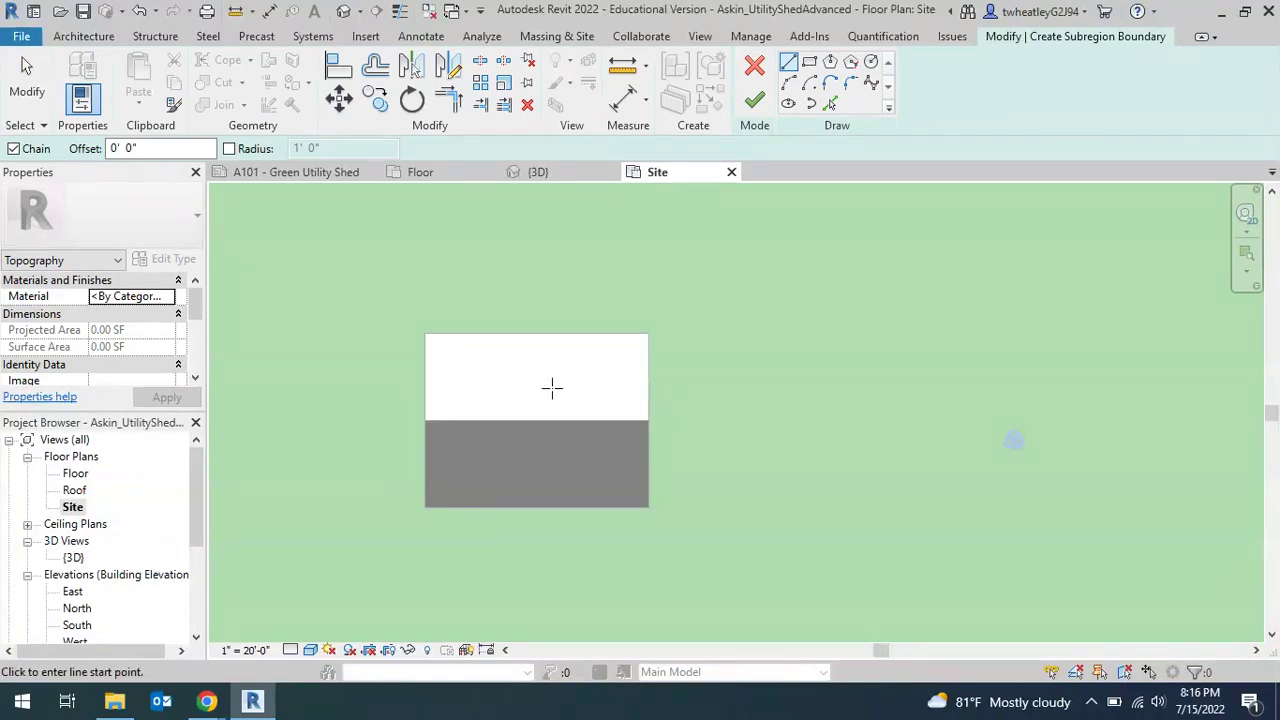
scroll(668, 415, "up", 3)
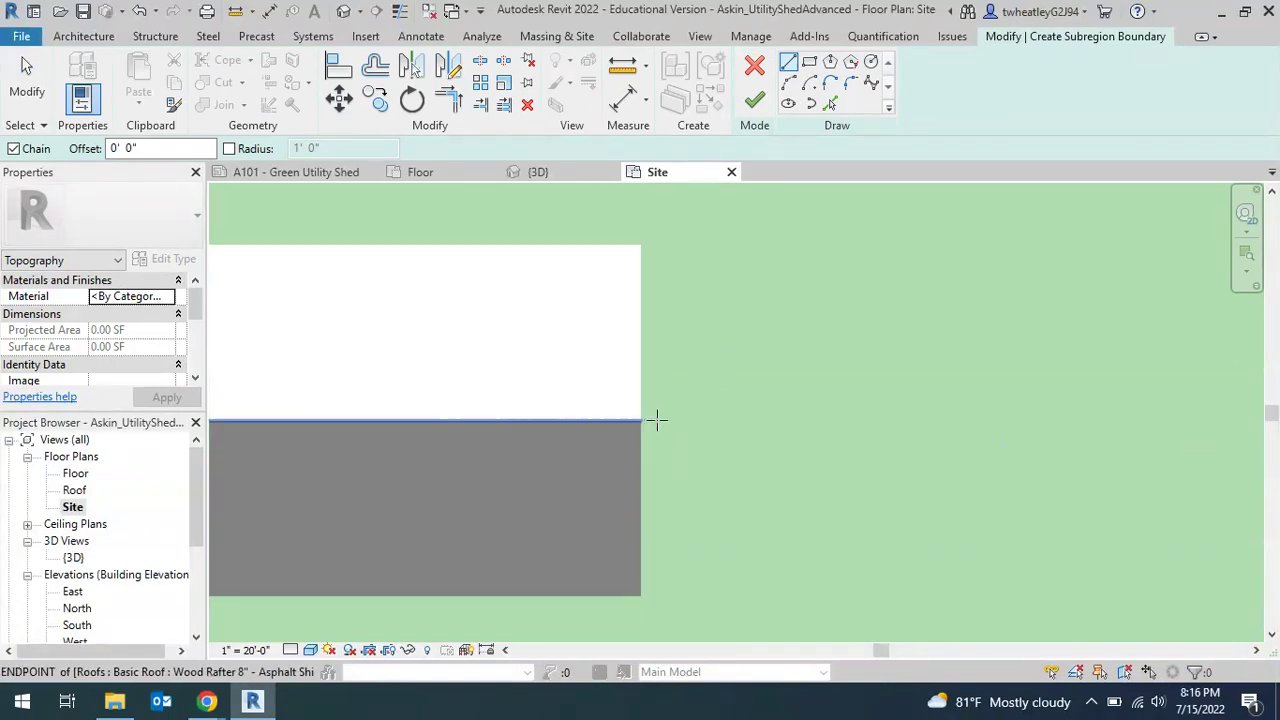
scroll(645, 369, "up", 4)
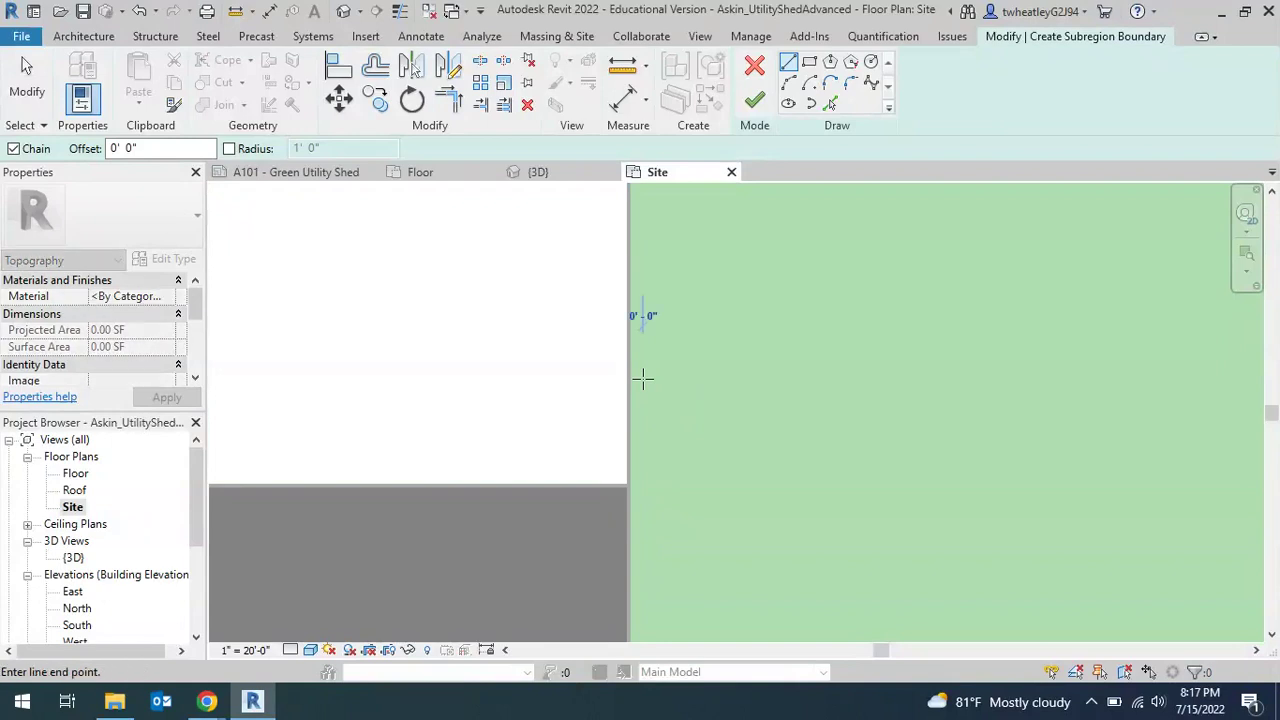
left_click(643, 378)
middle_click_drag(645, 432, 645, 452)
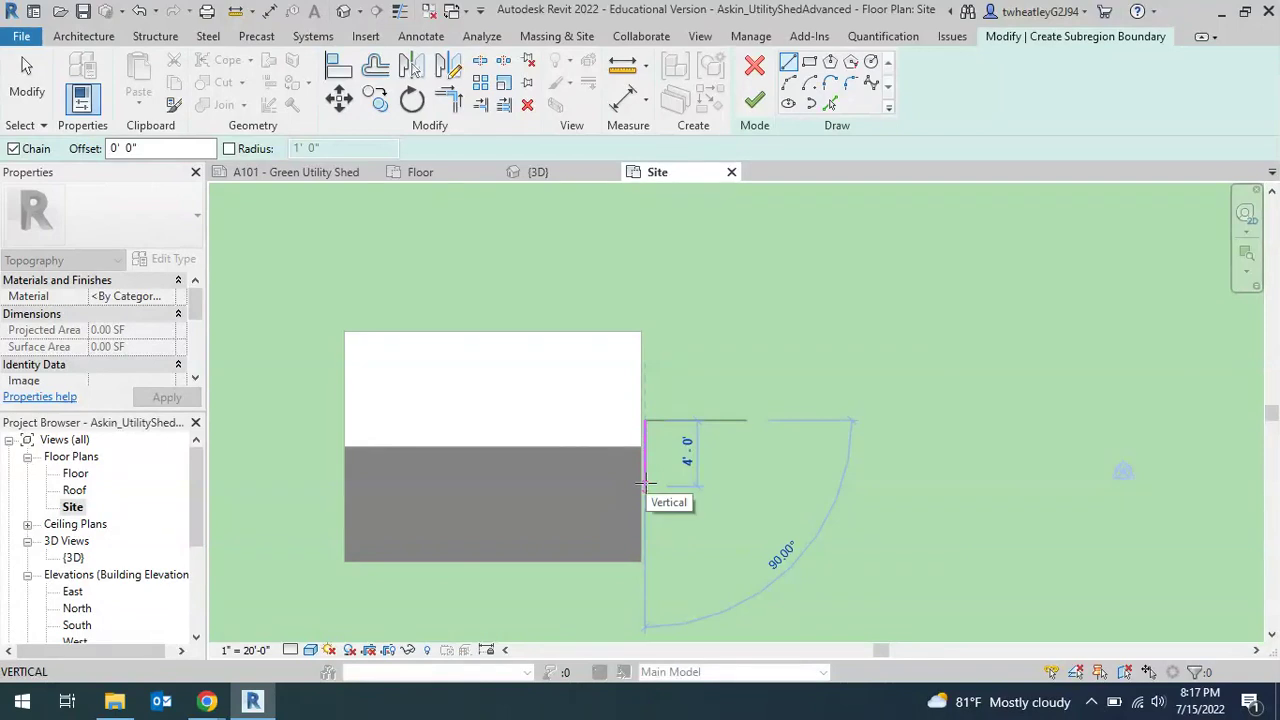
left_click(645, 485)
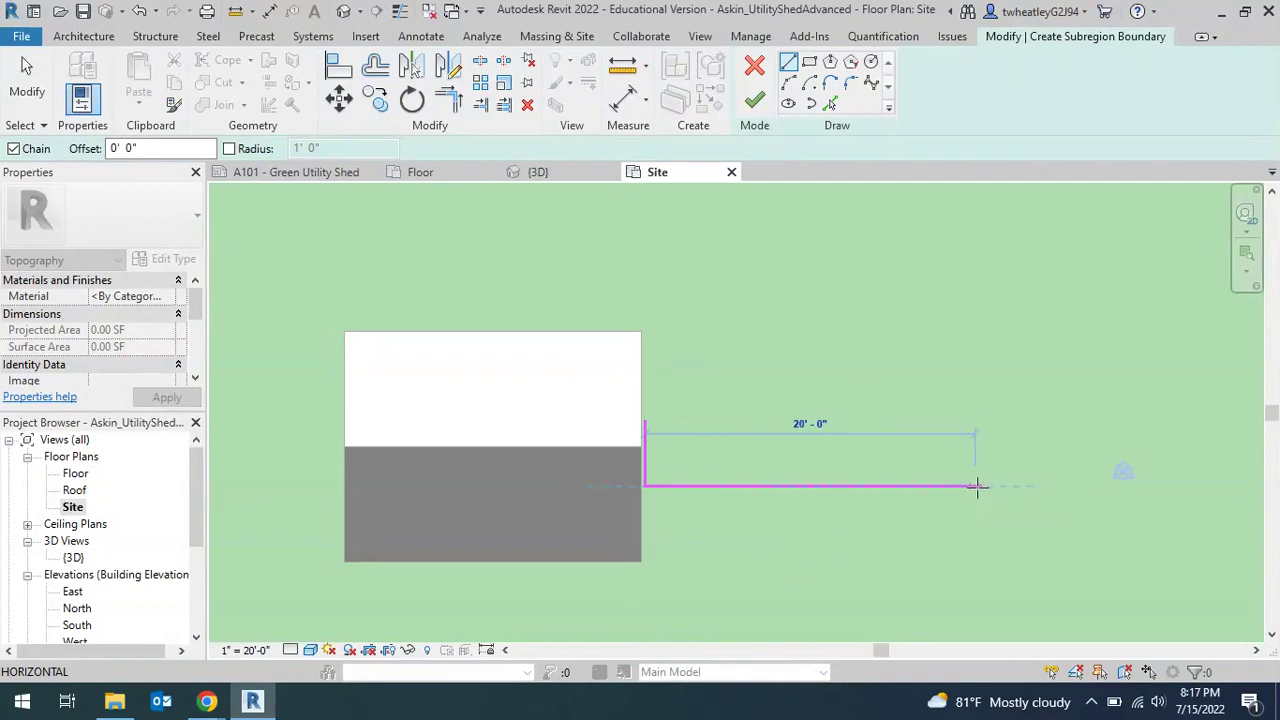
left_click(909, 486)
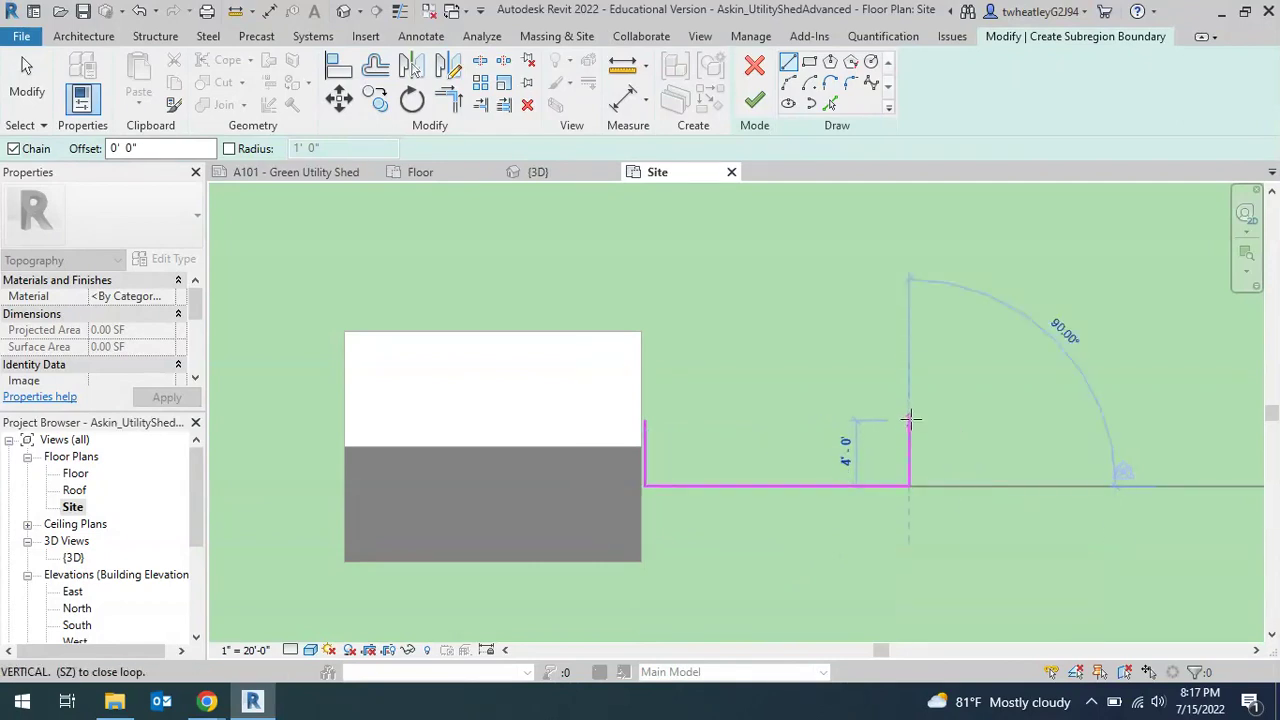
left_click(909, 420)
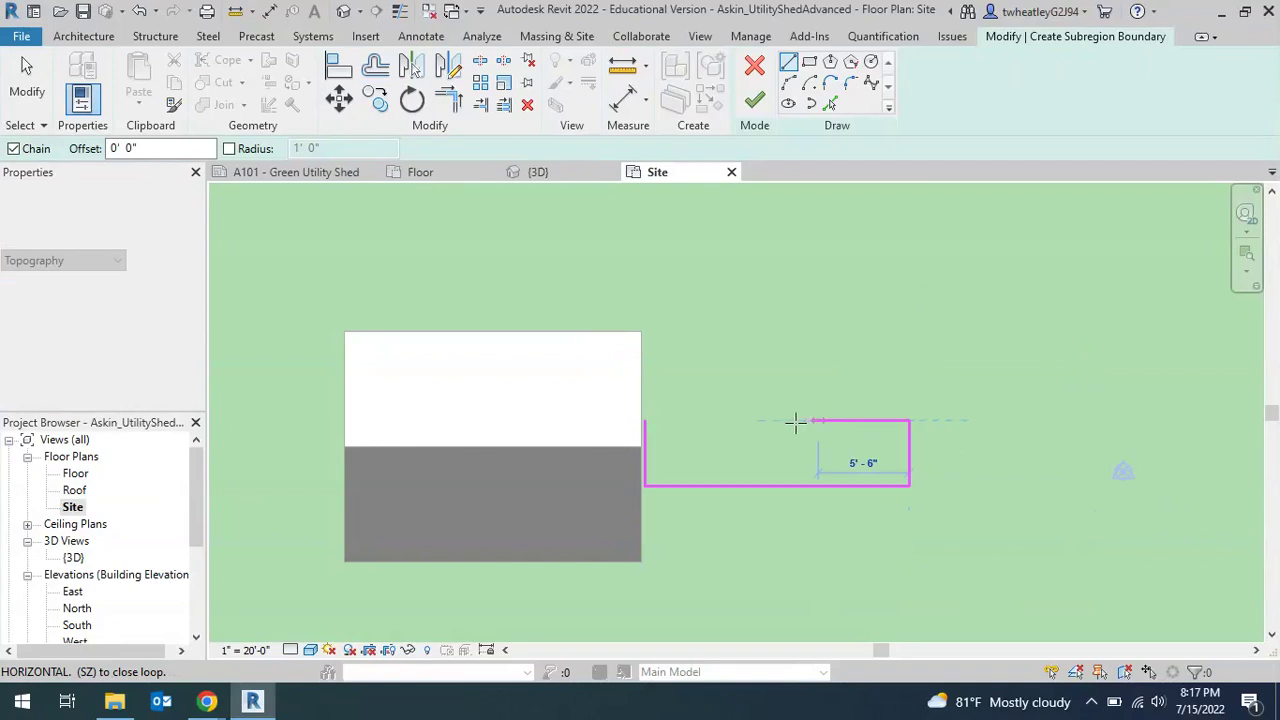
left_click(645, 420)
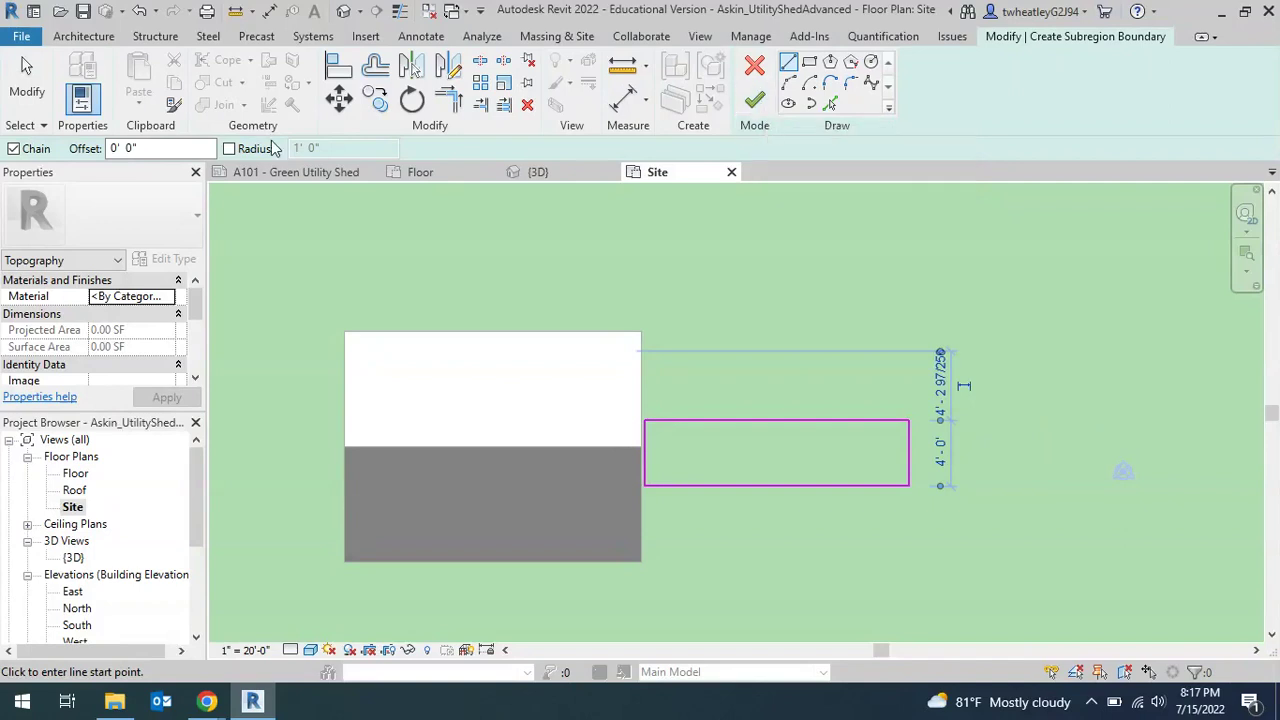
Snap the top boundary line's end onto the starting corner and finish the 64 SF subregion
left_click(20, 95)
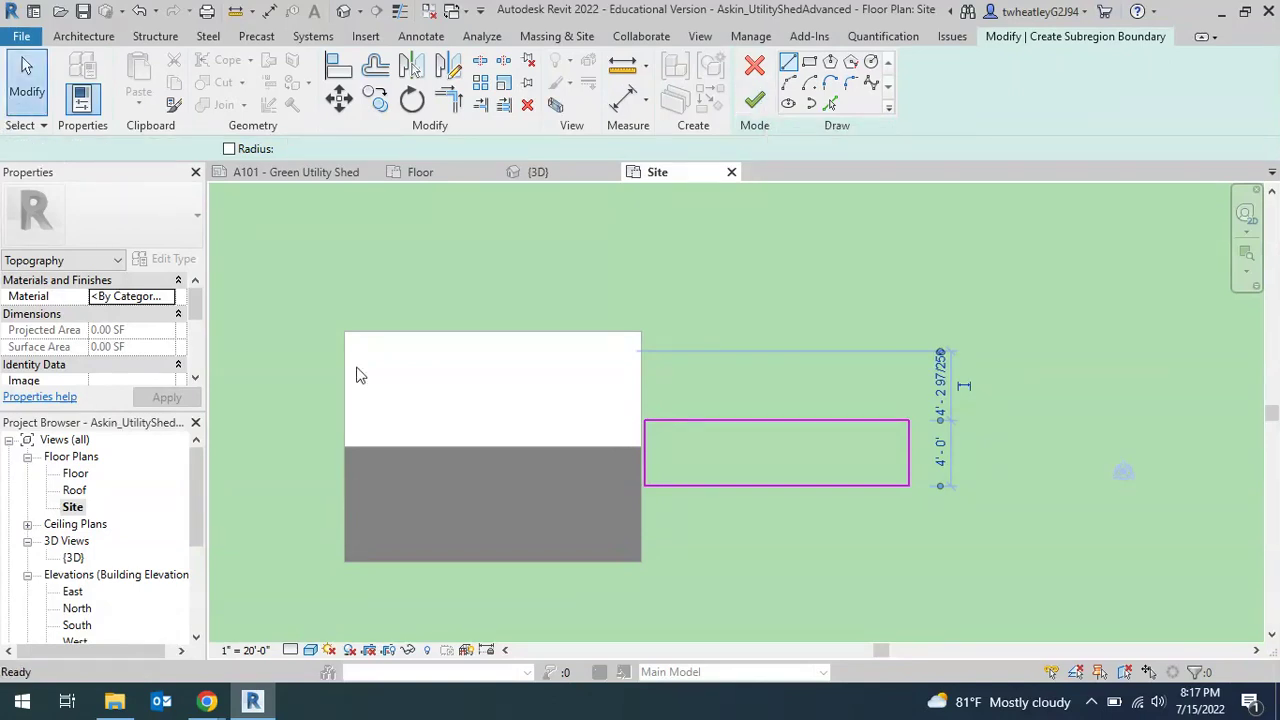
left_click(647, 421)
left_click_drag(647, 421, 650, 421)
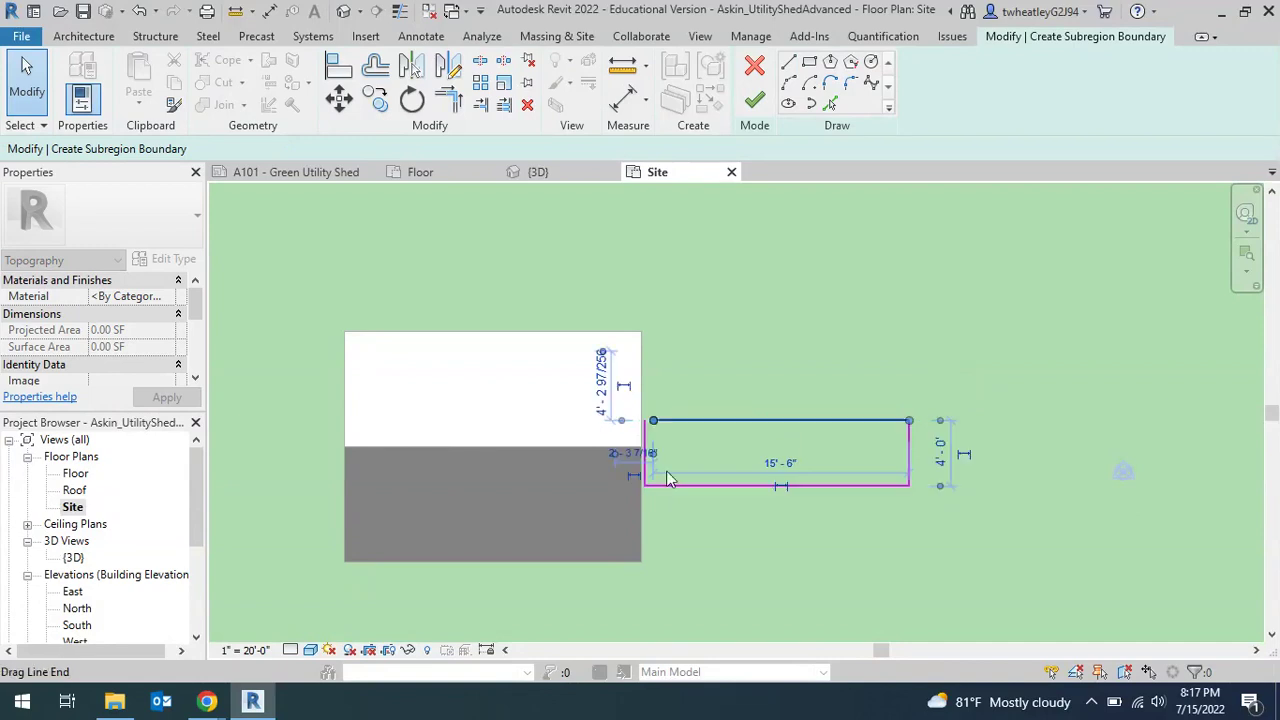
left_click(746, 461)
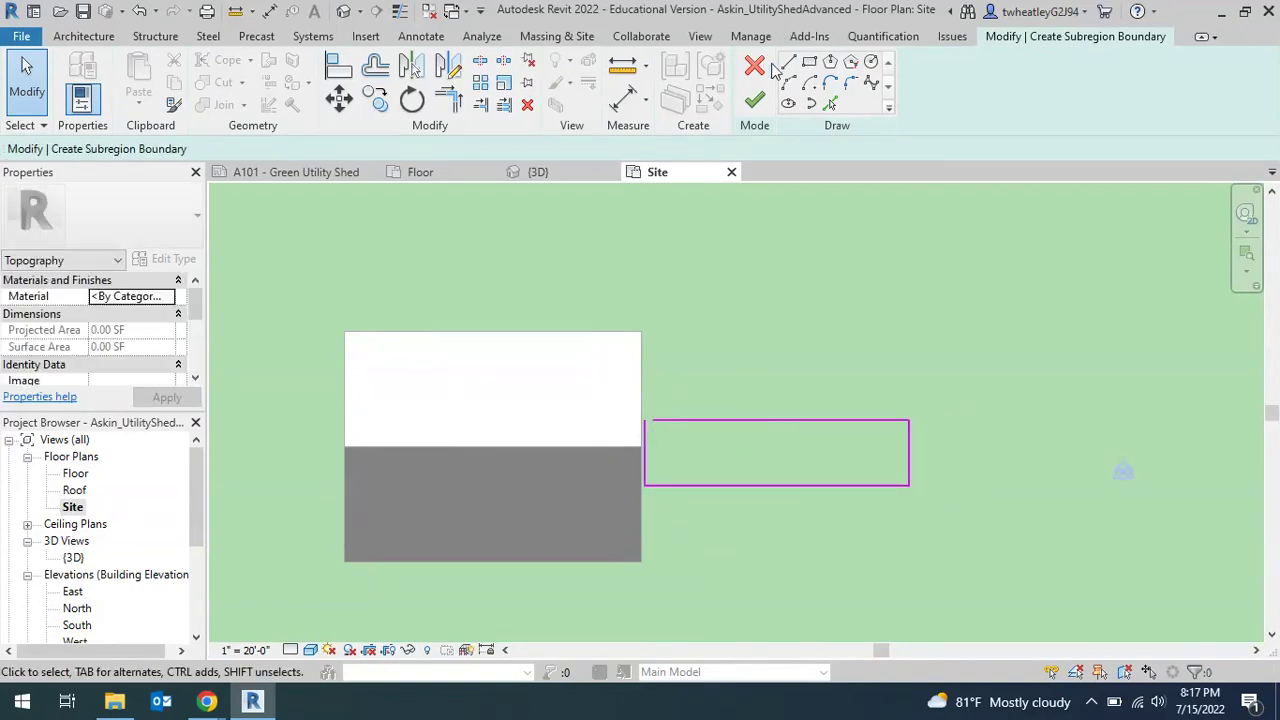
left_click(754, 100)
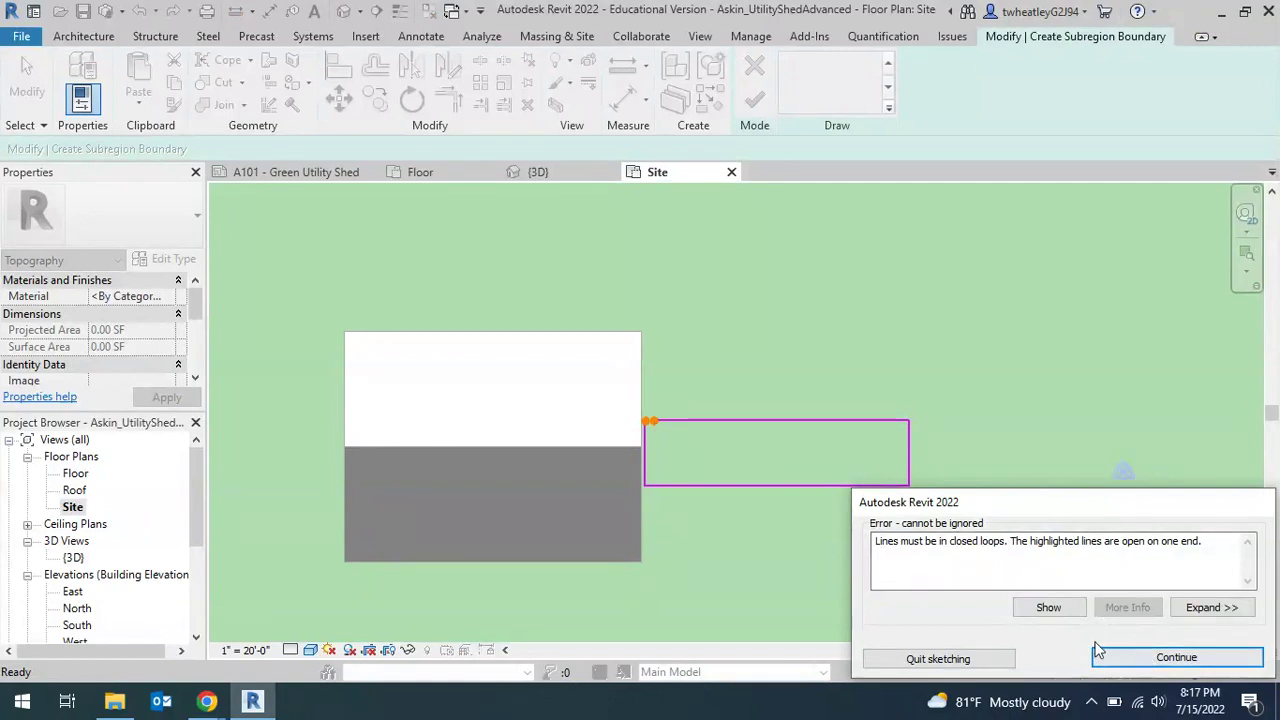
left_click(1155, 658)
left_click(660, 420)
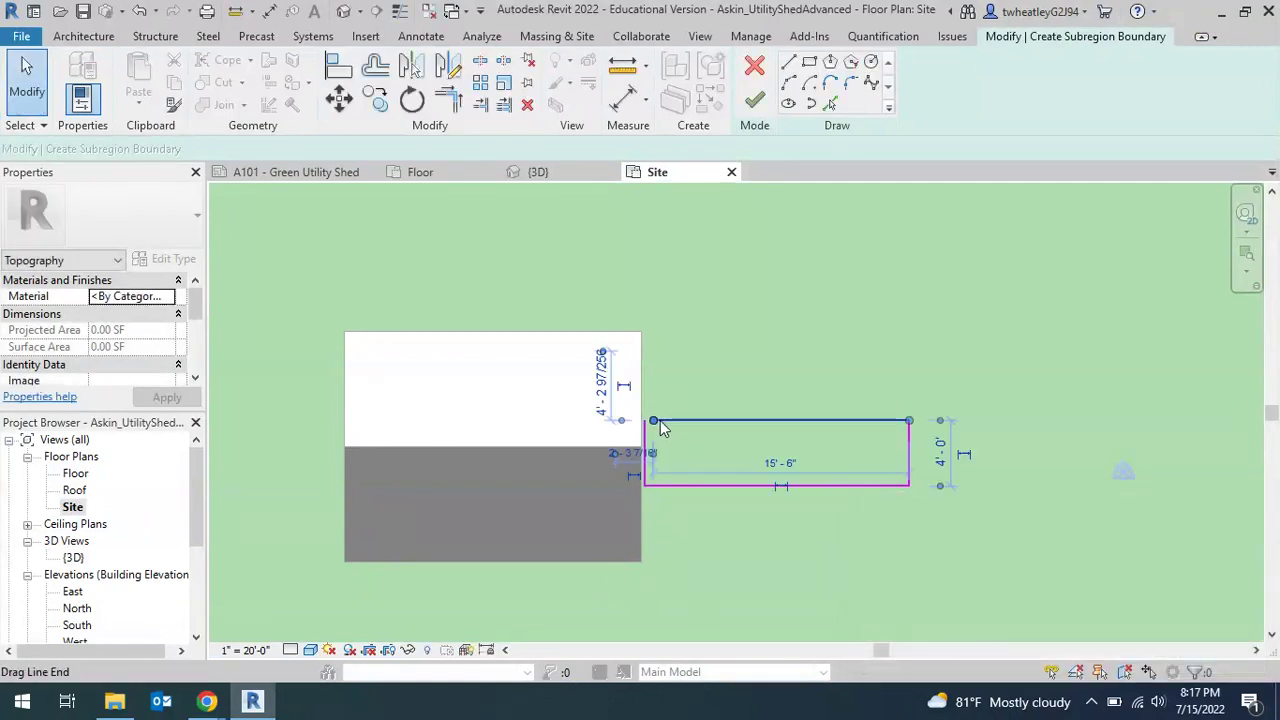
left_click_drag(652, 421, 645, 420)
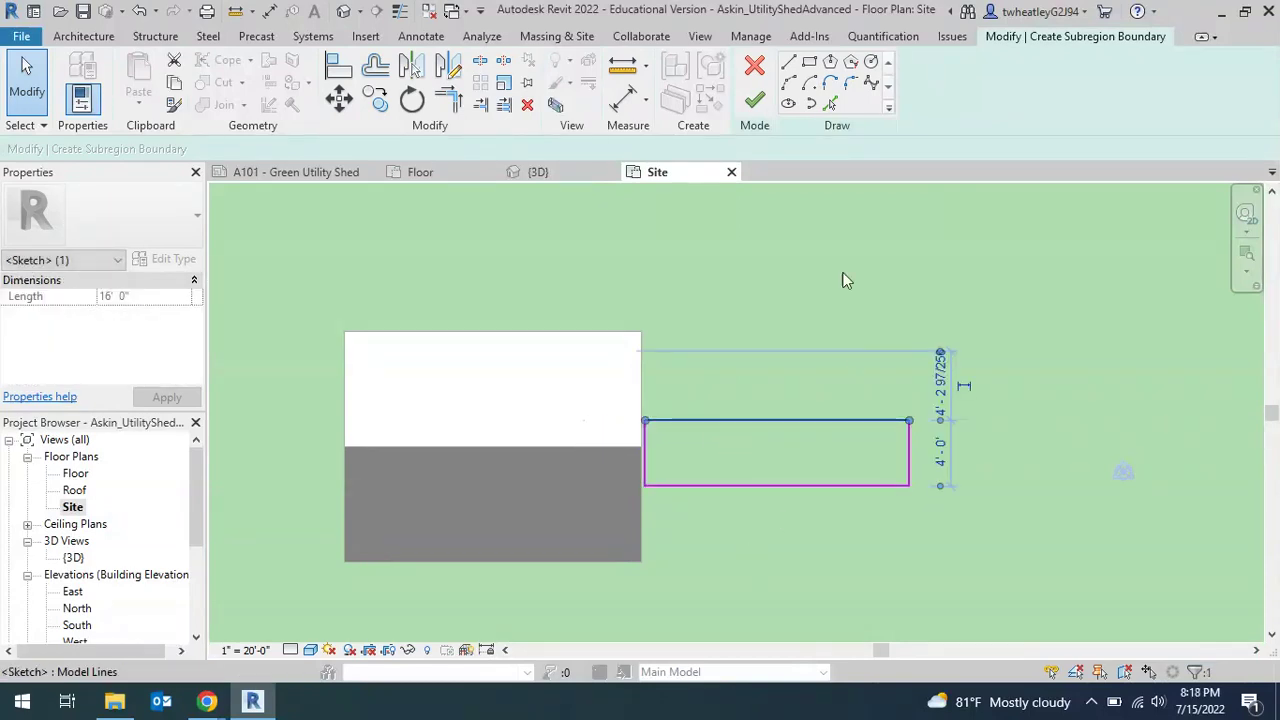
left_click(754, 101)
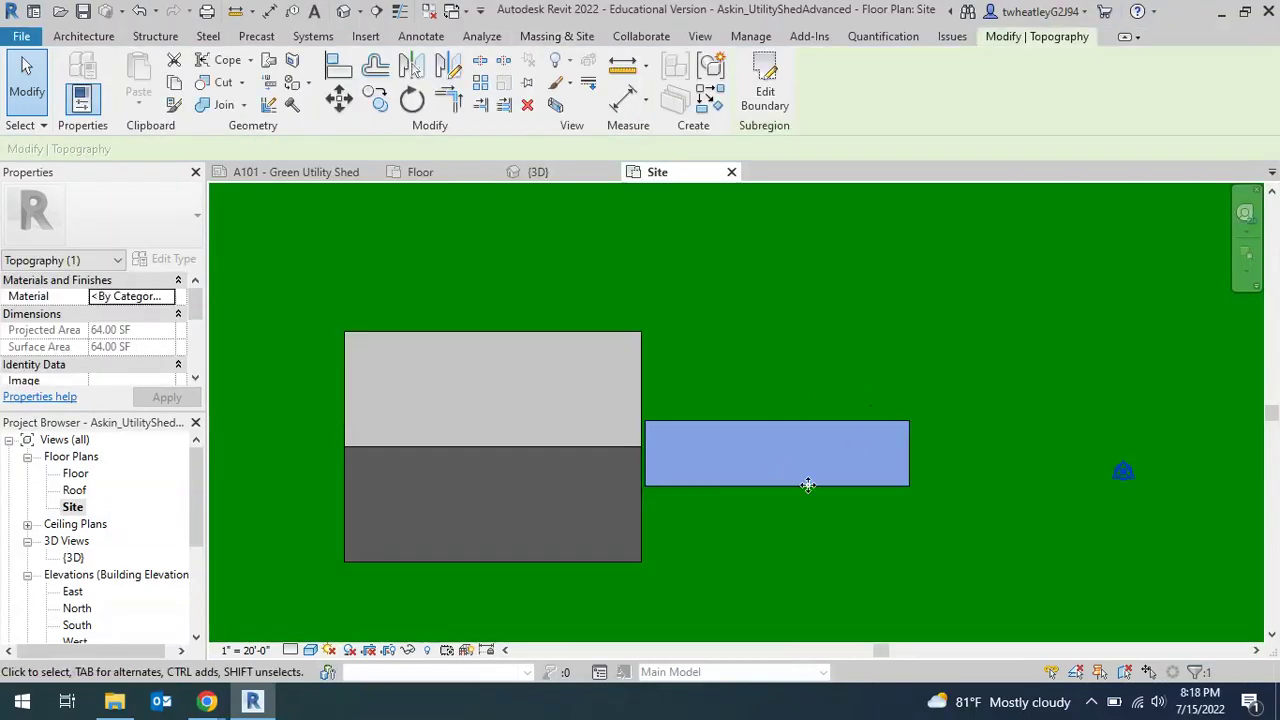
Give the walkway subregion the Concrete, Cast-in-Place gray material, found by searching 'concrete'
left_click(846, 338)
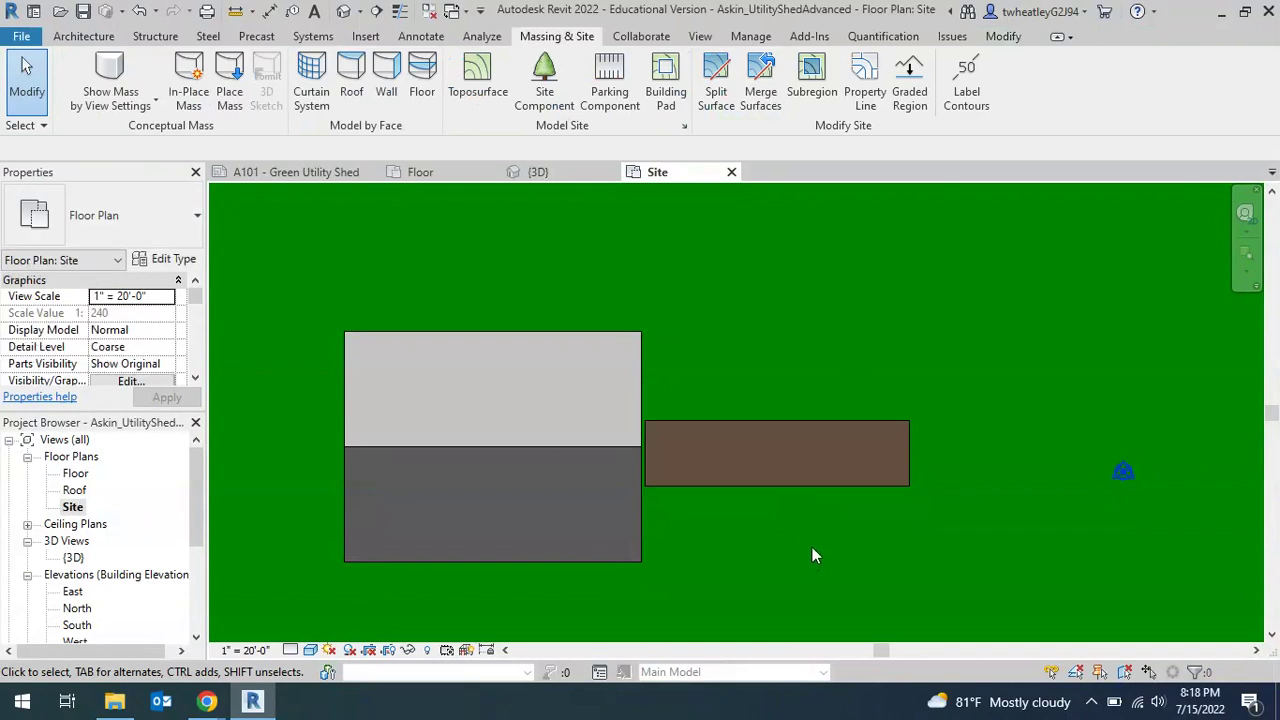
left_click(751, 482)
left_click(126, 298)
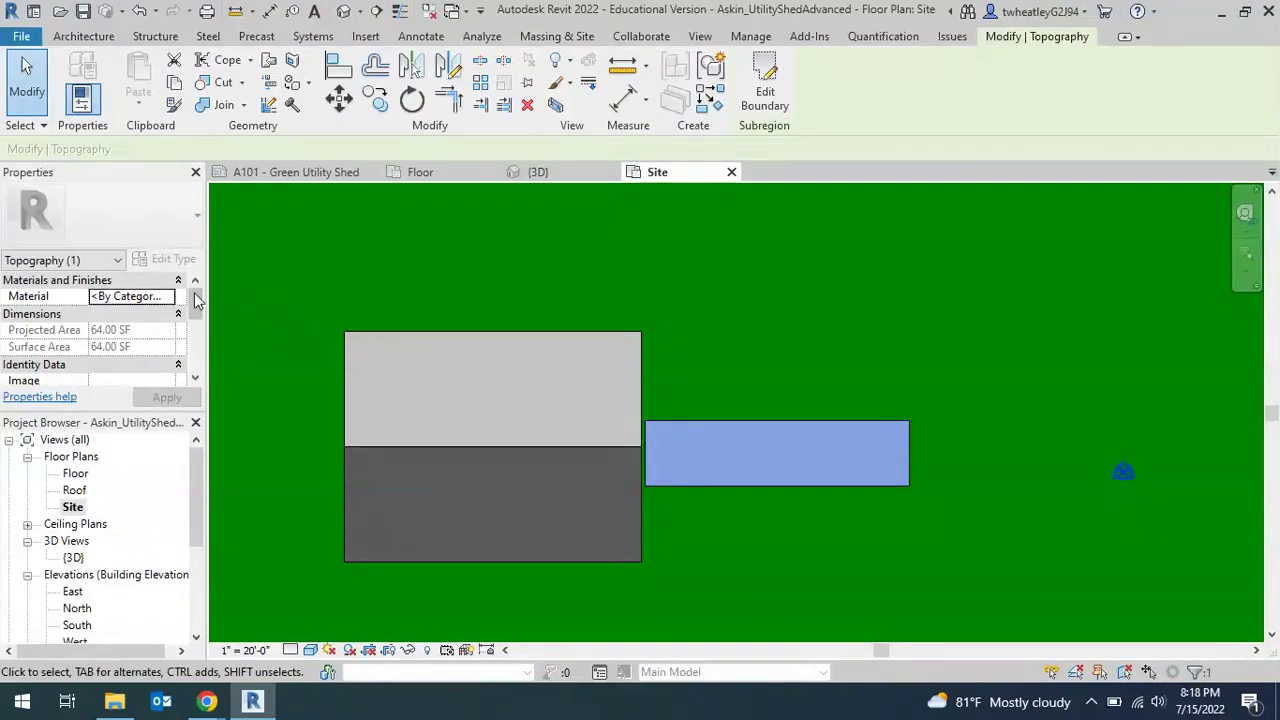
left_click(168, 297)
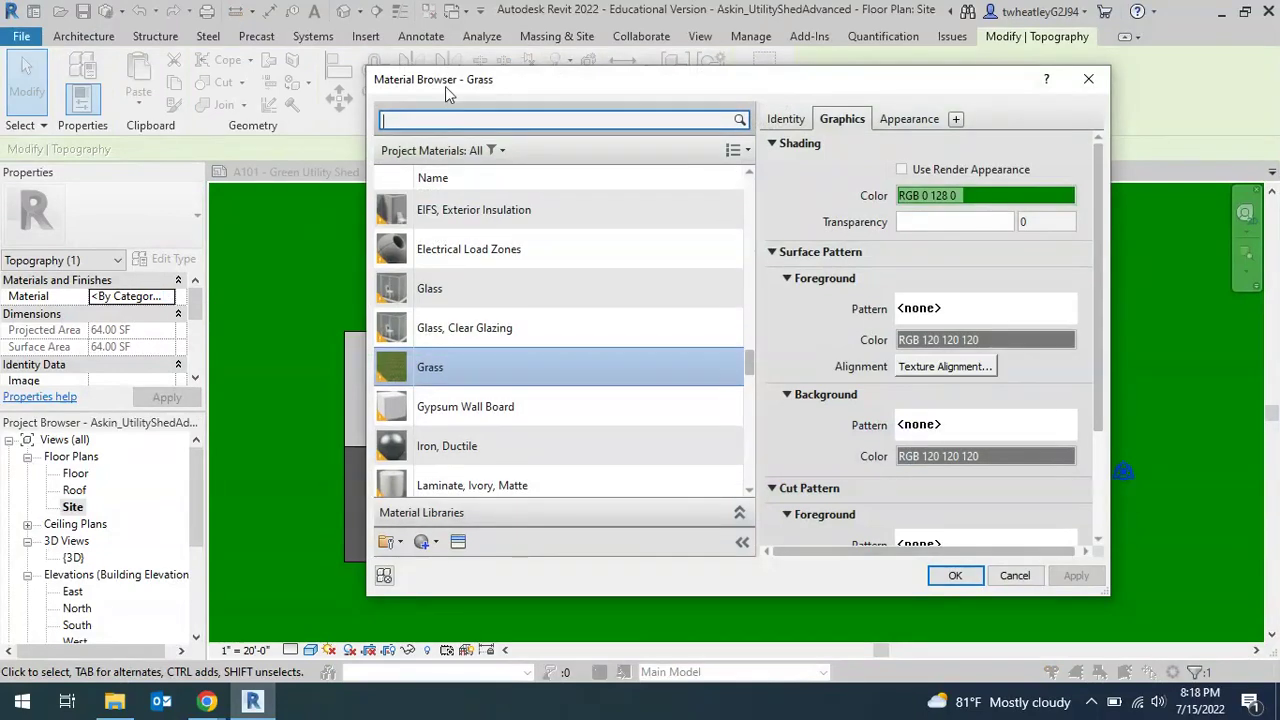
type("concrete")
key("Return")
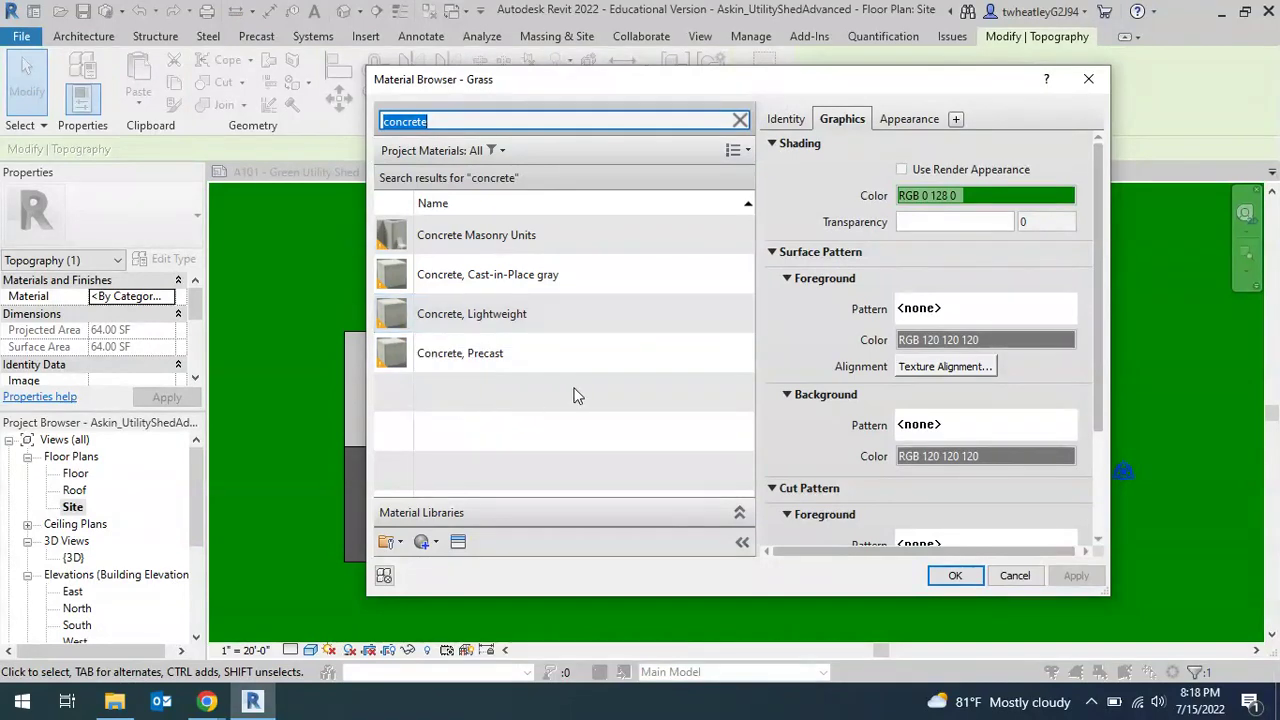
left_click(505, 275)
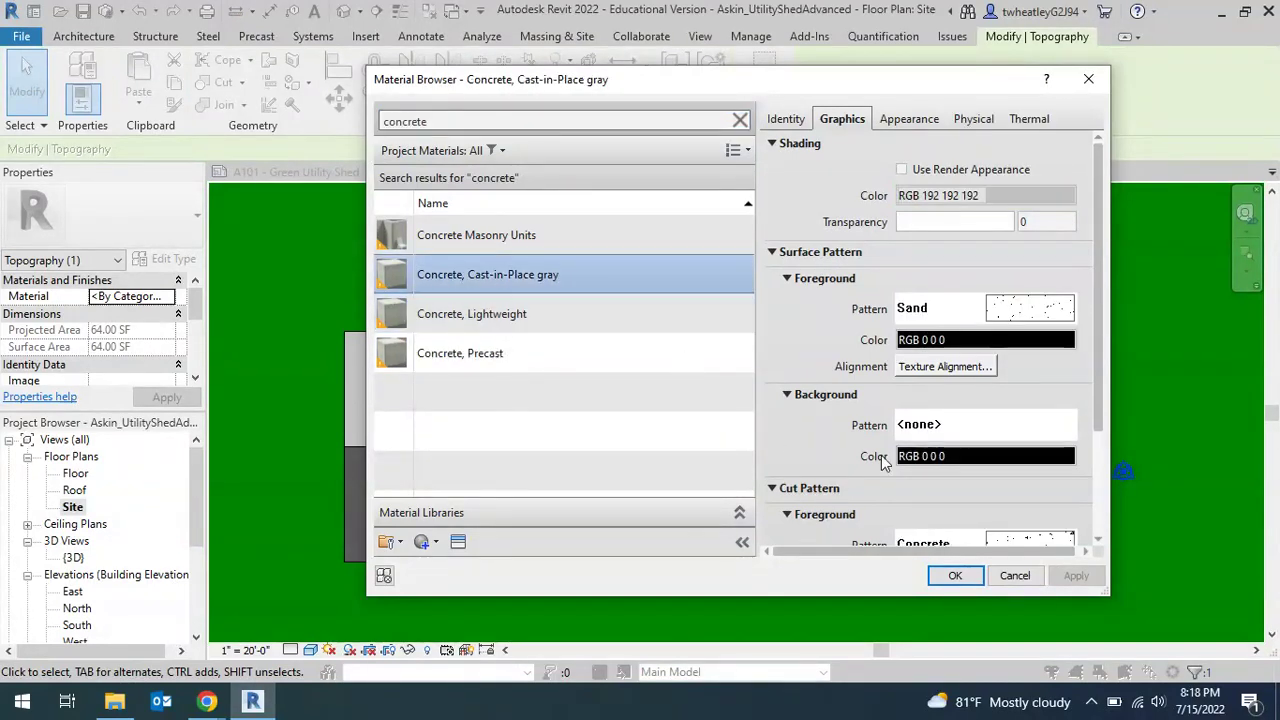
left_click(958, 575)
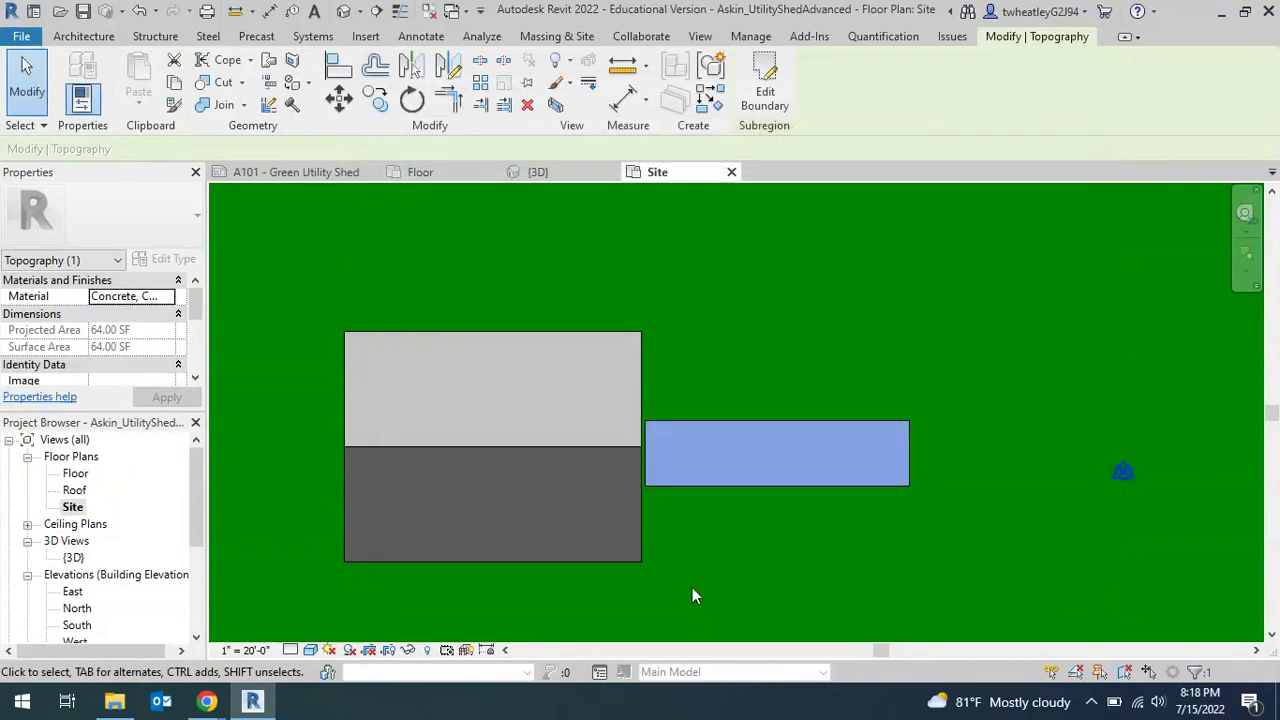
Switch to the {3D} view and zoom in on the shed's door
left_click(1030, 544)
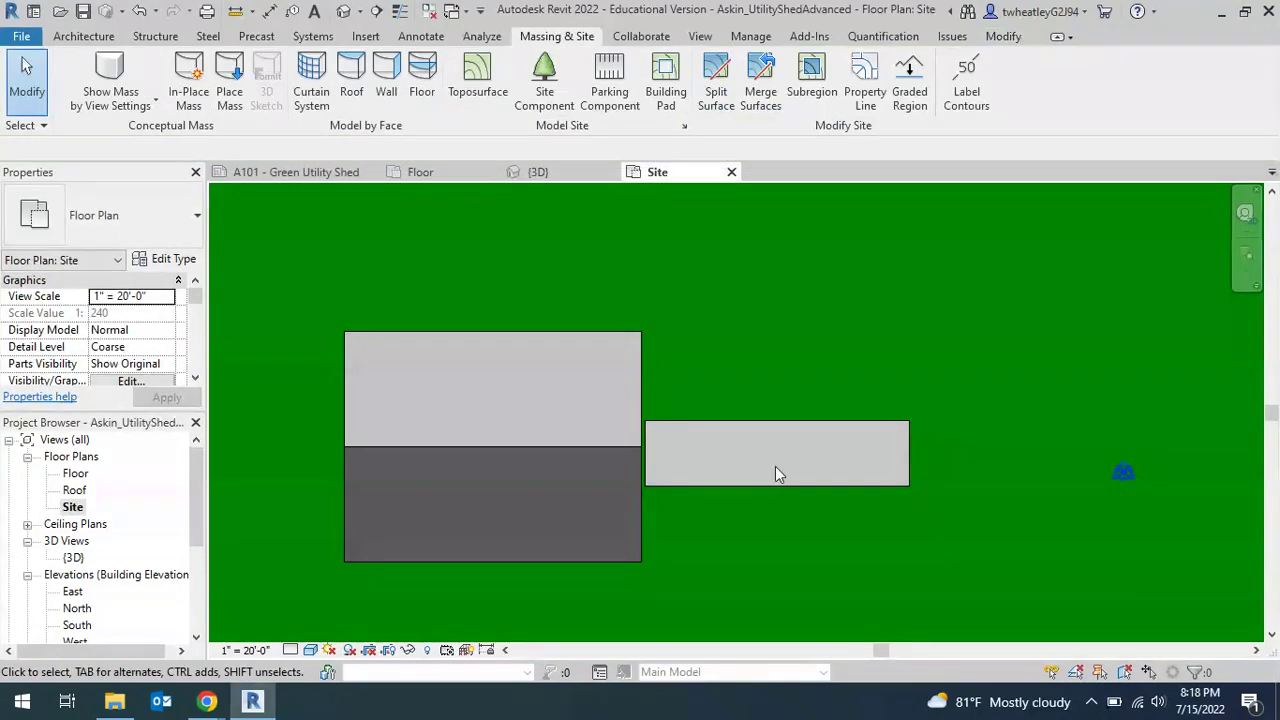
scroll(735, 433, "down", 2)
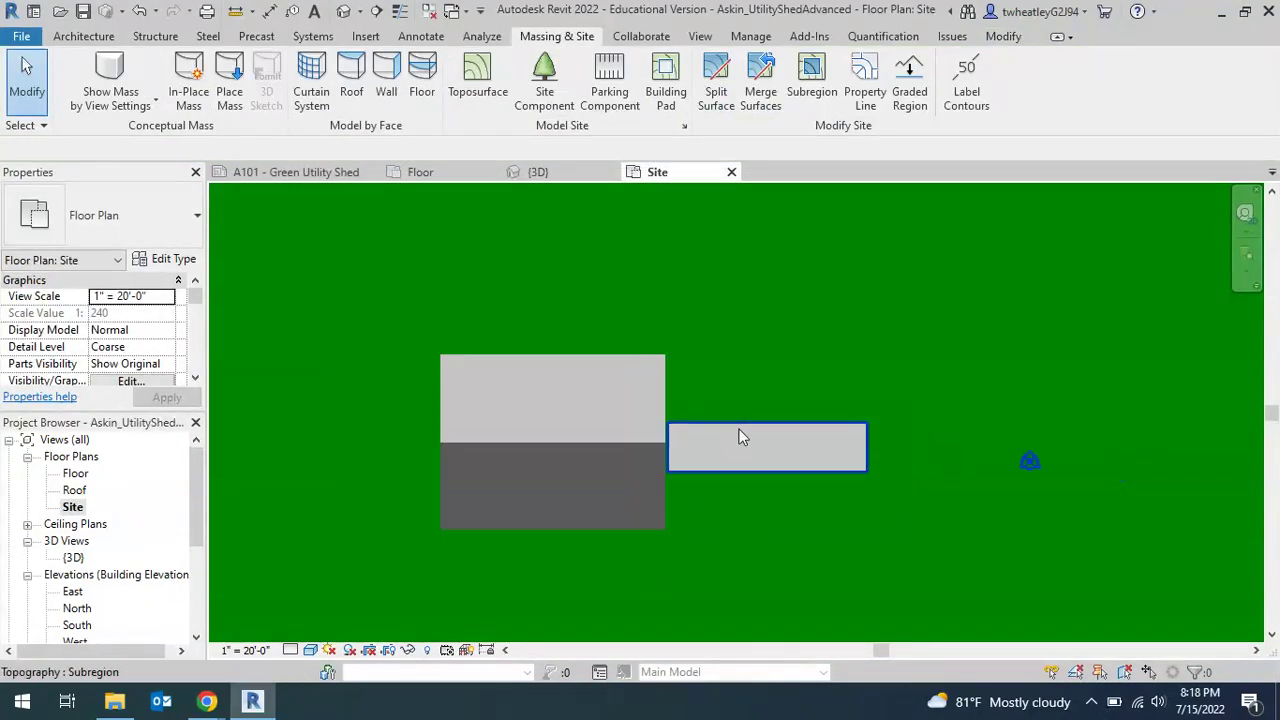
left_click(555, 173)
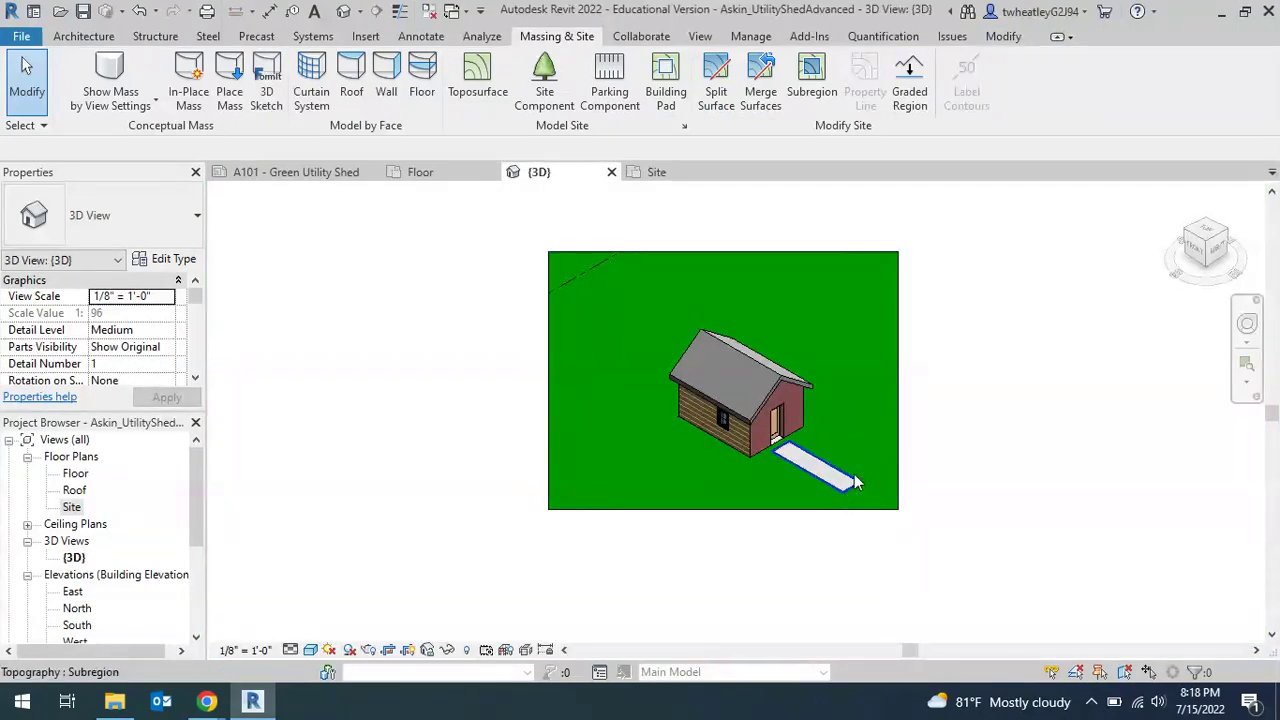
scroll(862, 446, "up", 2)
scroll(669, 477, "up", 5)
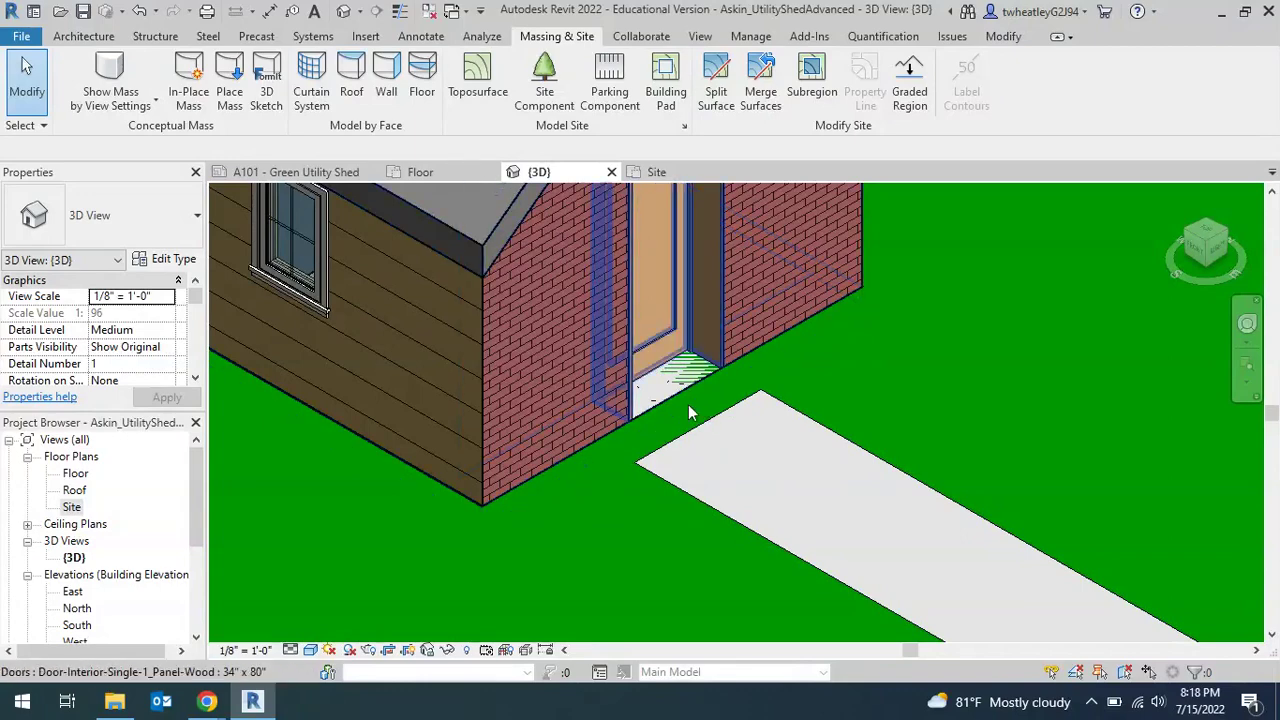
Nudge the concrete walkway with the arrow keys until it meets the door sill
left_click(729, 420)
scroll(793, 520, "down", 1)
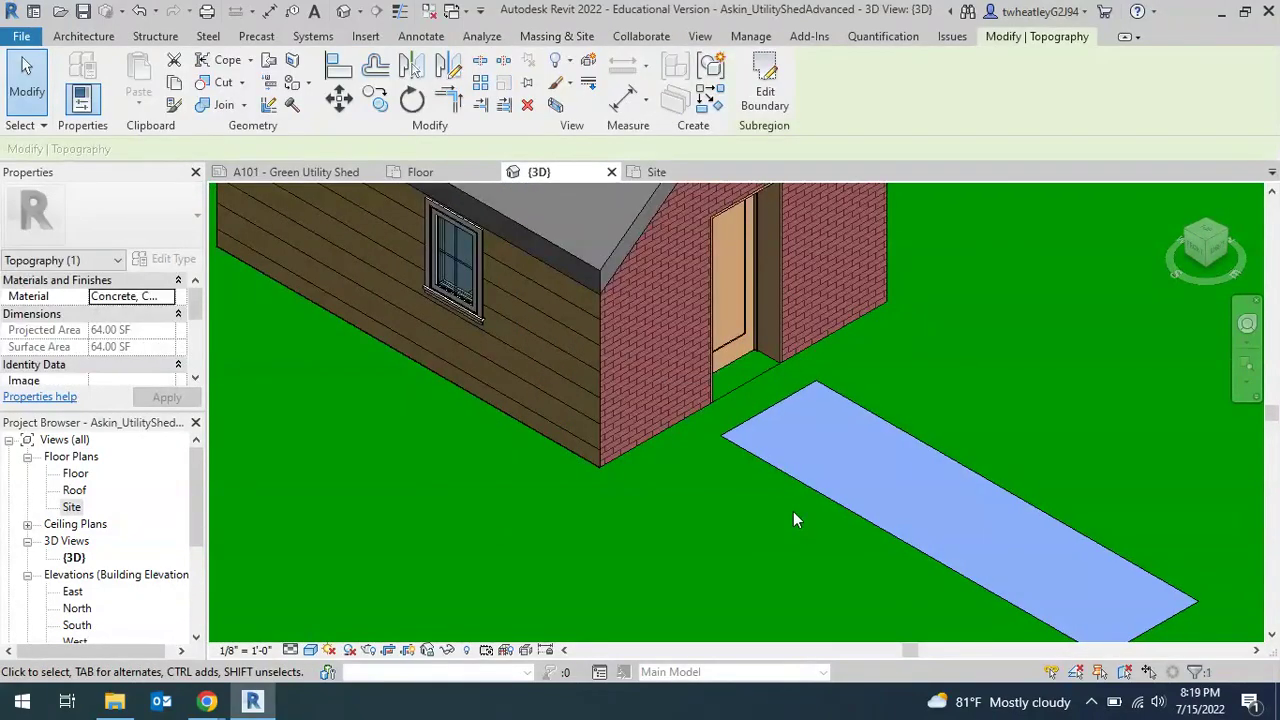
key("Up")
key("Left")
key("Left")
key("Left")
key("Left")
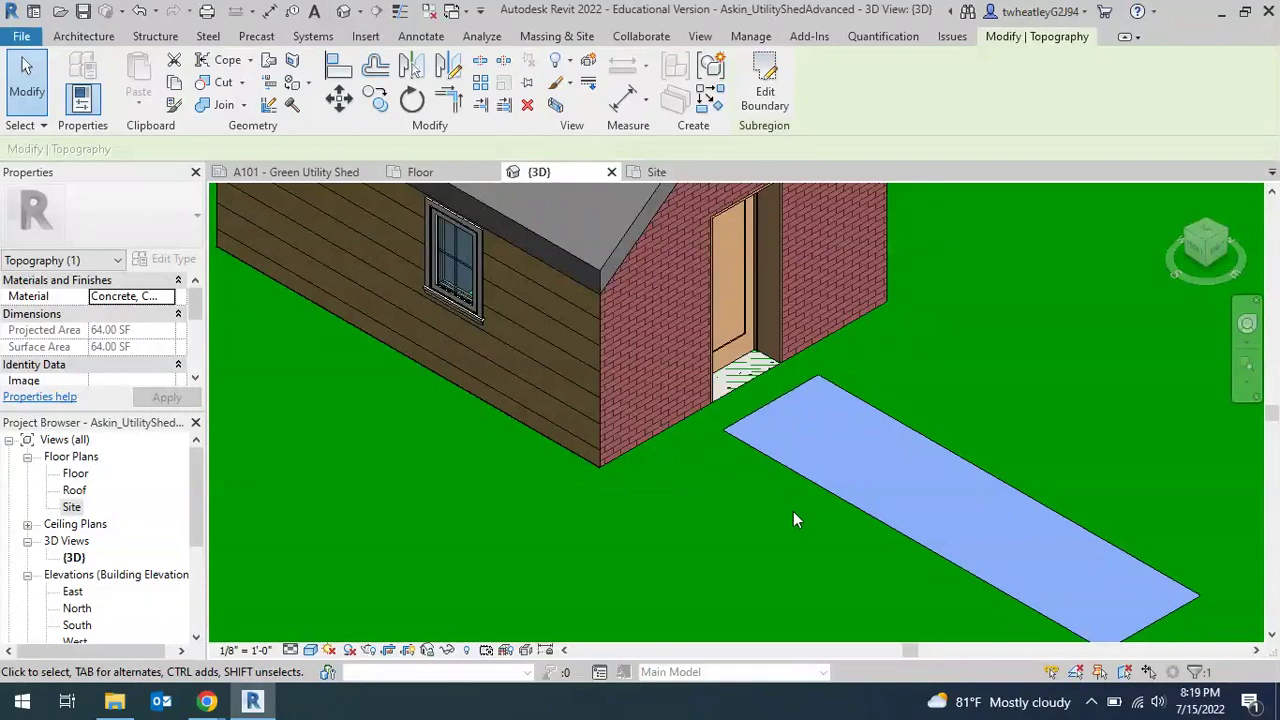
key("Left")
key("Left")
key("Left")
key("Left")
key("Left")
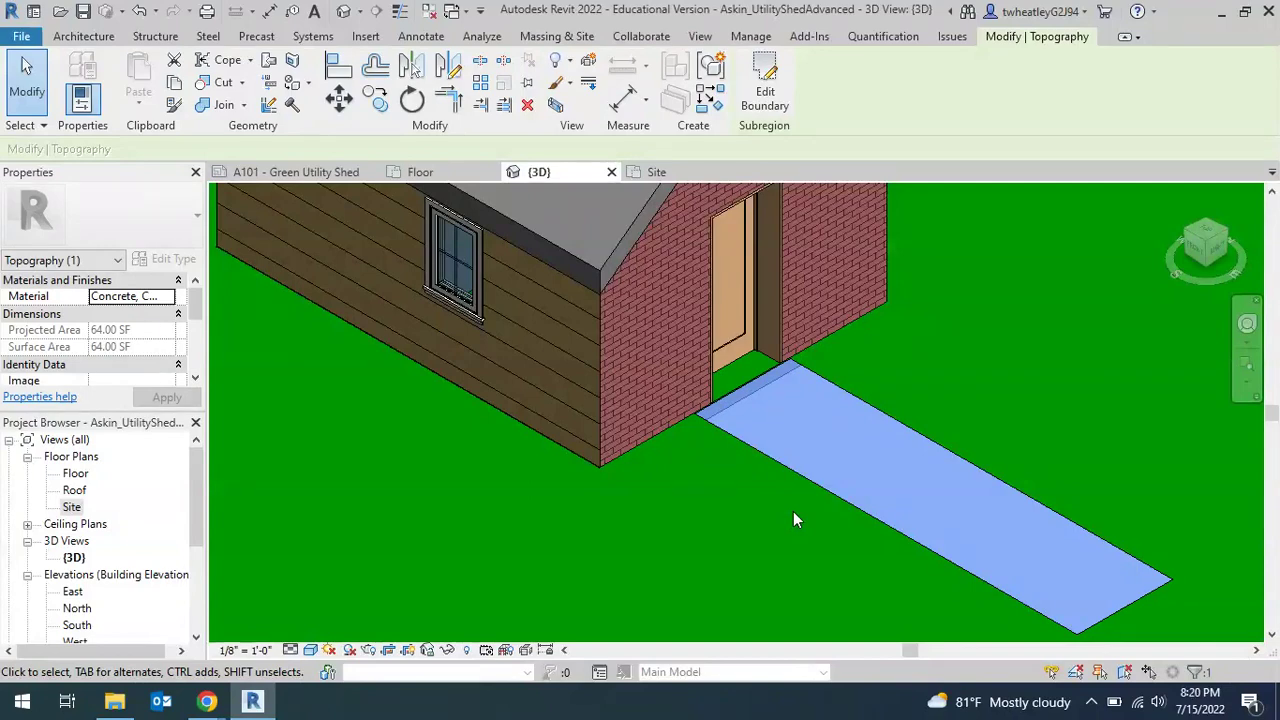
key("Escape")
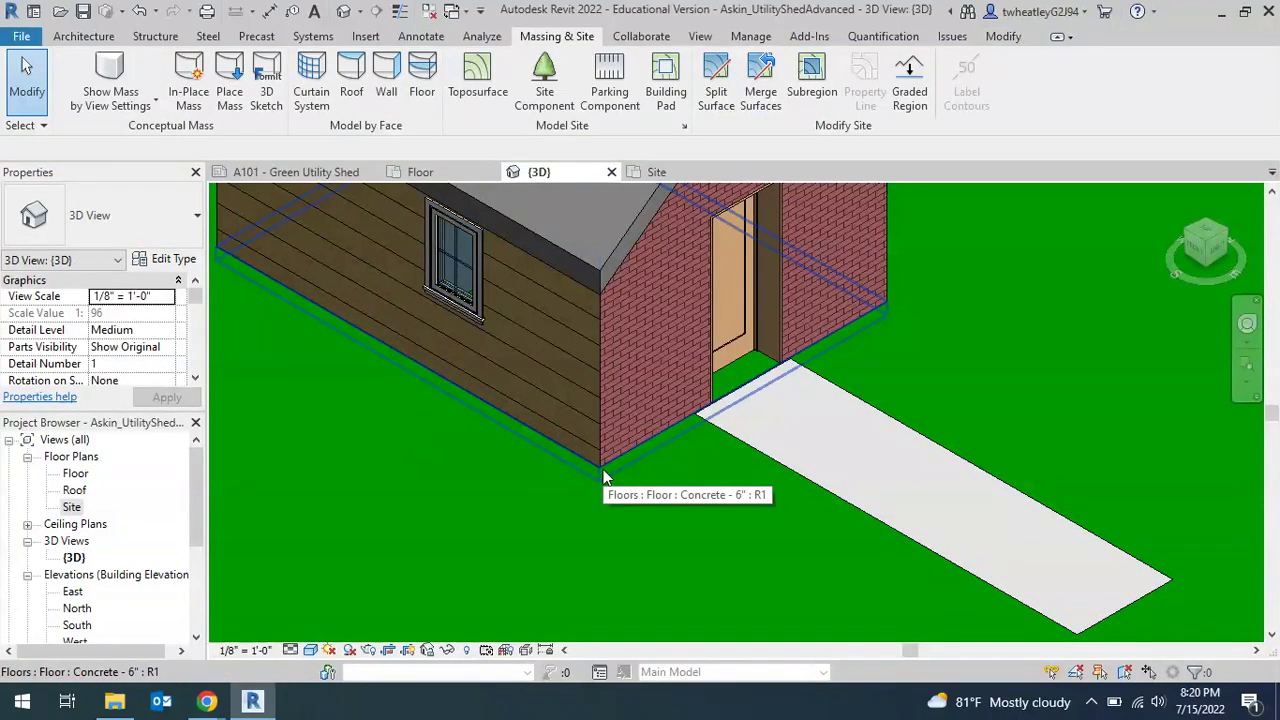
Give the shed's concrete floor a Height Offset From Level of 1" and apply it
left_click(603, 470)
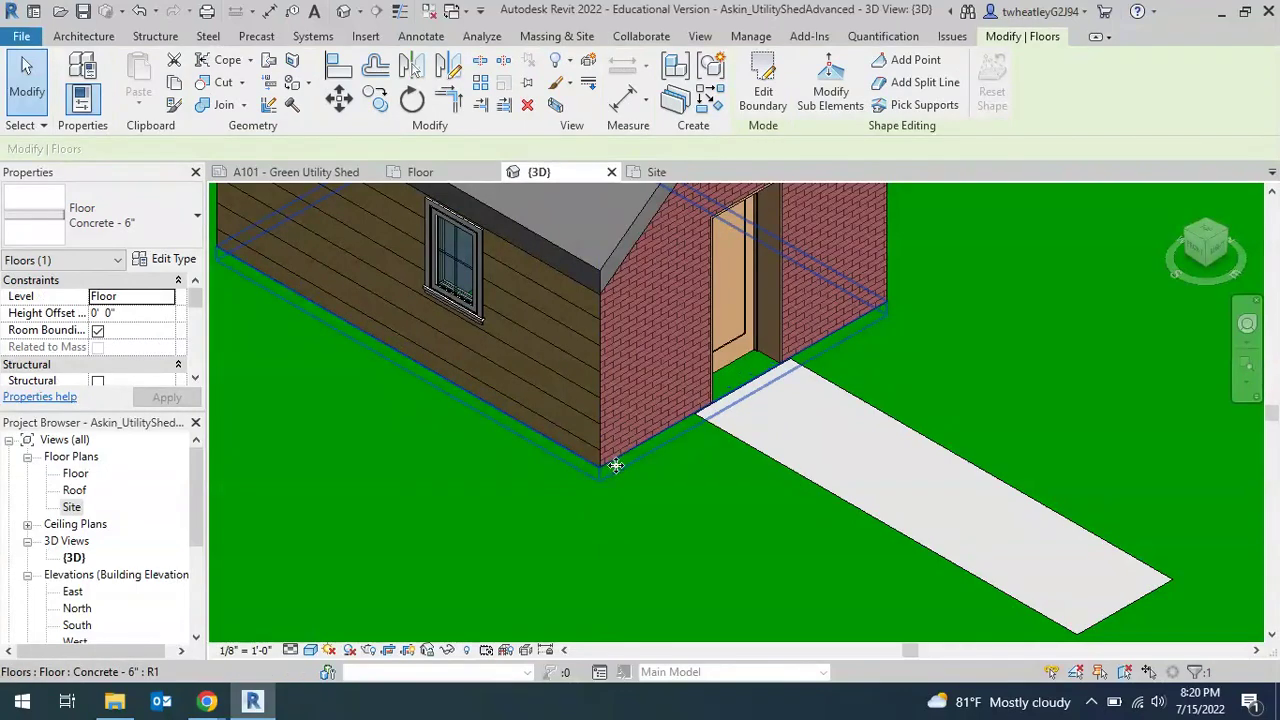
left_click(110, 316)
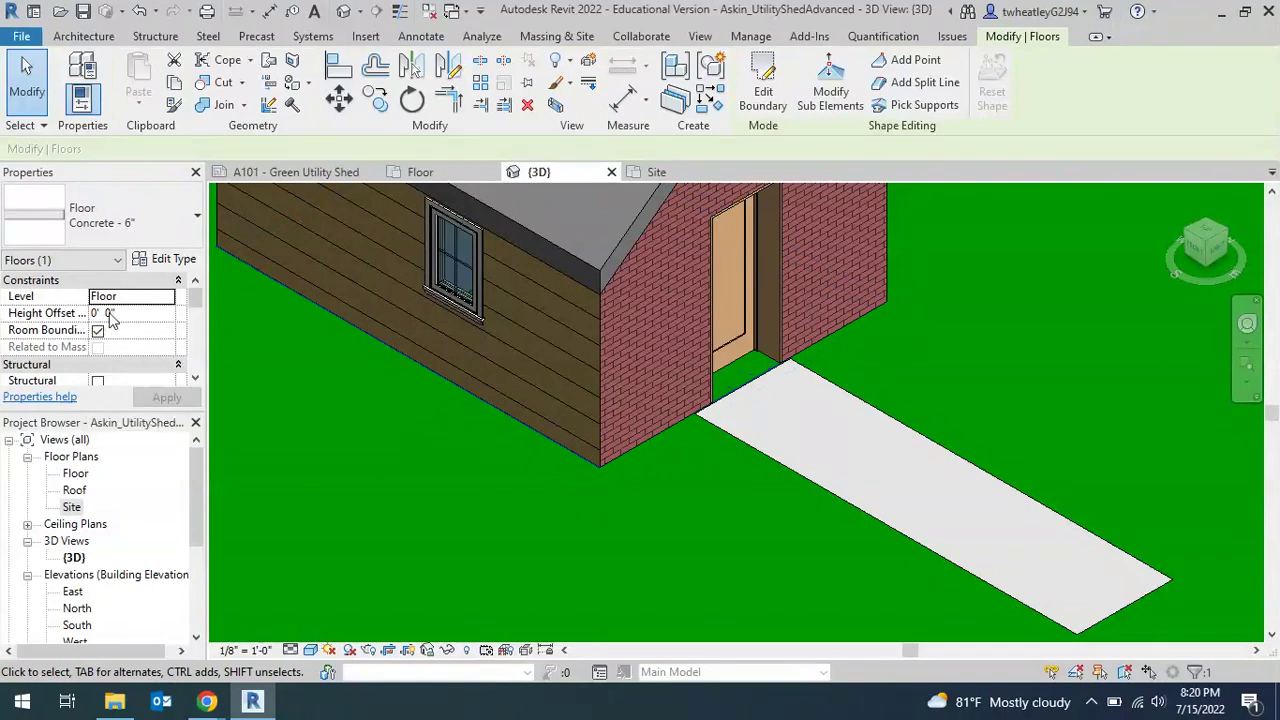
left_click(110, 316)
key("BackSpace")
type("1")
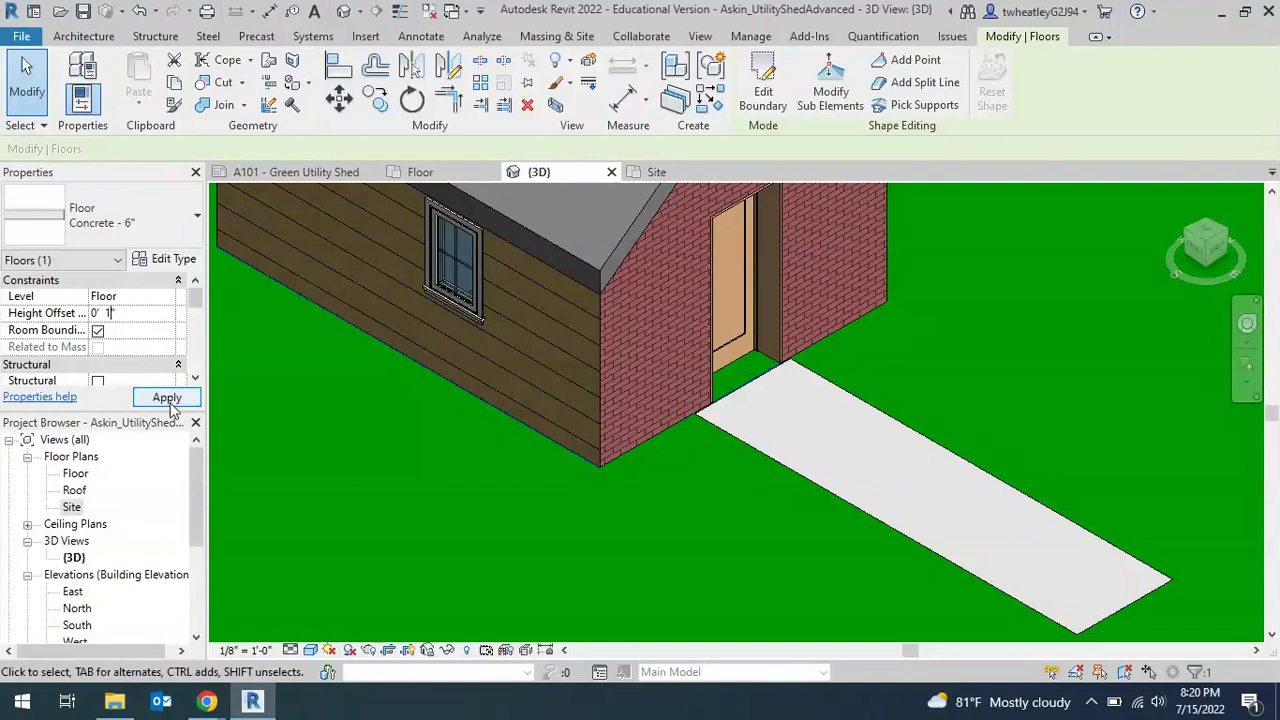
left_click(167, 397)
key("Escape")
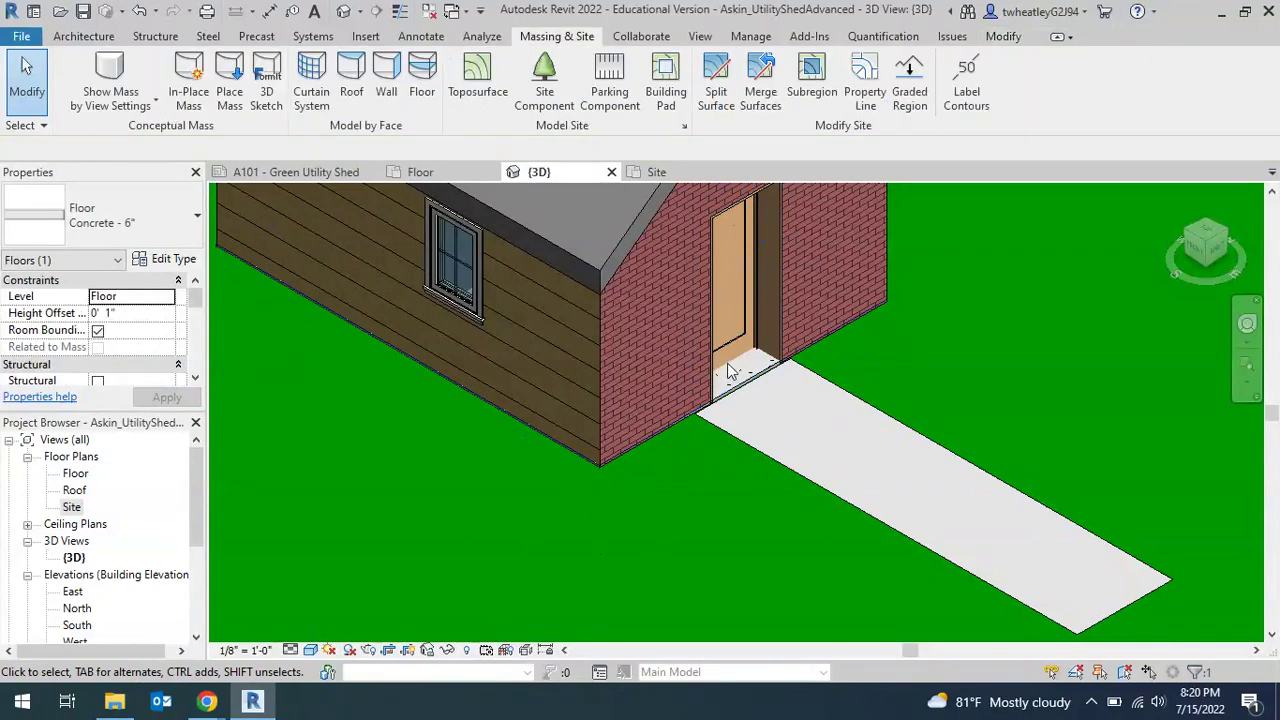
Inspect the walkway subregion, then zoom out to show the whole shed
scroll(748, 372, "up", 5)
scroll(700, 450, "down", 4)
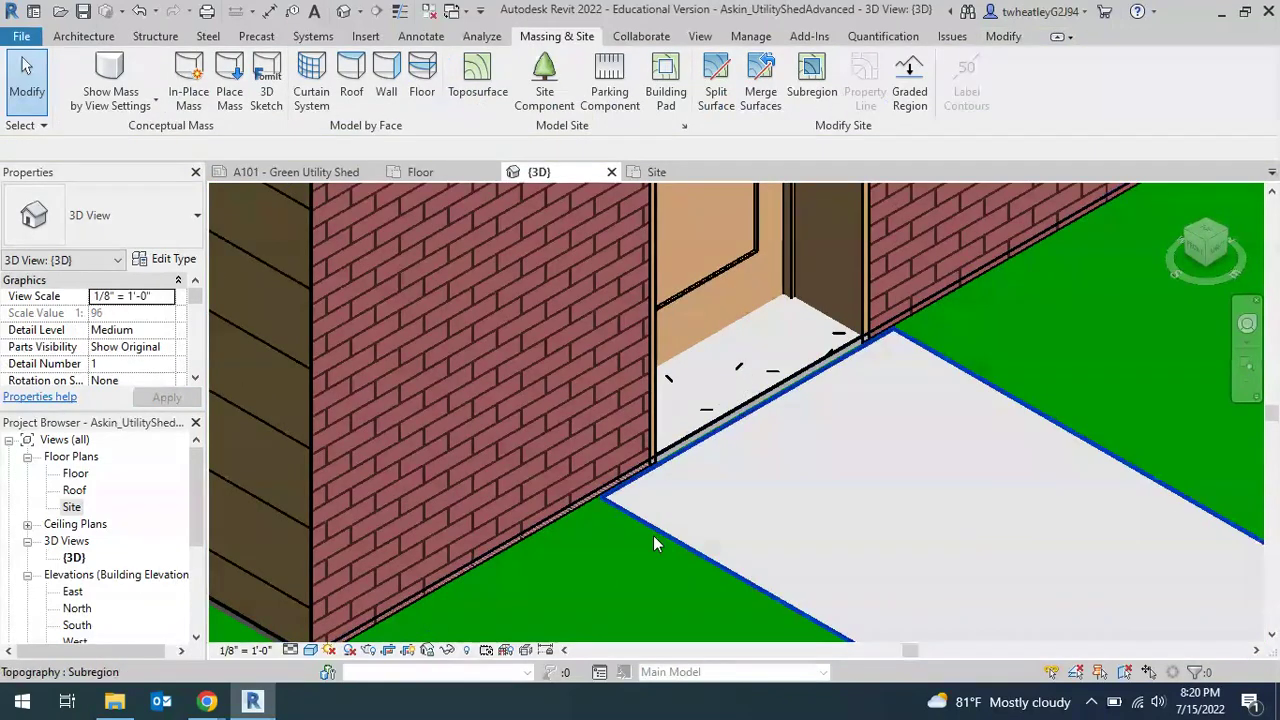
left_click(653, 533)
scroll(655, 527, "down", 2)
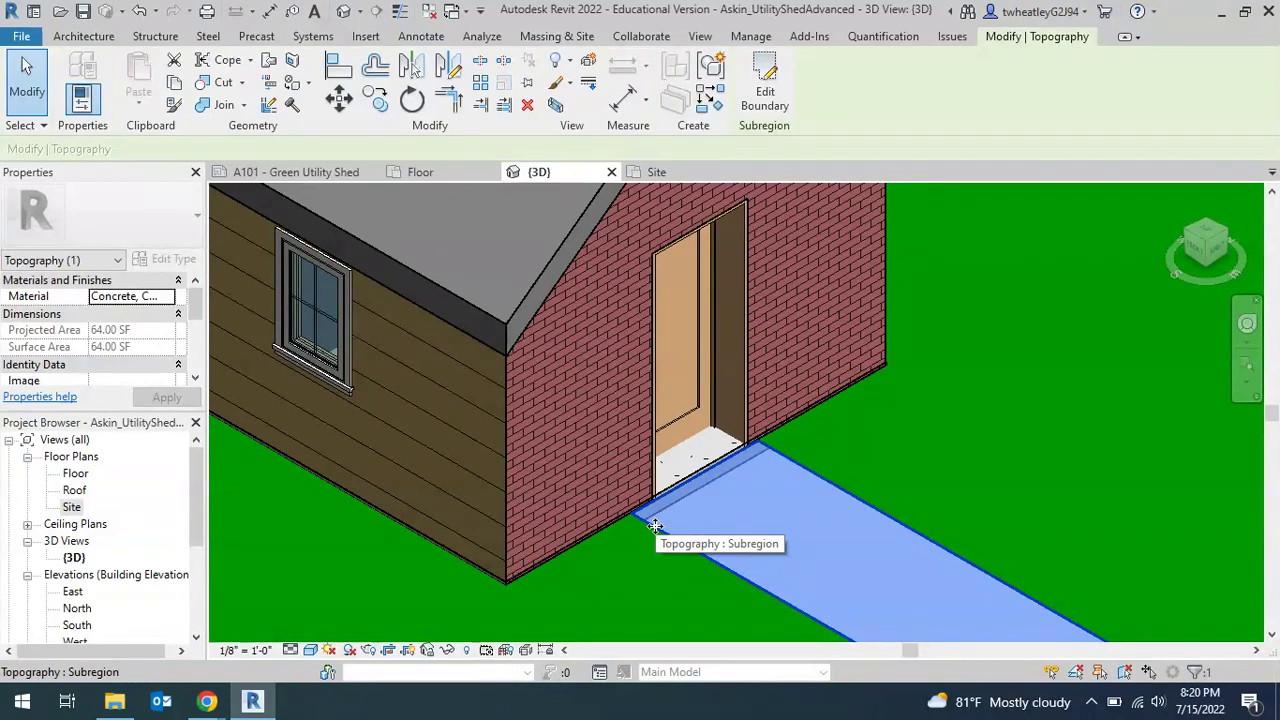
key("Escape")
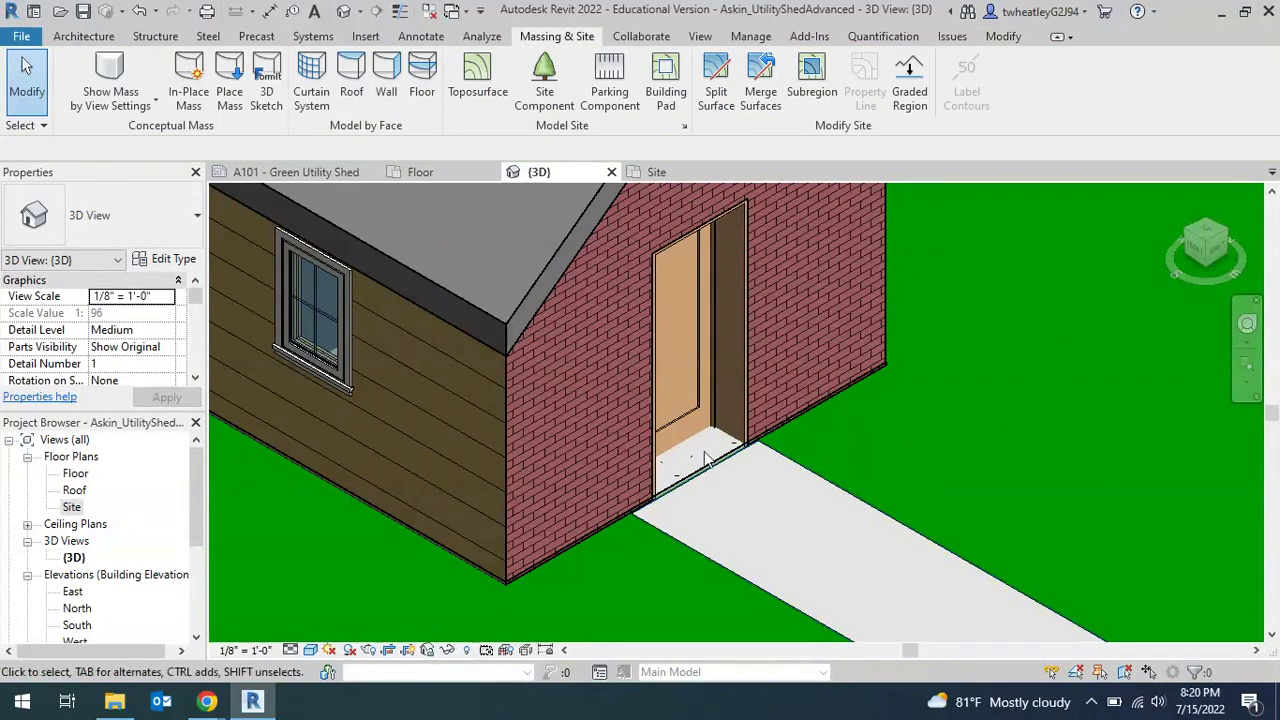
scroll(1000, 470, "down", 4)
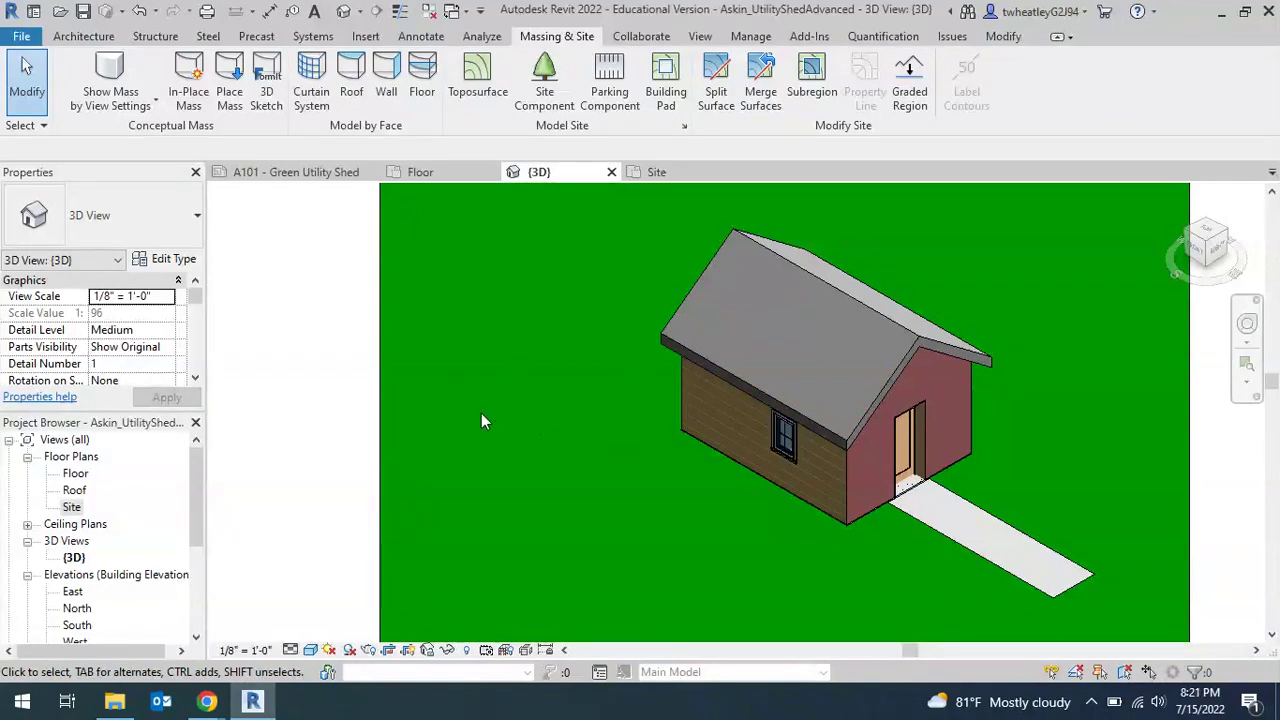
Place two RPC American Beech - 20' trees, one left of the shed and one behind it
left_click(537, 100)
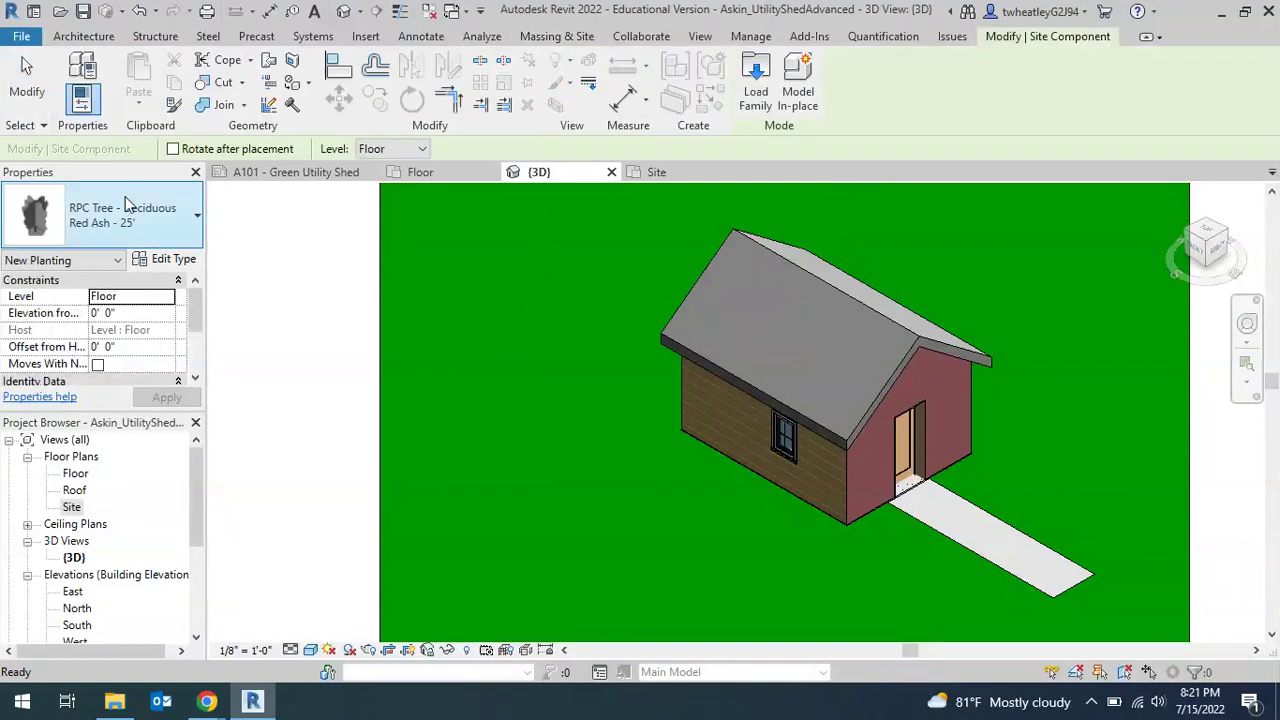
left_click(125, 210)
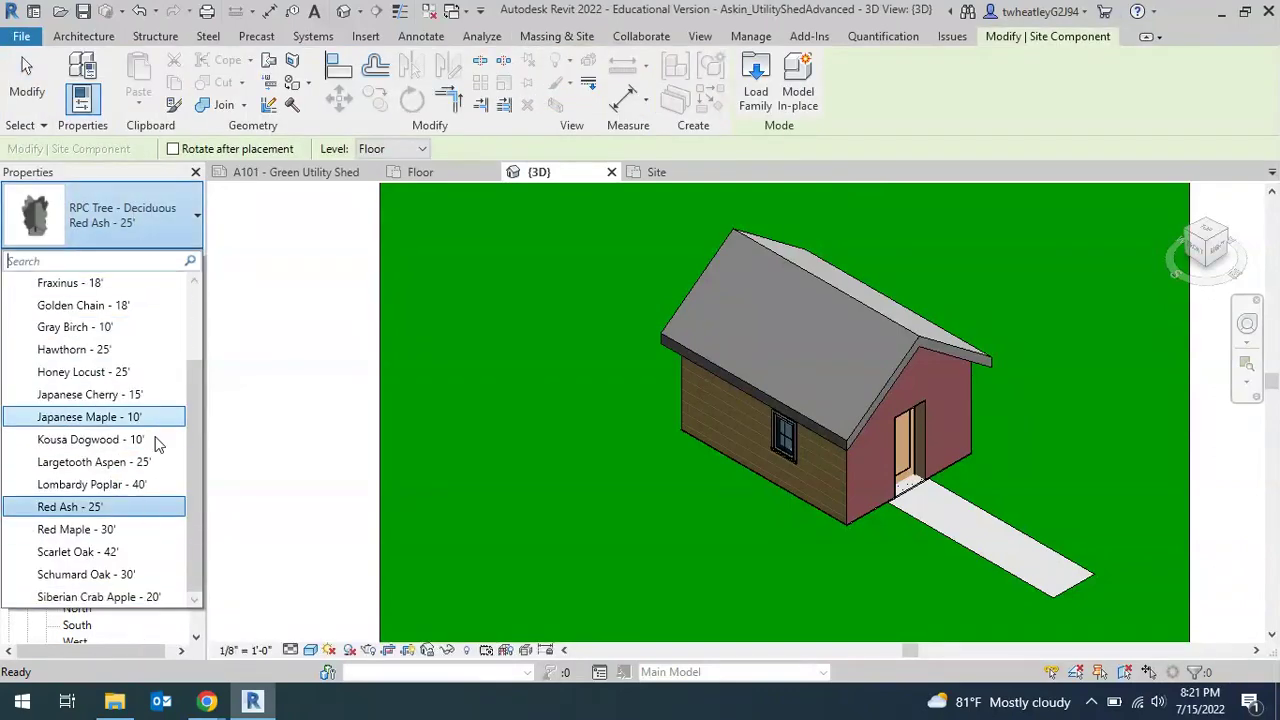
scroll(160, 470, "up", 2)
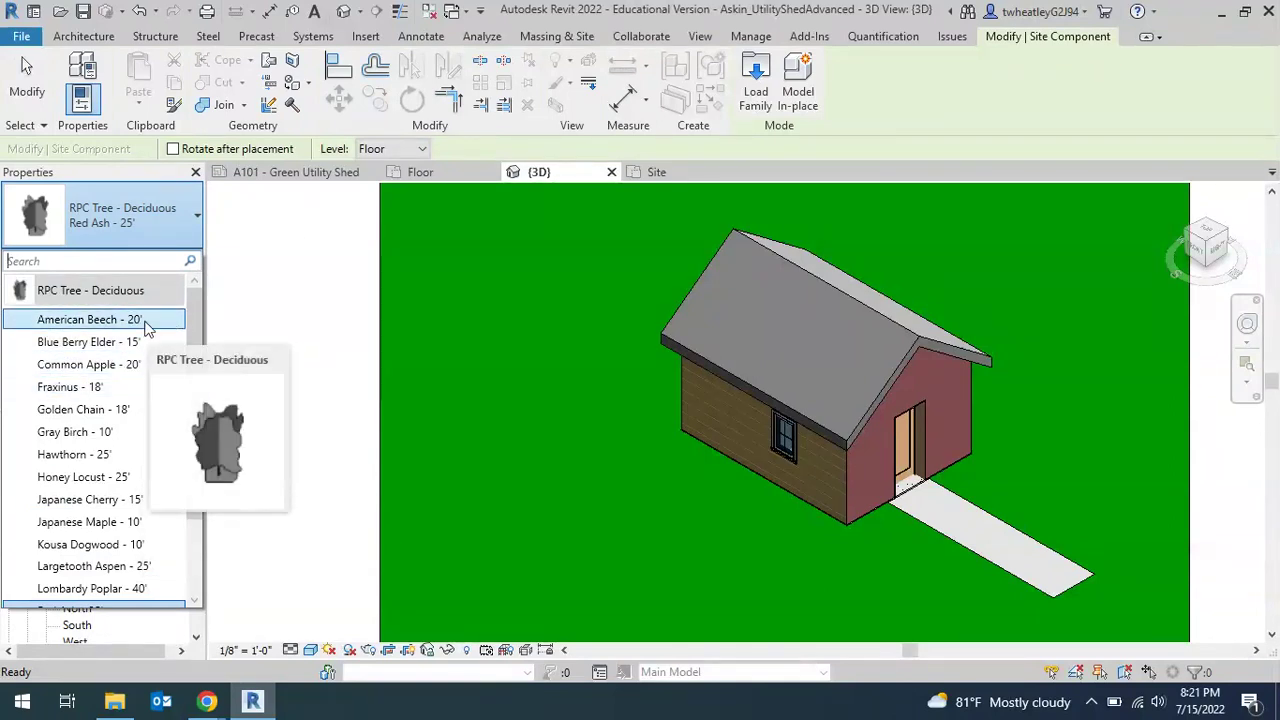
left_click(90, 319)
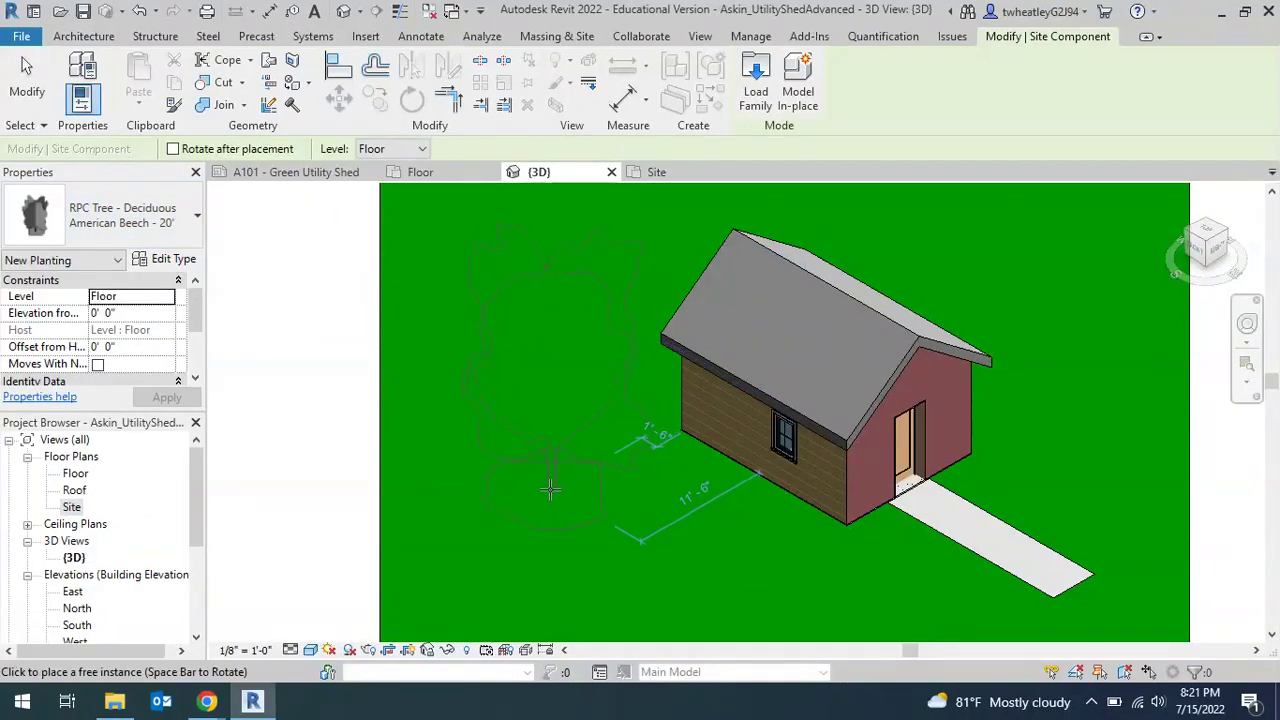
left_click(551, 496)
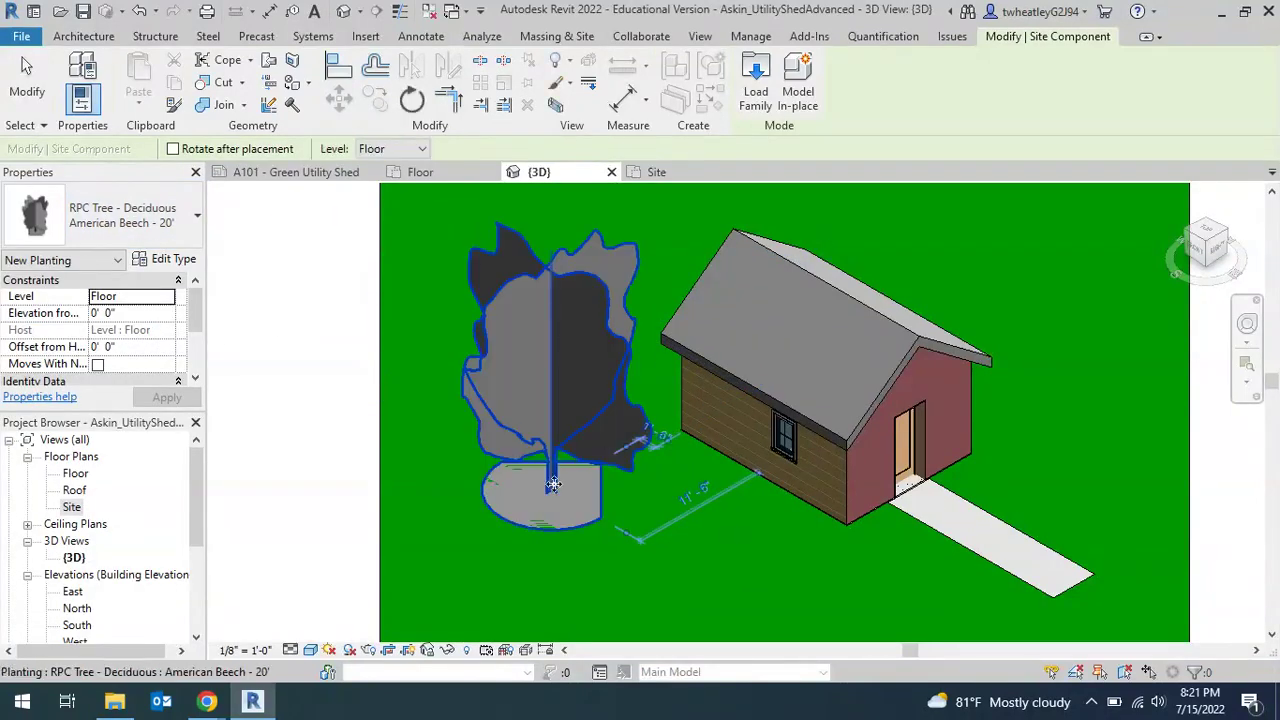
left_click(934, 259)
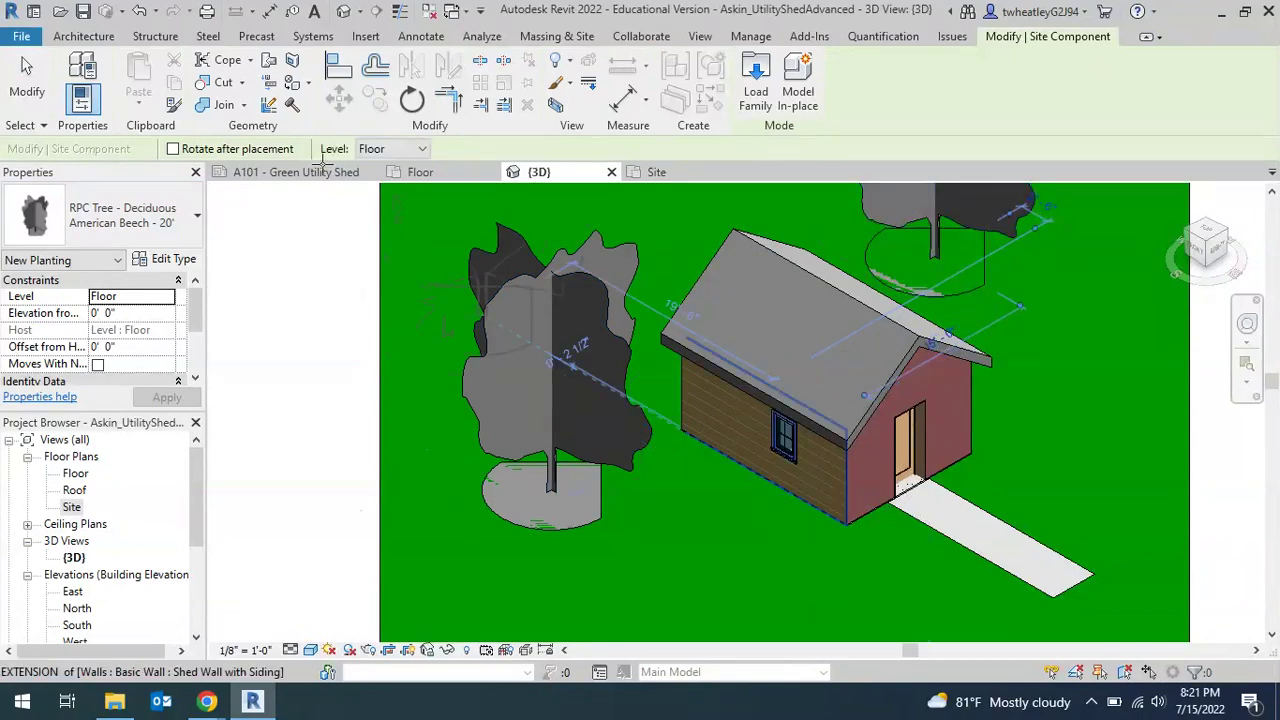
key("Escape")
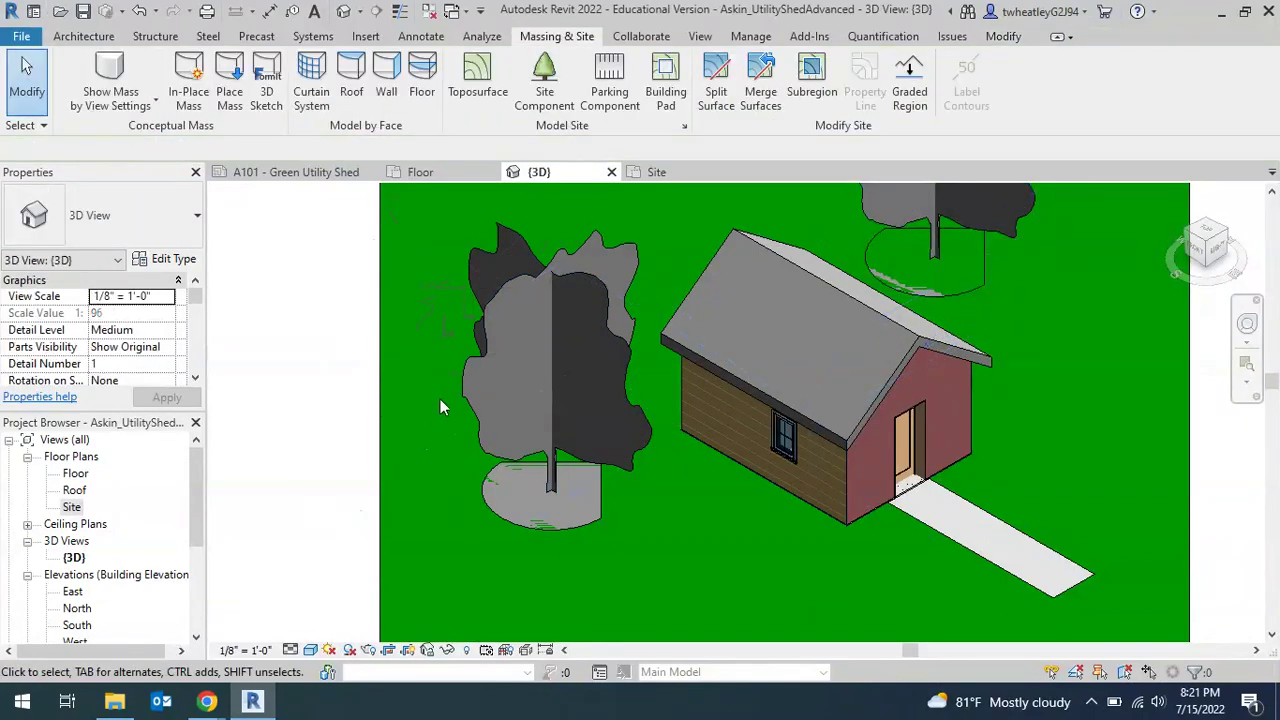
scroll(700, 325, "down", 3)
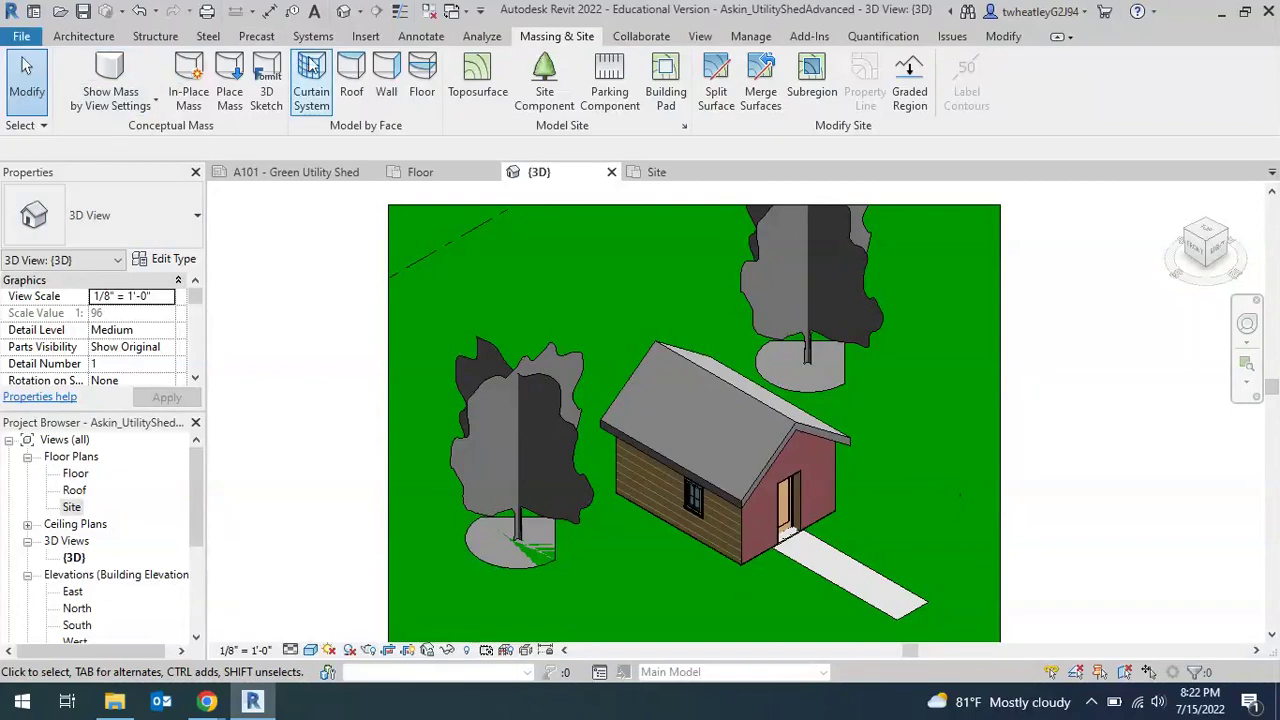
Start another site component and browse its type list without choosing a type
left_click(546, 100)
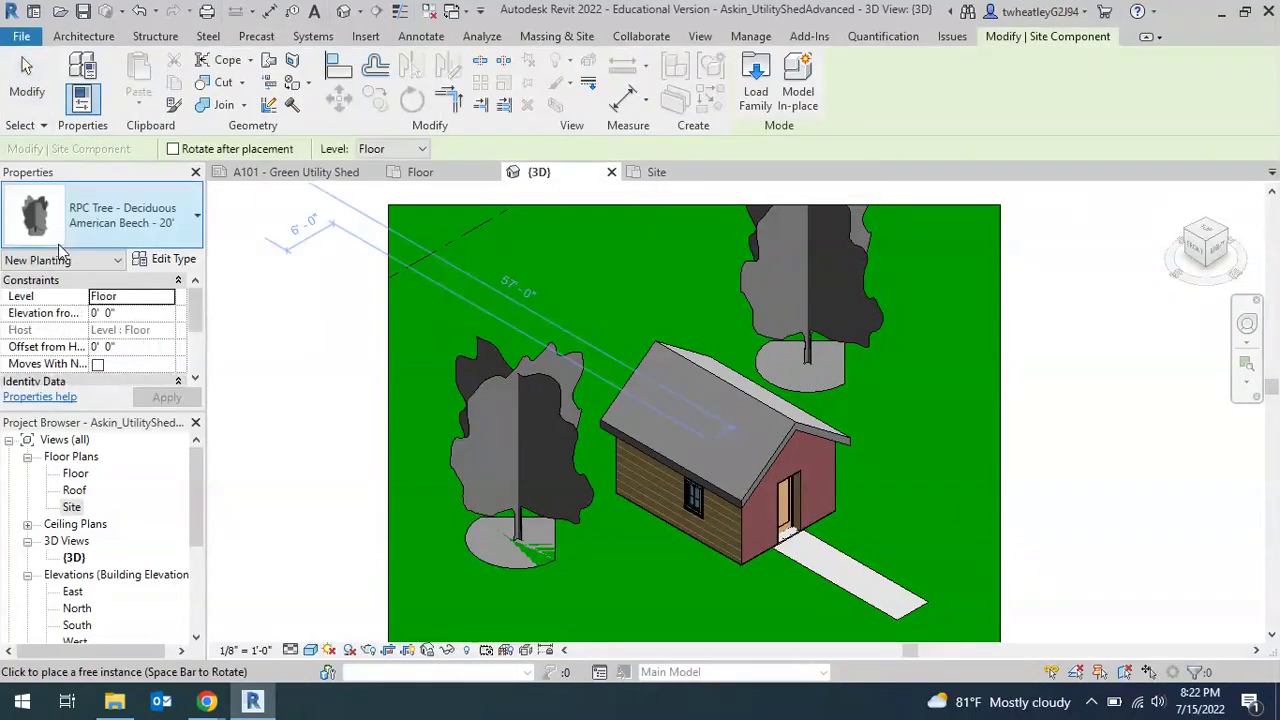
left_click(140, 216)
scroll(155, 425, "down", 3)
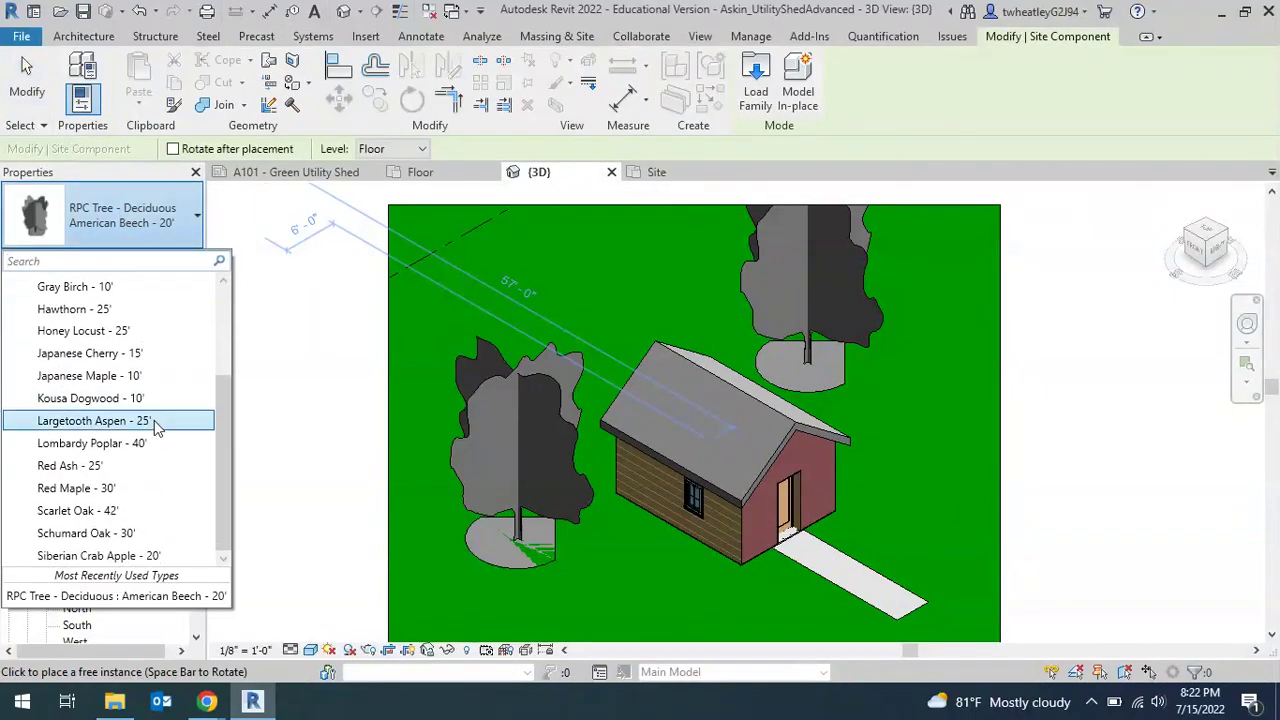
scroll(155, 428, "up", 3)
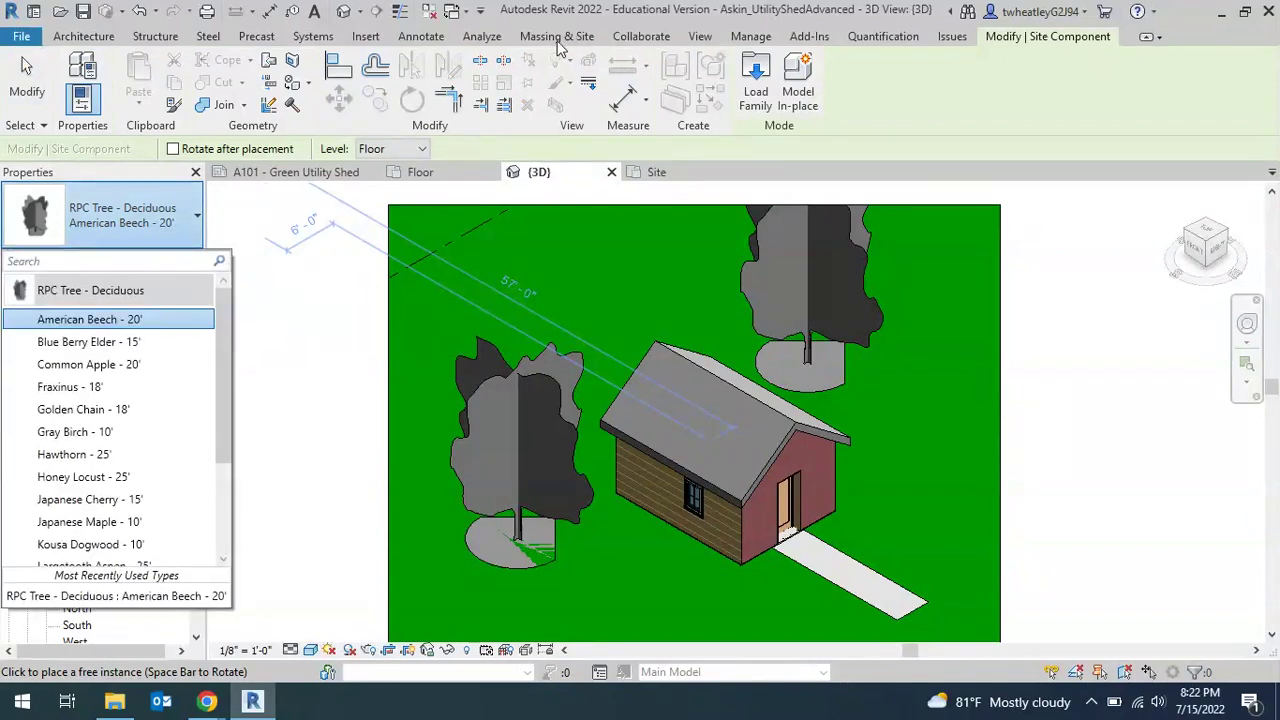
left_click(369, 38)
Open the Autodesk online family library and filter all results to Site families
left_click(369, 38)
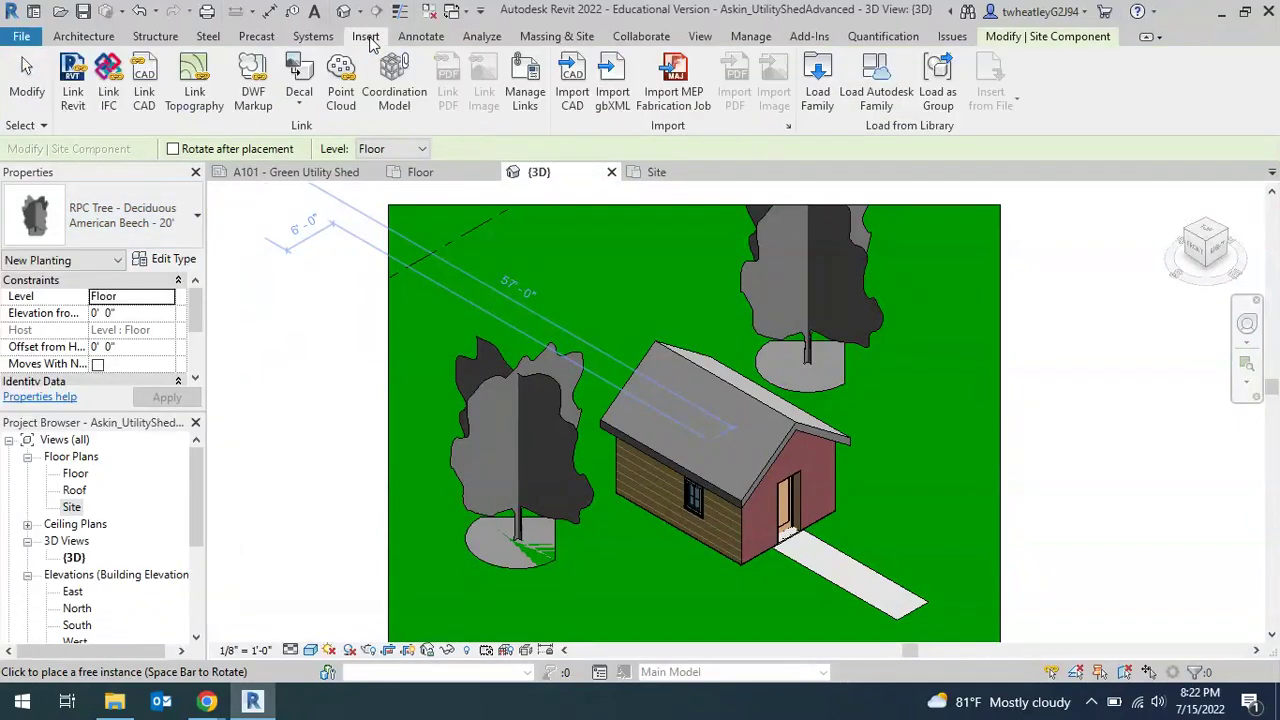
left_click(896, 108)
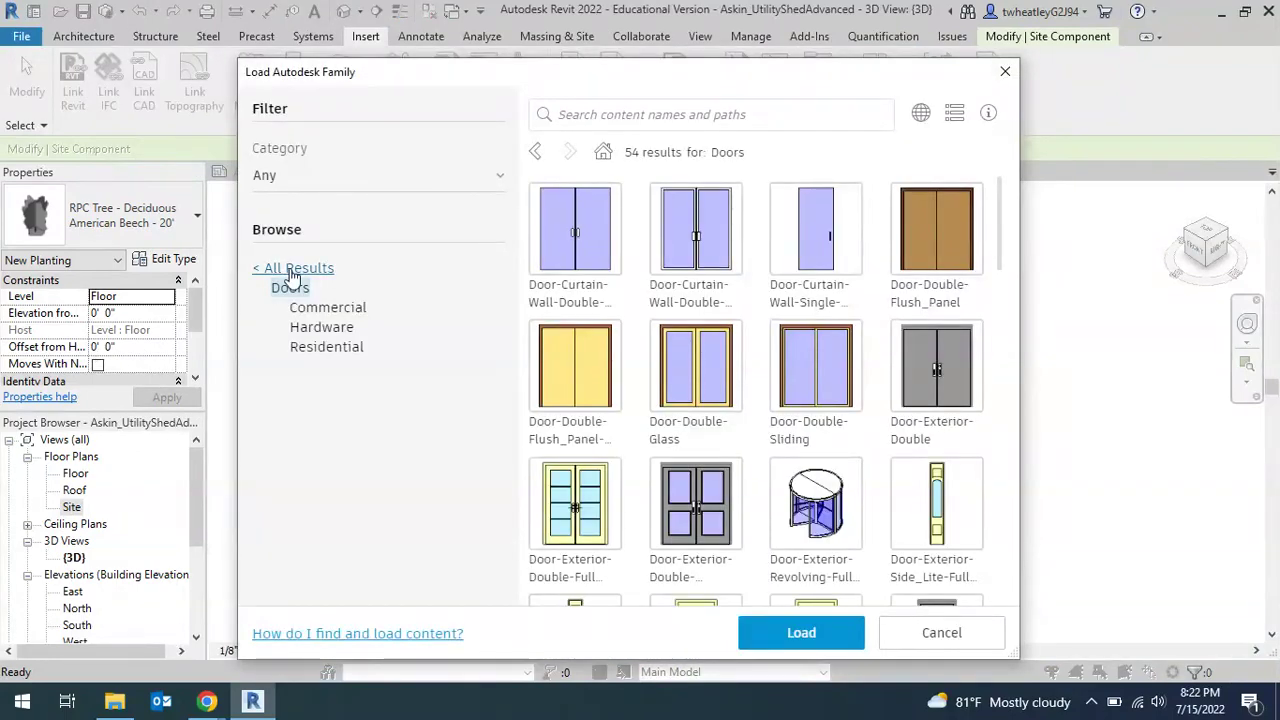
left_click(290, 268)
scroll(320, 410, "down", 3)
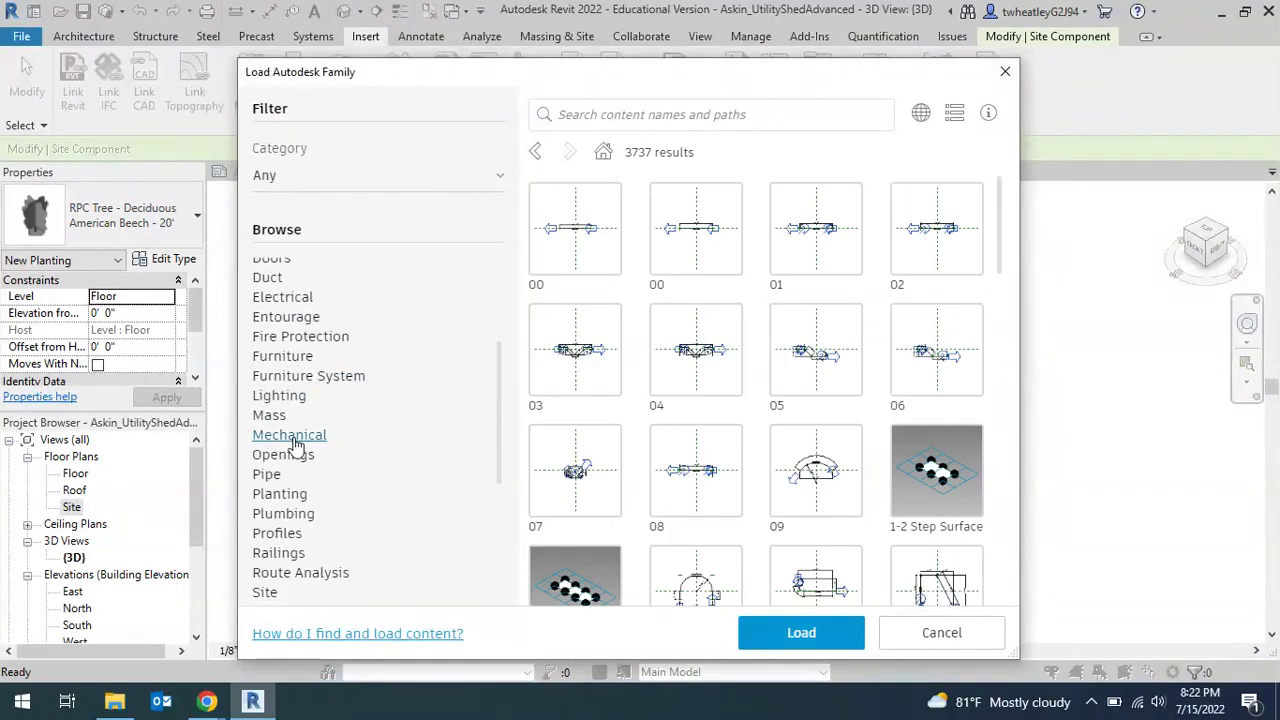
scroll(293, 410, "down", 1)
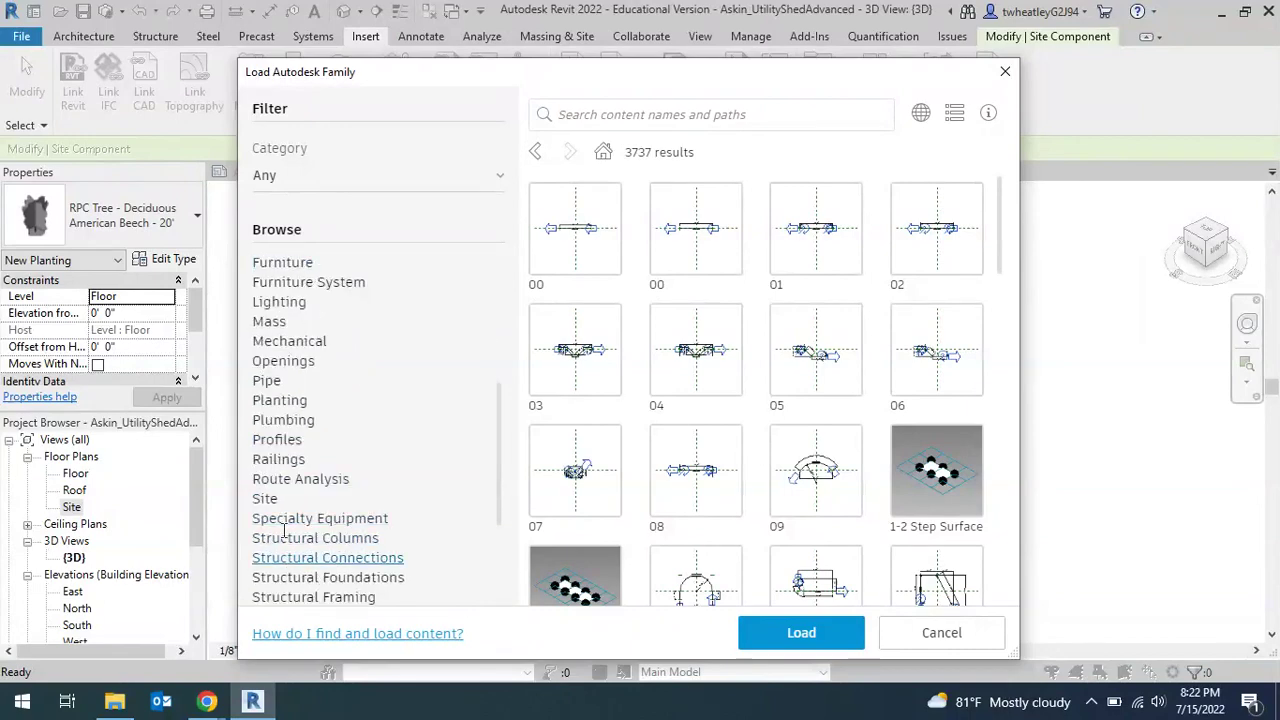
left_click(264, 500)
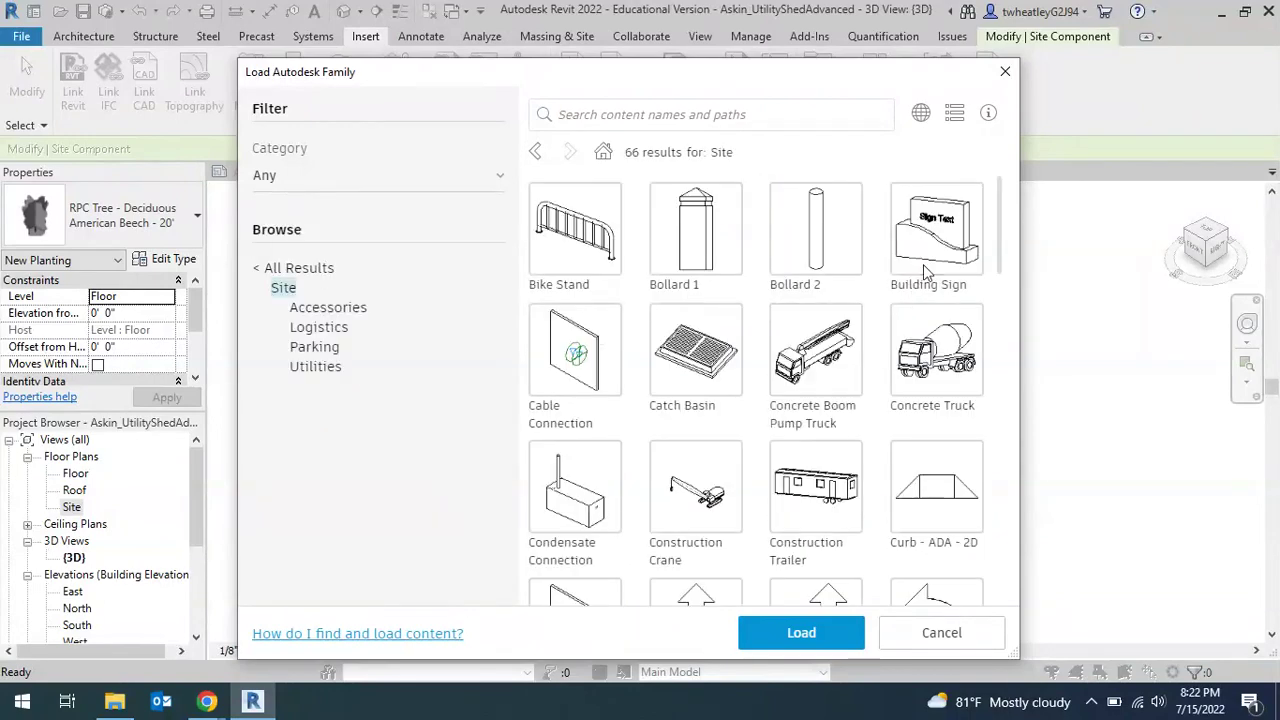
Search the Site families for 'bench' and load the Park Bench family
scroll(785, 415, "down", 10)
scroll(930, 318, "down", 1)
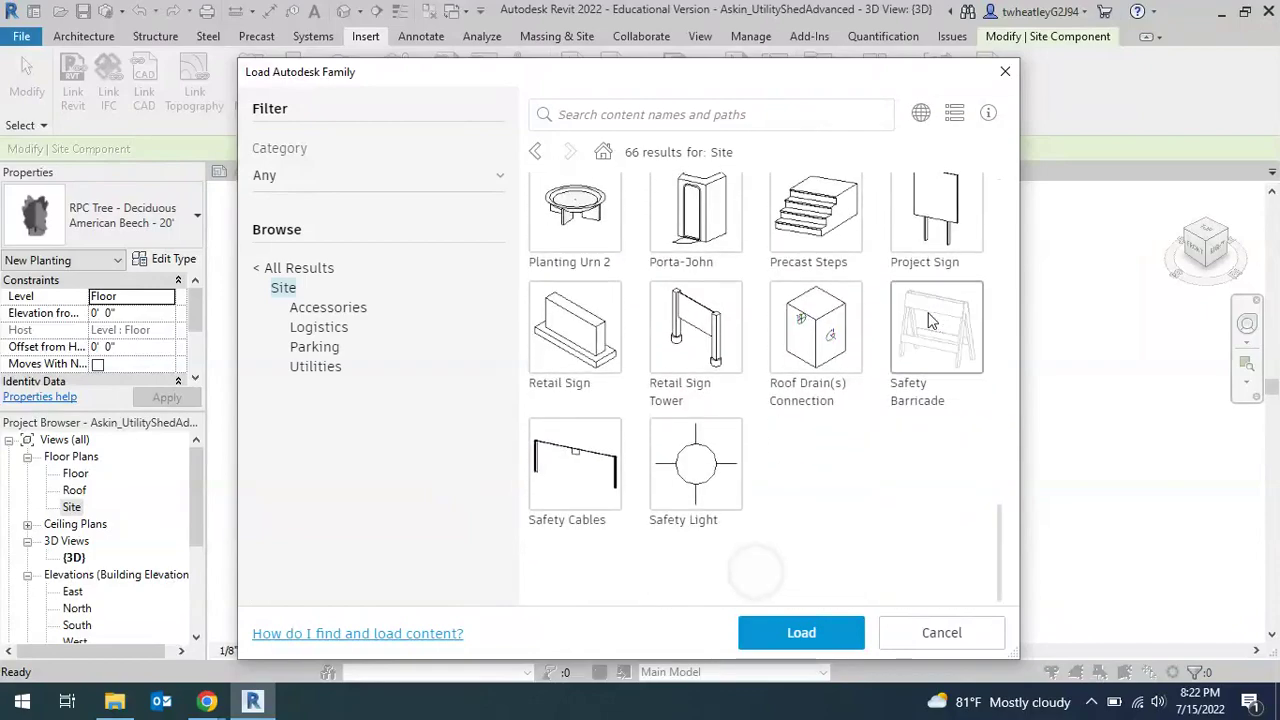
scroll(925, 340, "up", 5)
scroll(913, 366, "down", 4)
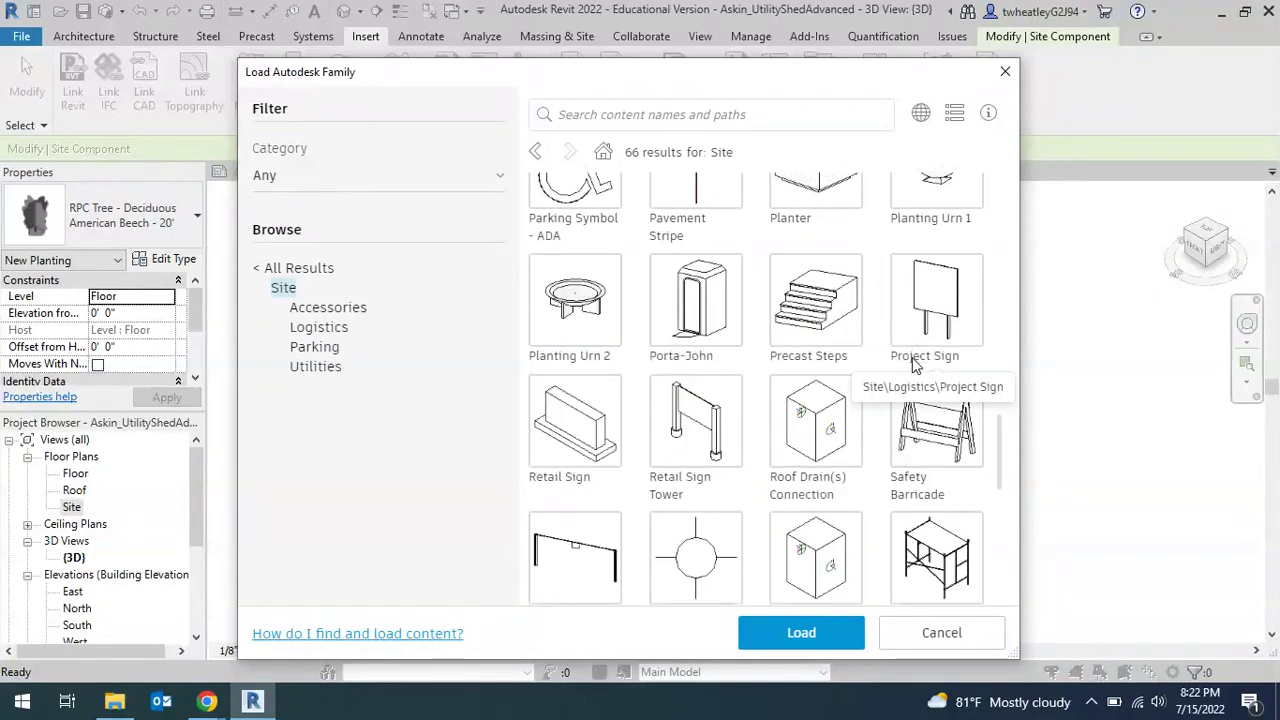
scroll(913, 366, "down", 2)
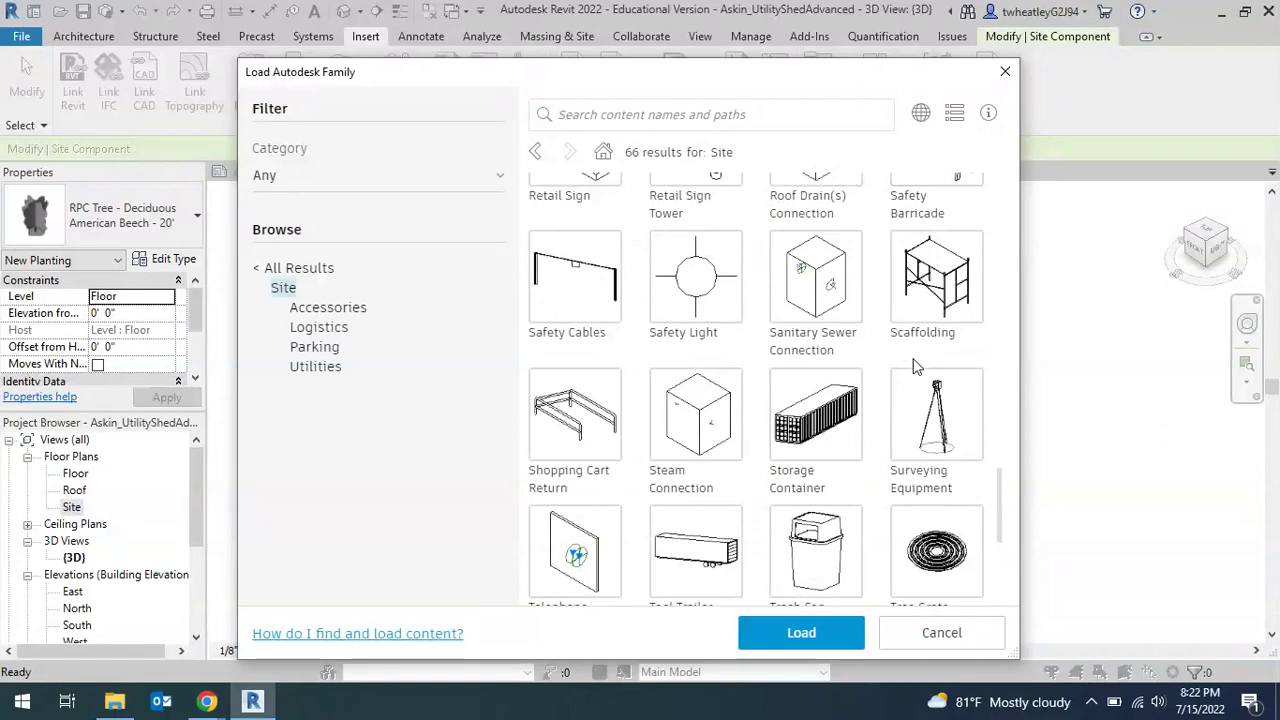
scroll(913, 366, "up", 8)
scroll(921, 365, "up", 1)
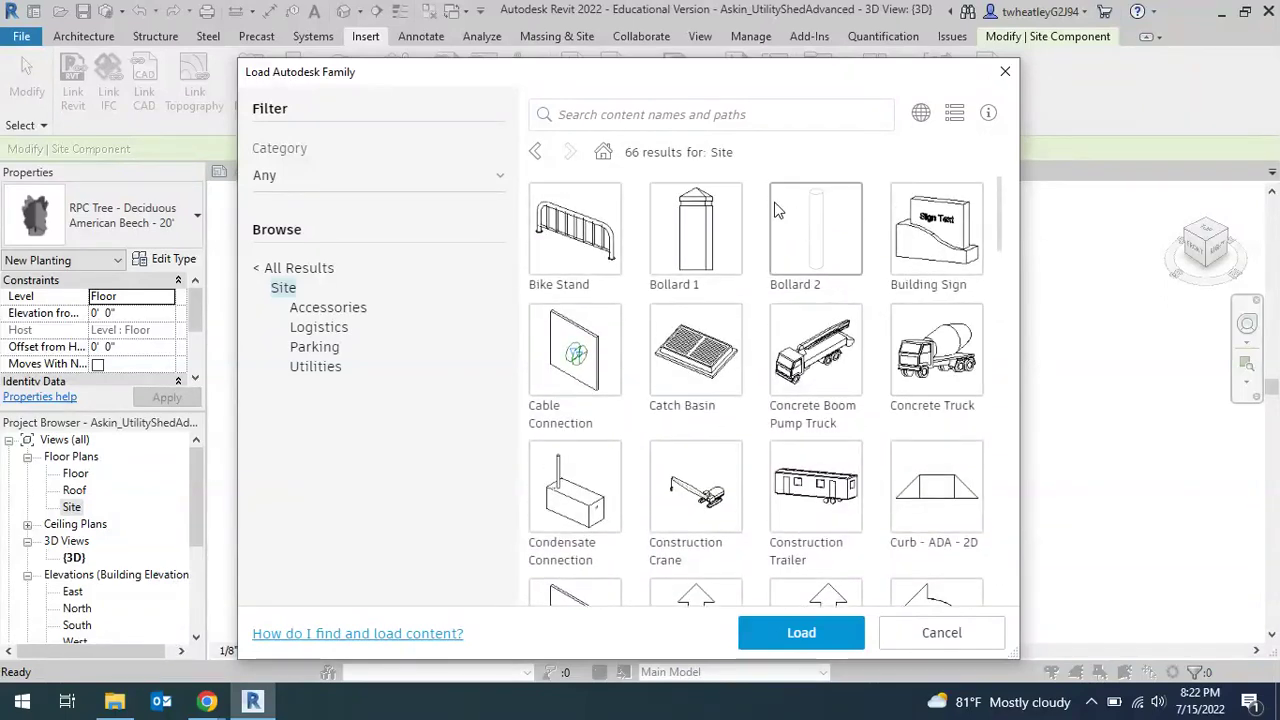
left_click(701, 114)
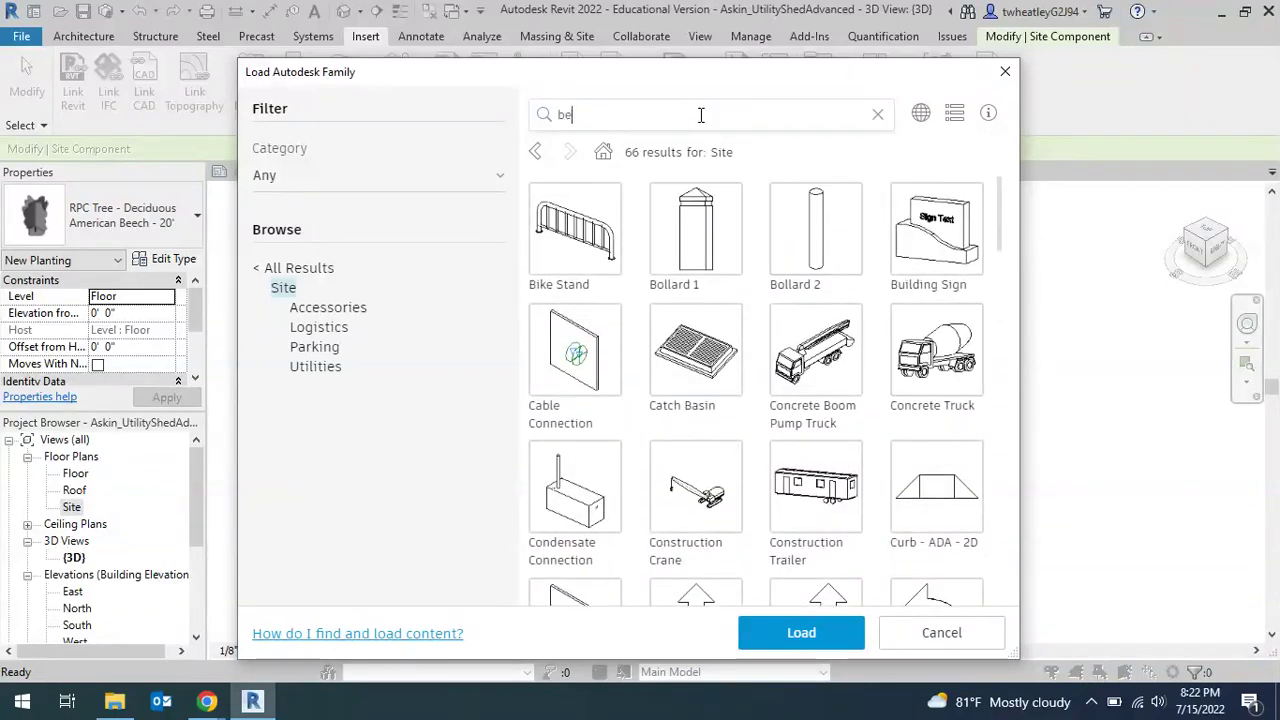
key("Return")
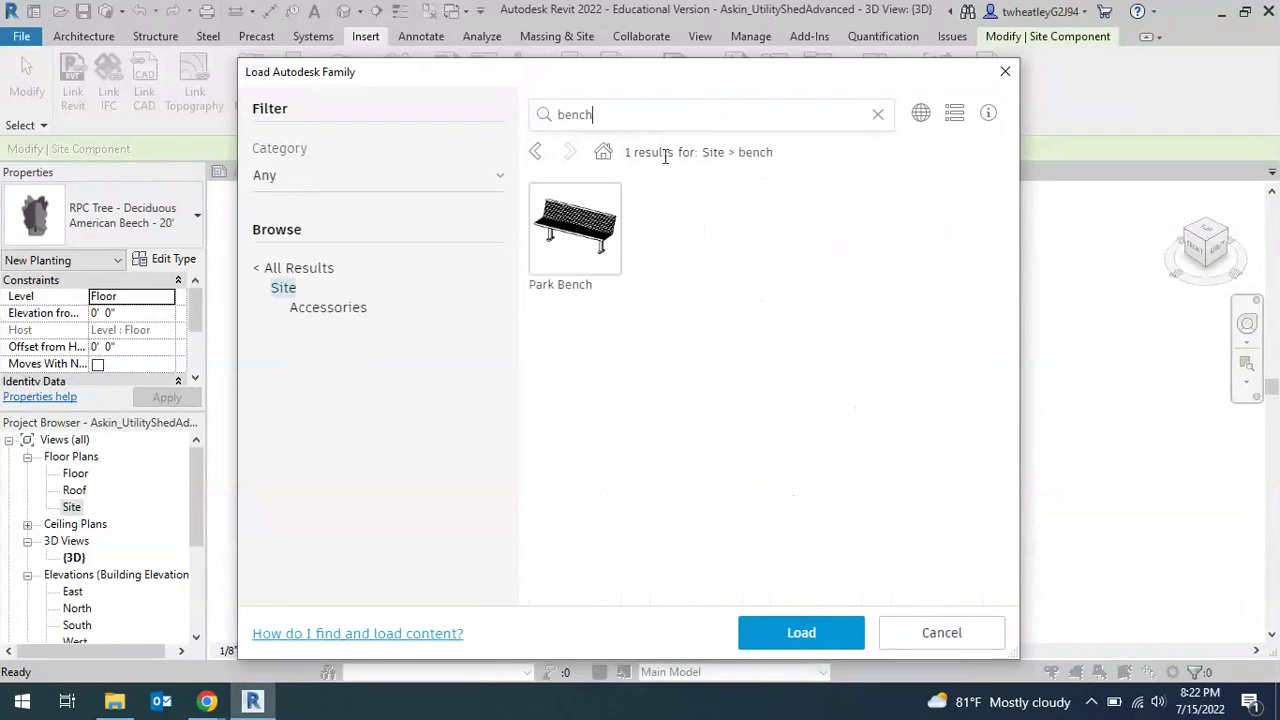
left_click(553, 244)
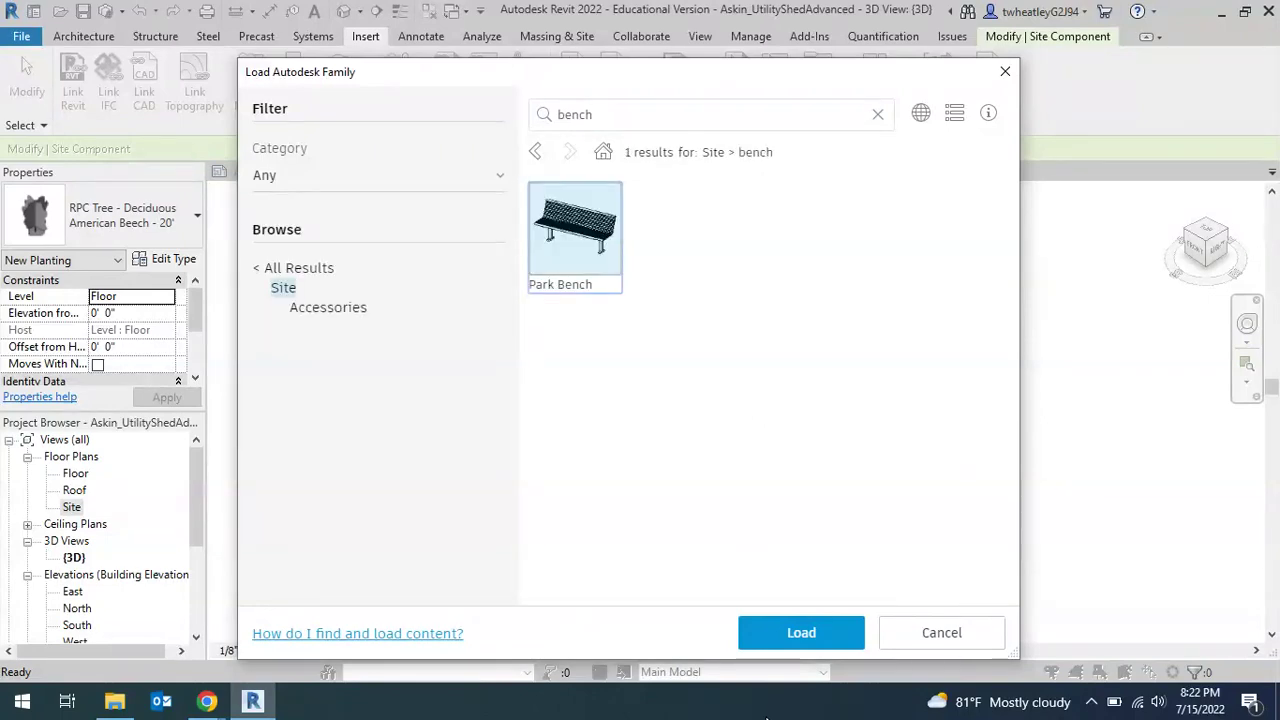
left_click(802, 640)
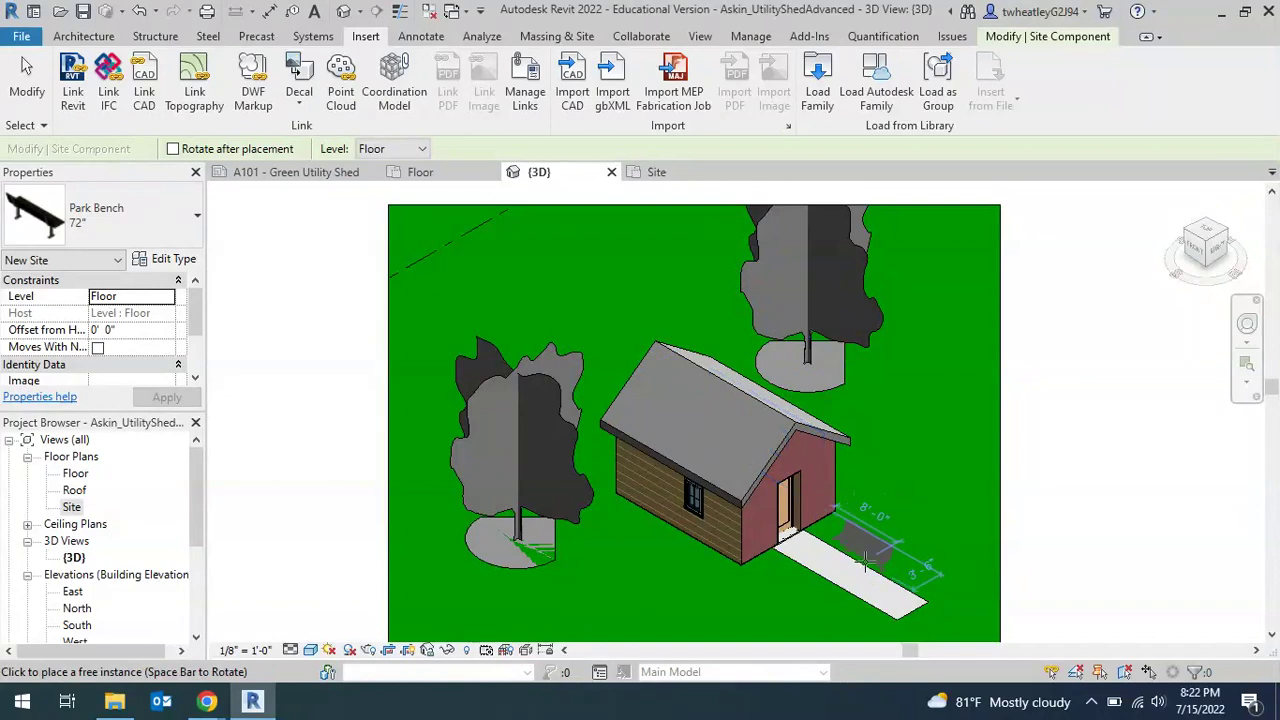
Turn the Park Bench to run along the walkway and place it above the walkway on the Site plan
key("space")
key("space")
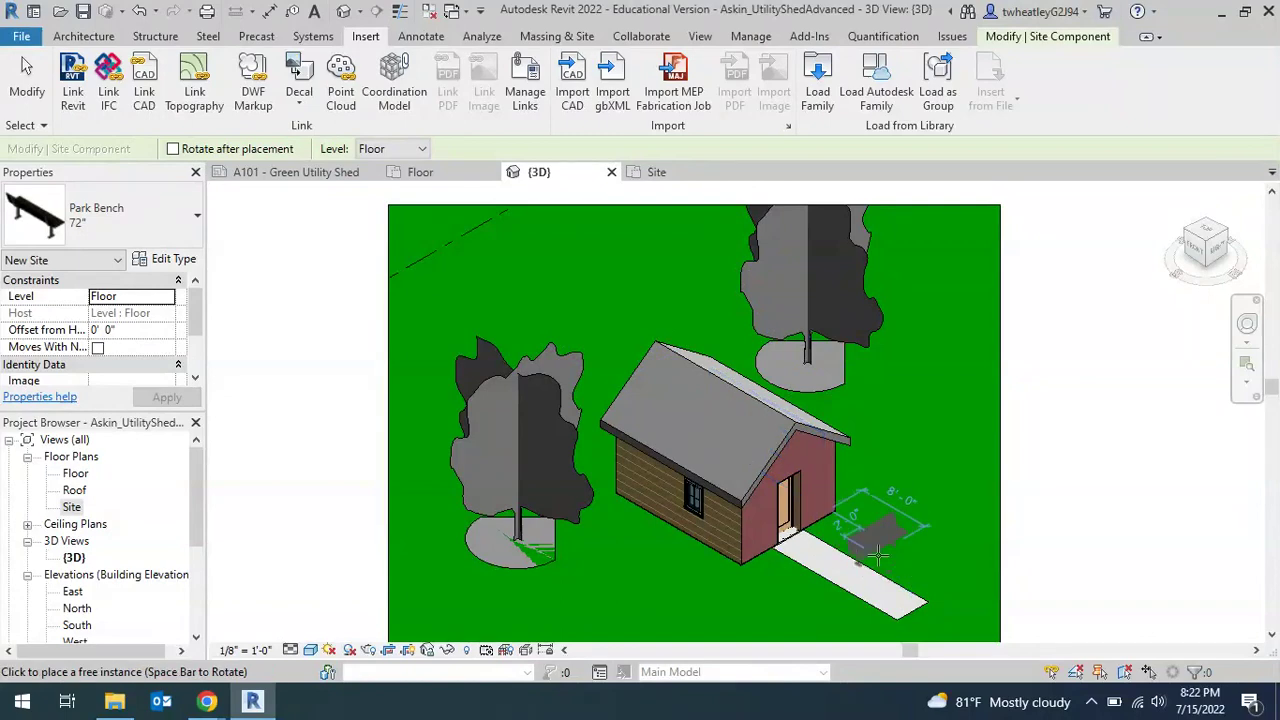
key("space")
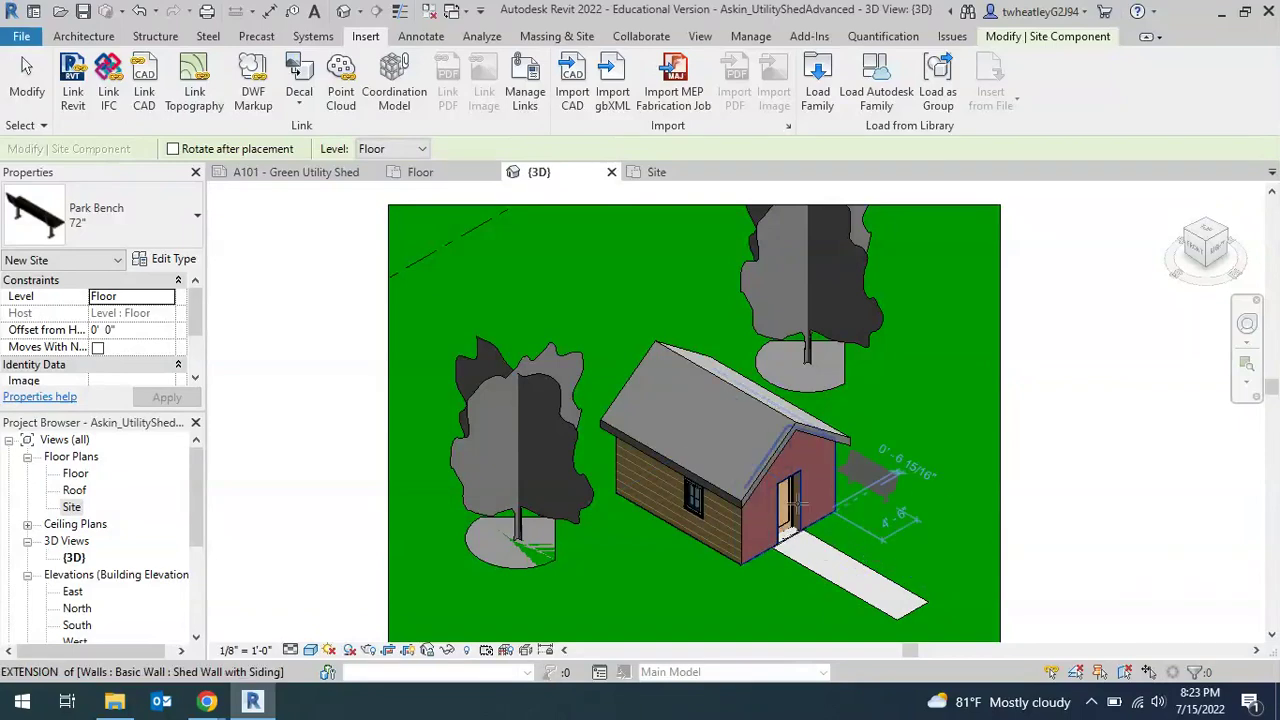
left_click(655, 172)
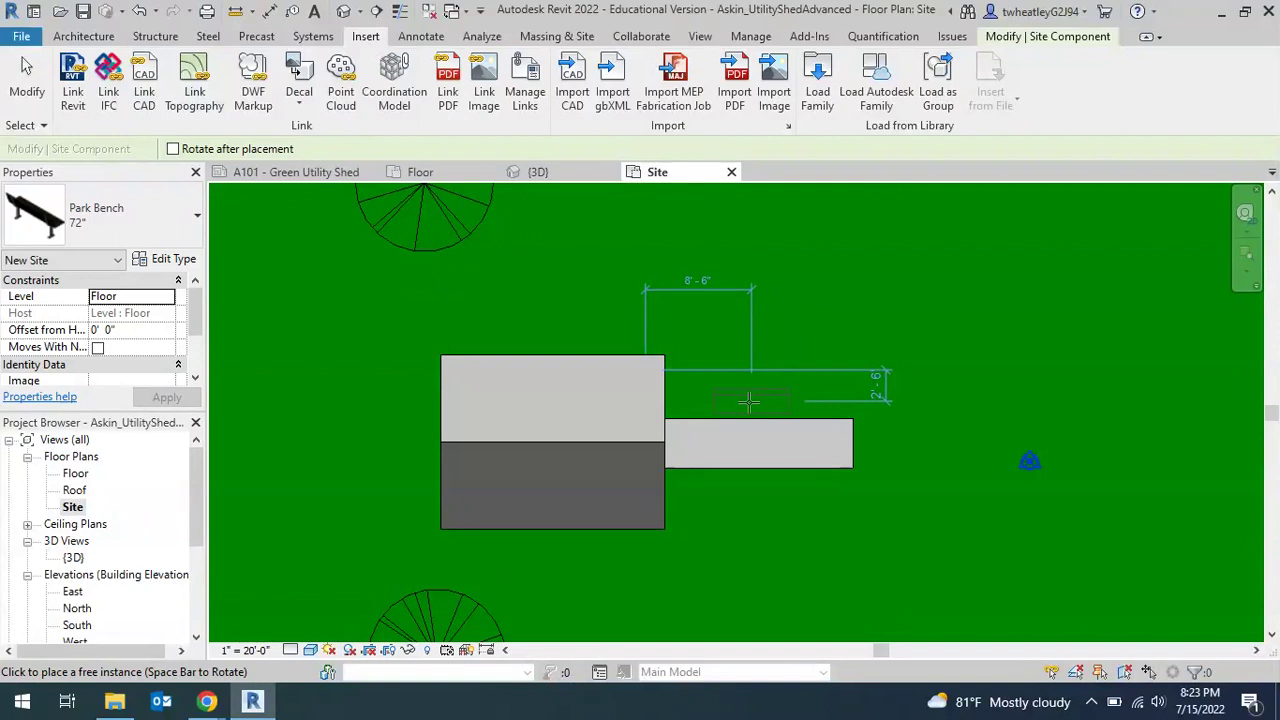
left_click(751, 400)
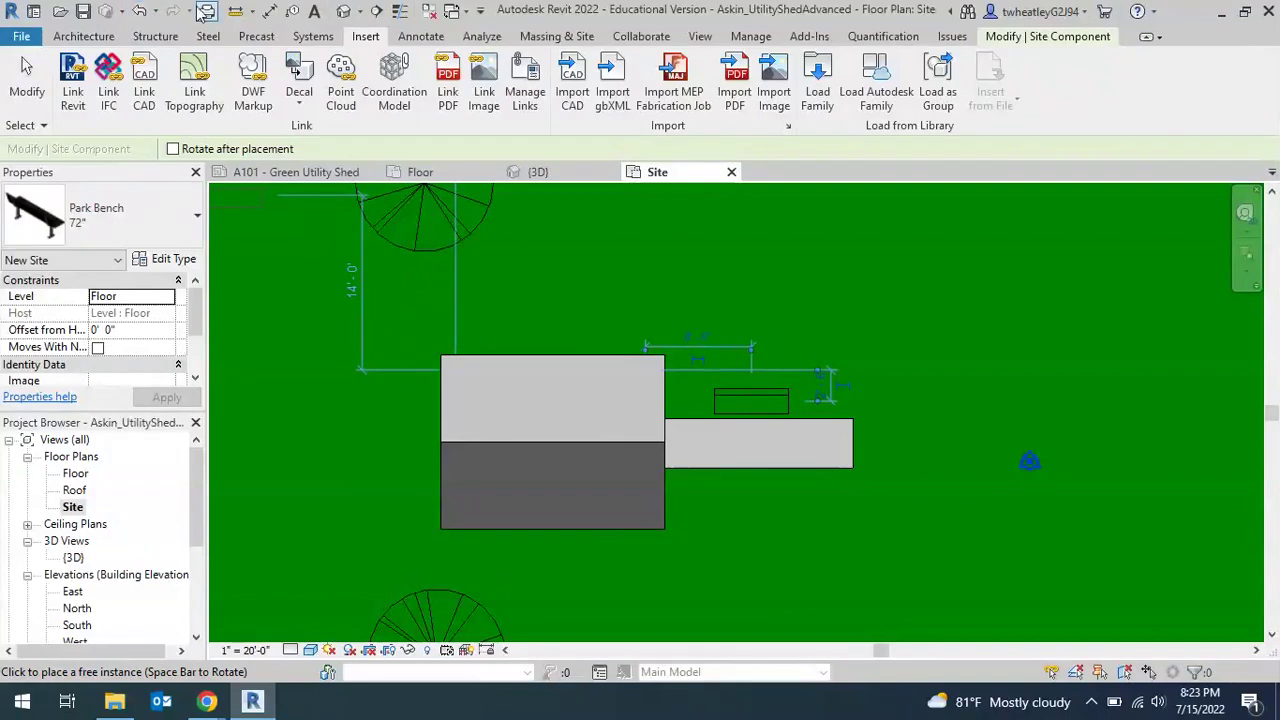
Dismiss the blank family library window and end bench placement
left_click(876, 85)
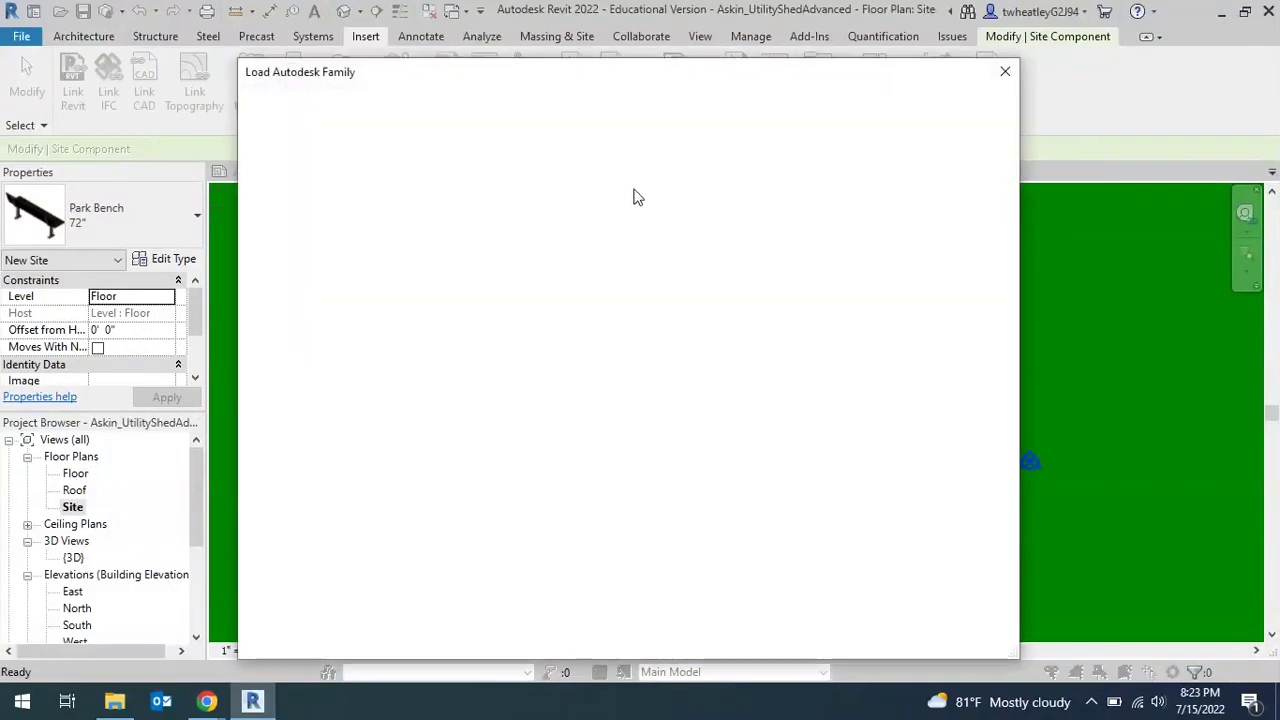
key("Escape")
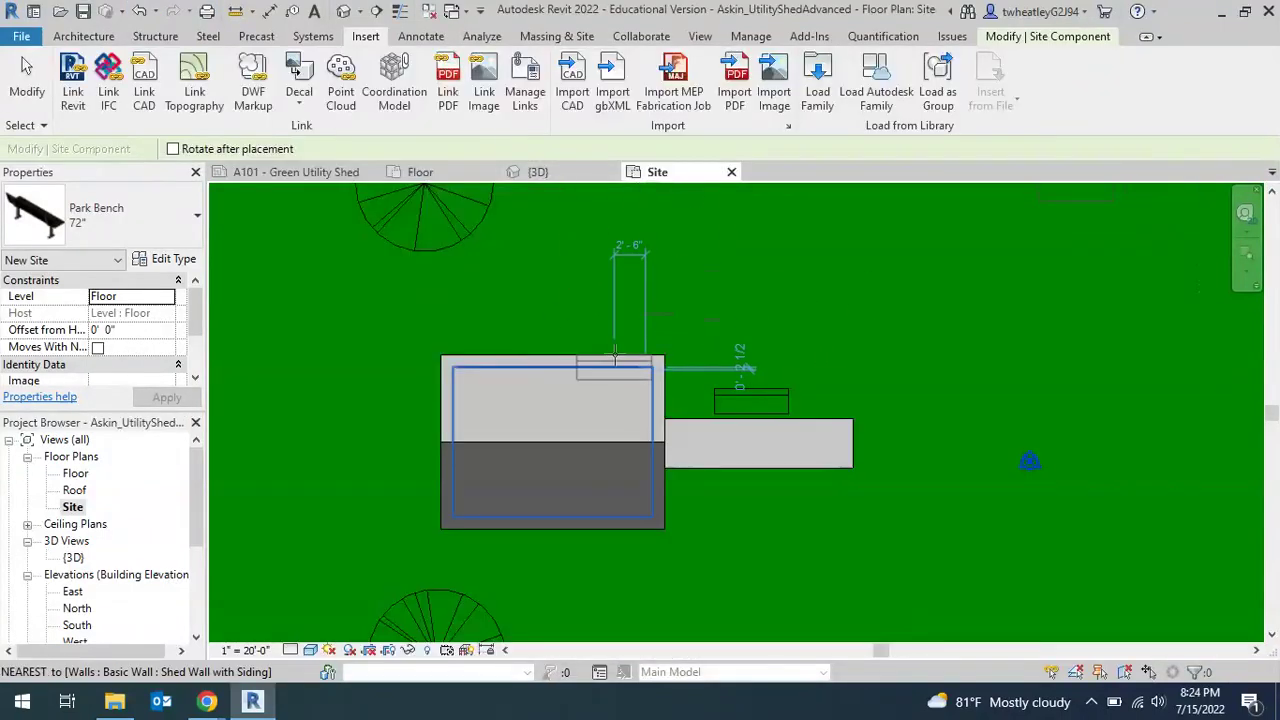
left_click(46, 67)
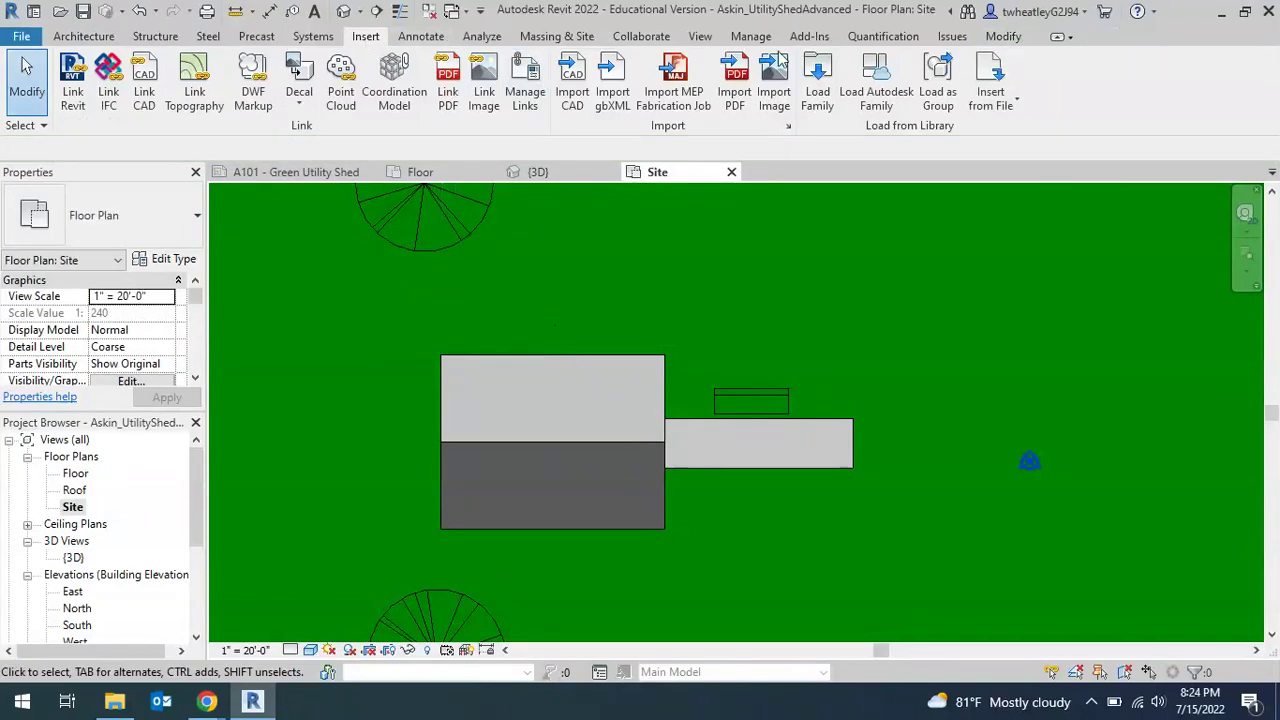
Clear the bench search in the Autodesk library, filter to Planting, and load RPC Shrub
left_click(876, 82)
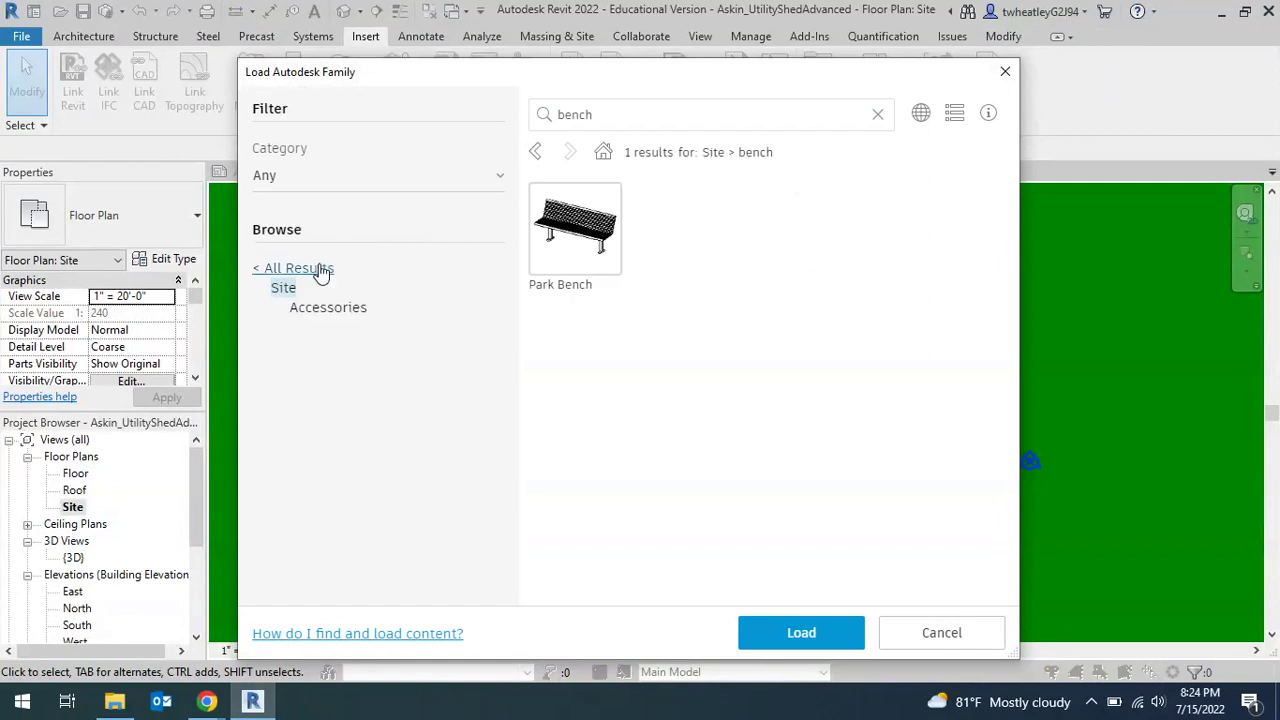
left_click(298, 268)
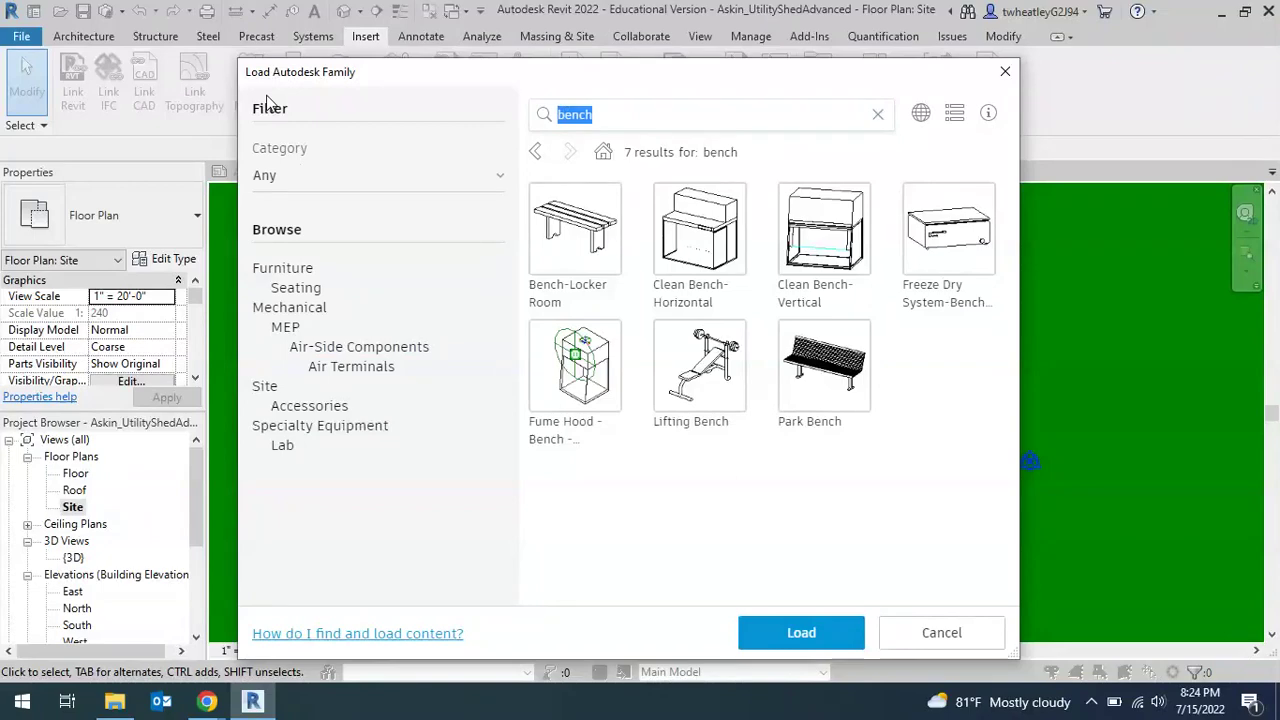
key("BackSpace")
scroll(358, 410, "down", 3)
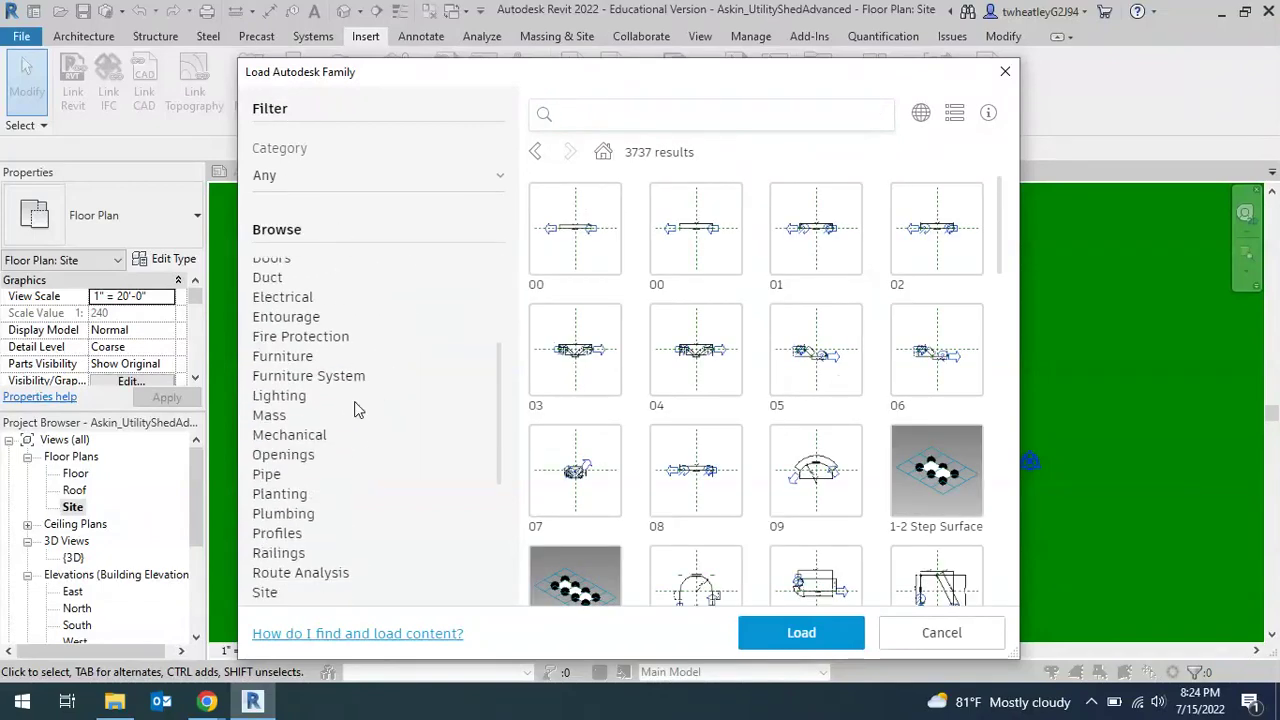
left_click(270, 494)
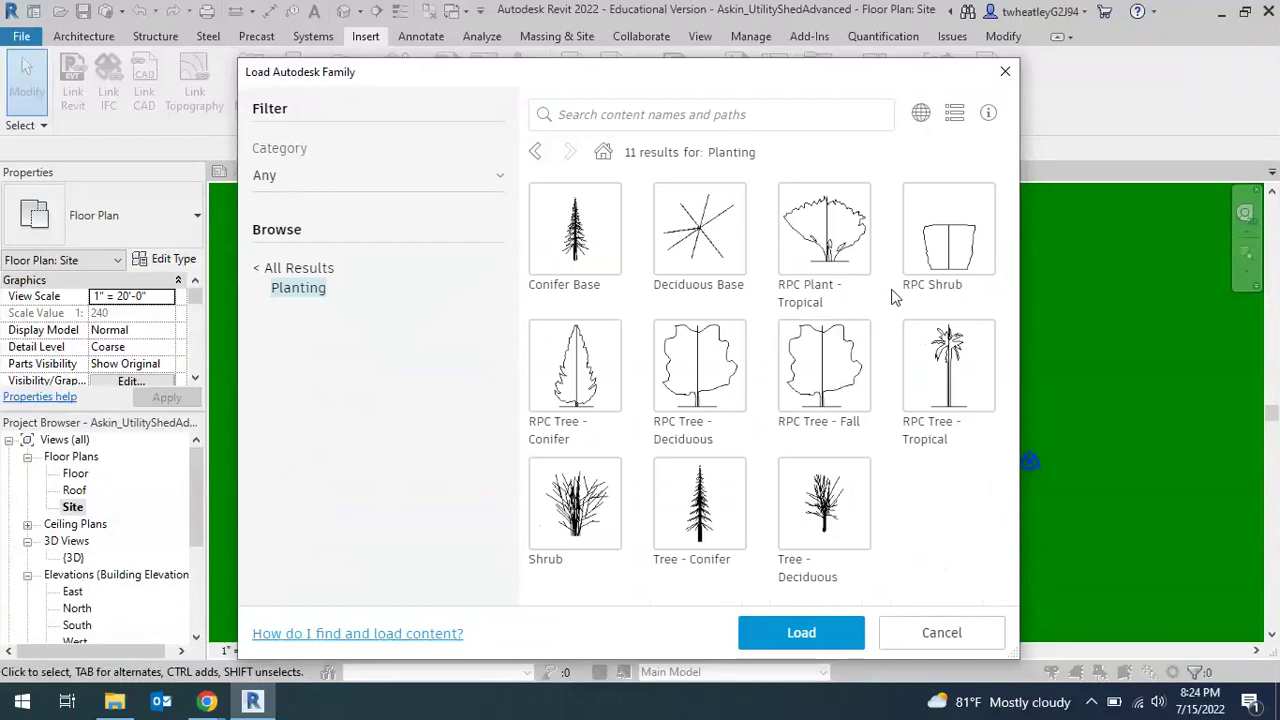
left_click(983, 236)
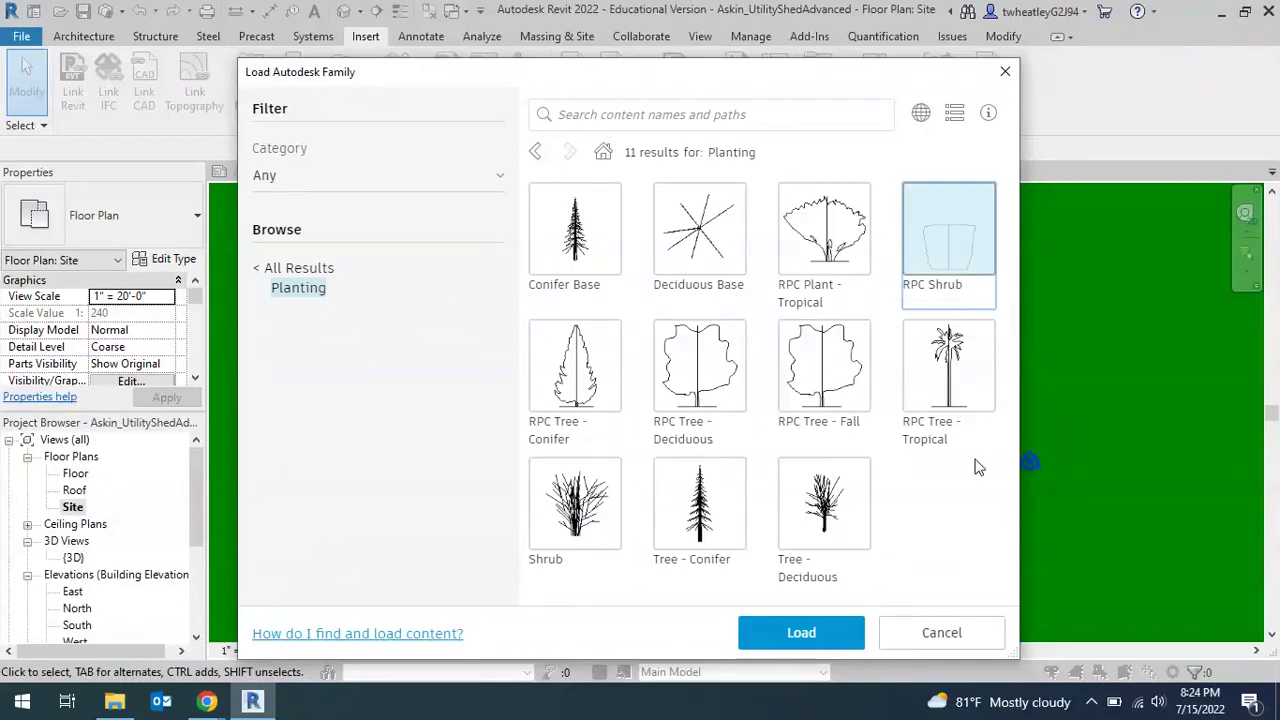
left_click(801, 633)
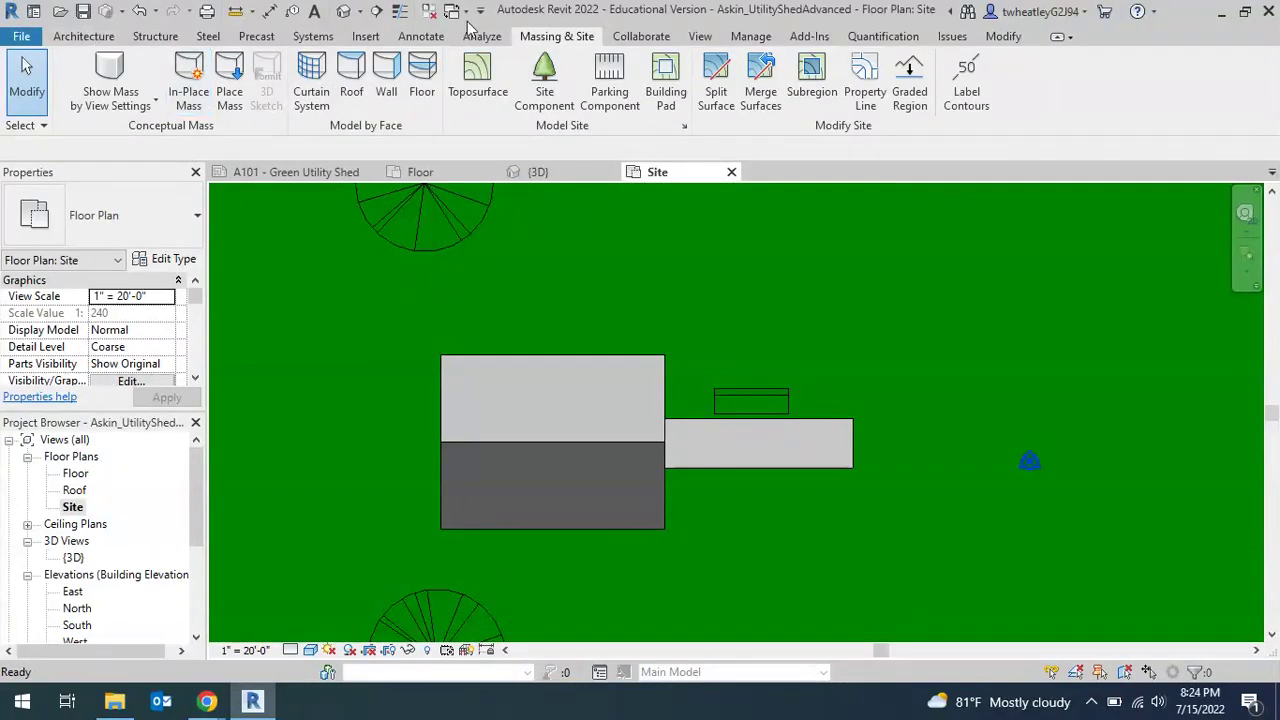
Place three RPC Shrub plants, one beside the bench and two below the walkway
left_click(546, 93)
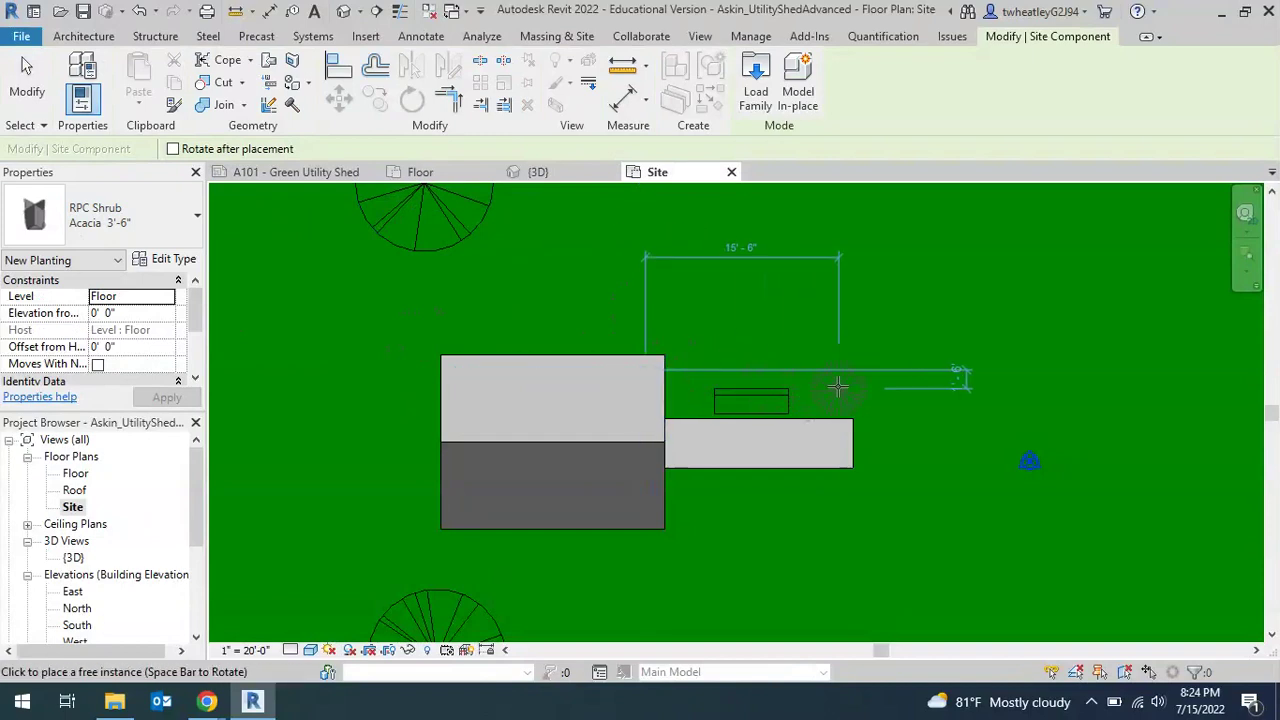
left_click(695, 390)
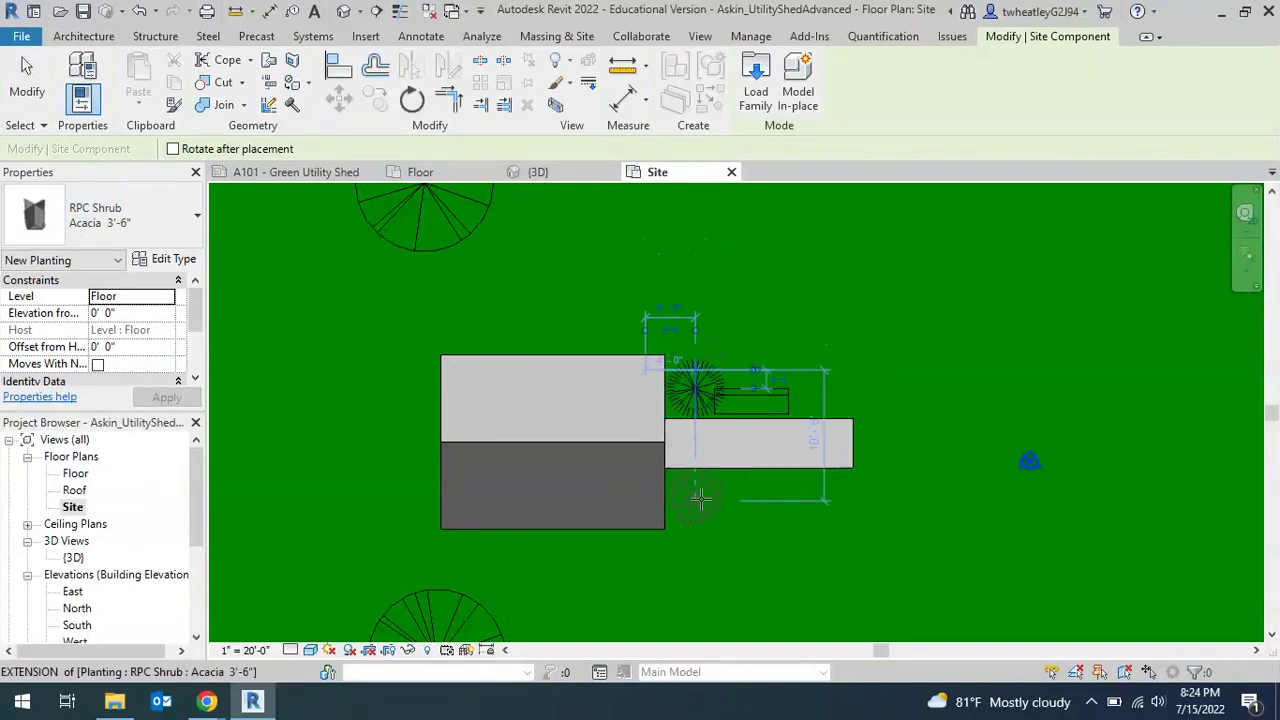
left_click(695, 500)
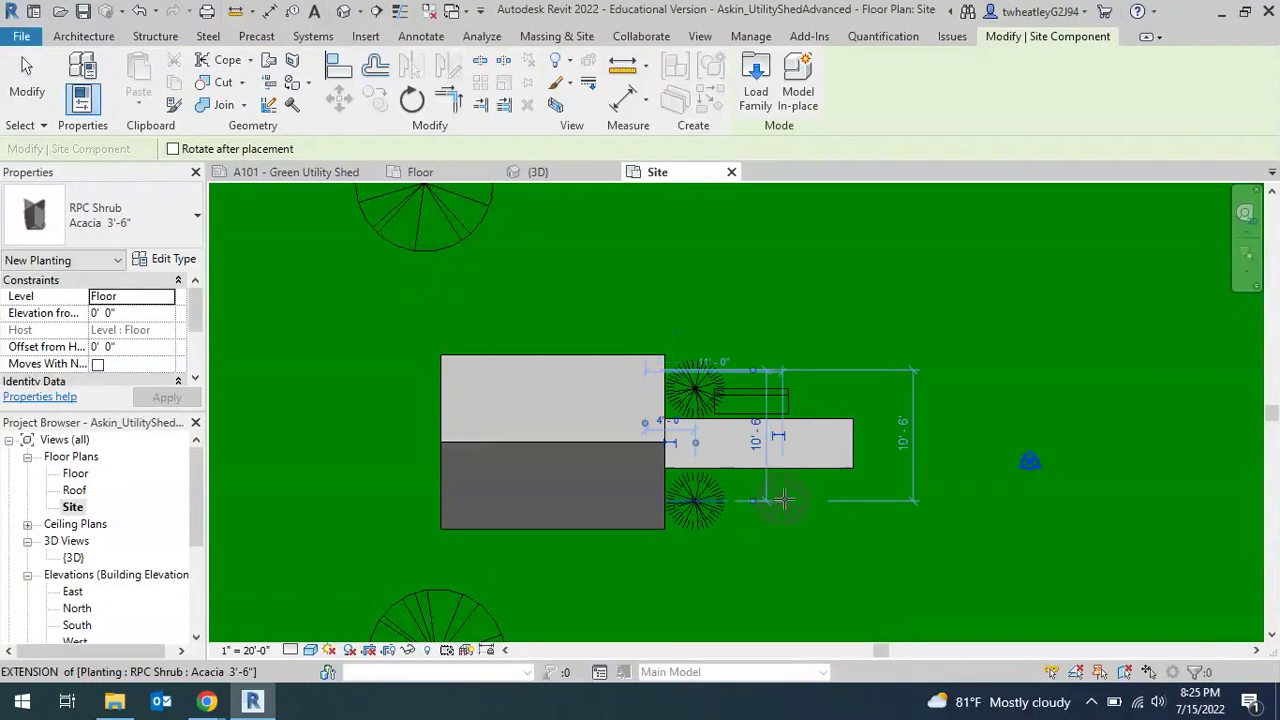
left_click(782, 500)
key("Escape")
key("Escape")
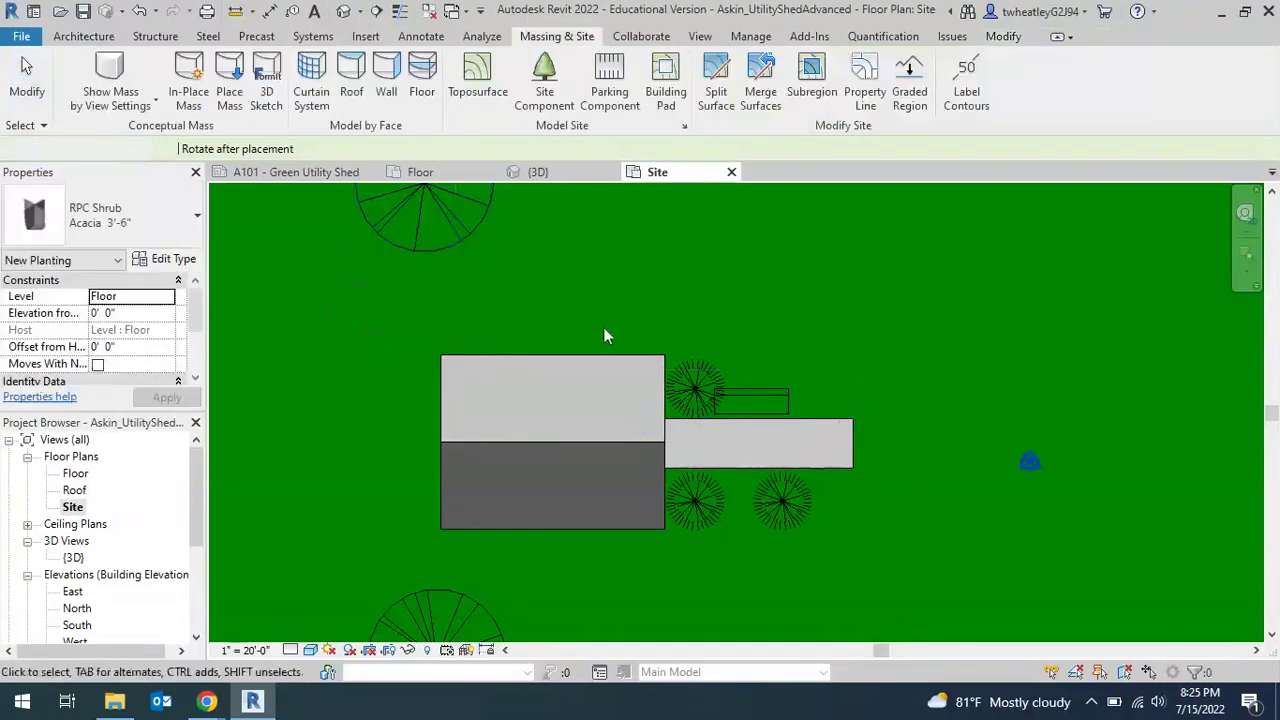
Nudge the park bench slightly to the right along the walkway
left_click(766, 400)
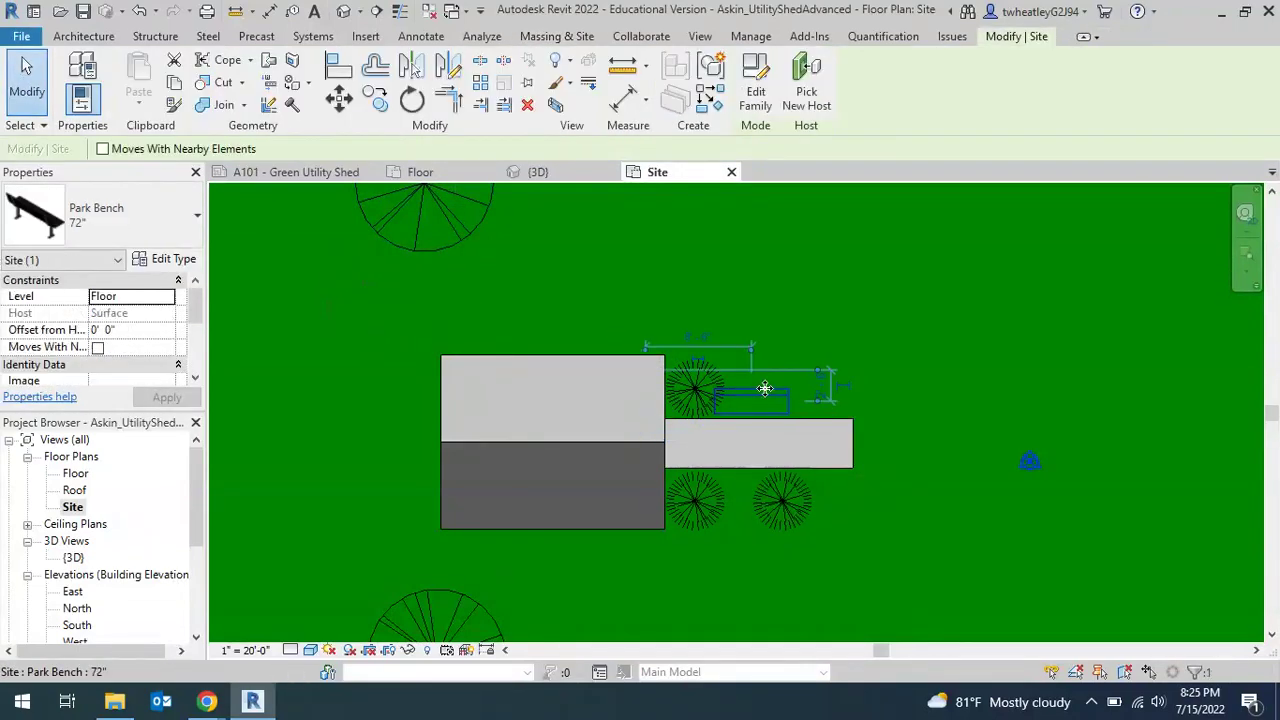
key("Right")
key("Right")
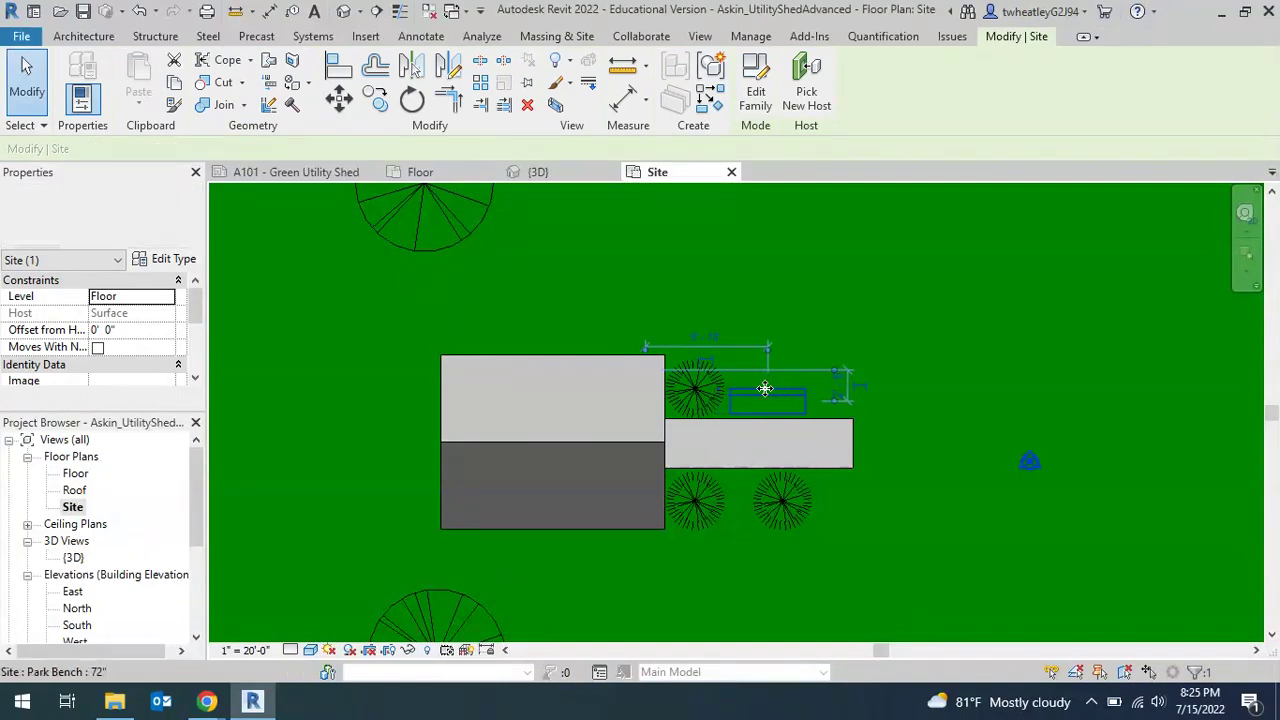
left_click(956, 372)
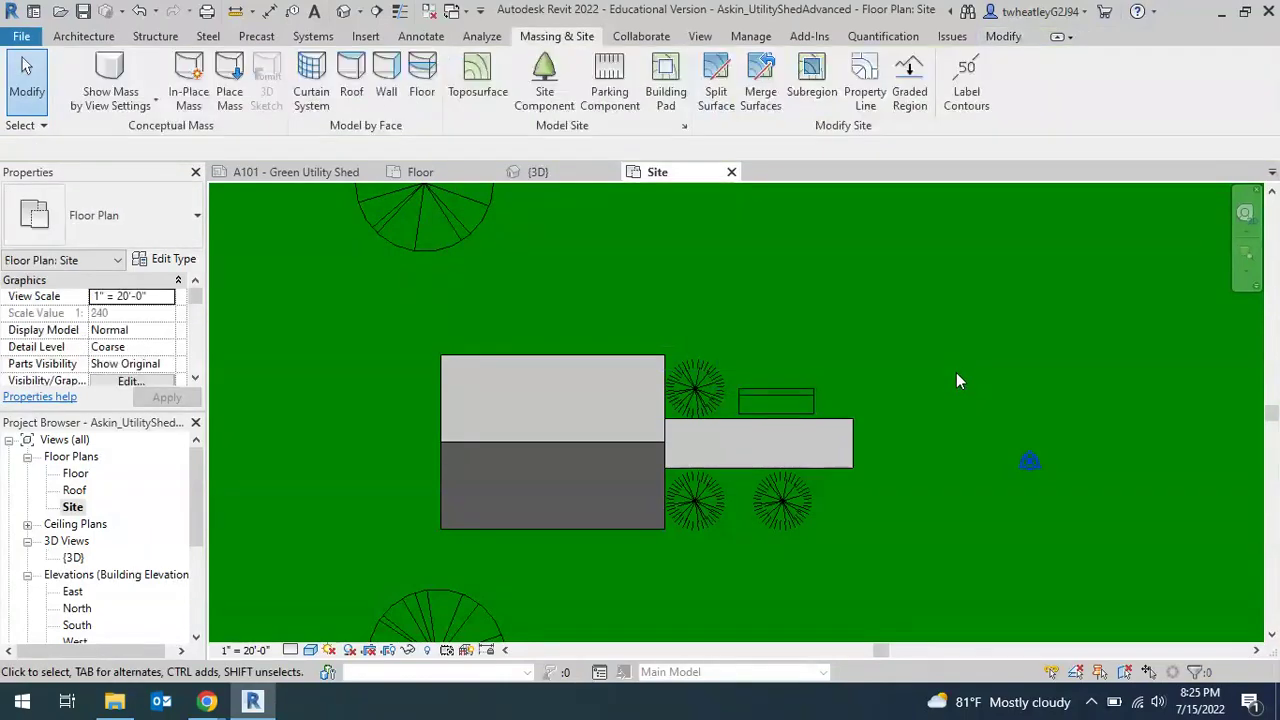
Set the shed's {3D} view to the Realistic visual style, save the project, and return to the Floor plan
left_click(538, 172)
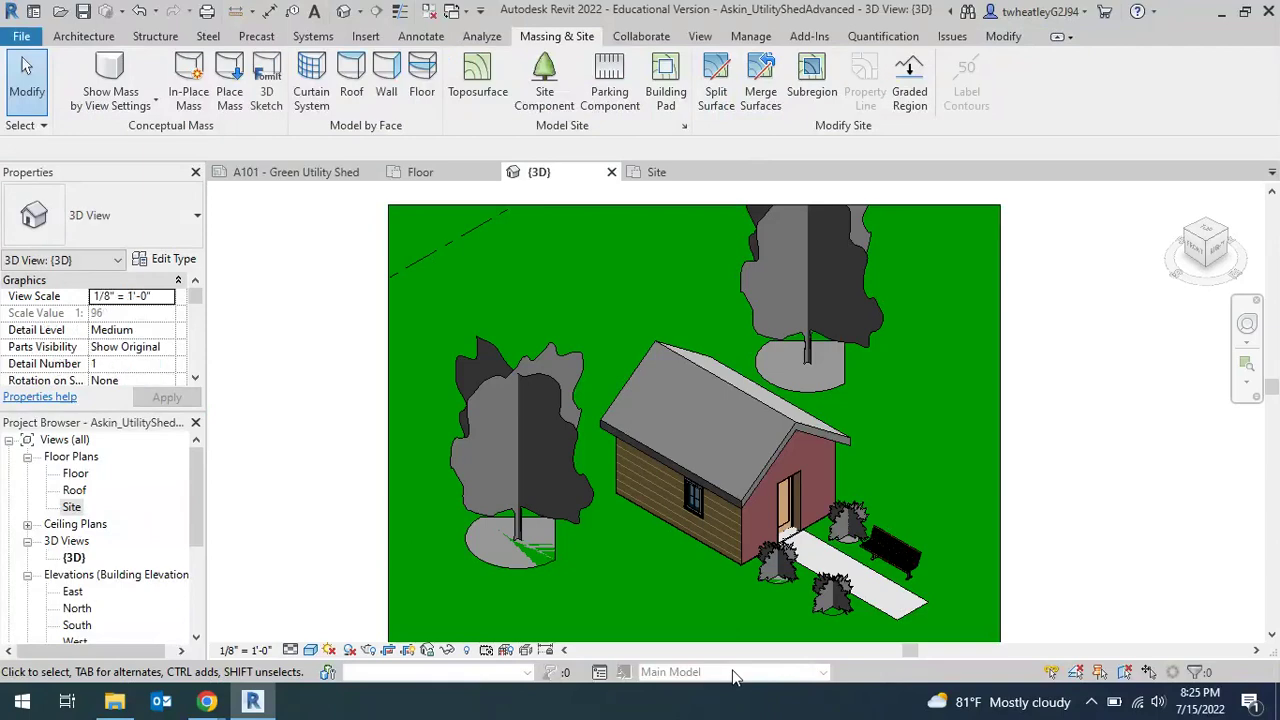
scroll(893, 457, "up", 3)
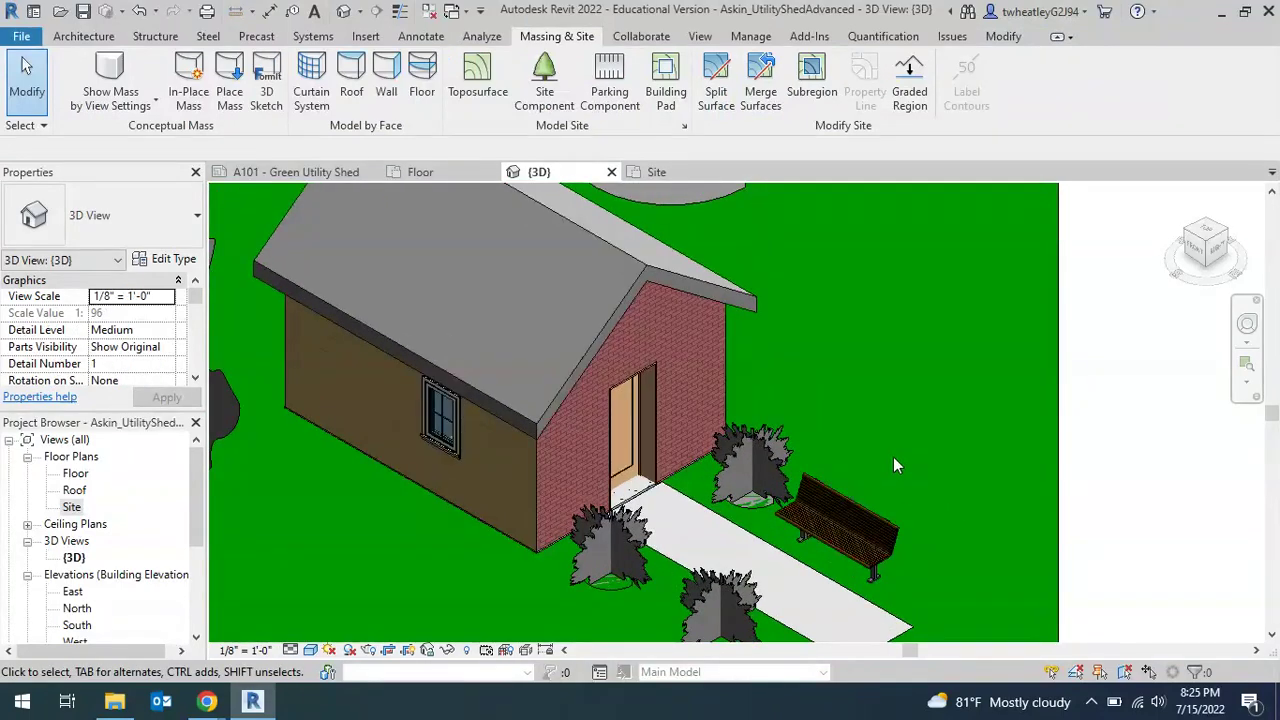
scroll(917, 426, "down", 1)
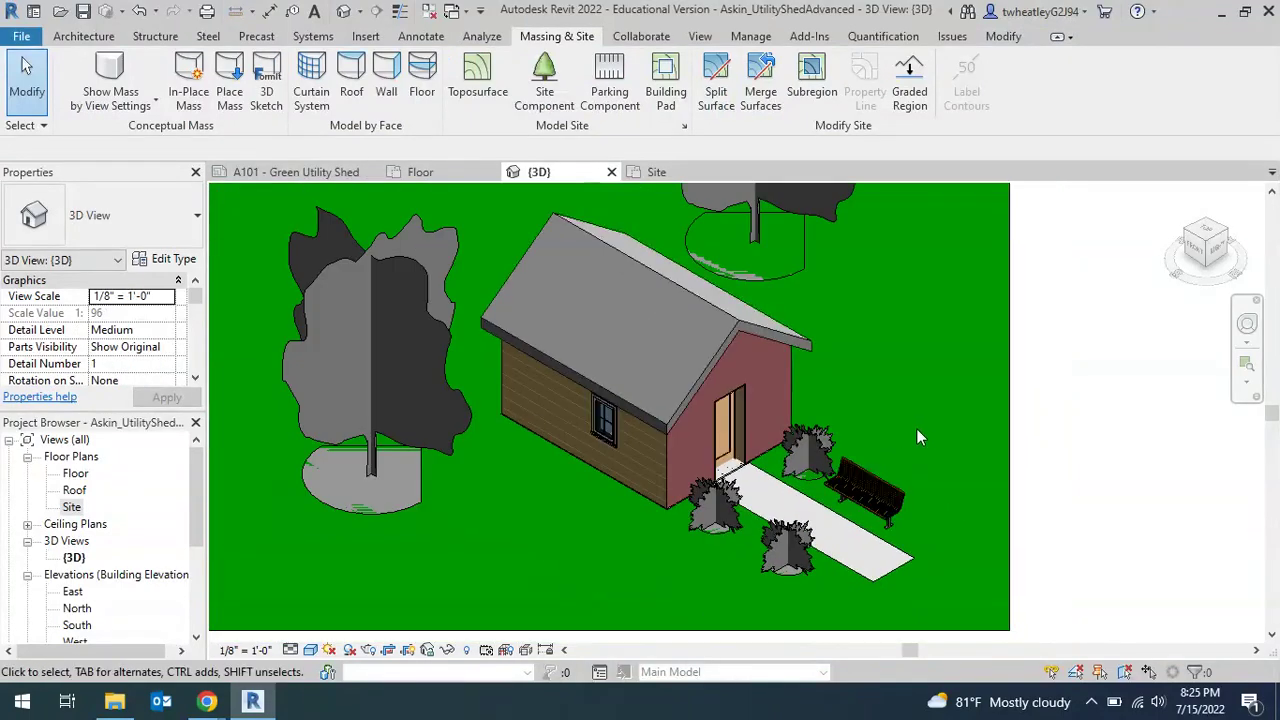
left_click(648, 369)
key("Escape")
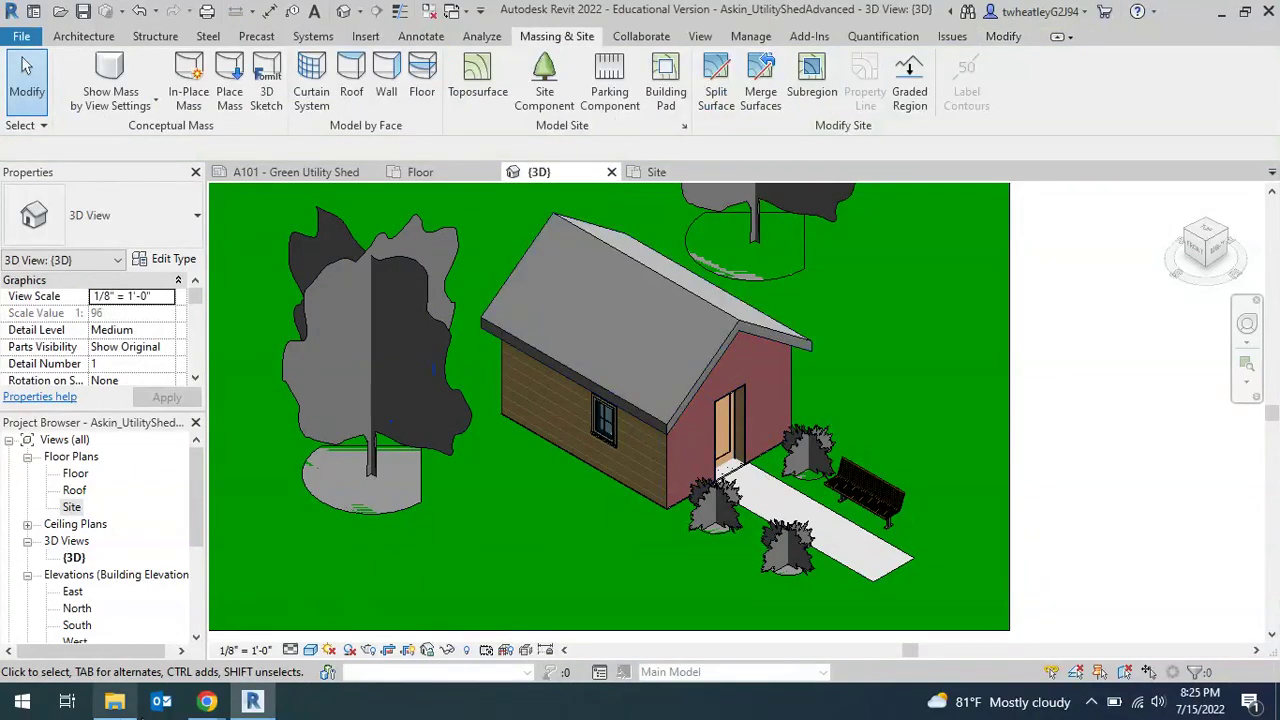
left_click(310, 650)
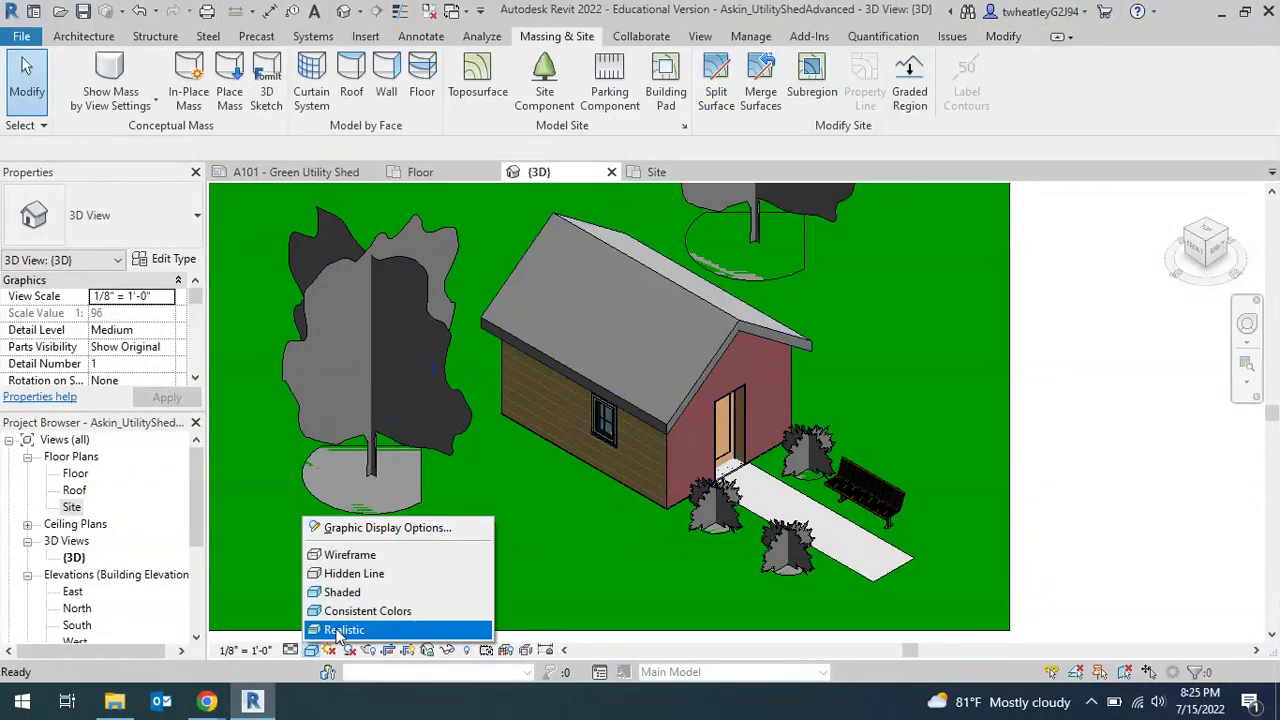
left_click(340, 630)
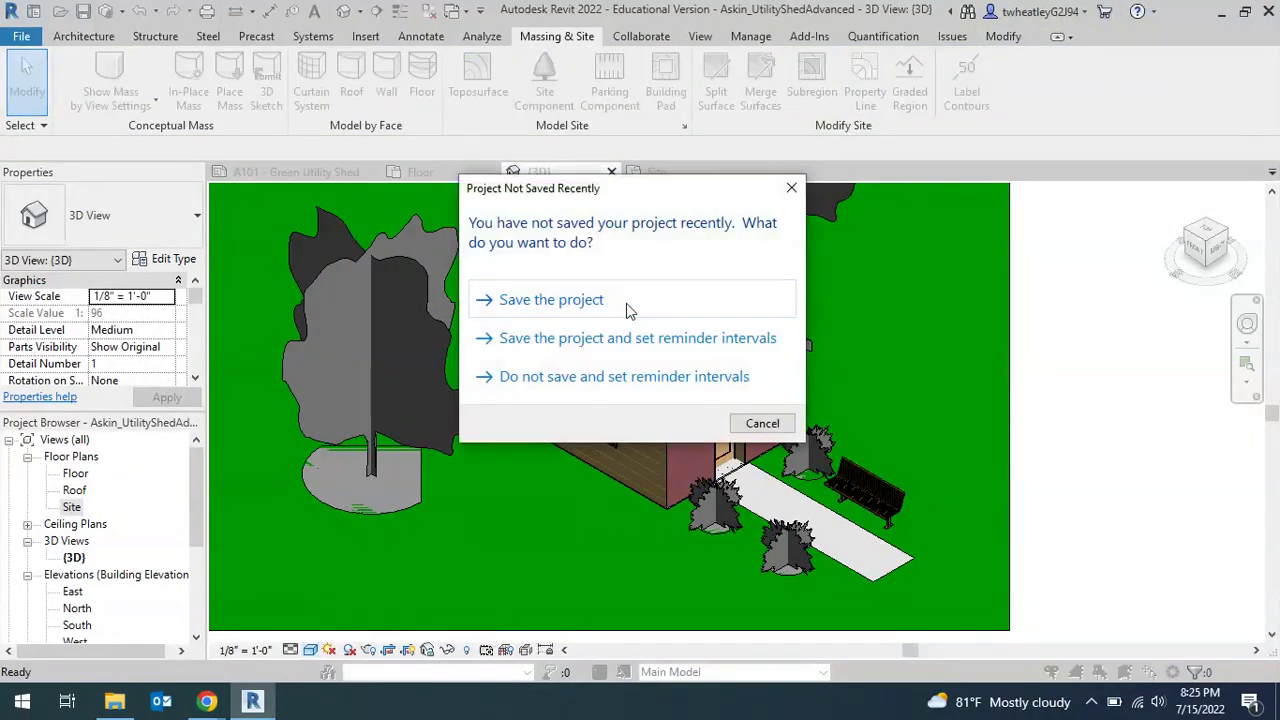
left_click(626, 300)
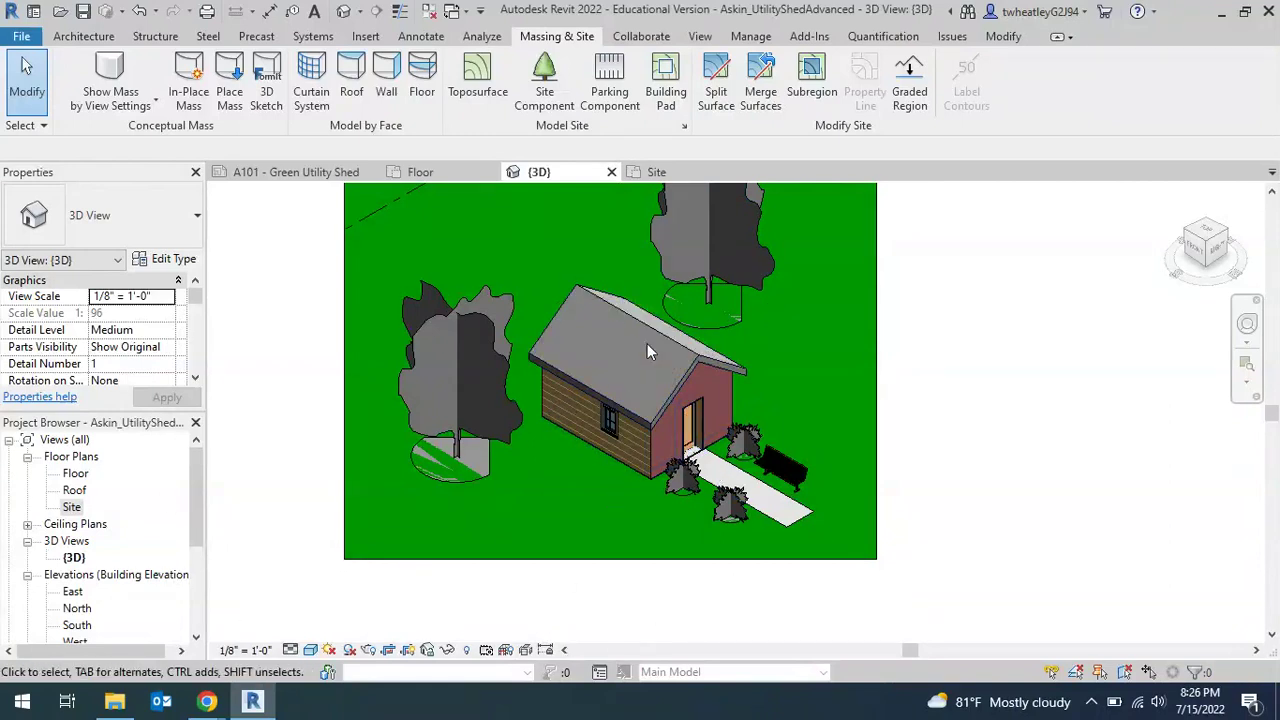
left_click(418, 173)
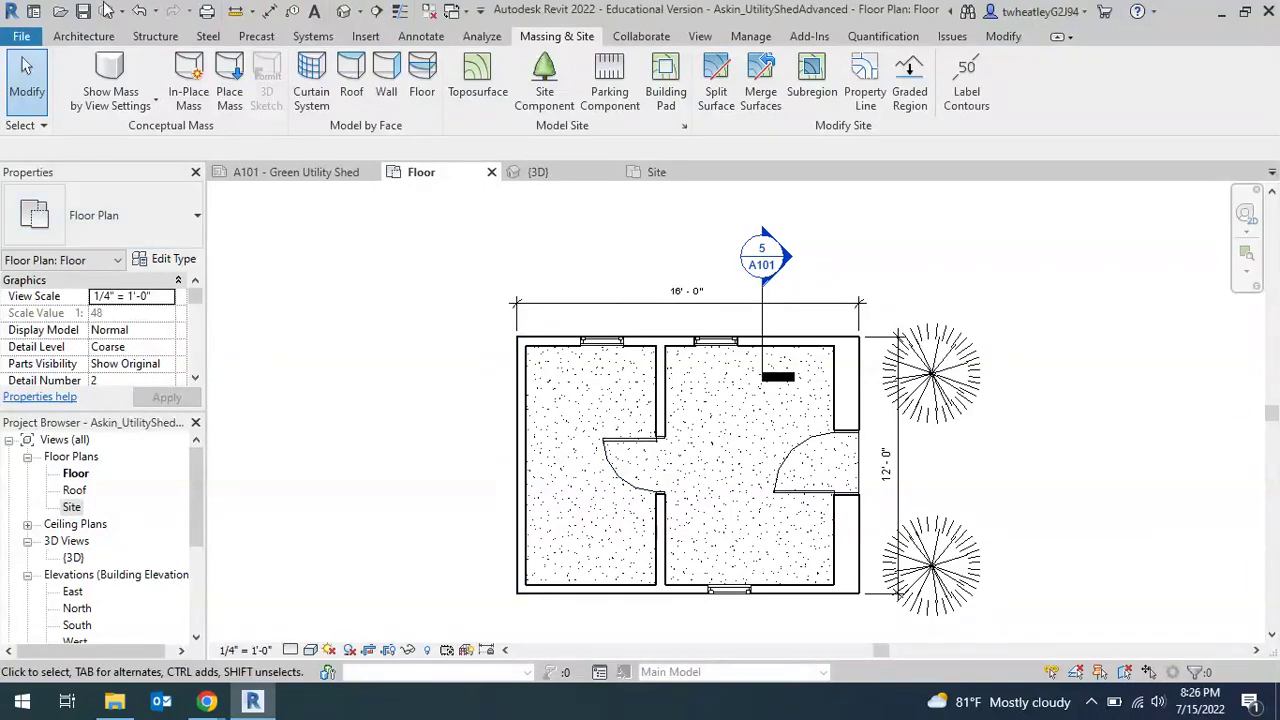
Start the Component tool on the Floor plan, browse its type list, then bring up the Insert tools
left_click(62, 38)
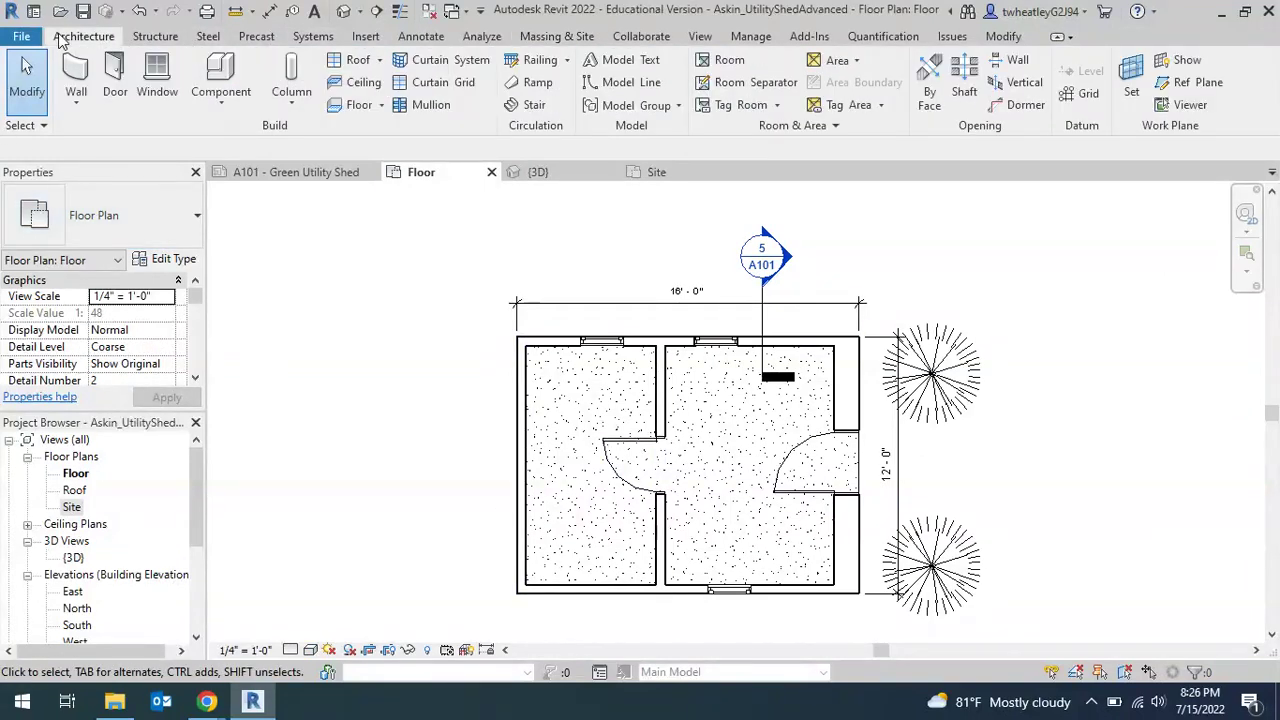
left_click(222, 80)
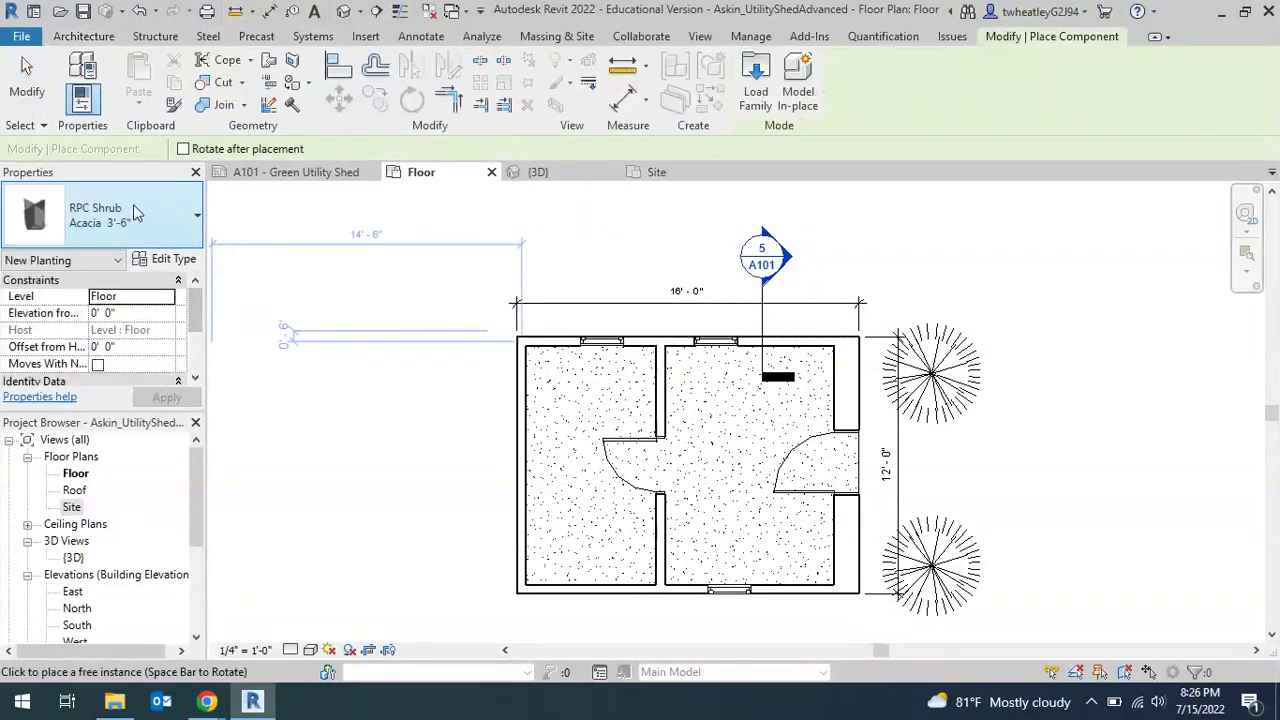
left_click(138, 215)
scroll(130, 440, "down", 15)
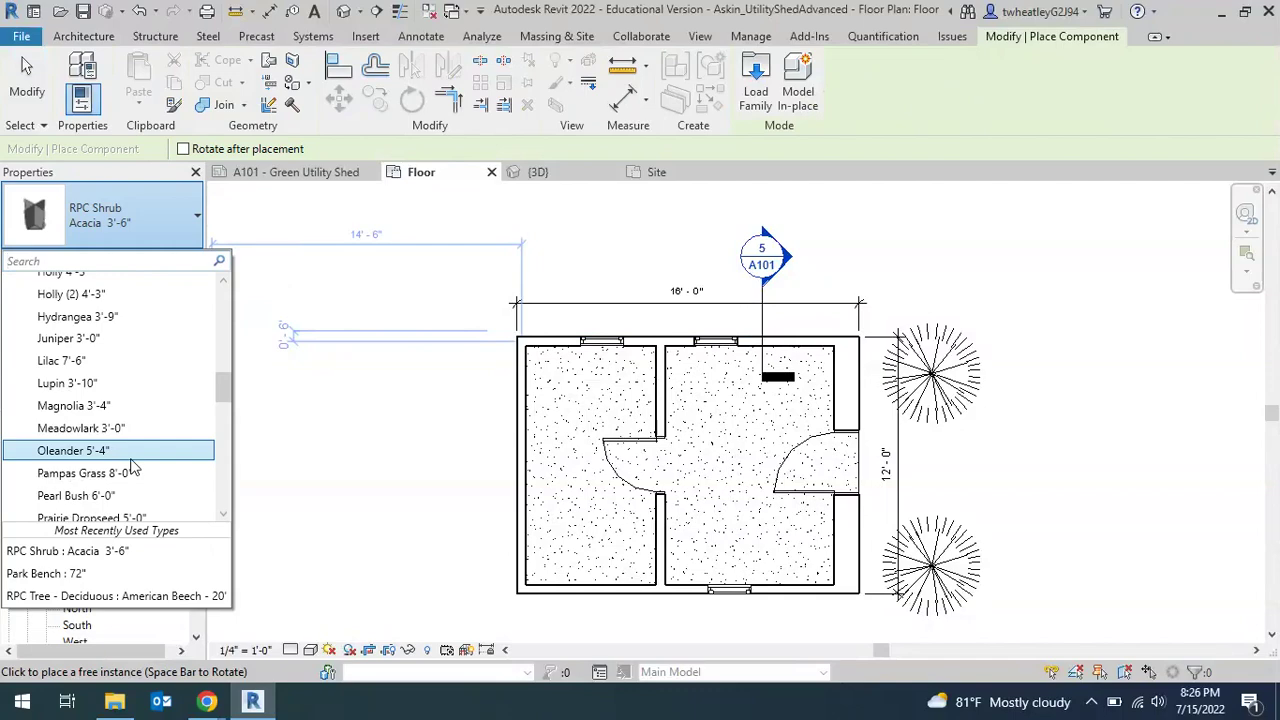
left_click_drag(223, 455, 228, 308)
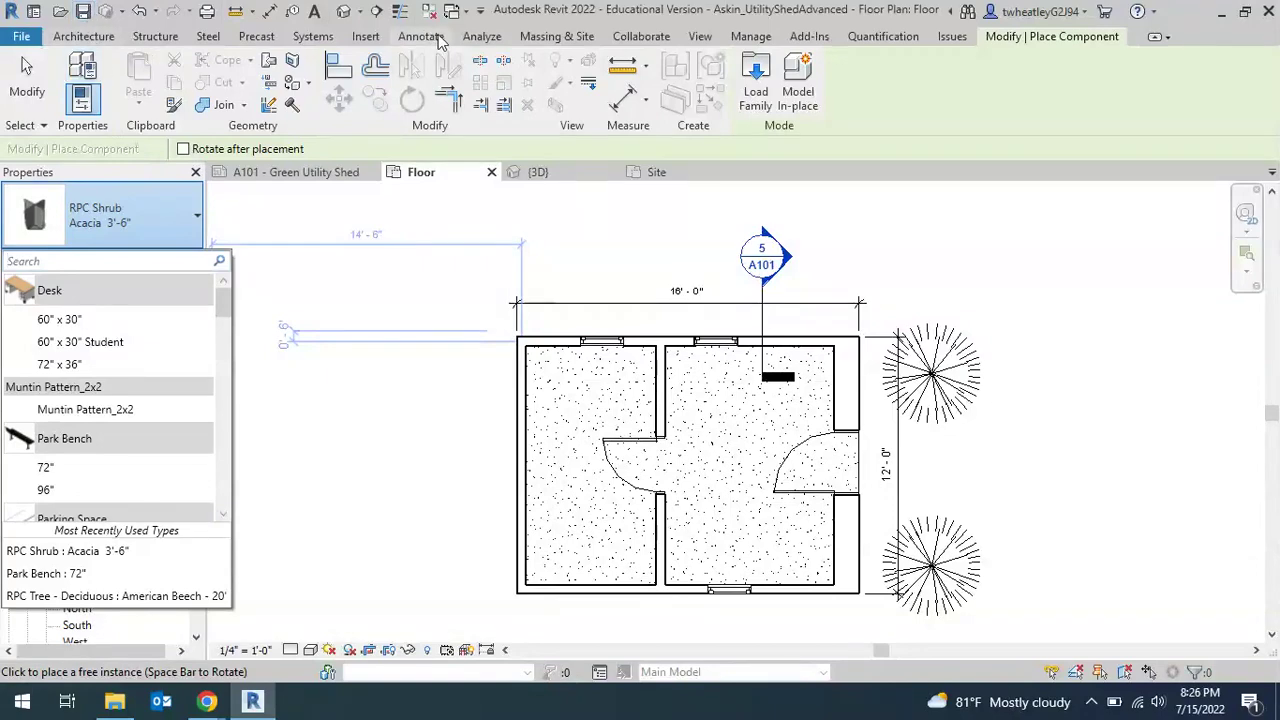
left_click(360, 37)
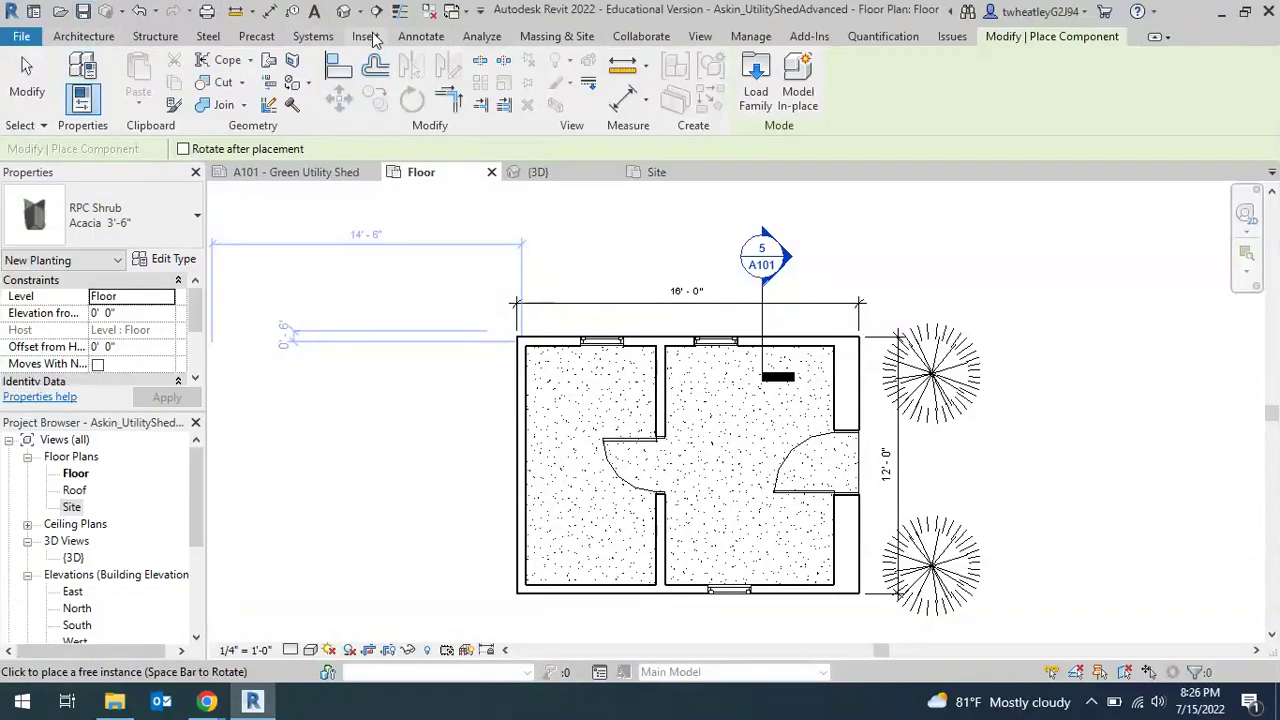
left_click(366, 36)
Search the Autodesk library for 'chair', load Chair-Breuer, and place one in the left room's corner
left_click(876, 80)
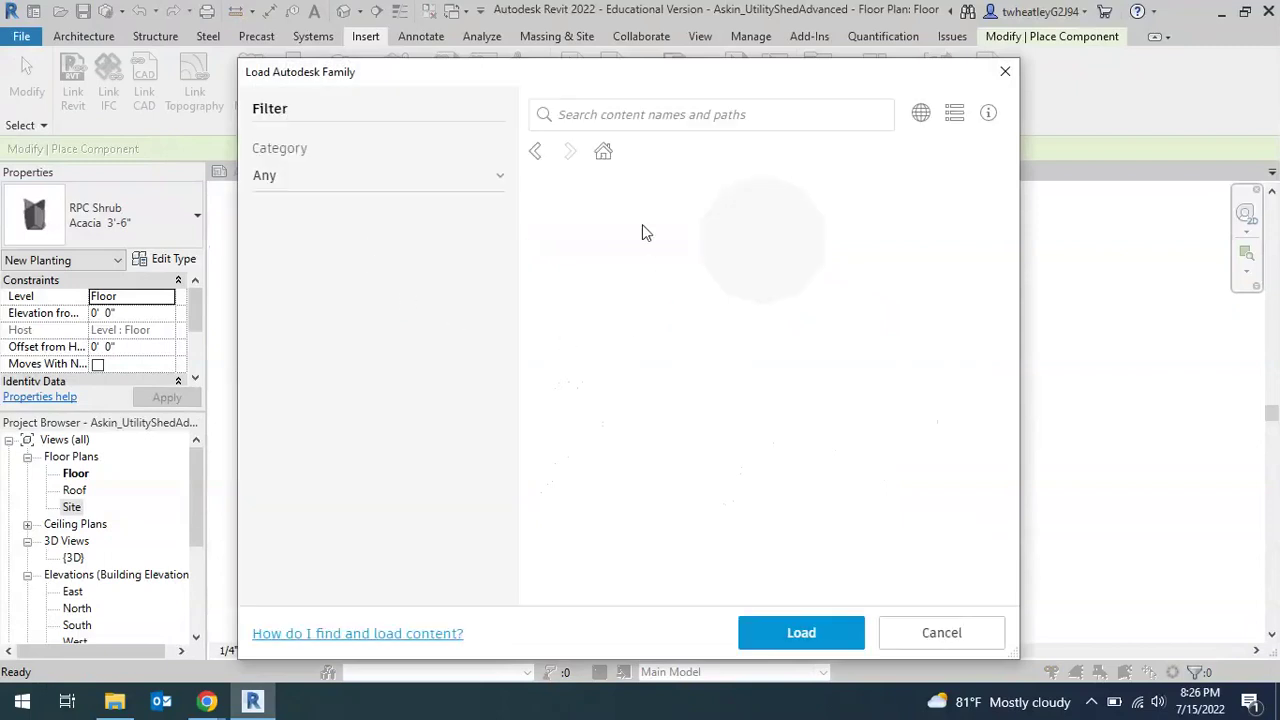
left_click(322, 268)
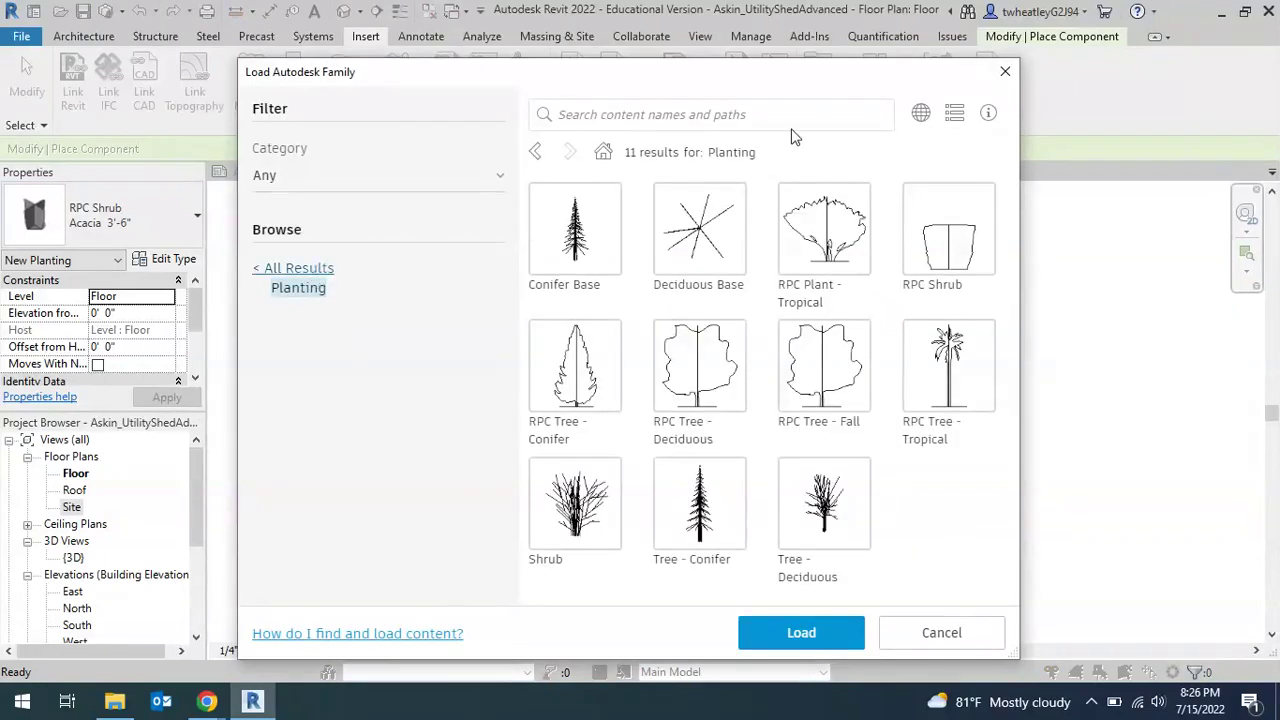
left_click(619, 114)
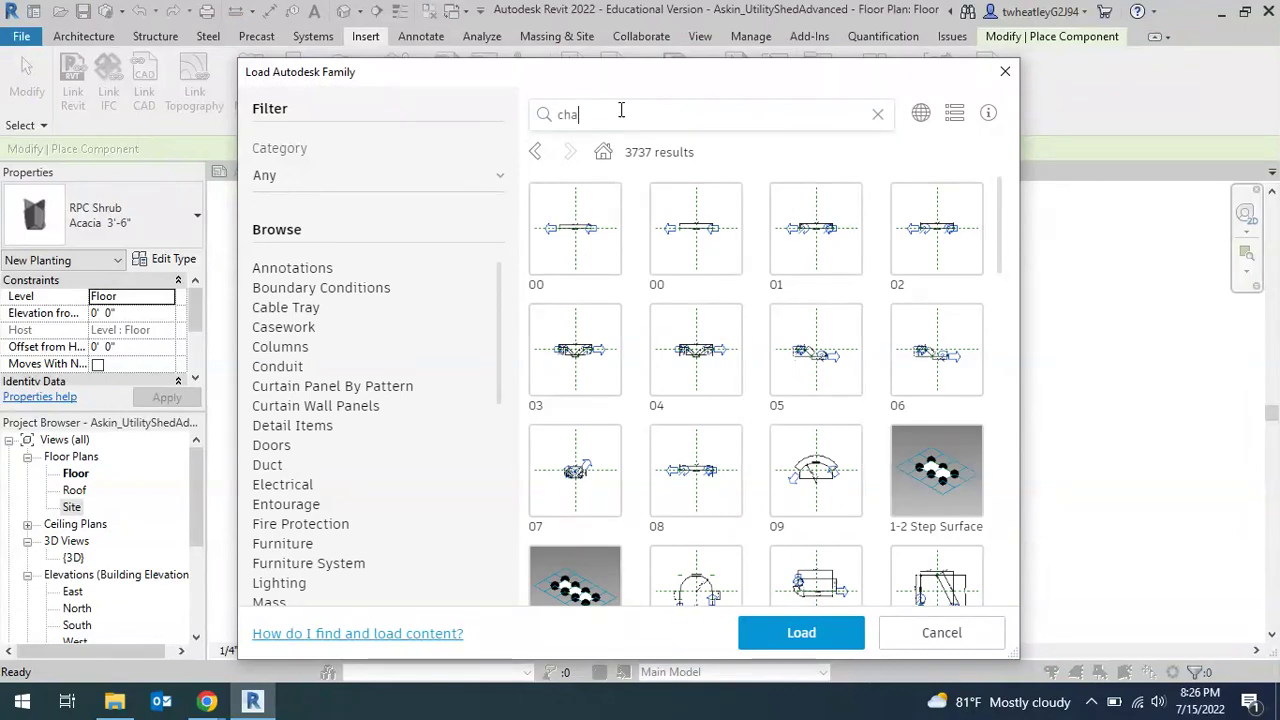
key("Return")
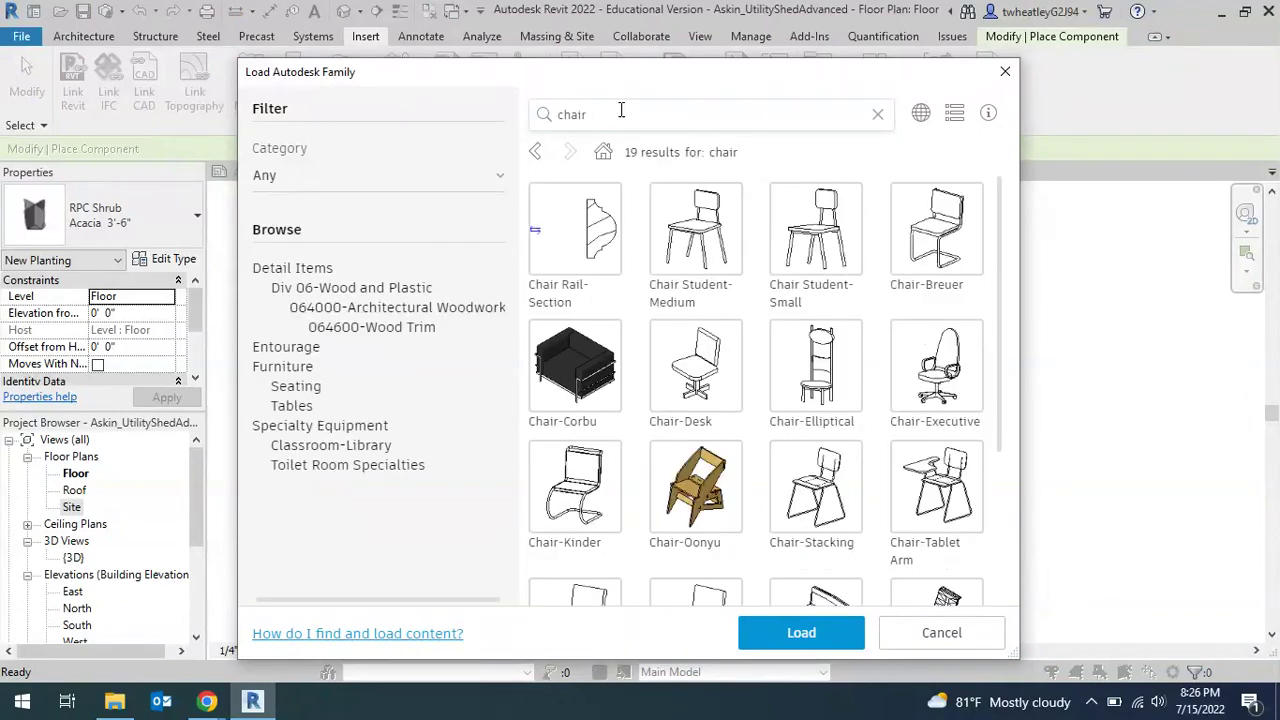
left_click(931, 225)
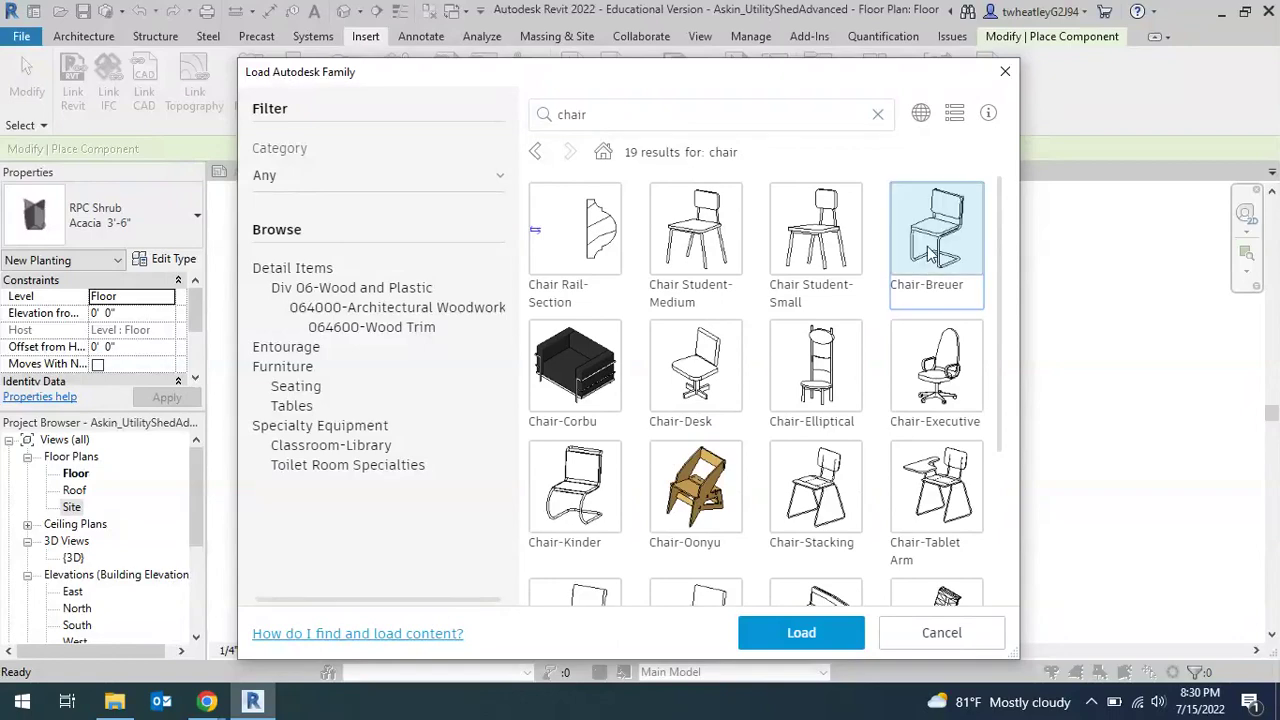
left_click(822, 633)
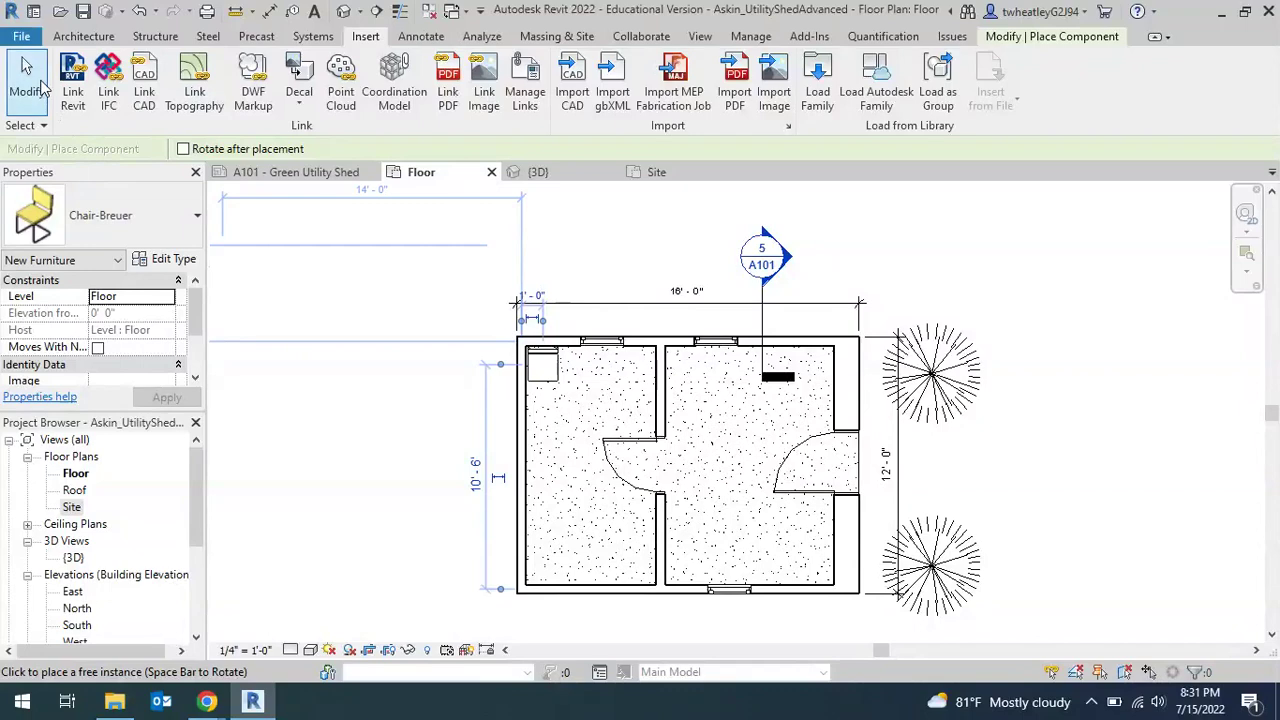
left_click(34, 84)
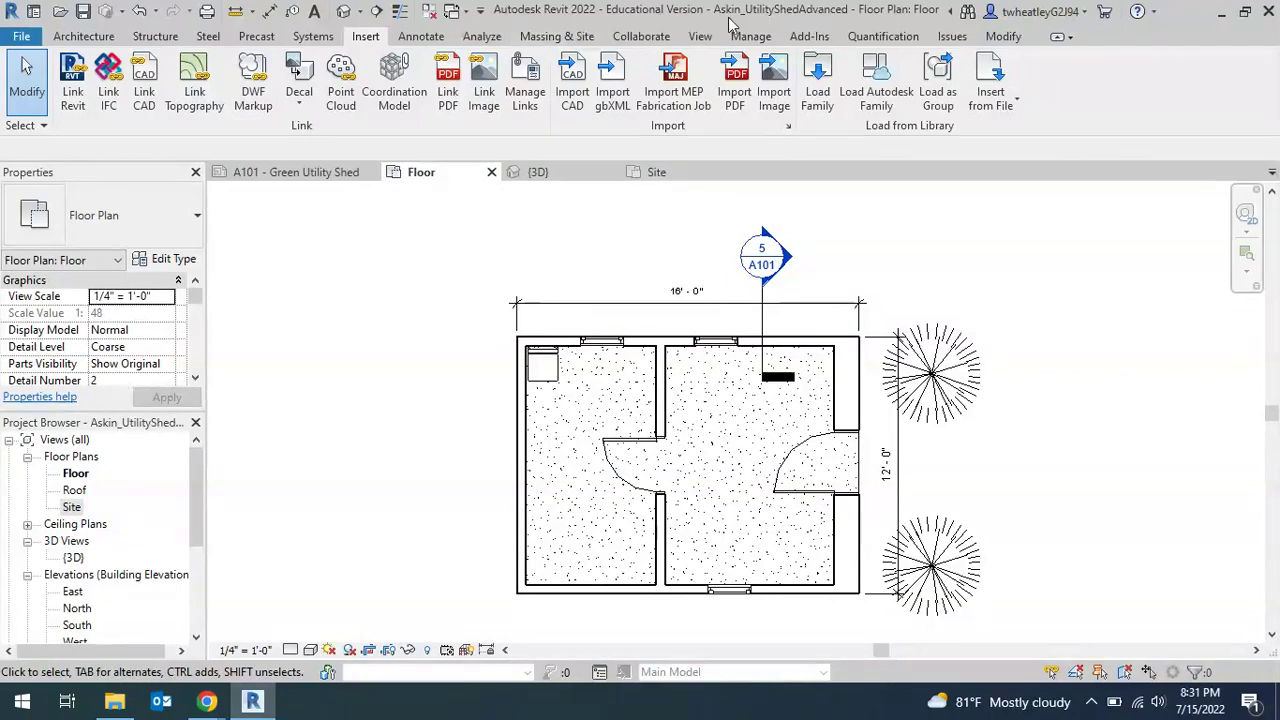
Create a camera view from the lower-left room aimed at the upper wall window
left_click(700, 36)
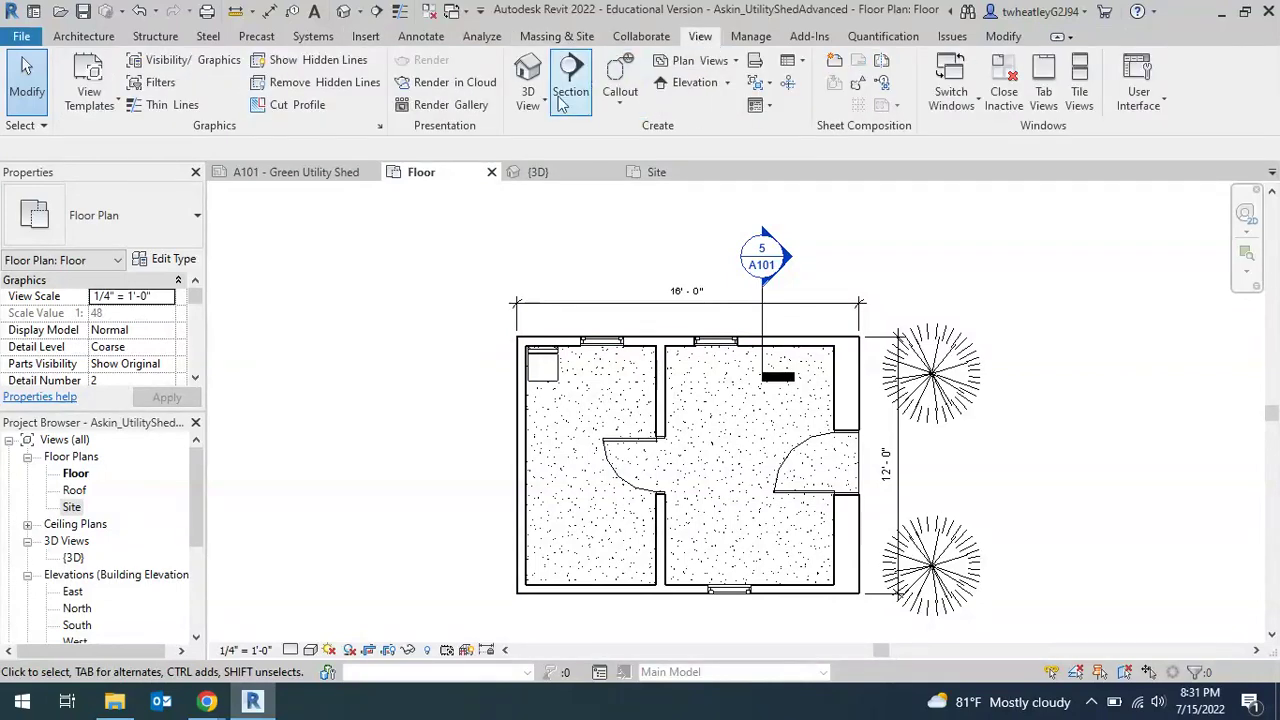
left_click(530, 100)
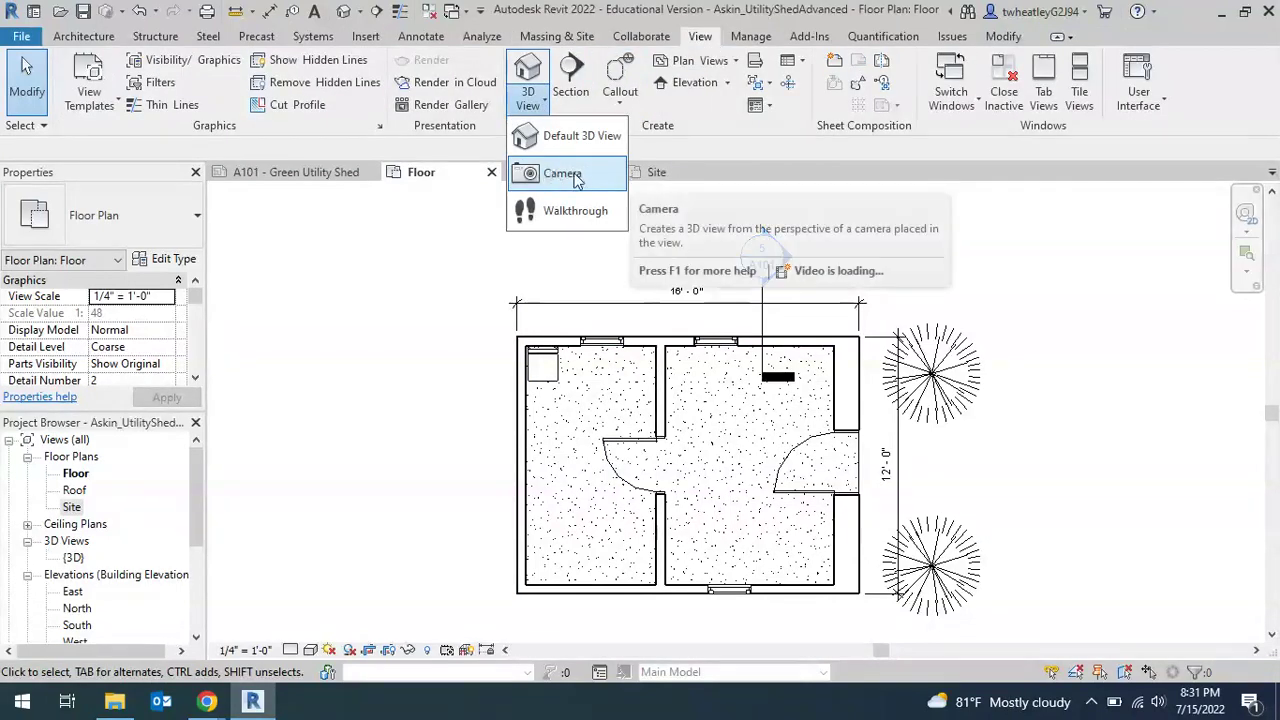
left_click(565, 174)
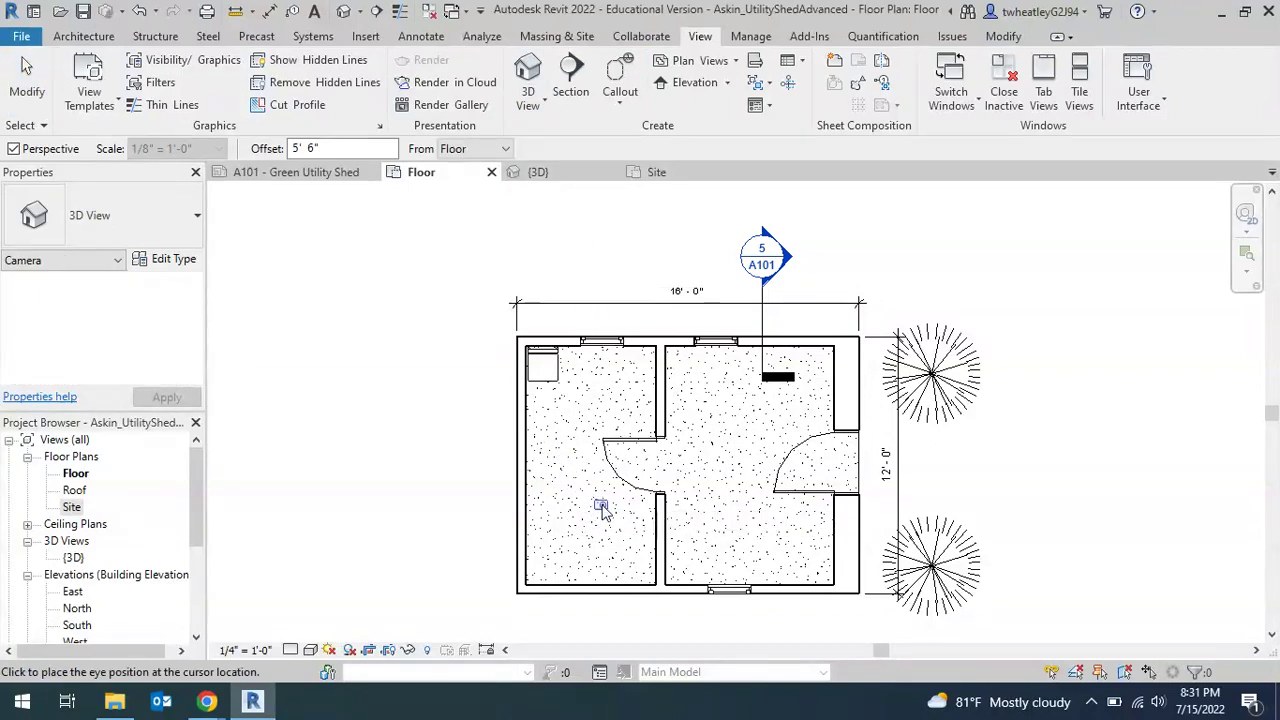
left_click(600, 504)
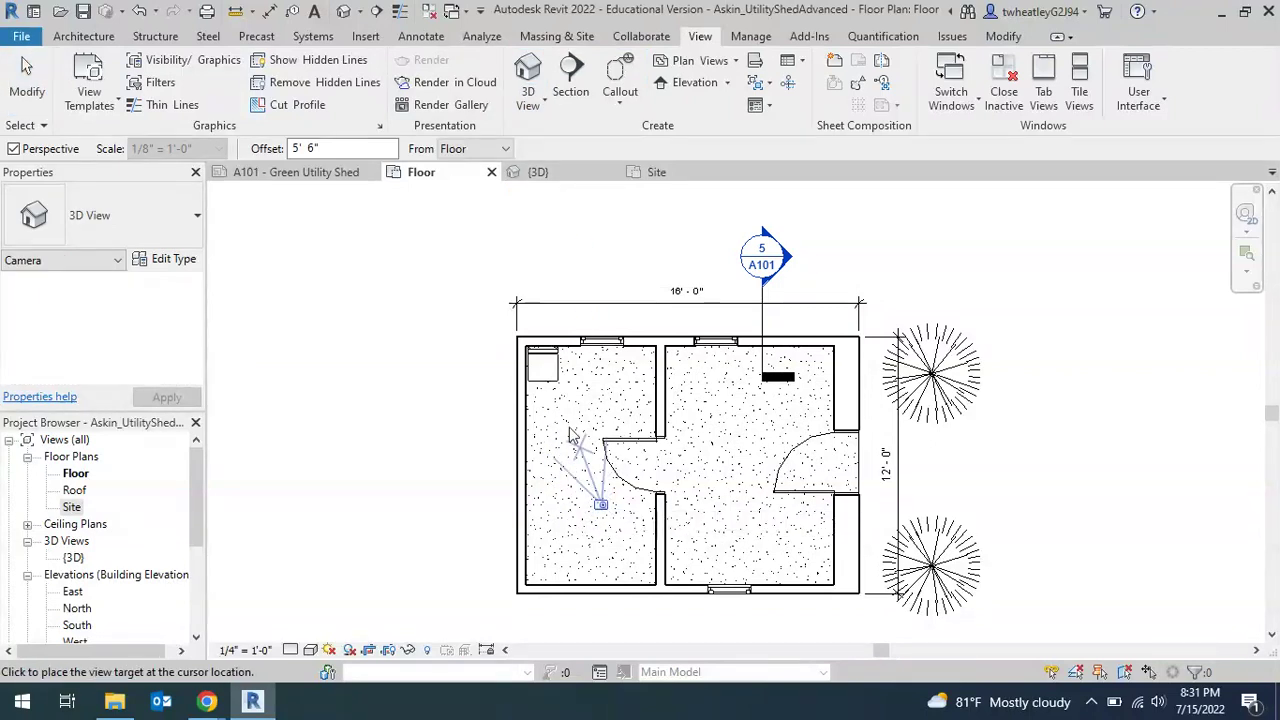
left_click(557, 245)
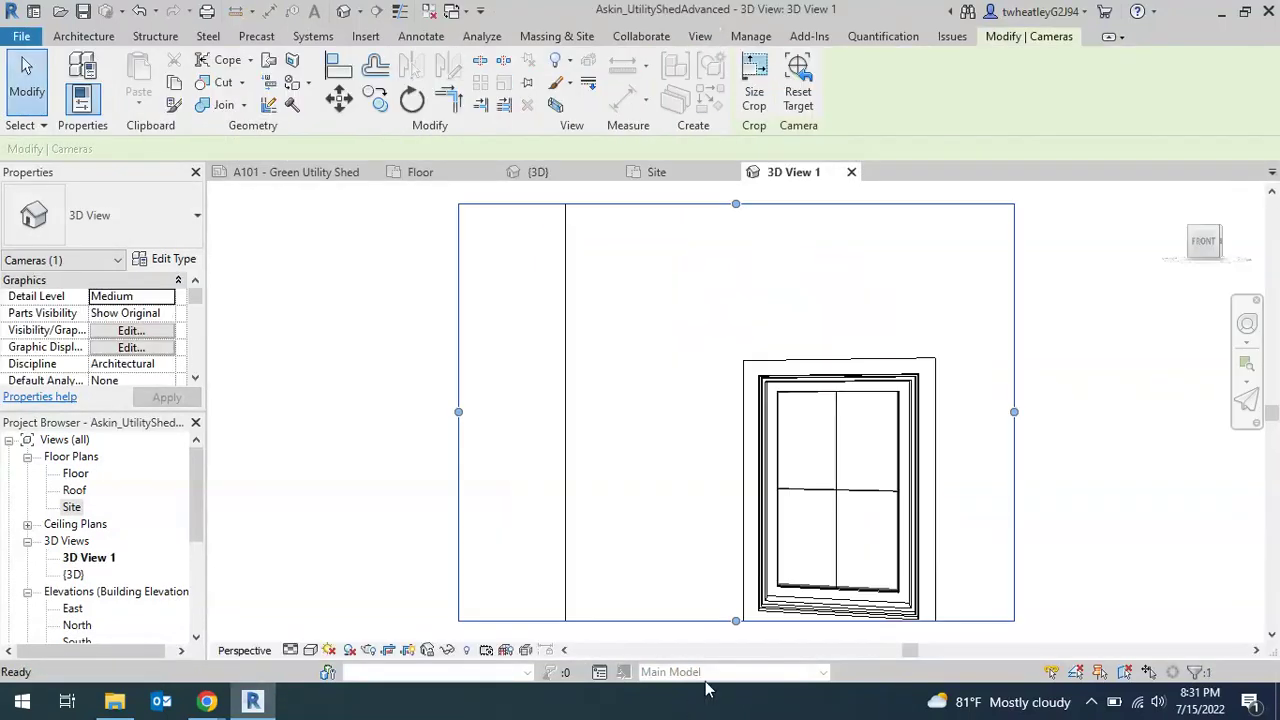
Extend the camera view's crop downward and leftward to include the chair
scroll(838, 522, "down", 4)
left_click_drag(808, 550, 811, 628)
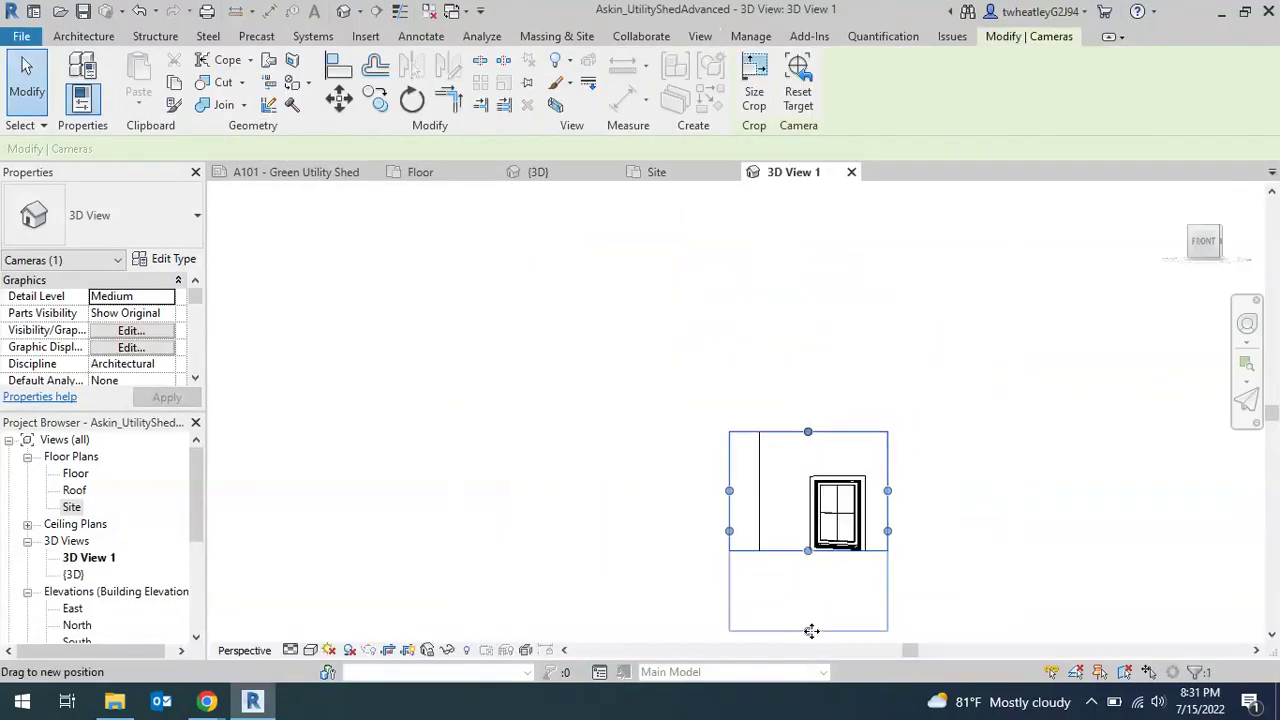
scroll(806, 580, "down", 3)
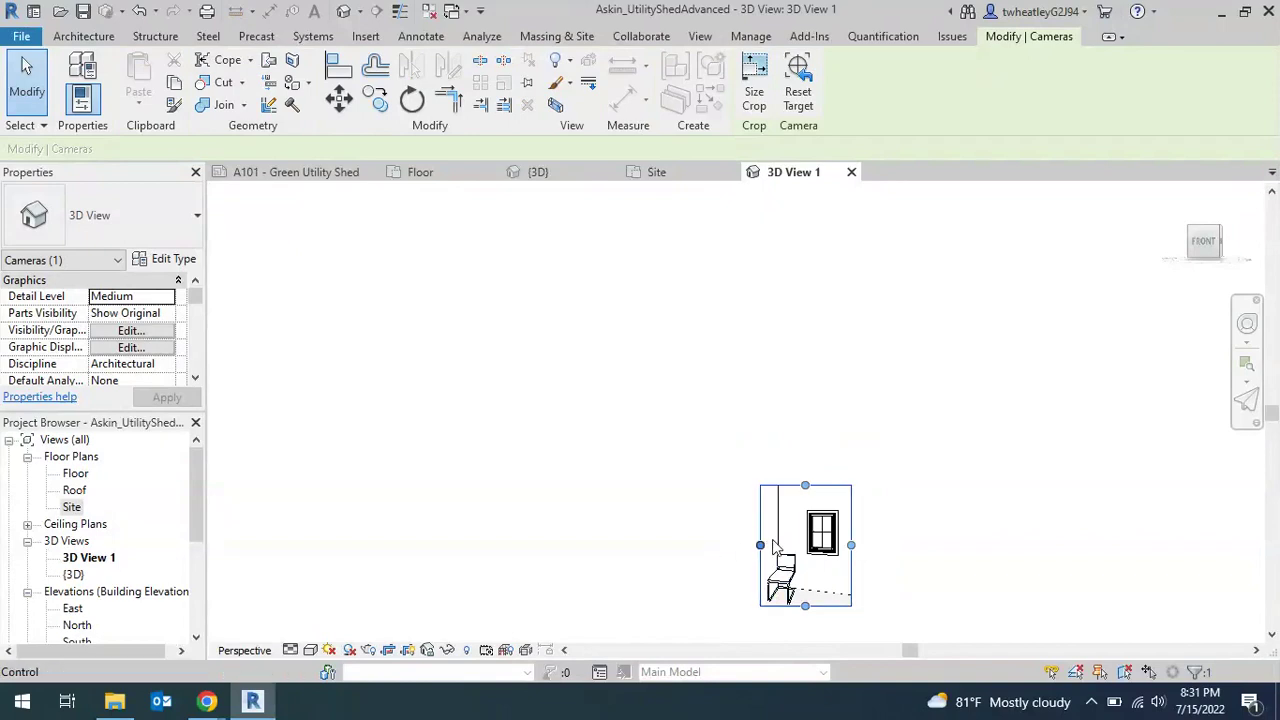
left_click_drag(760, 545, 615, 545)
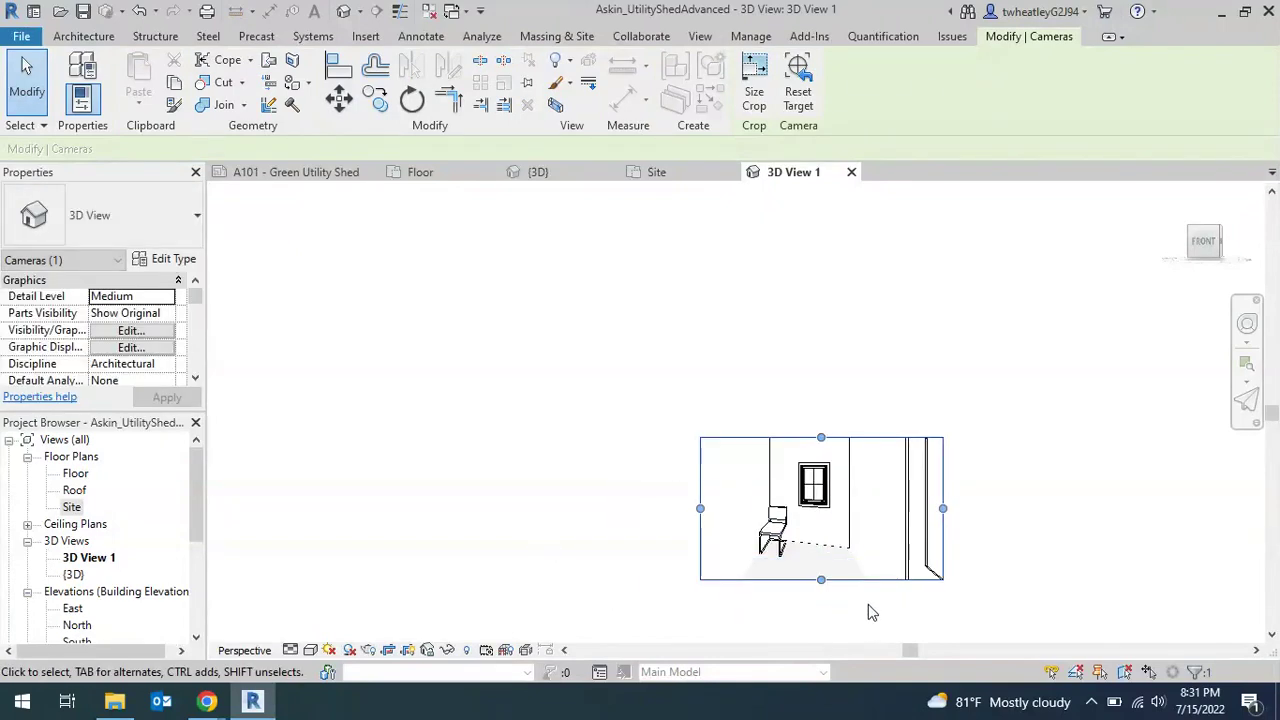
scroll(838, 540, "up", 3)
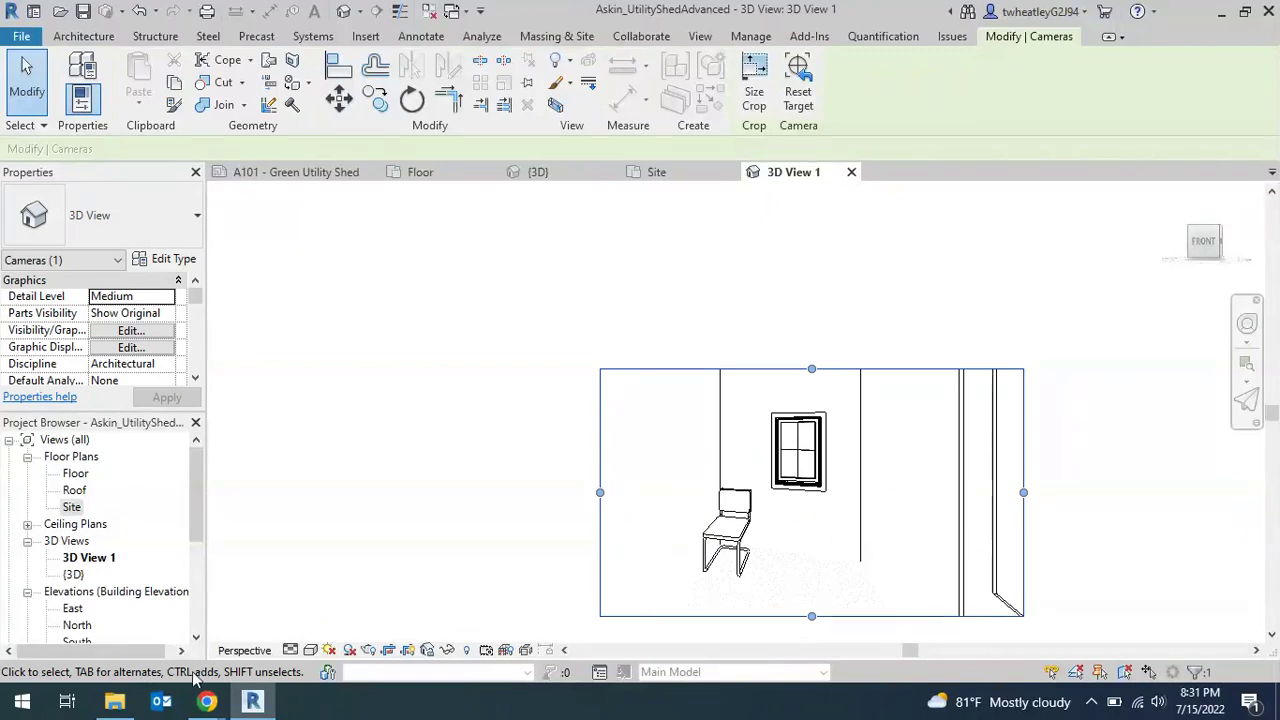
Set 3D View 1 to the Shaded visual style and switch back to the Floor plan
left_click(313, 651)
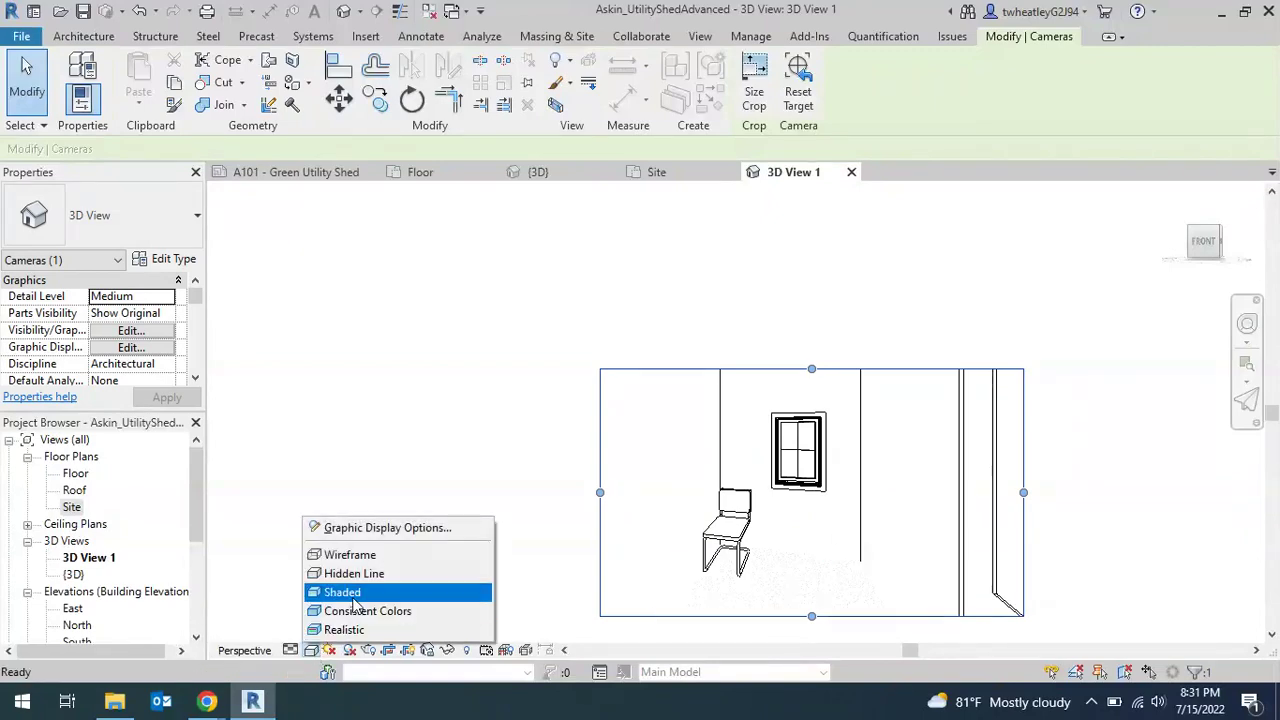
left_click(395, 595)
key("ctrl+Tab")
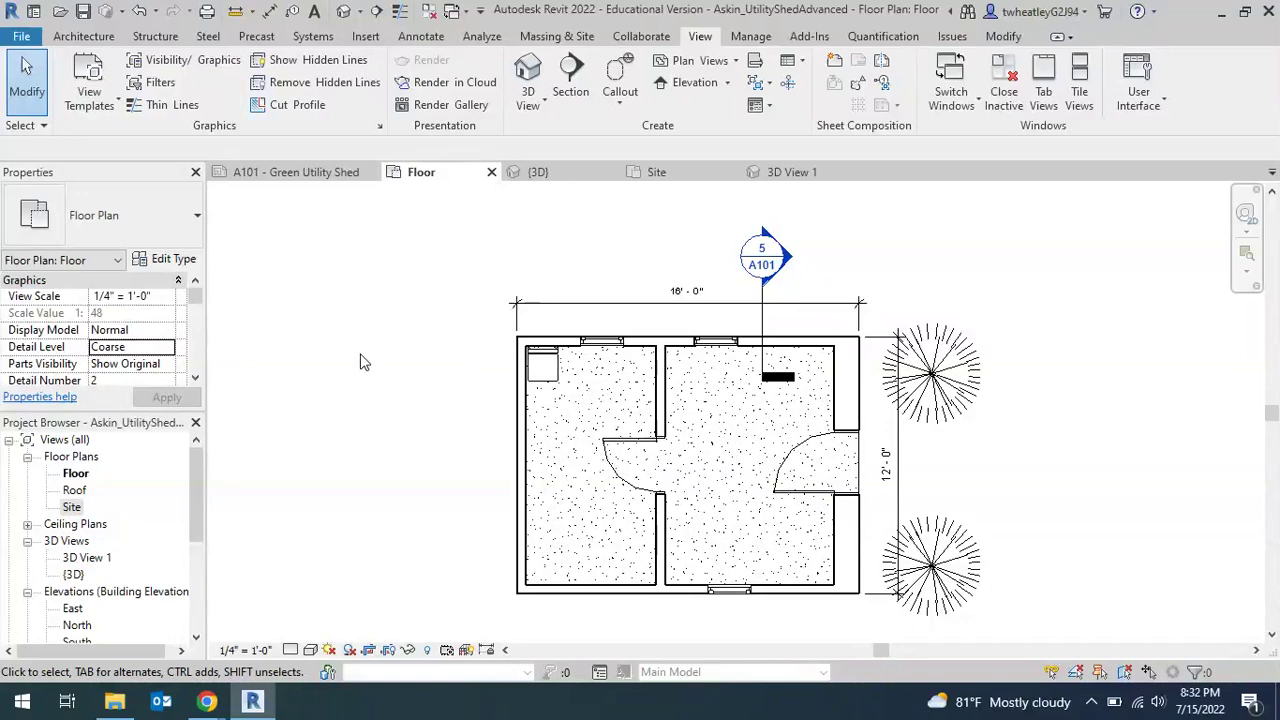
Show the whole shed, trees, bench and path in the {3D} view, keeping the Realistic visual style
scroll(398, 371, "down", 1)
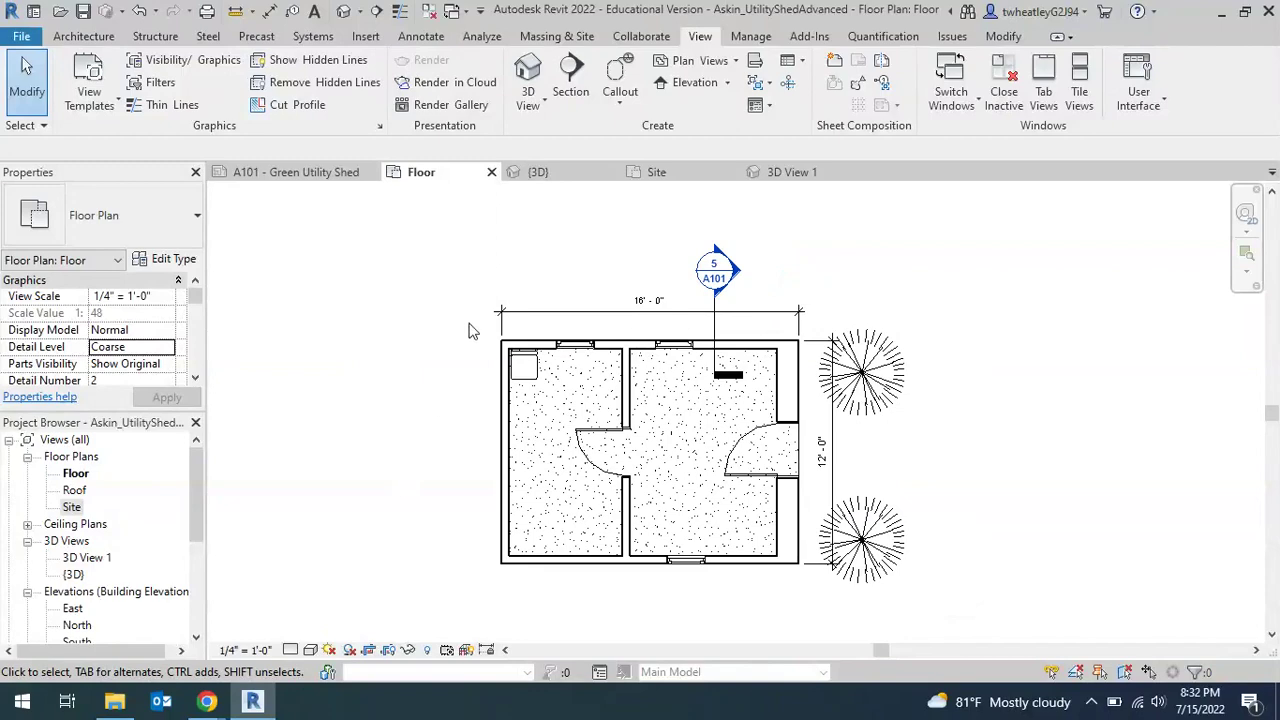
left_click(548, 178)
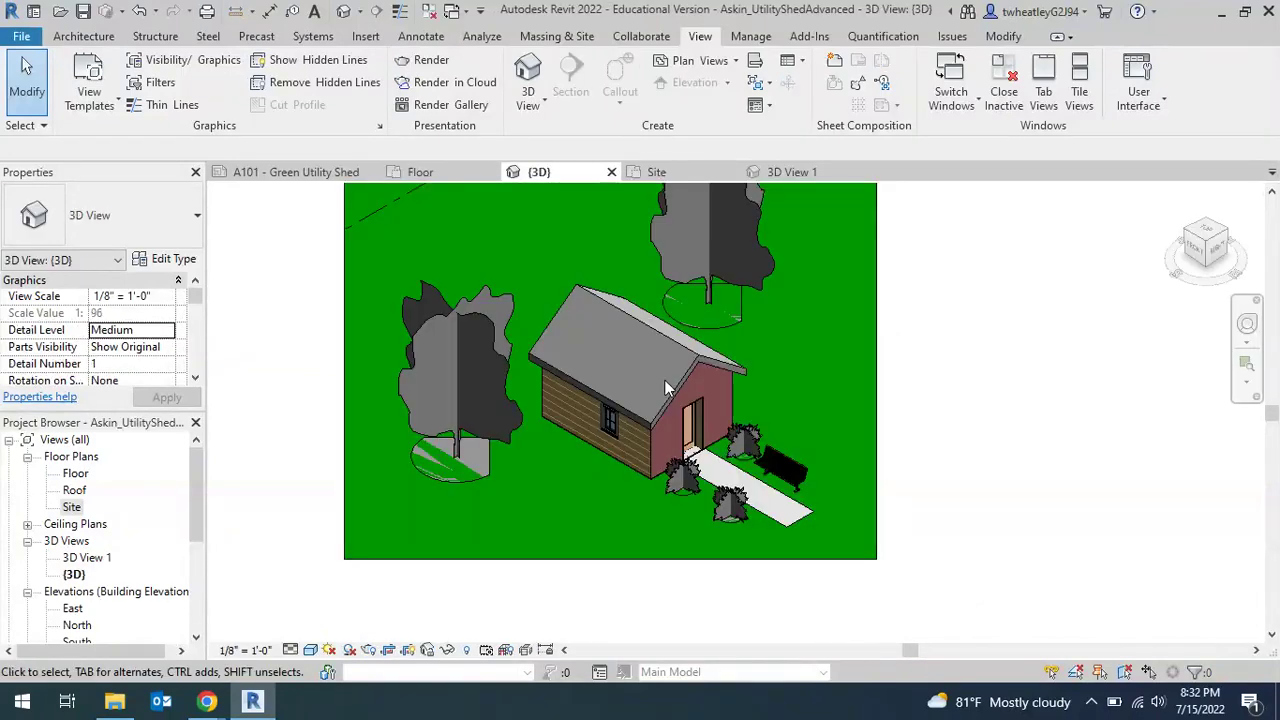
scroll(835, 338, "up", 2)
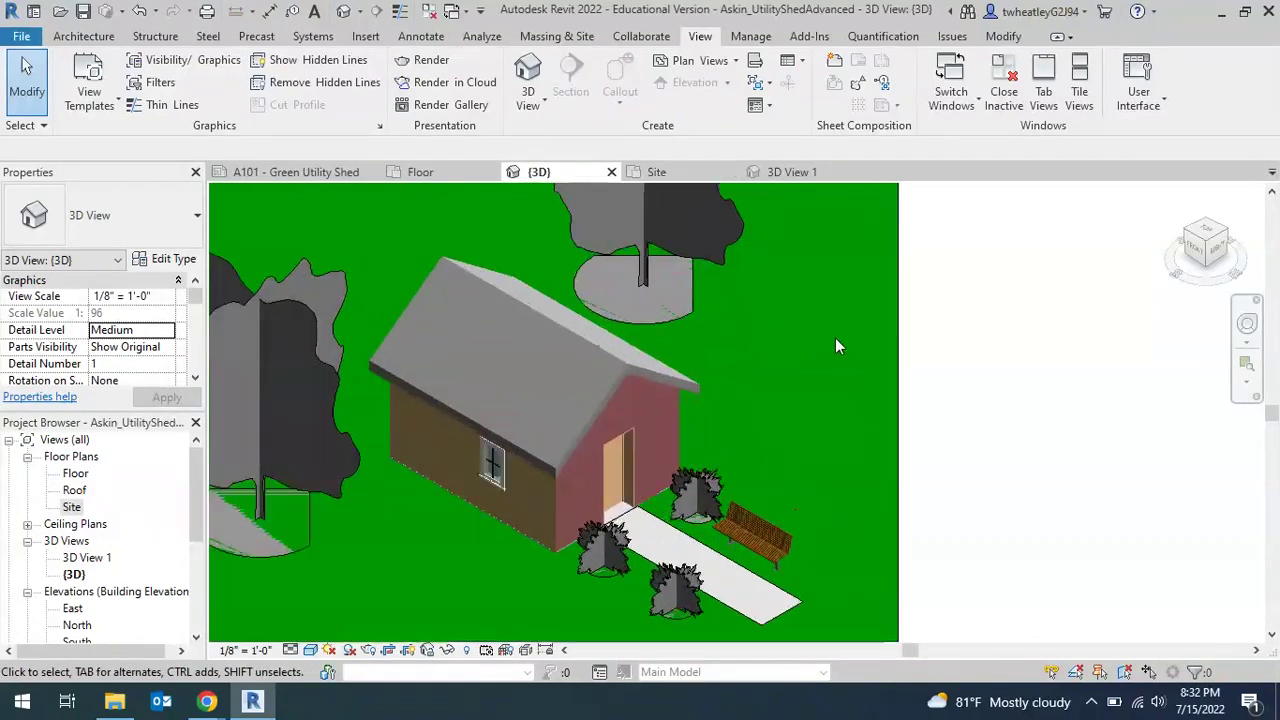
scroll(835, 338, "down", 4)
scroll(834, 345, "up", 2)
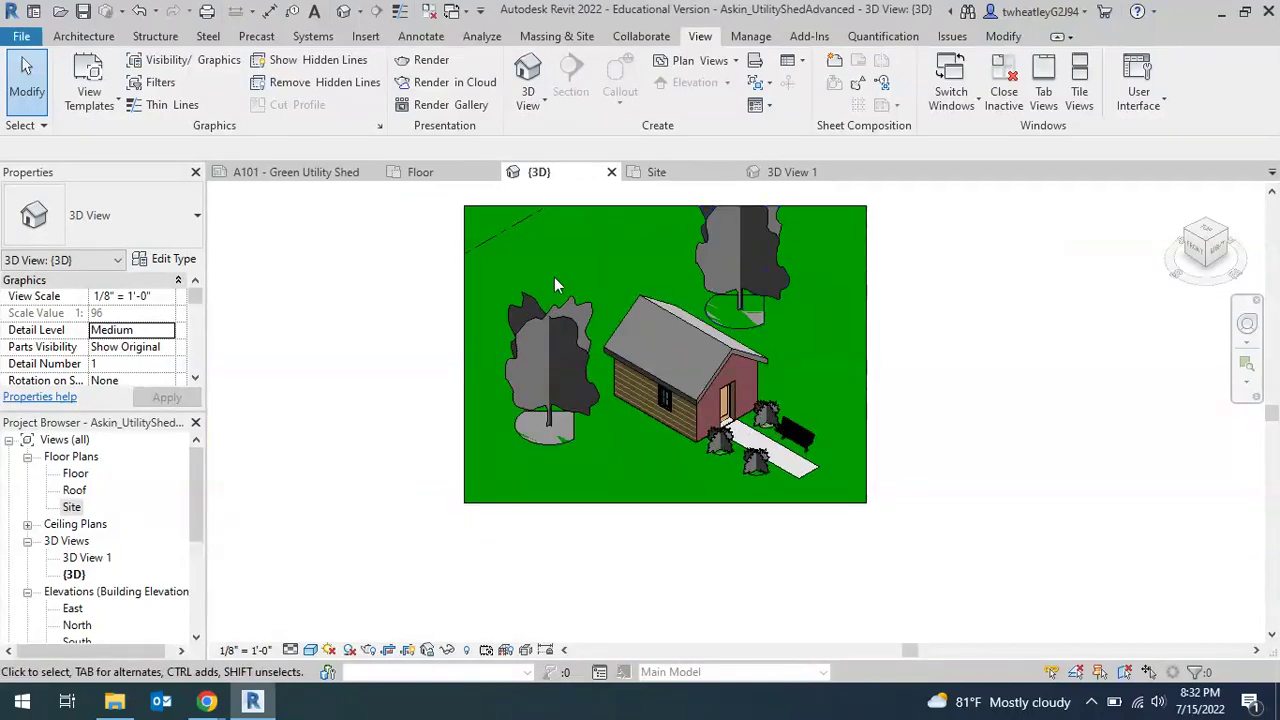
left_click(312, 651)
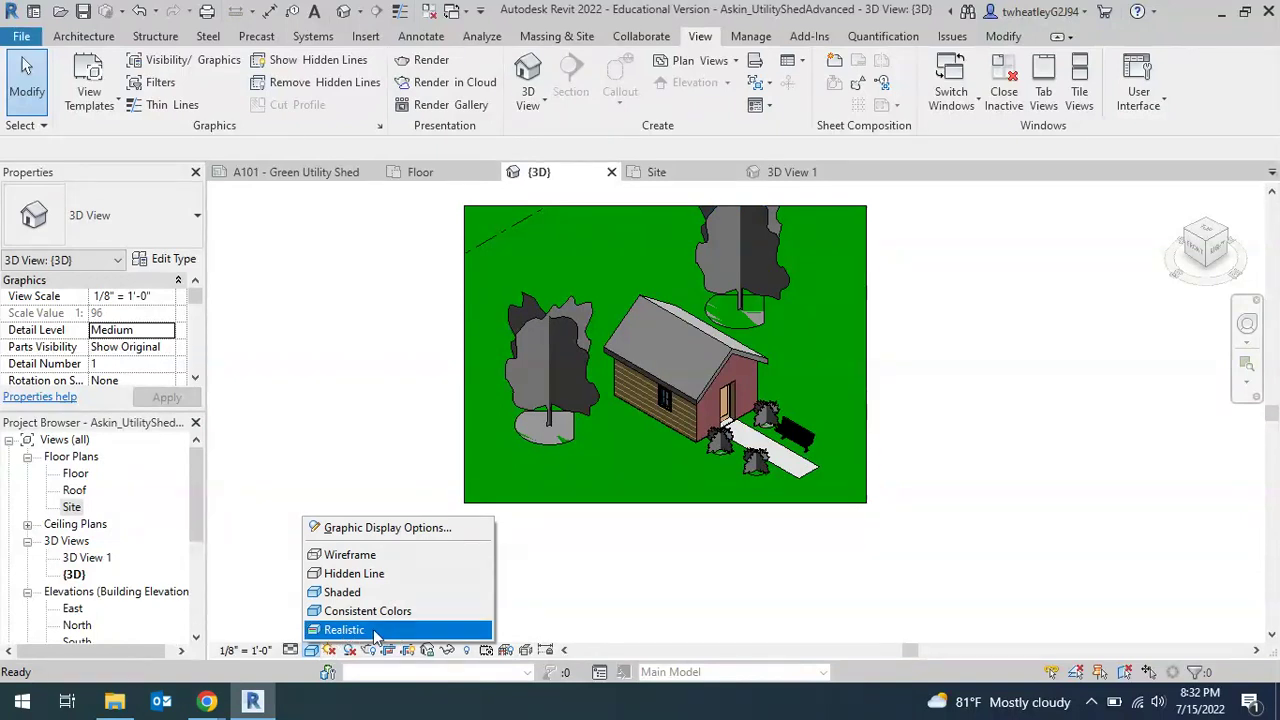
left_click(352, 378)
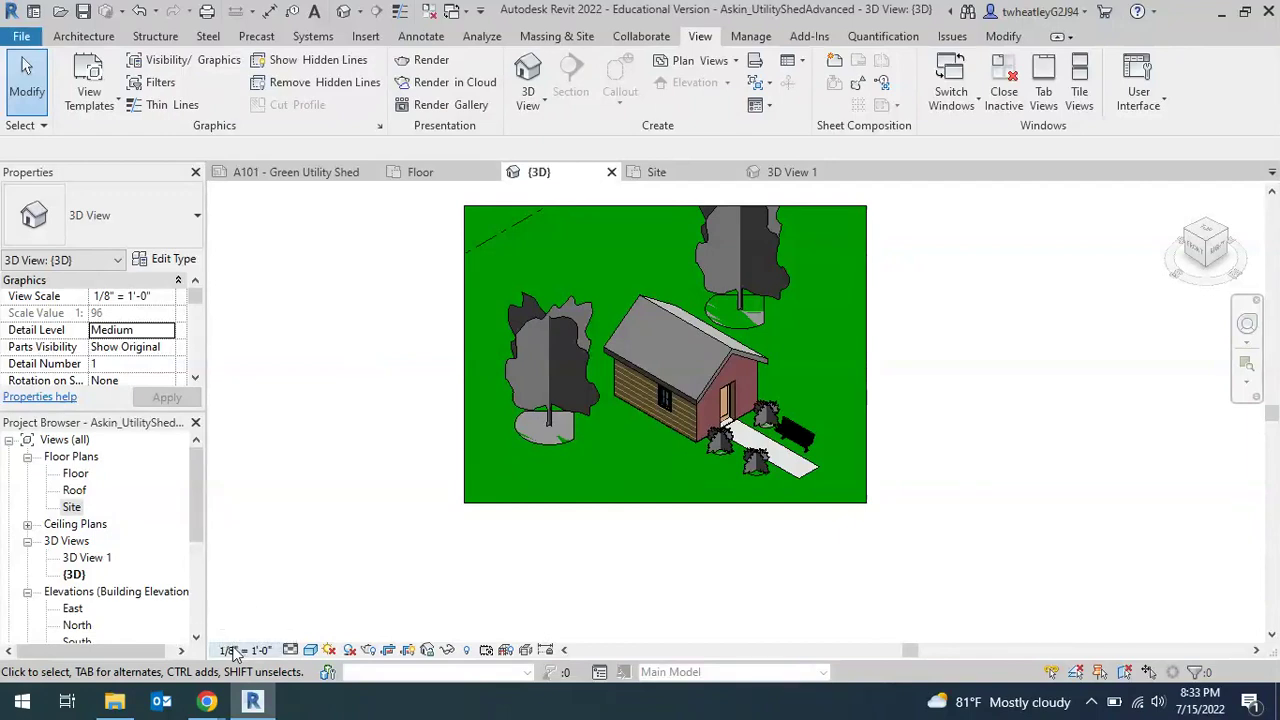
Render the {3D} view at Medium quality with Exterior: Sun only lighting
left_click(369, 652)
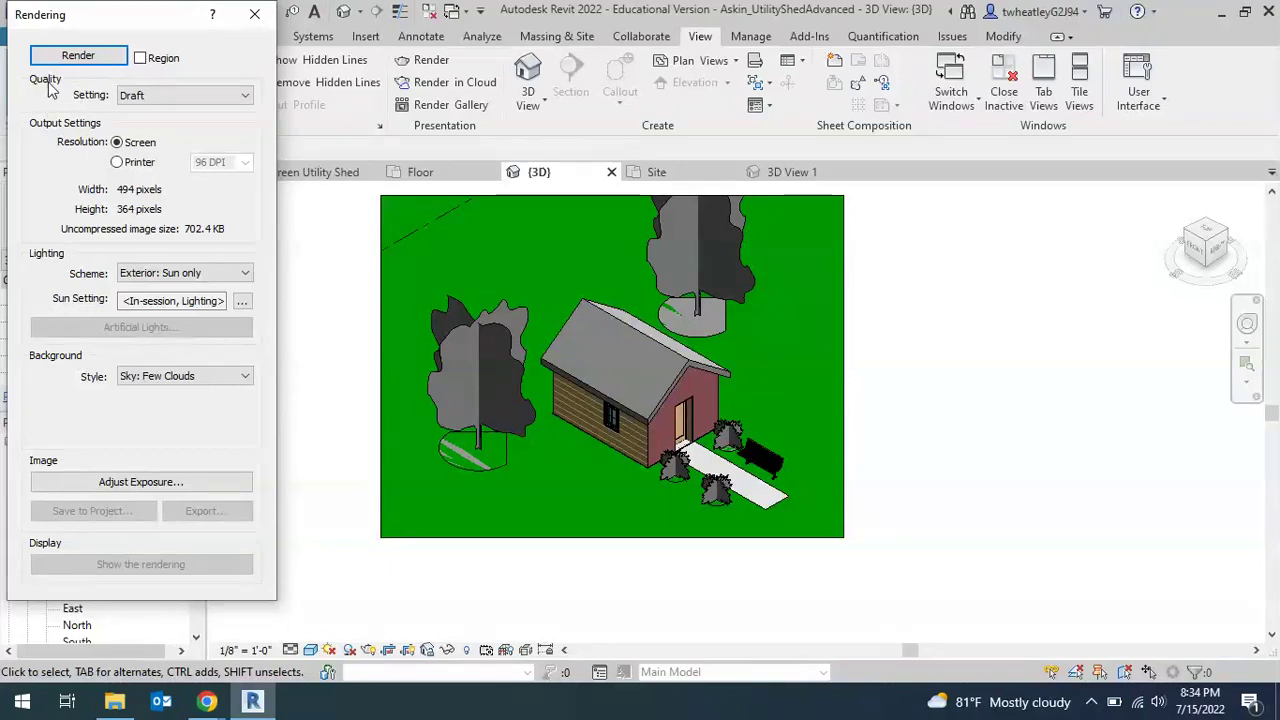
left_click(162, 98)
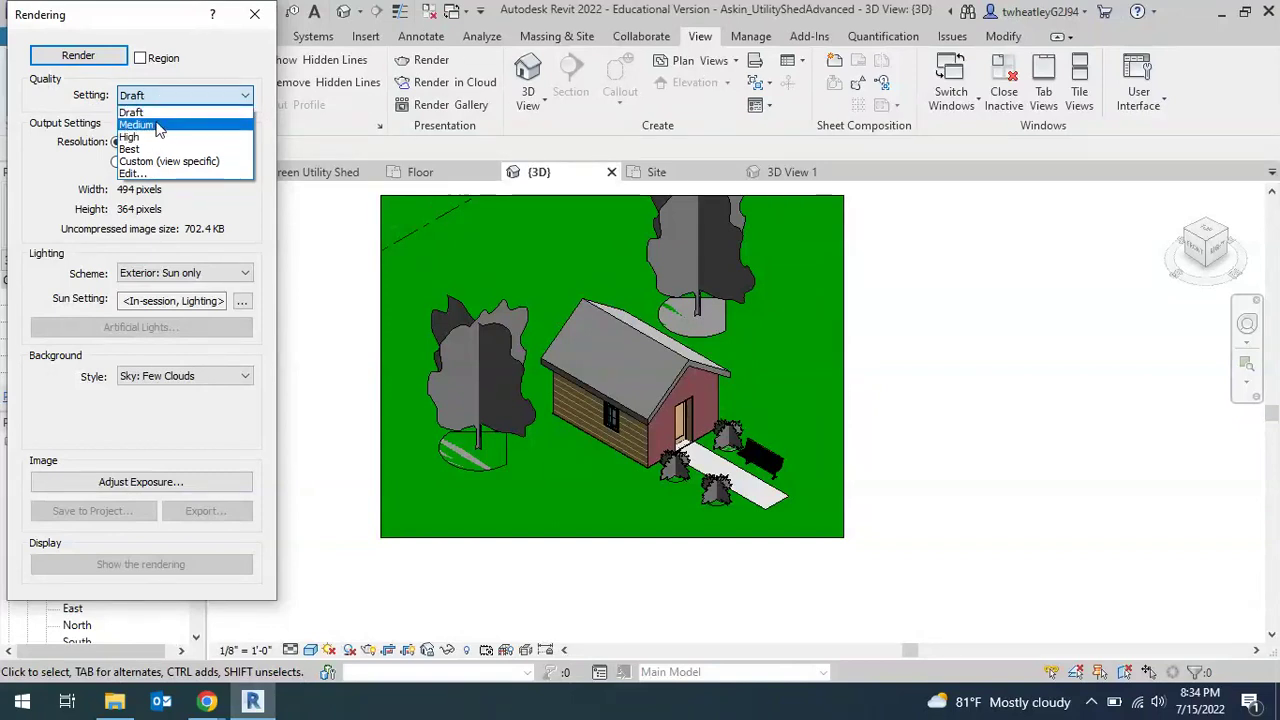
left_click(157, 125)
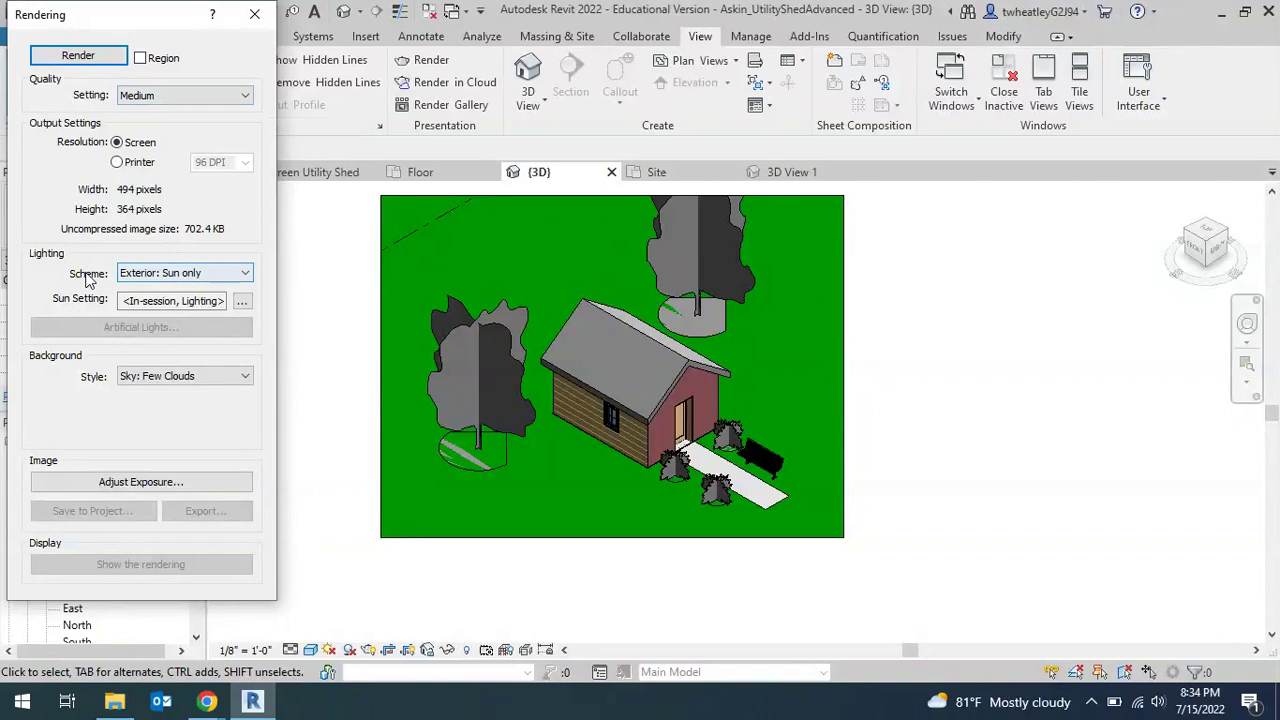
left_click(209, 279)
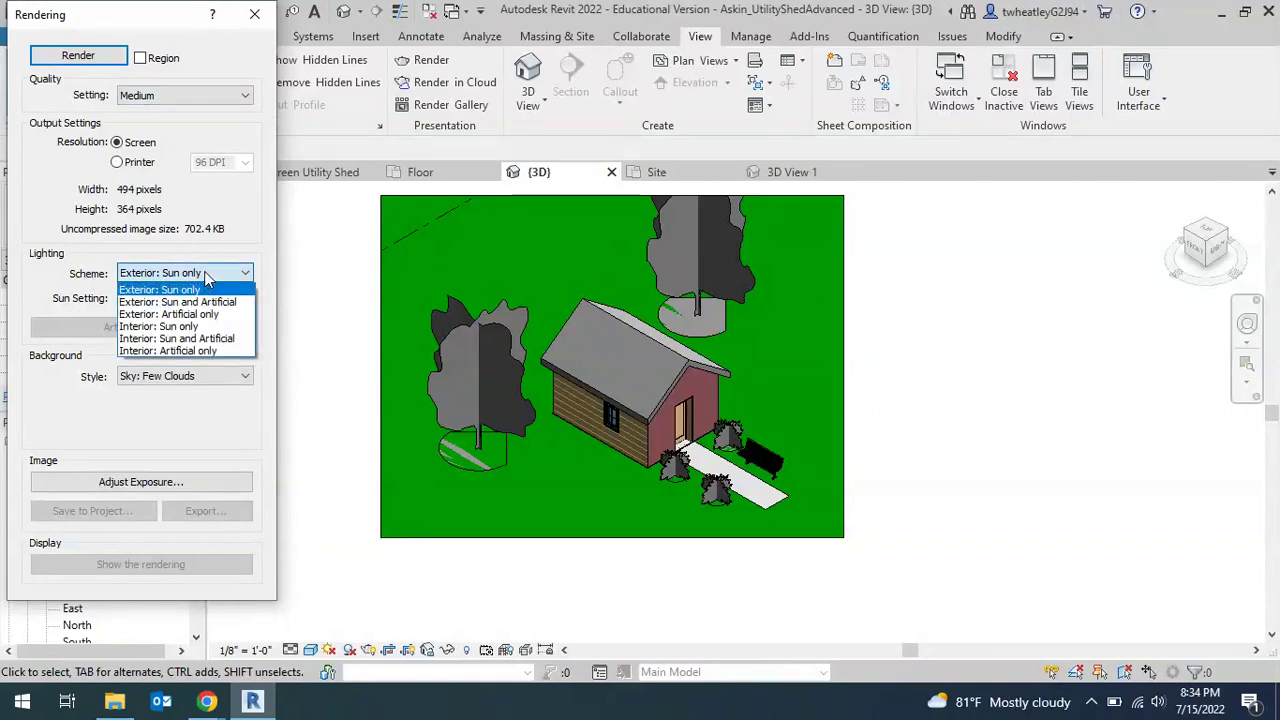
left_click(207, 279)
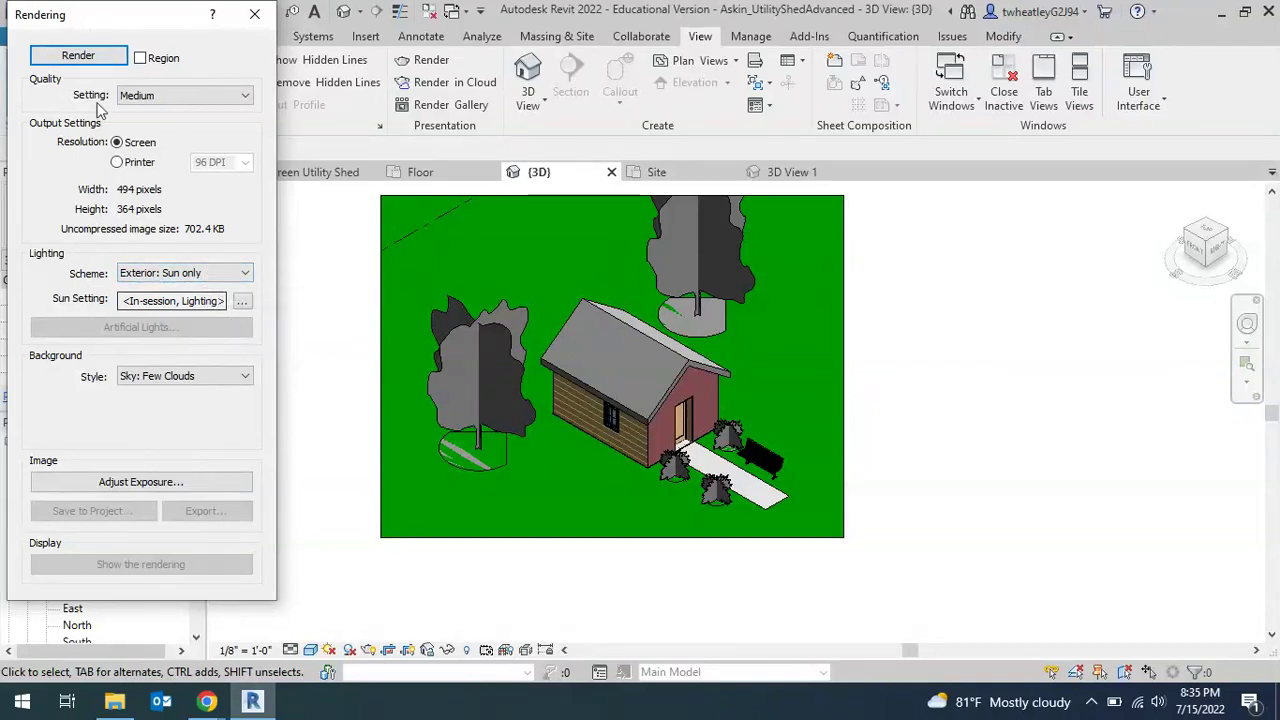
left_click(80, 57)
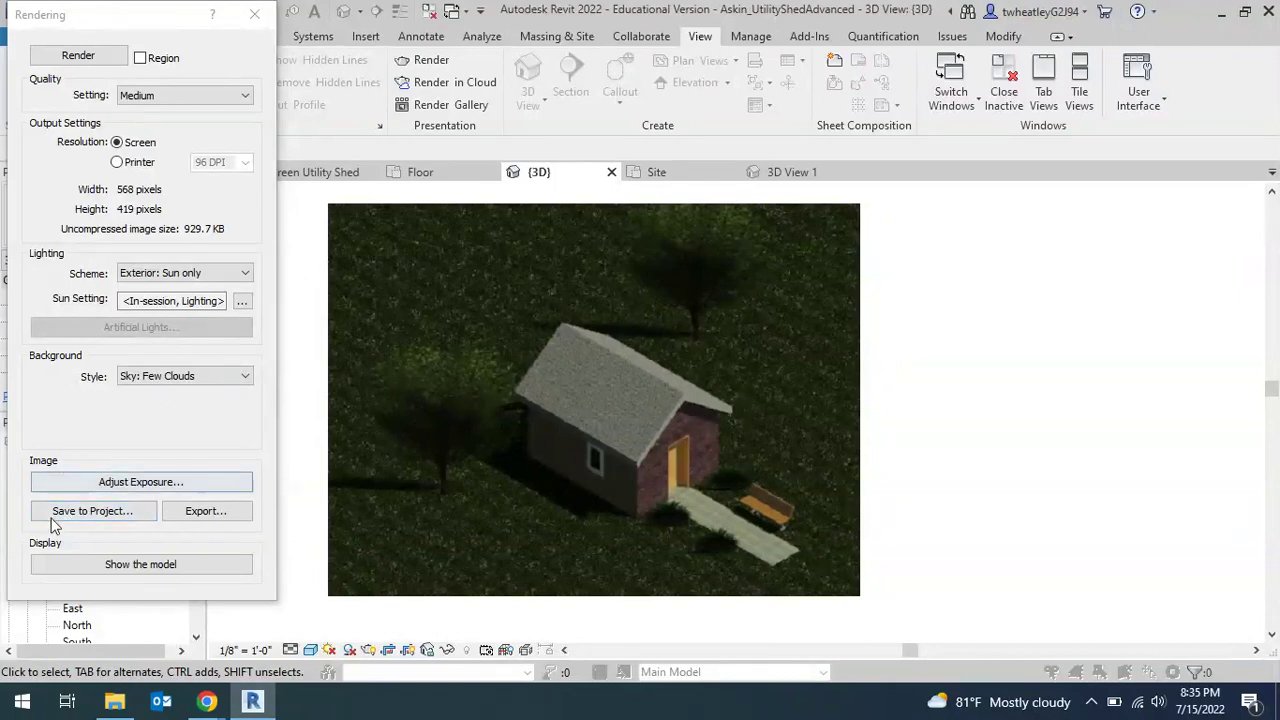
Save the rendering to the project as 'Shed 1 exterior' and close the Rendering dialog
left_click(77, 512)
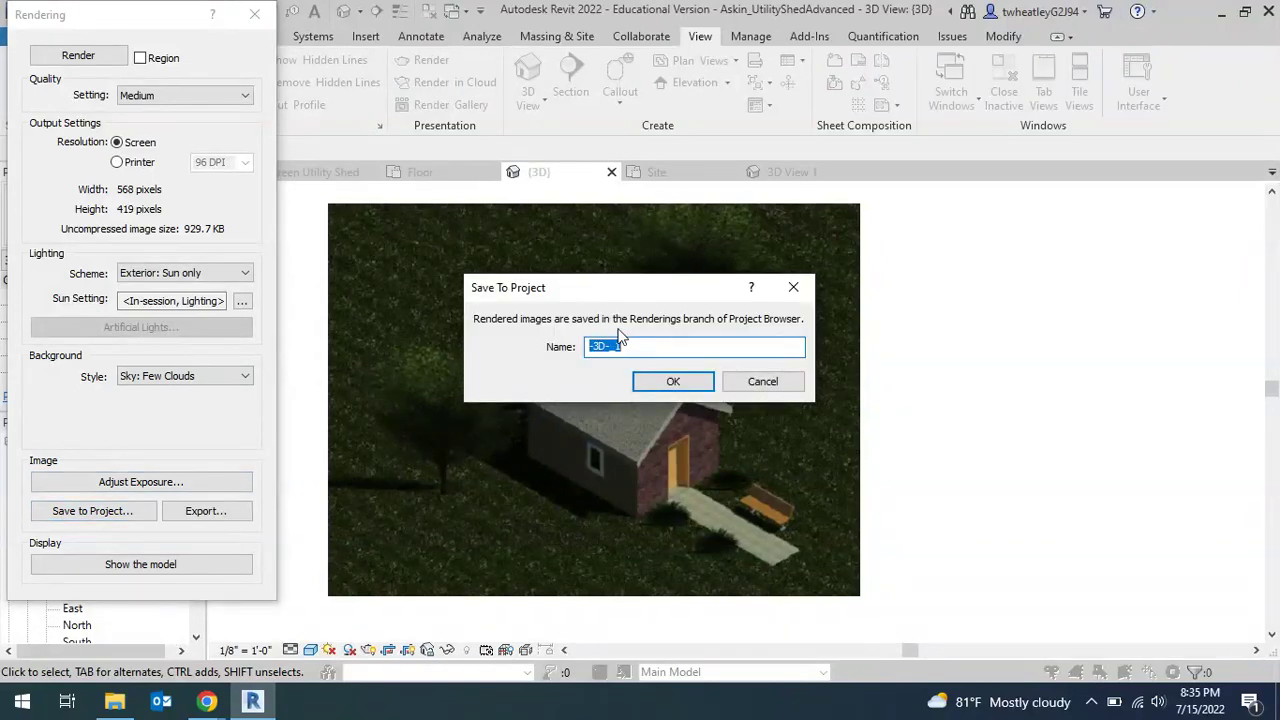
type("Shed 1 exterior")
left_click(673, 382)
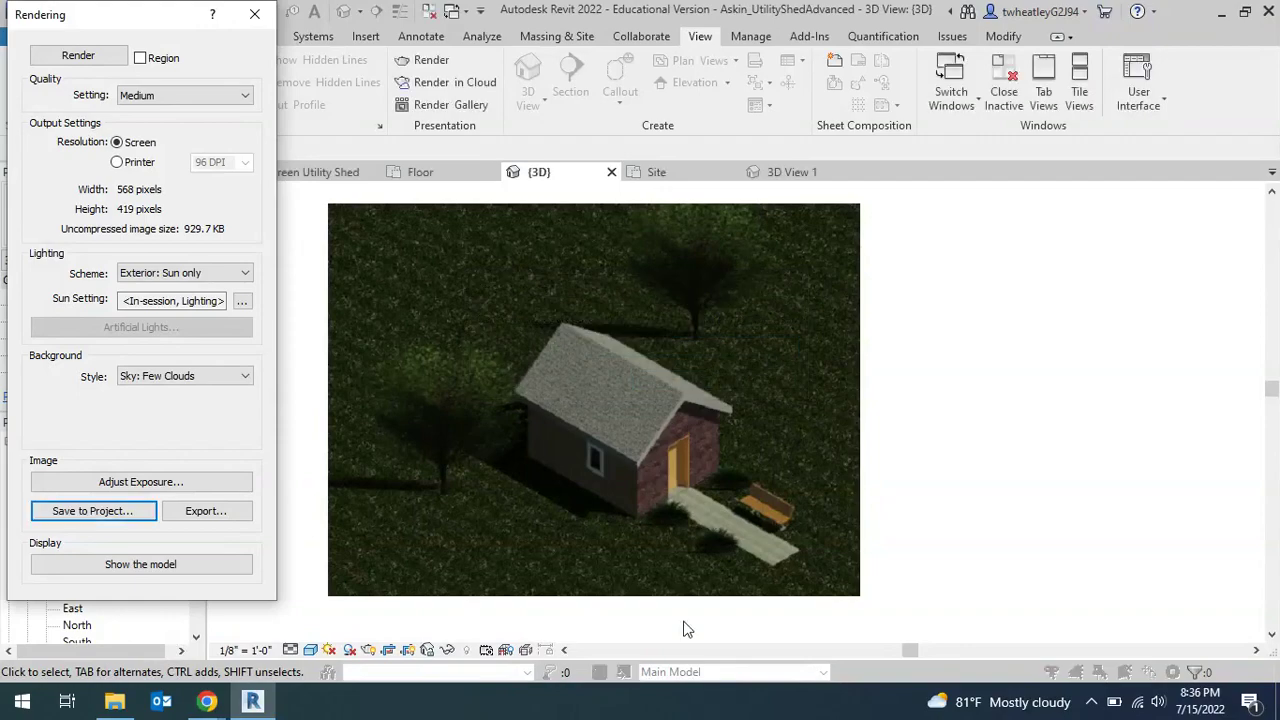
left_click(250, 14)
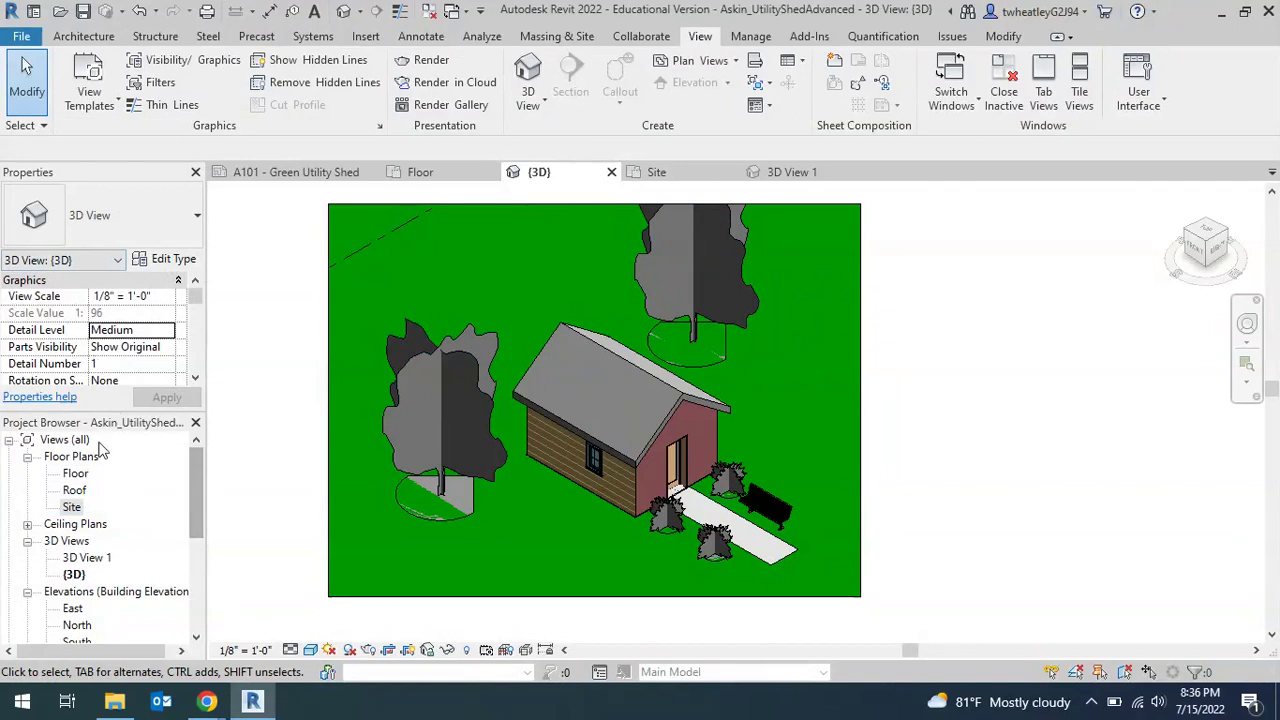
Open the Shed 1 exterior rendering under Renderings, then return to sheet A101 - Green Utility Shed
scroll(100, 512, "down", 1)
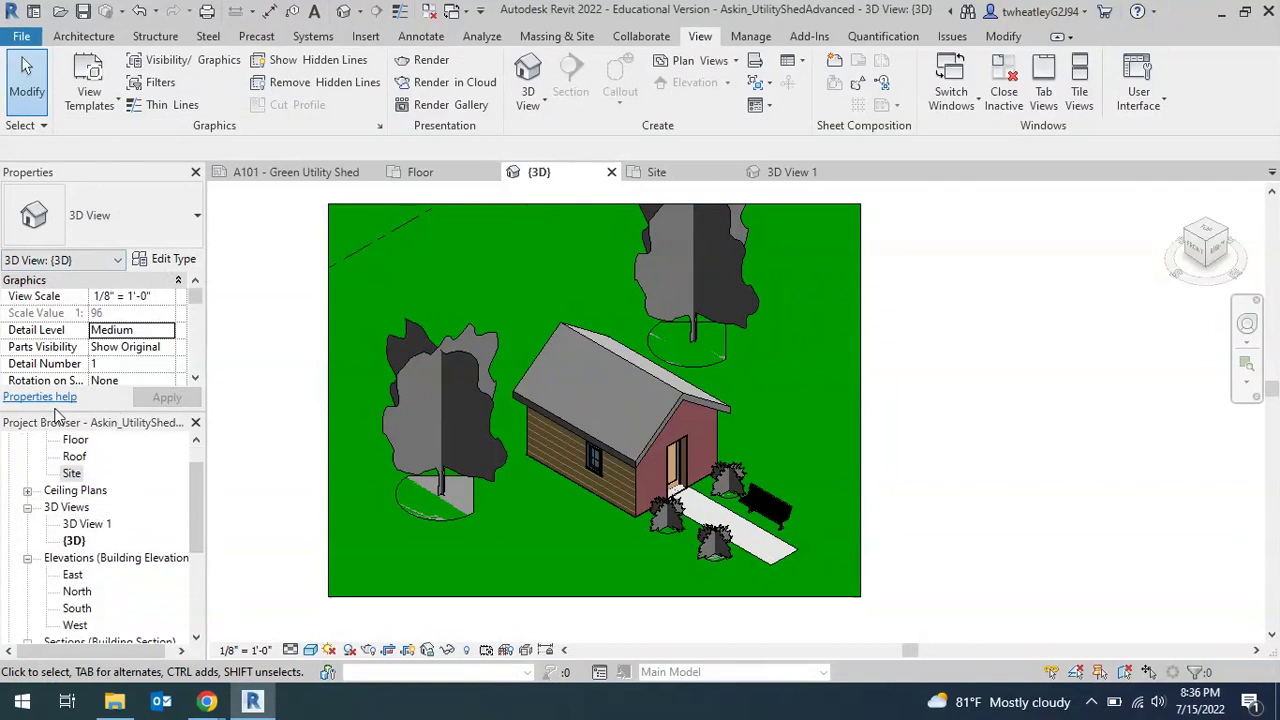
scroll(90, 535, "down", 4)
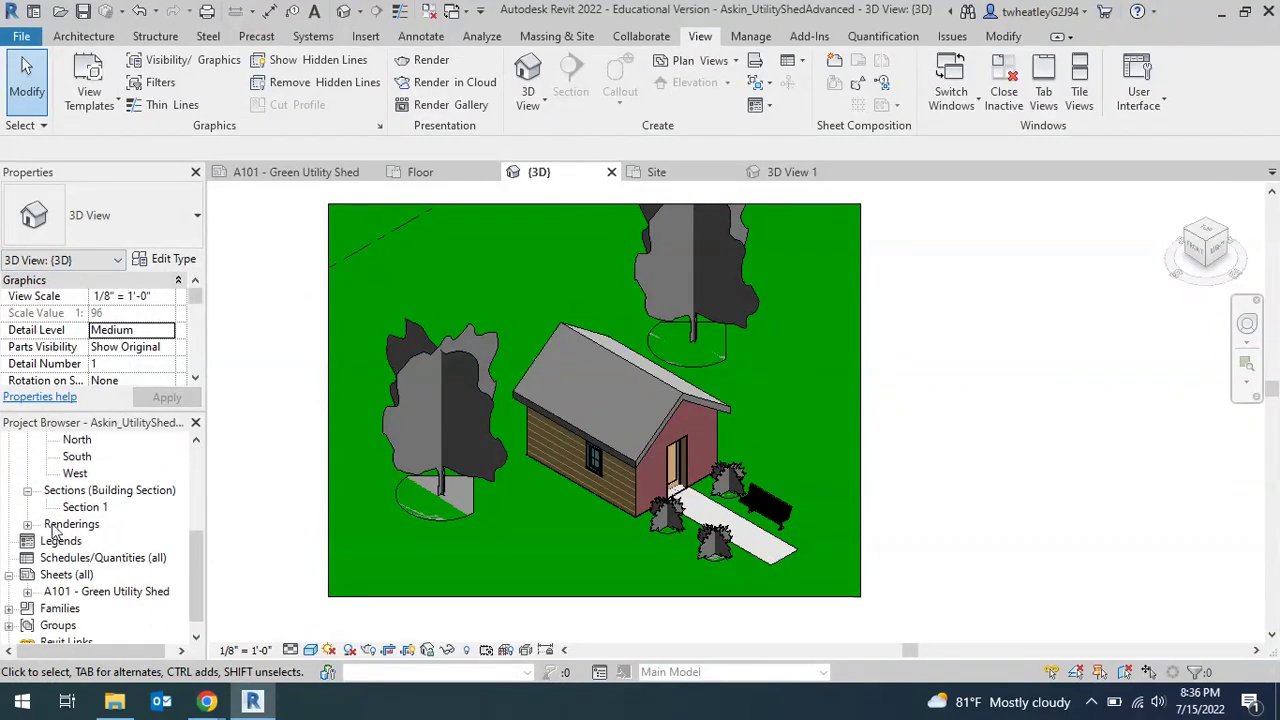
double_click(57, 526)
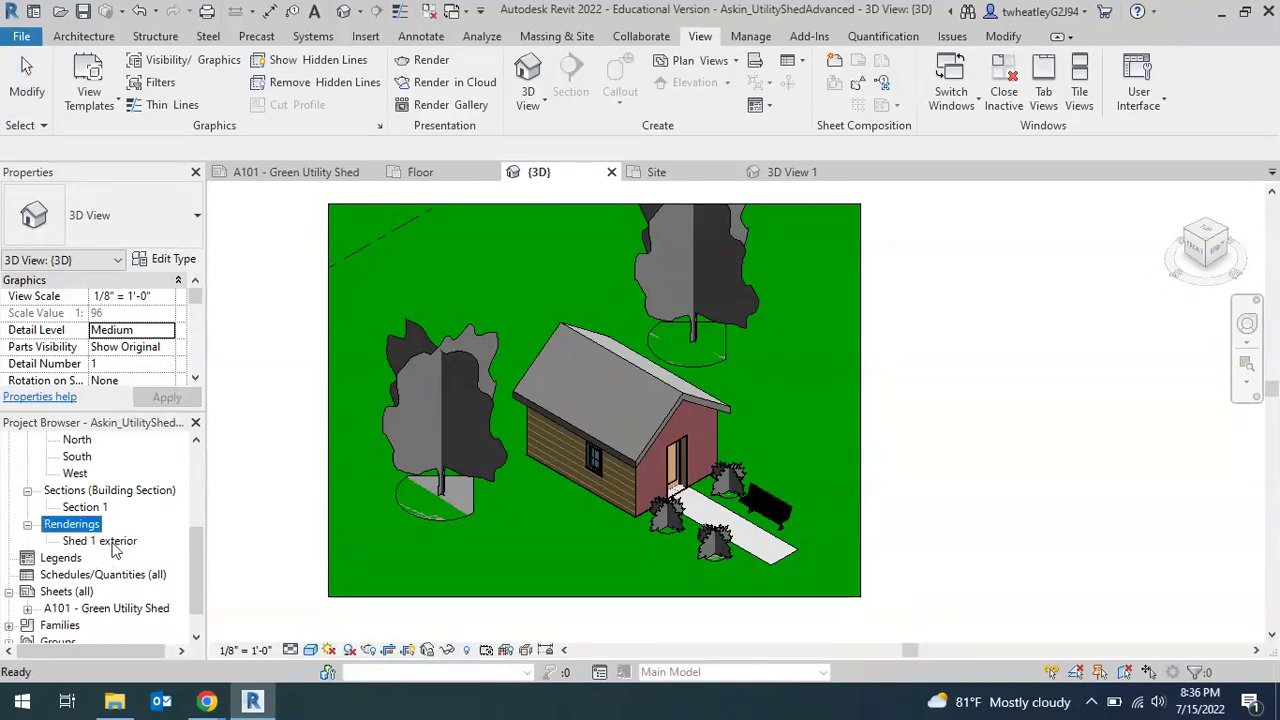
double_click(110, 541)
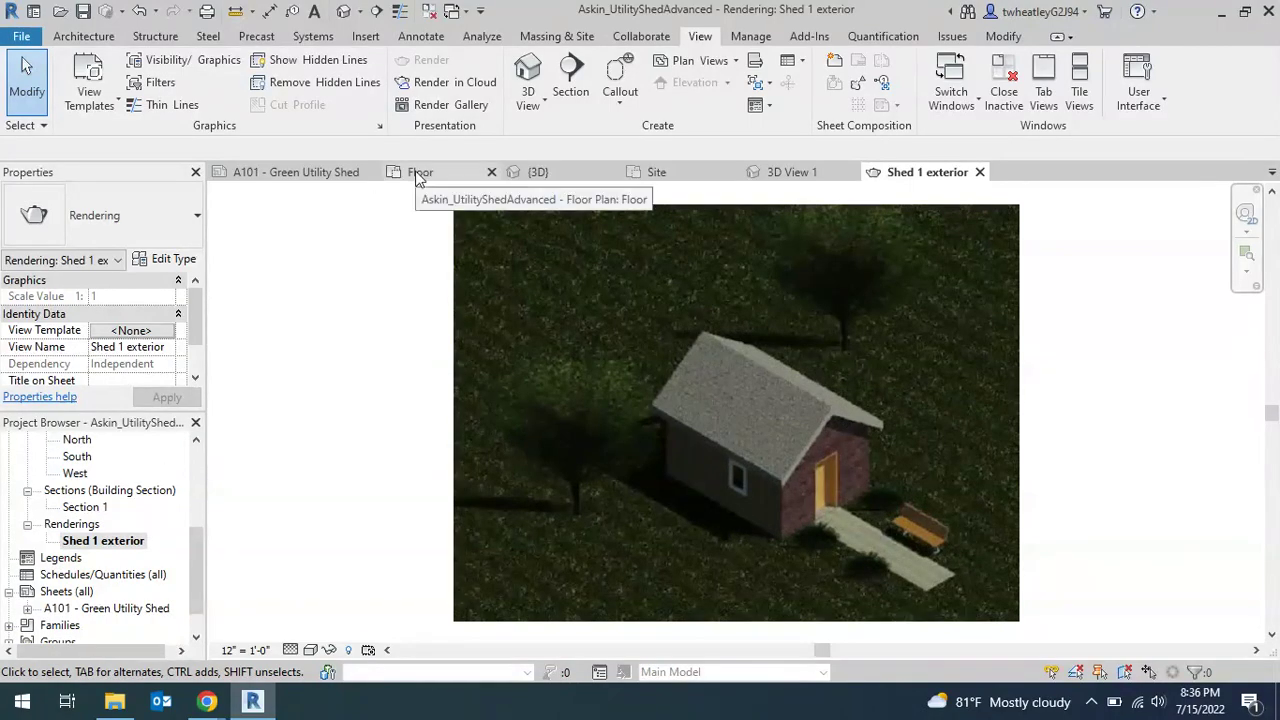
left_click(302, 180)
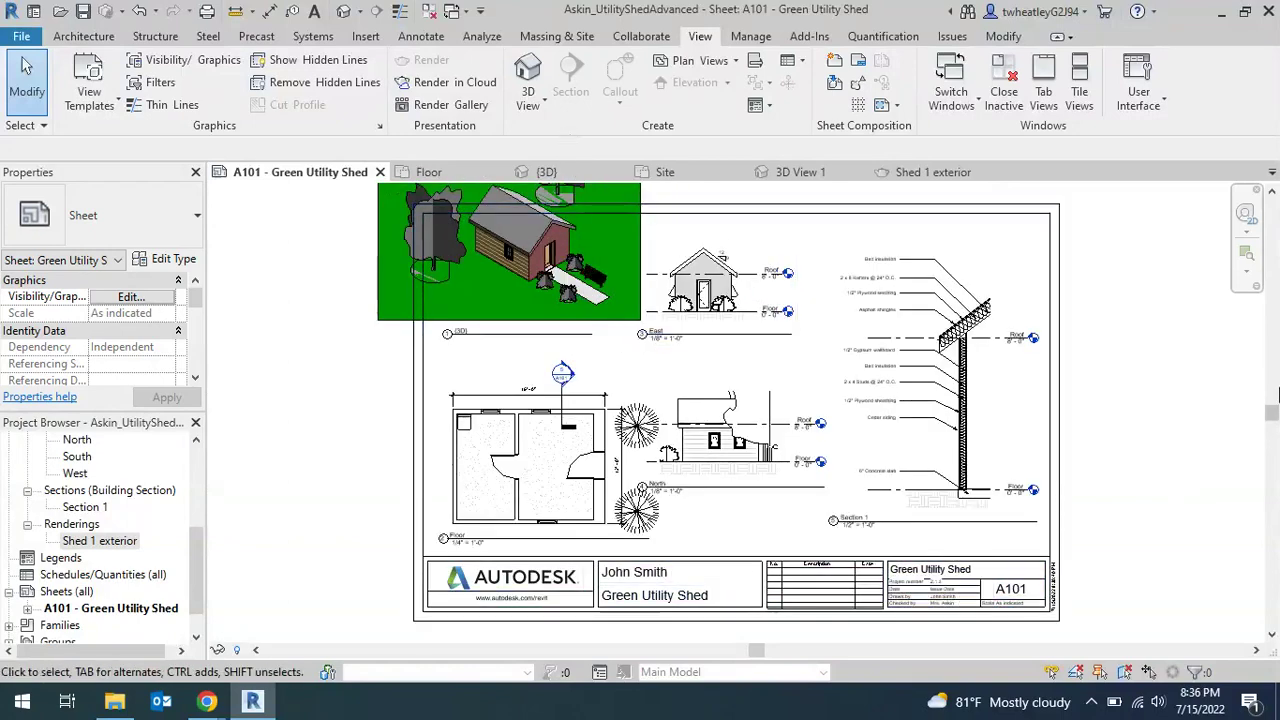
Tighten the {3D} view's crop region from the top, left and right around the shed
left_click_drag(1273, 417, 1273, 382)
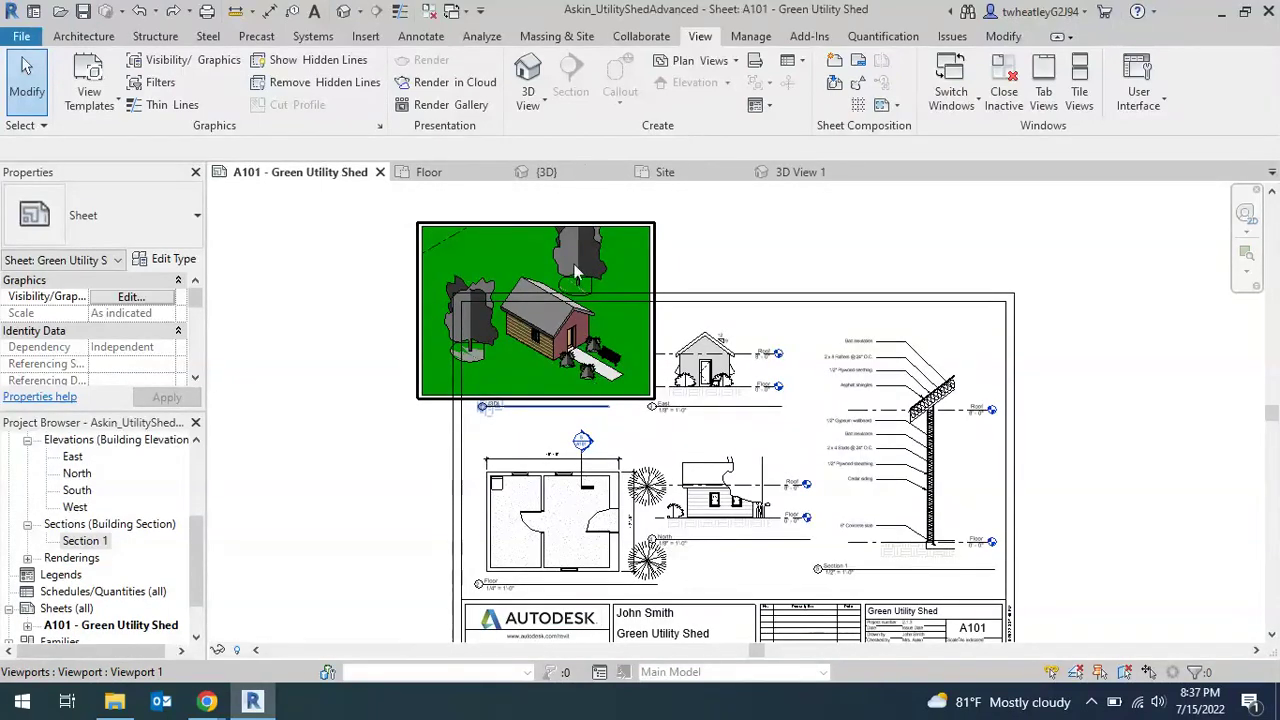
left_click(548, 172)
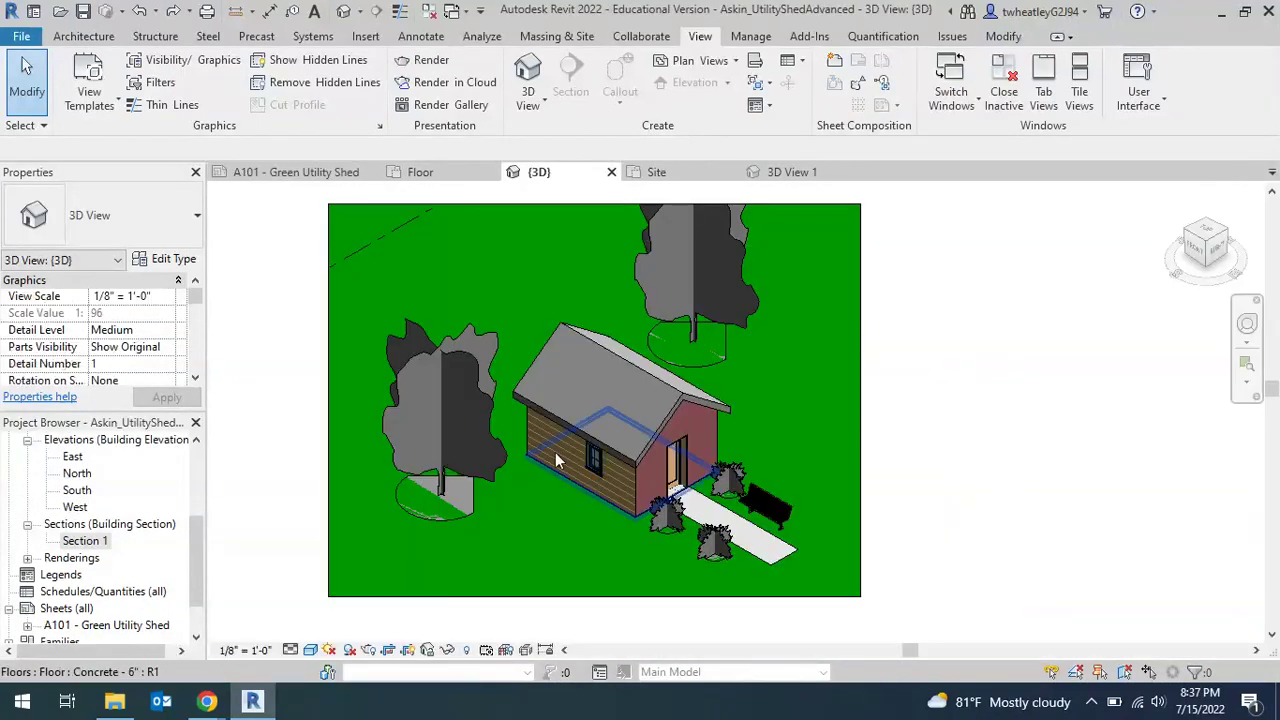
left_click(592, 208)
left_click_drag(592, 203, 596, 299)
left_click_drag(327, 448, 502, 449)
left_click_drag(860, 448, 768, 428)
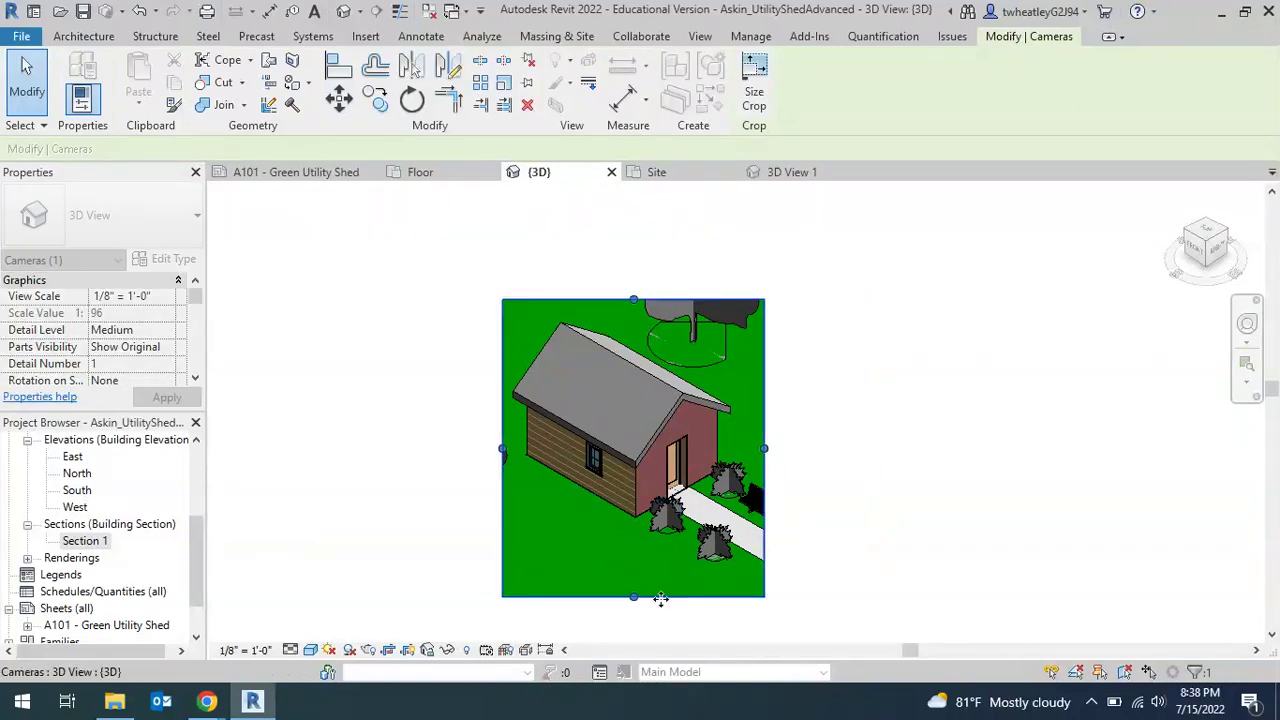
On sheet A101, move the 3D viewport down inside the border and its title up beneath it
left_click(298, 174)
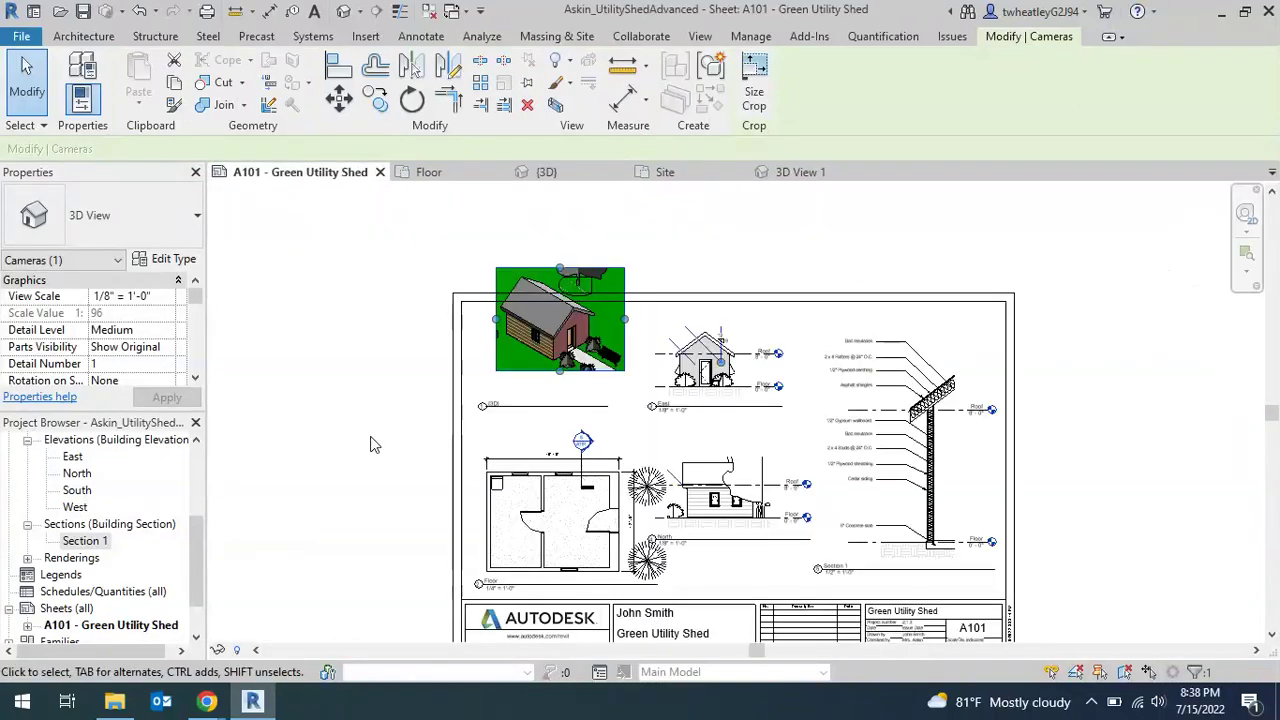
left_click(354, 280)
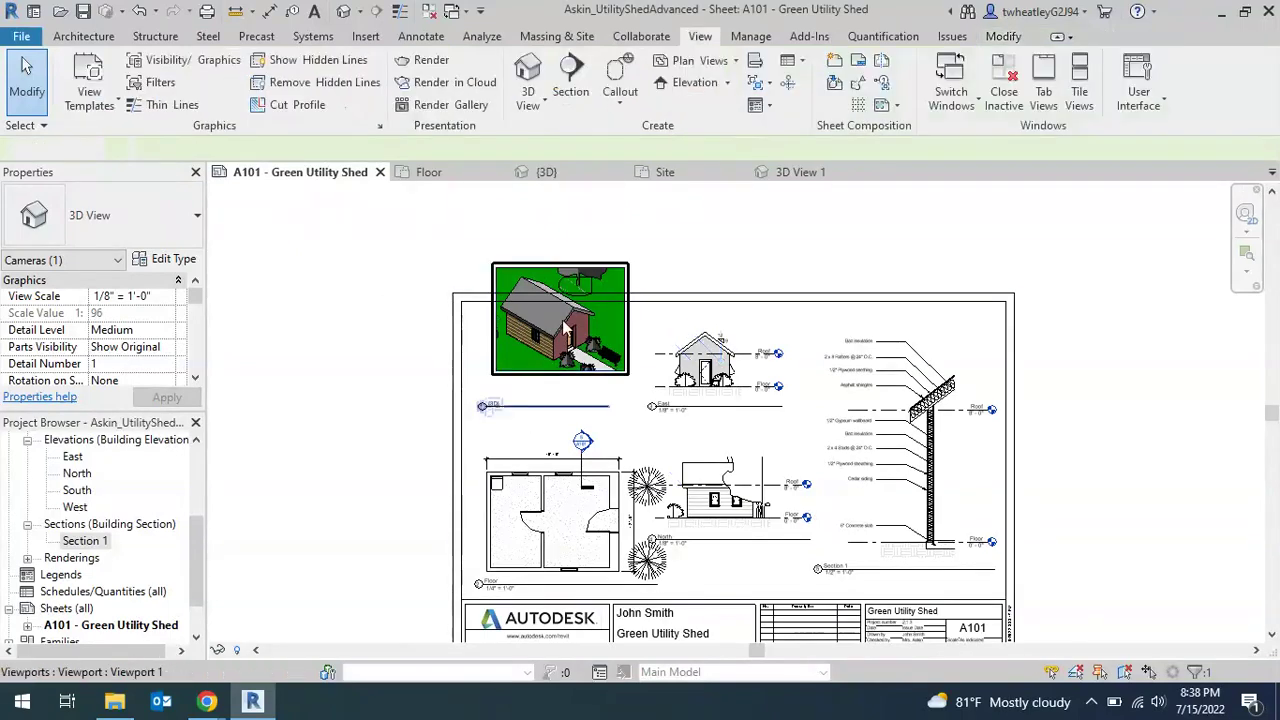
left_click(557, 372)
left_click_drag(557, 372, 557, 417)
left_click(371, 491)
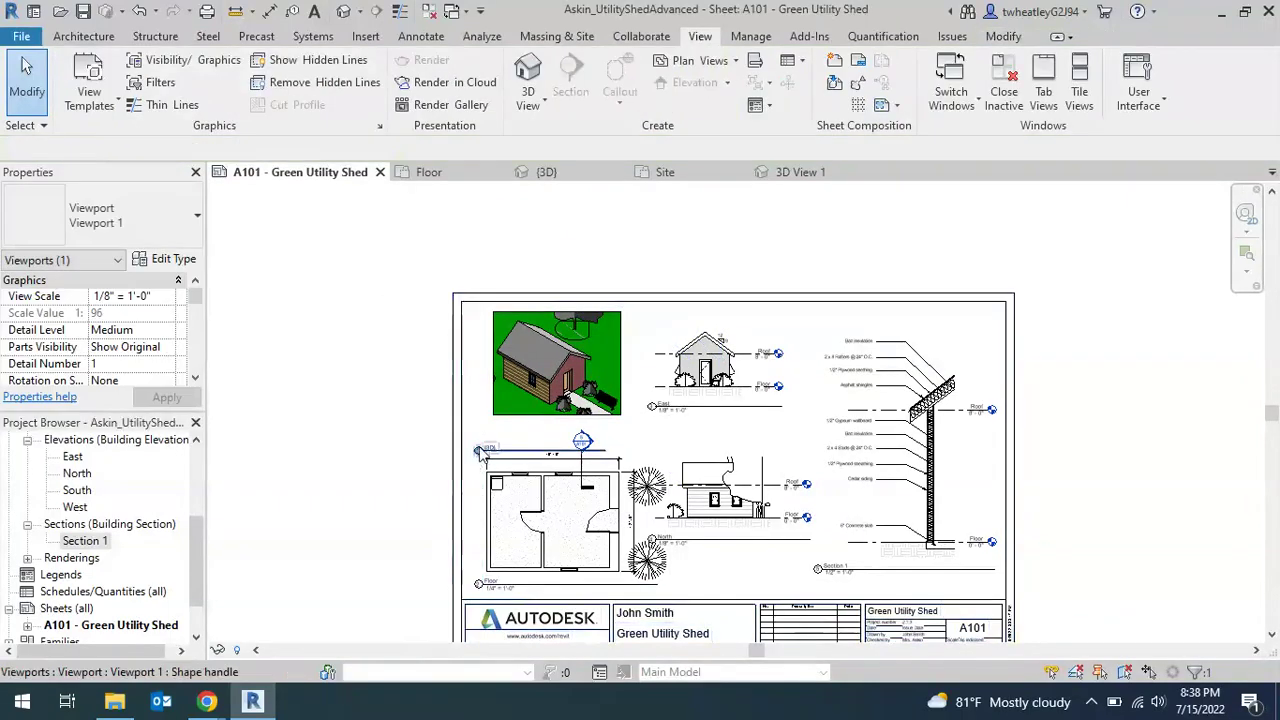
left_click_drag(484, 447, 503, 427)
left_click(240, 605)
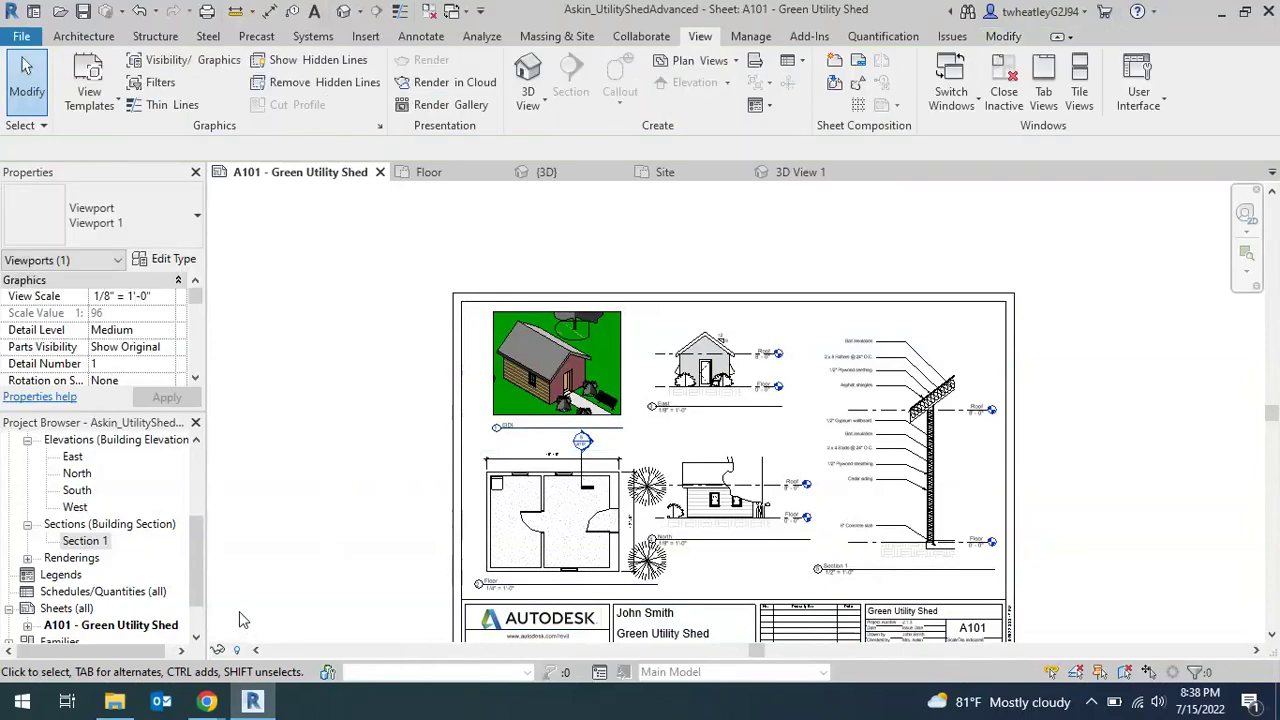